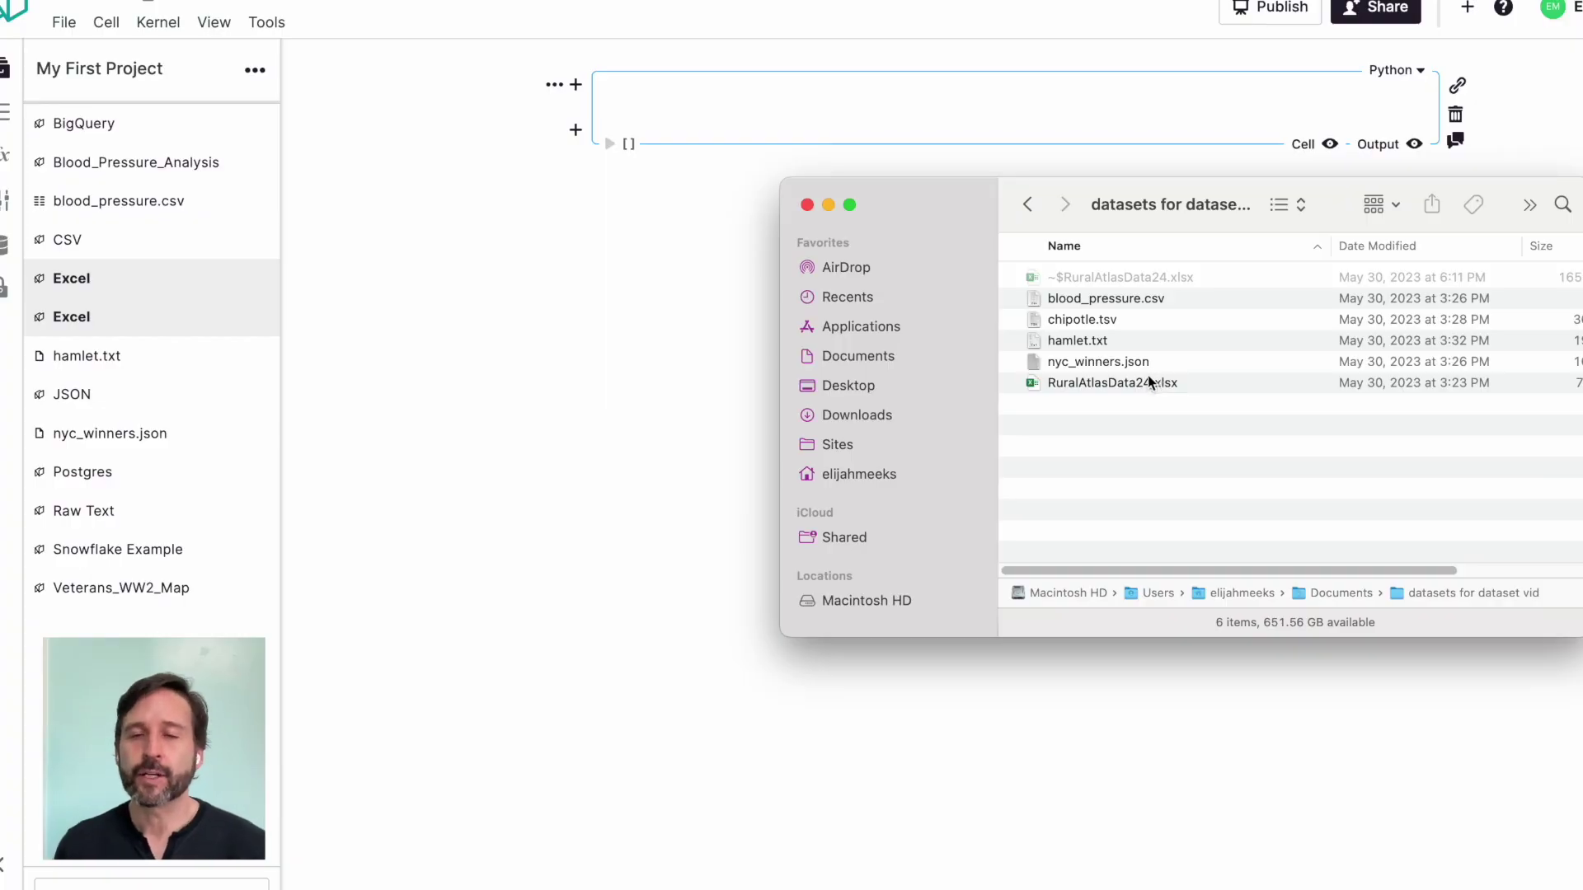
# Step: Drag RuralAtlasData24.xlsx from Finder into the Noteable project files
pyautogui.moveTo(1144, 386); pyautogui.dragTo(202, 701)
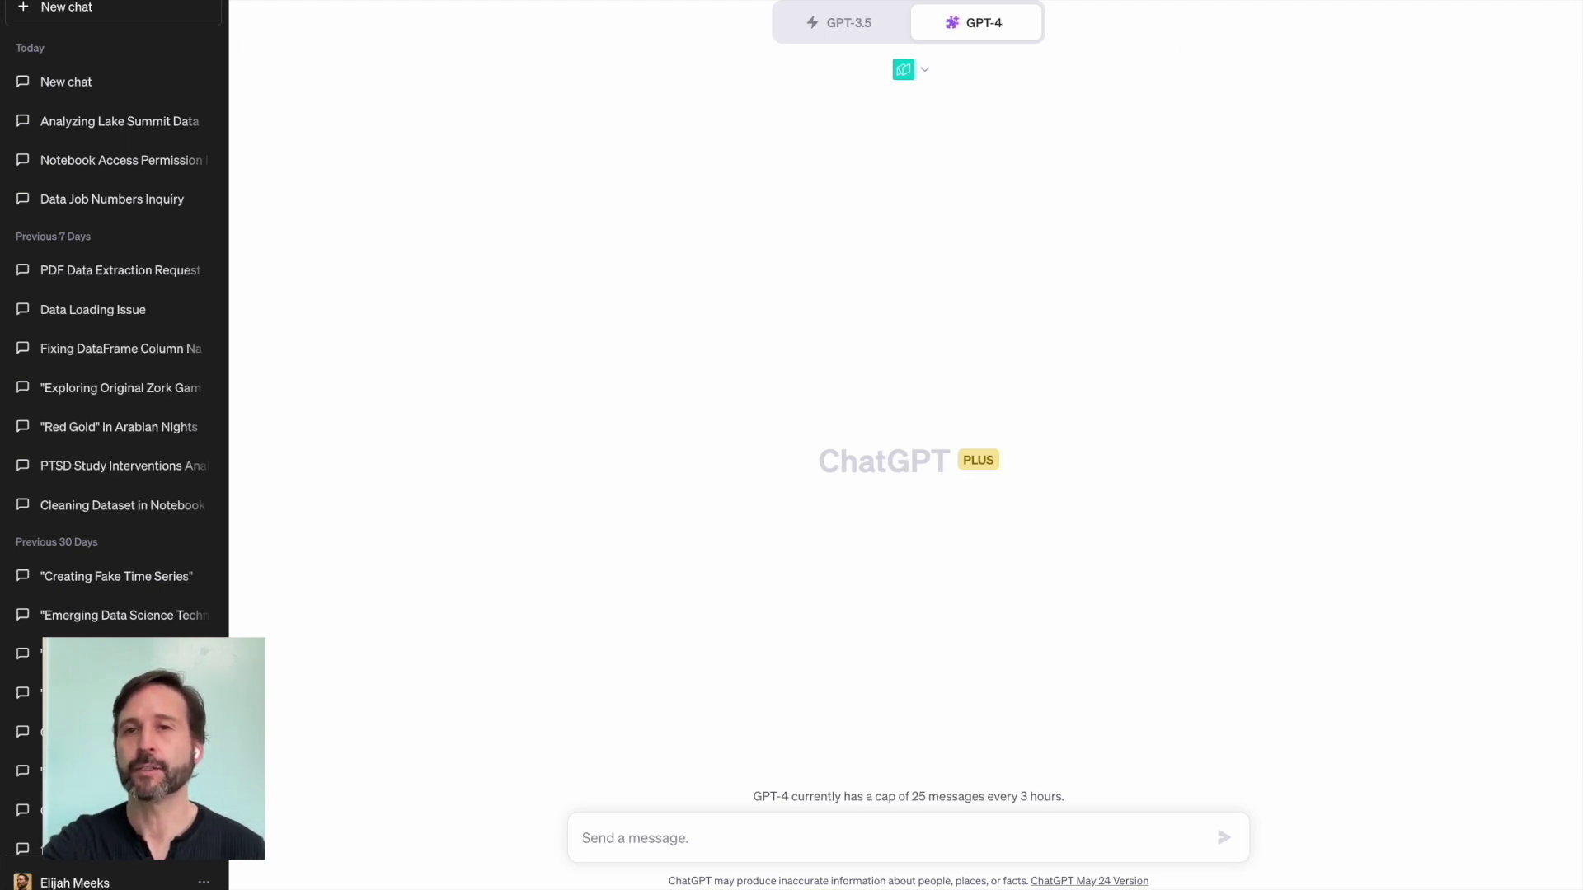
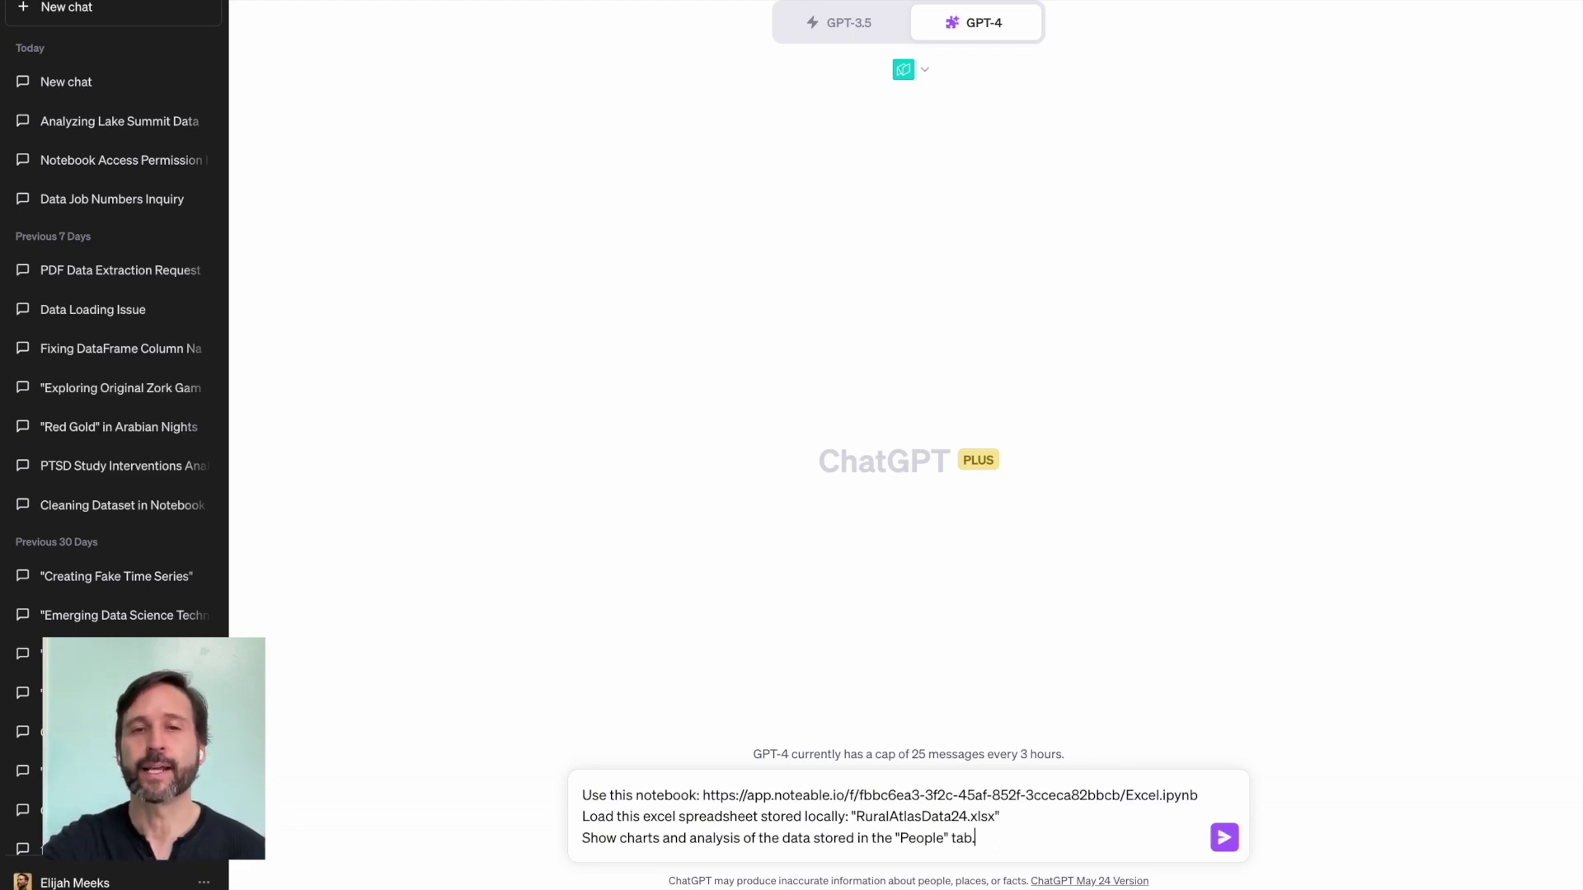
# Step: Send the Excel notebook link with a request to load RuralAtlasData24.xlsx and chart its People tab
pyautogui.press('Return')
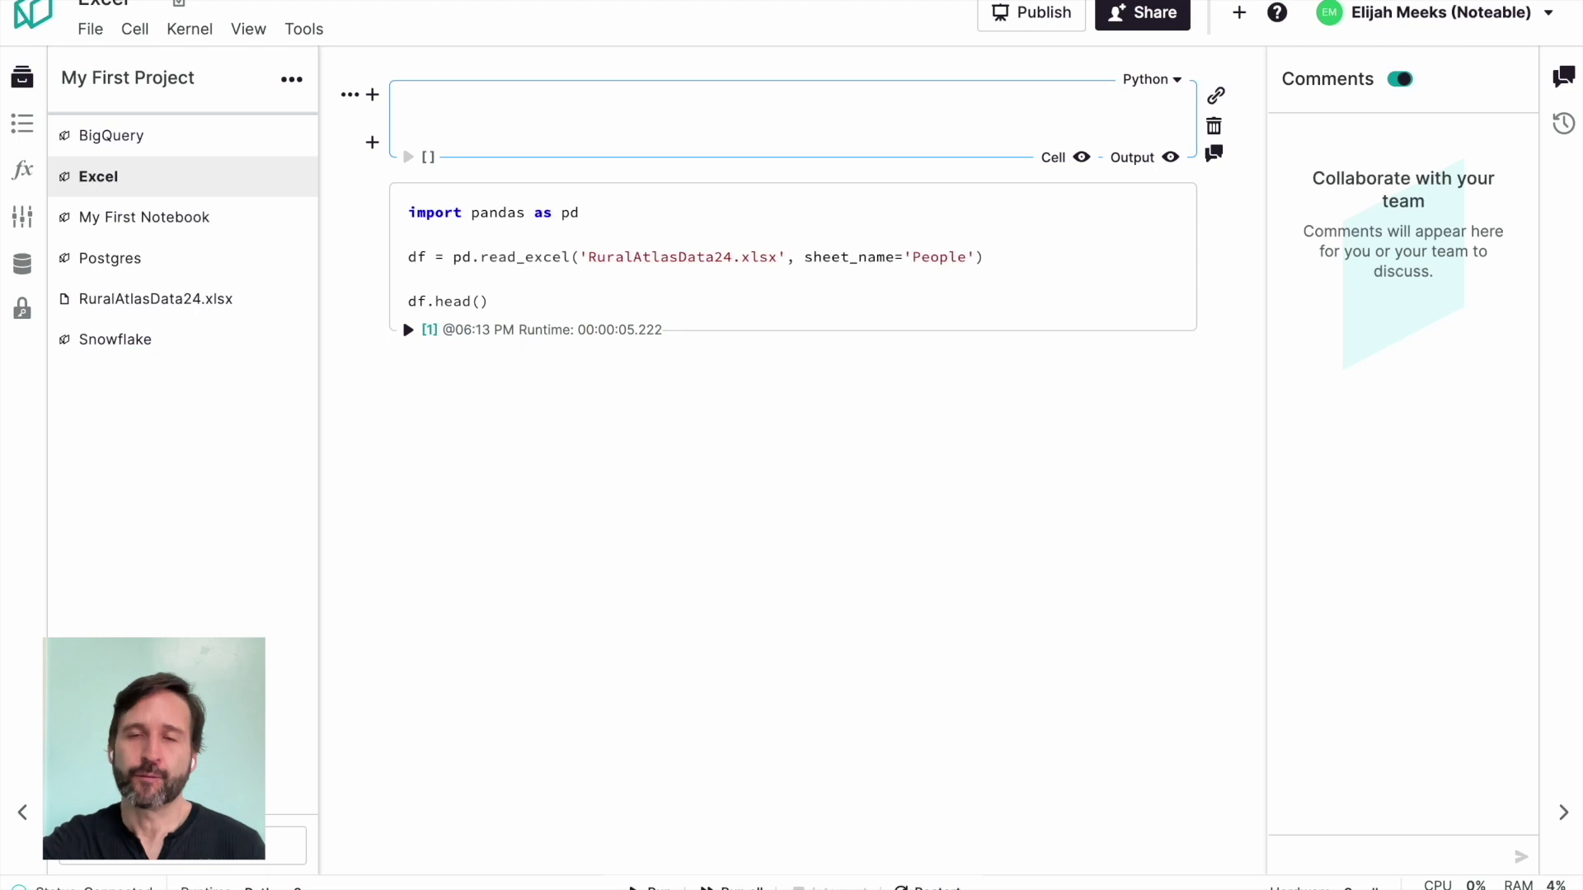
# Step: Read ChatGPT's summary of the People tab's 55 columns, then bring the Excel workbook forward
pyautogui.click(874, 2)
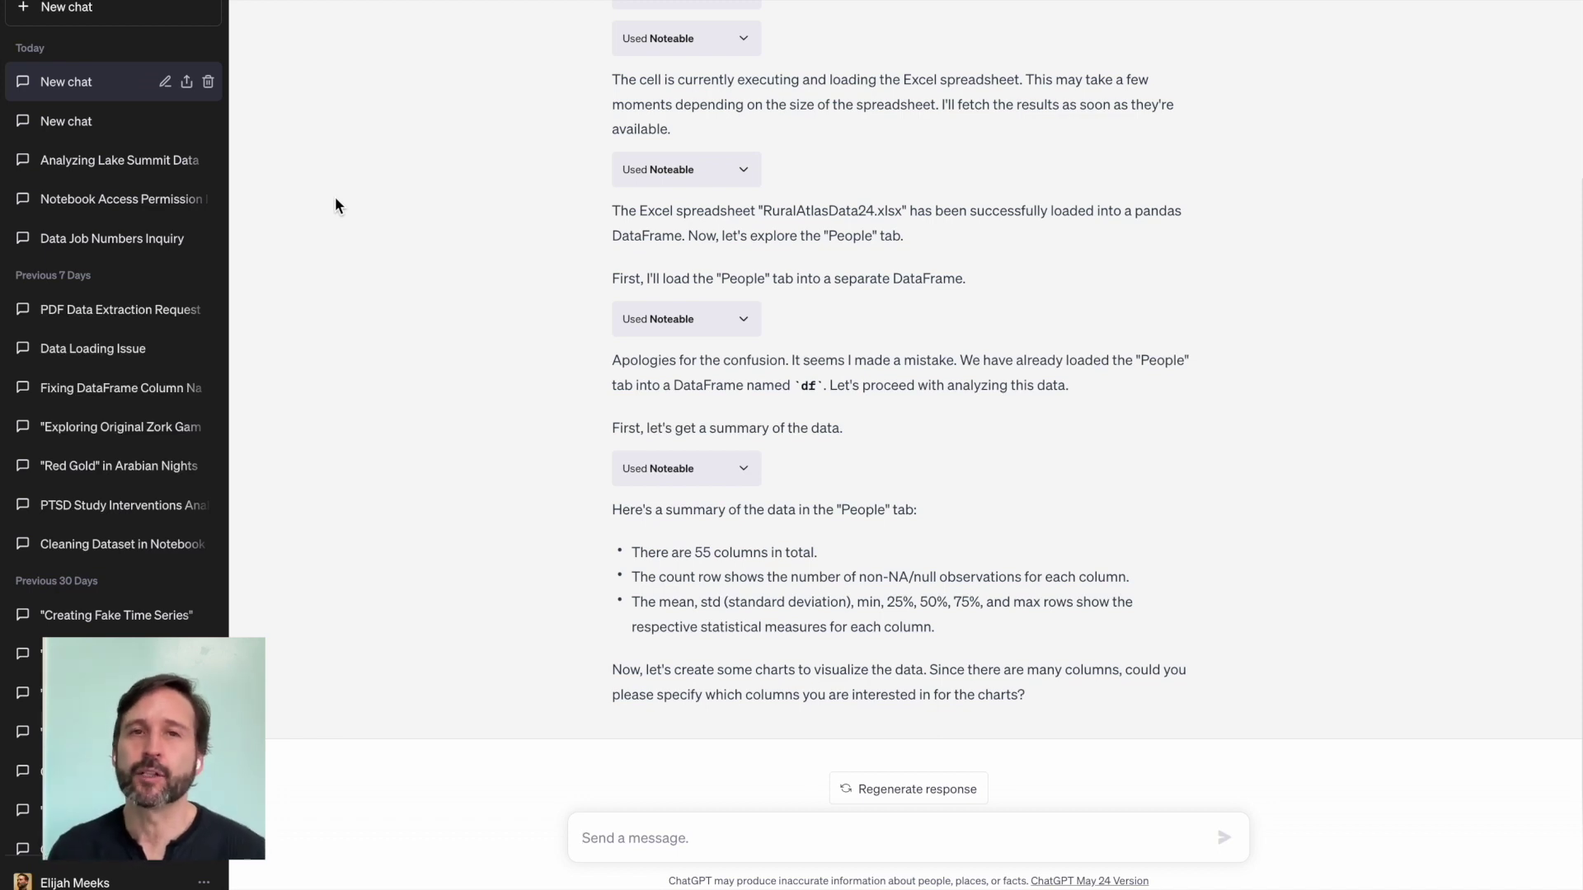
pyautogui.press('super+Tab')
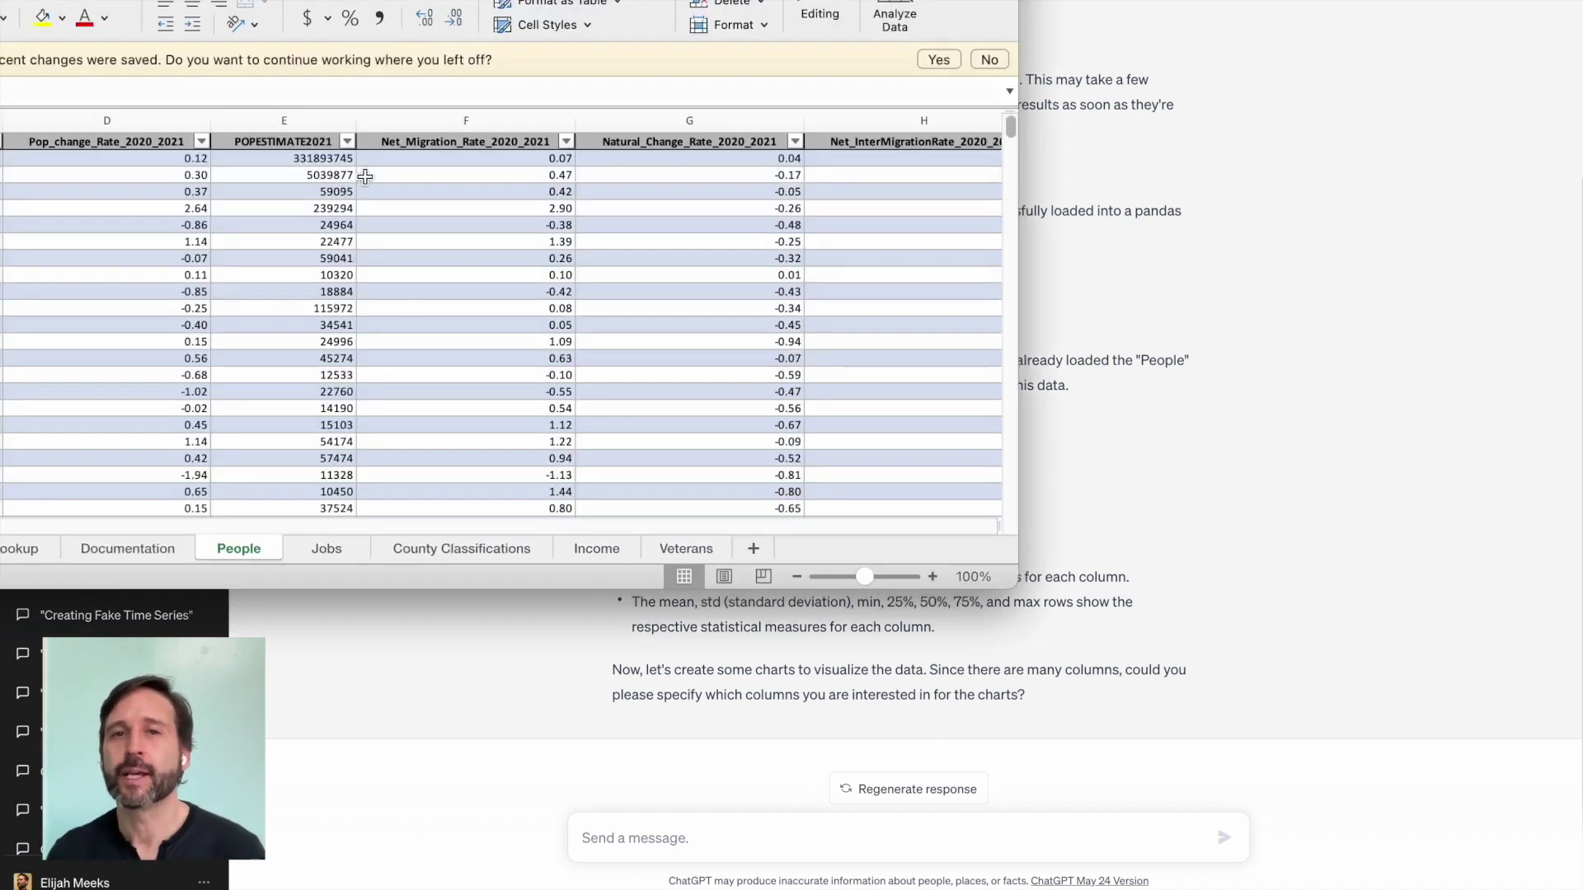
# Step: Copy the Net_Migration_Rate_2020_2021 header from the People sheet and return to ChatGPT's message box
pyautogui.click(422, 140)
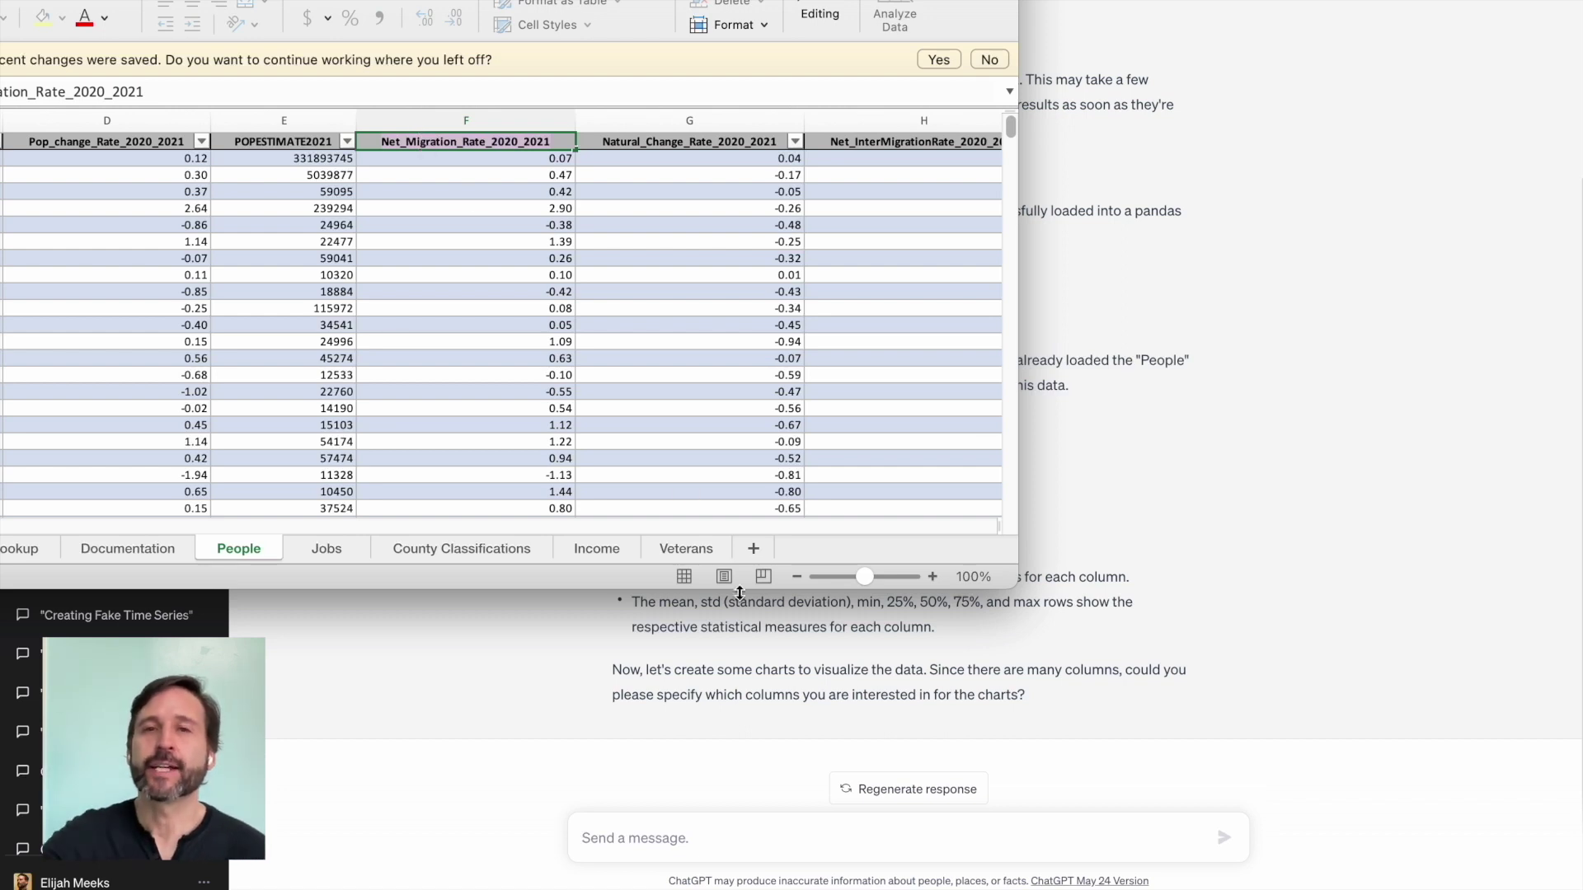
pyautogui.click(737, 839)
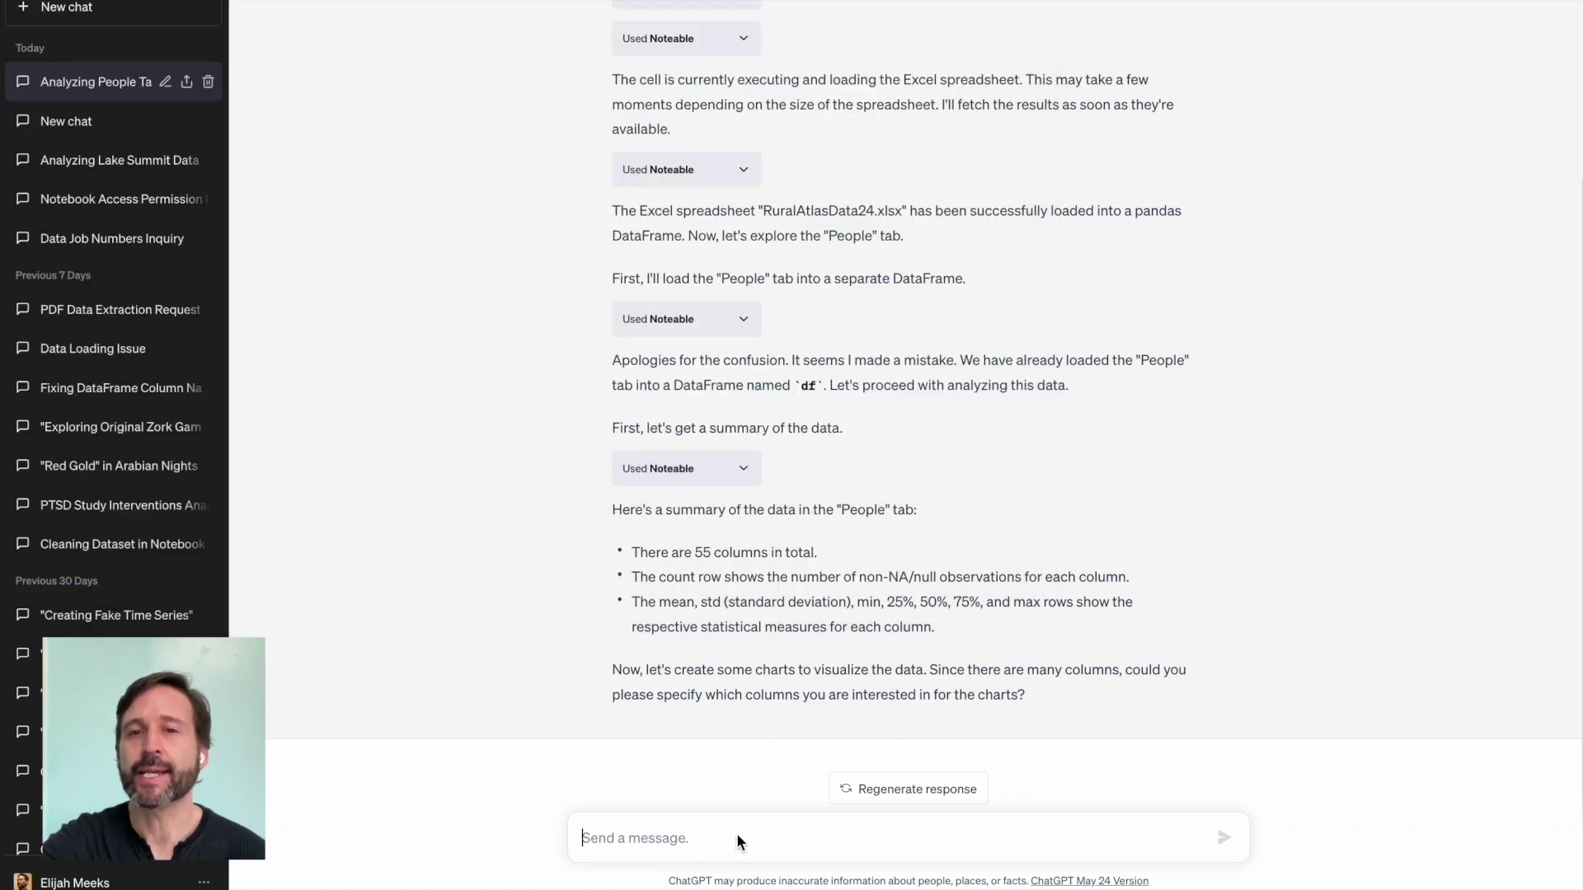
# Step: Reply choosing Net_Migration_Rate_2020_2021, Pop_change_Rate_2020_2021 and Under18Pct2020 as the columns to chart
pyautogui.write('Net_Migration_Rate_2020_2021')
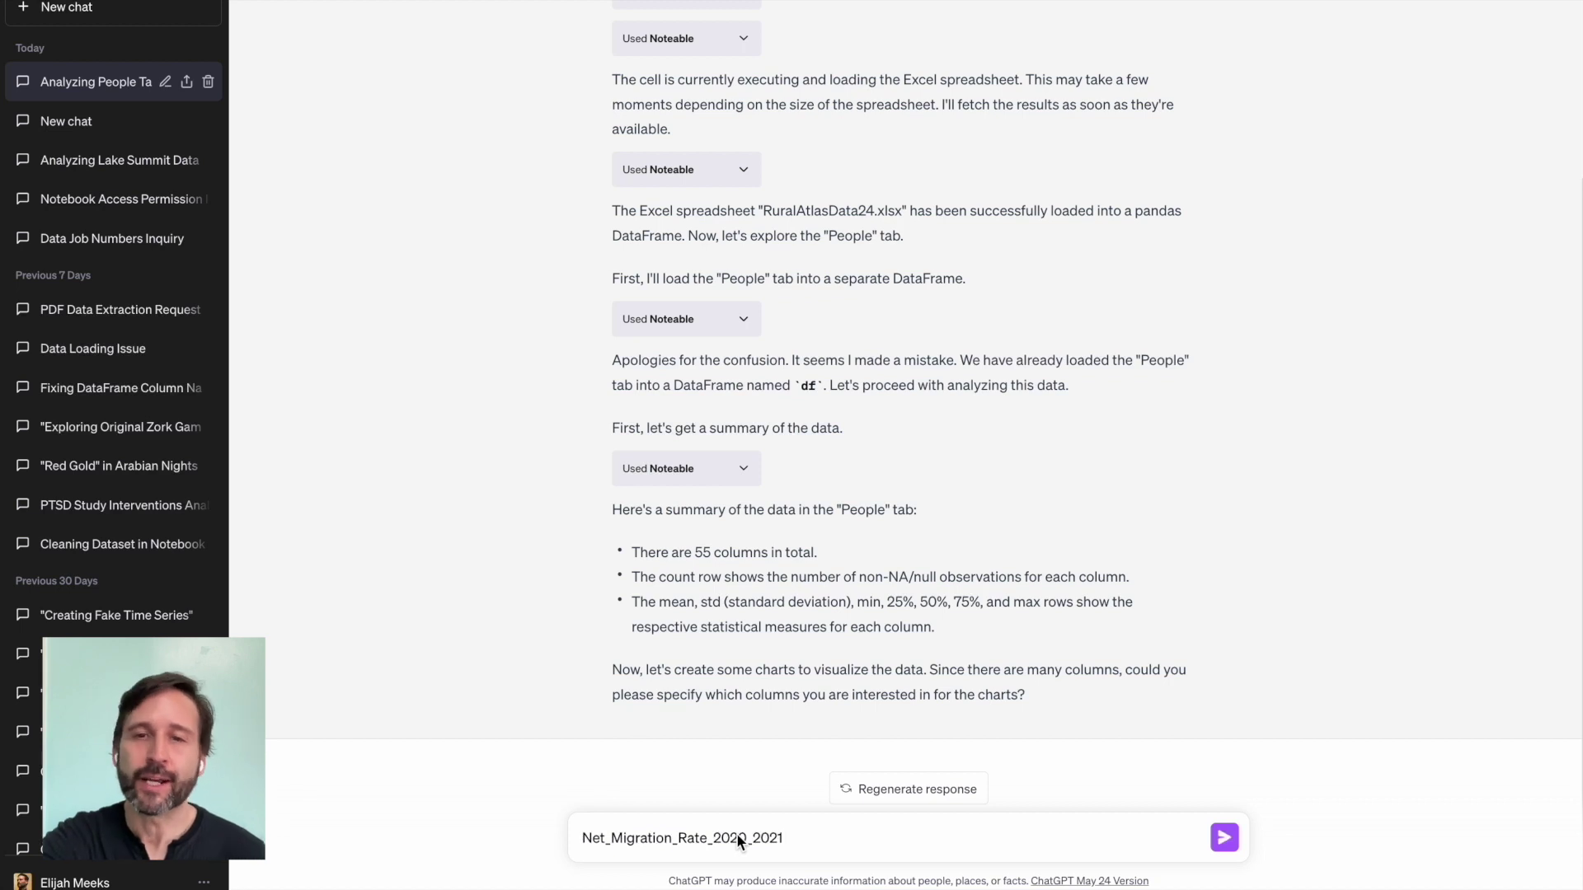
pyautogui.write(',')
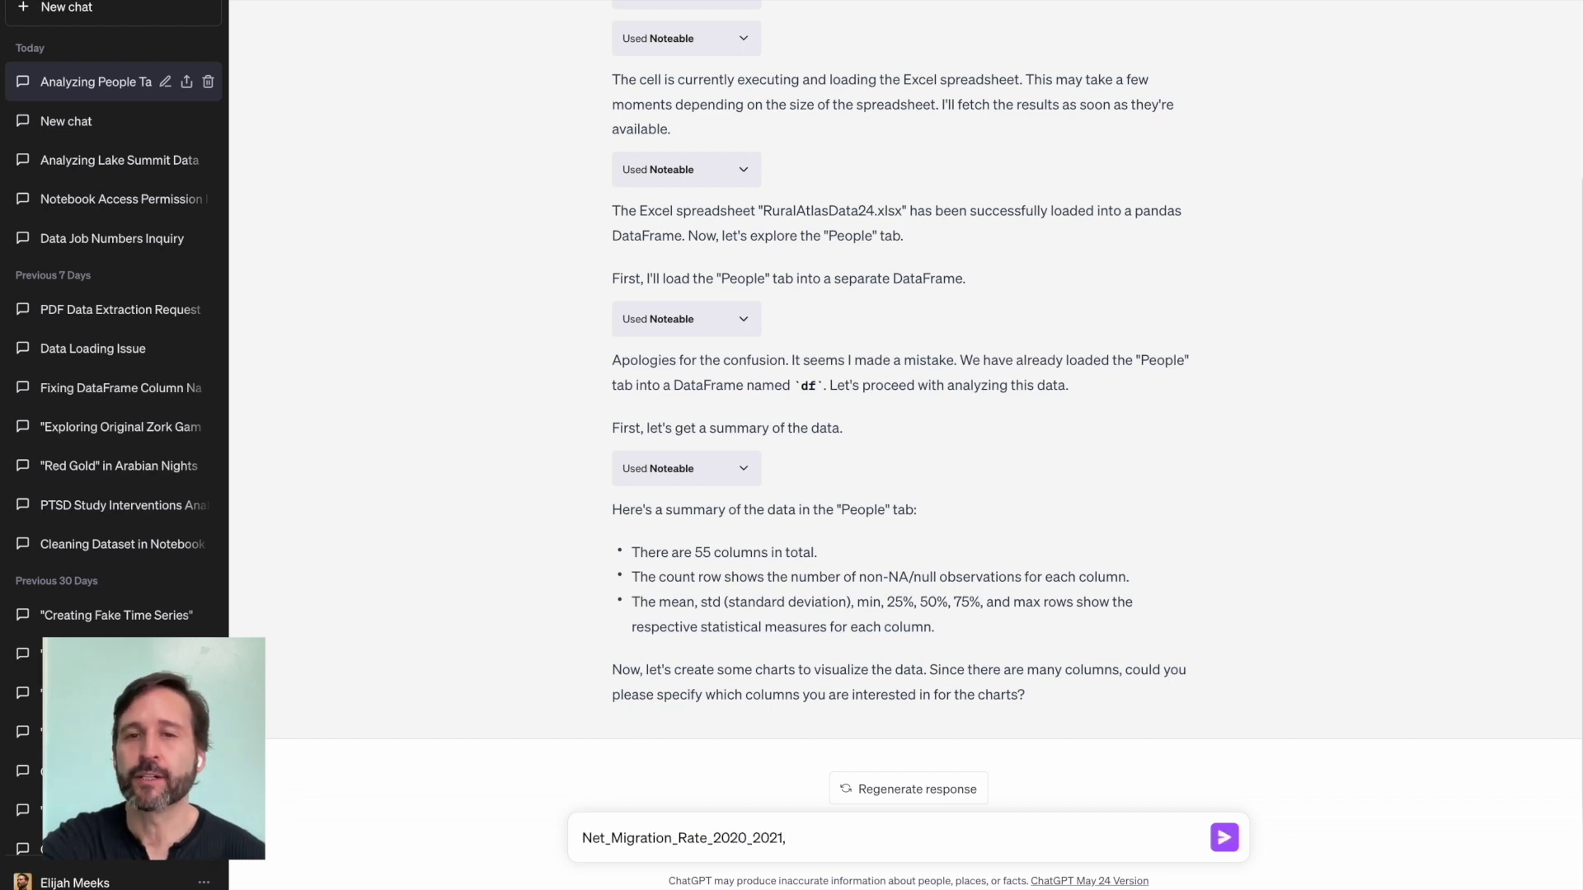
pyautogui.write('Pop_change_Rate_2020_2021')
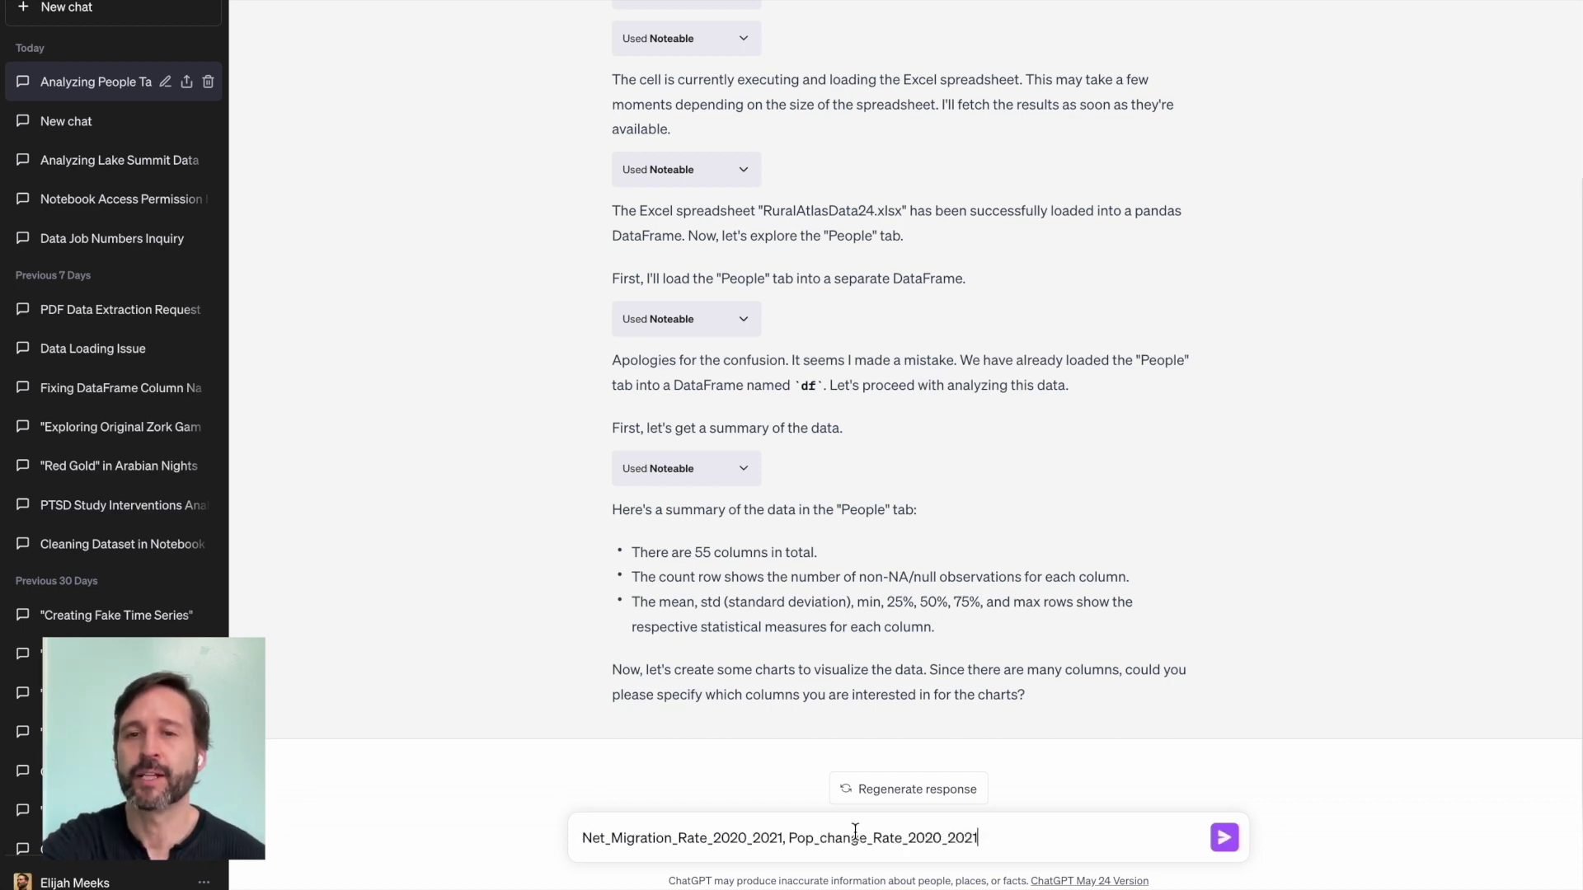
pyautogui.write('and')
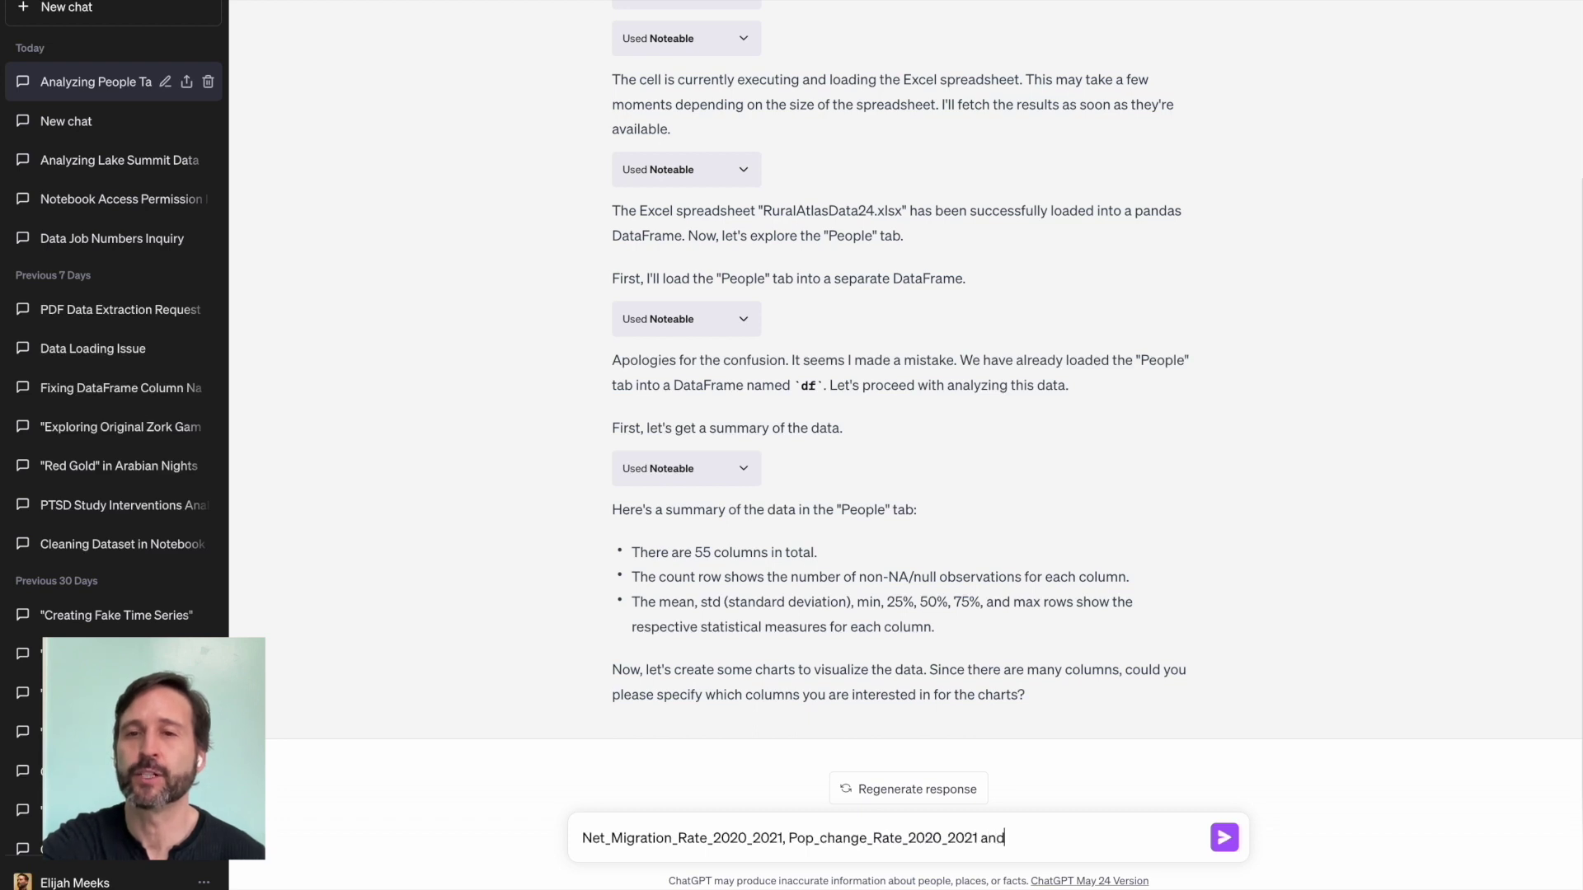
pyautogui.write('Under18Pct2020')
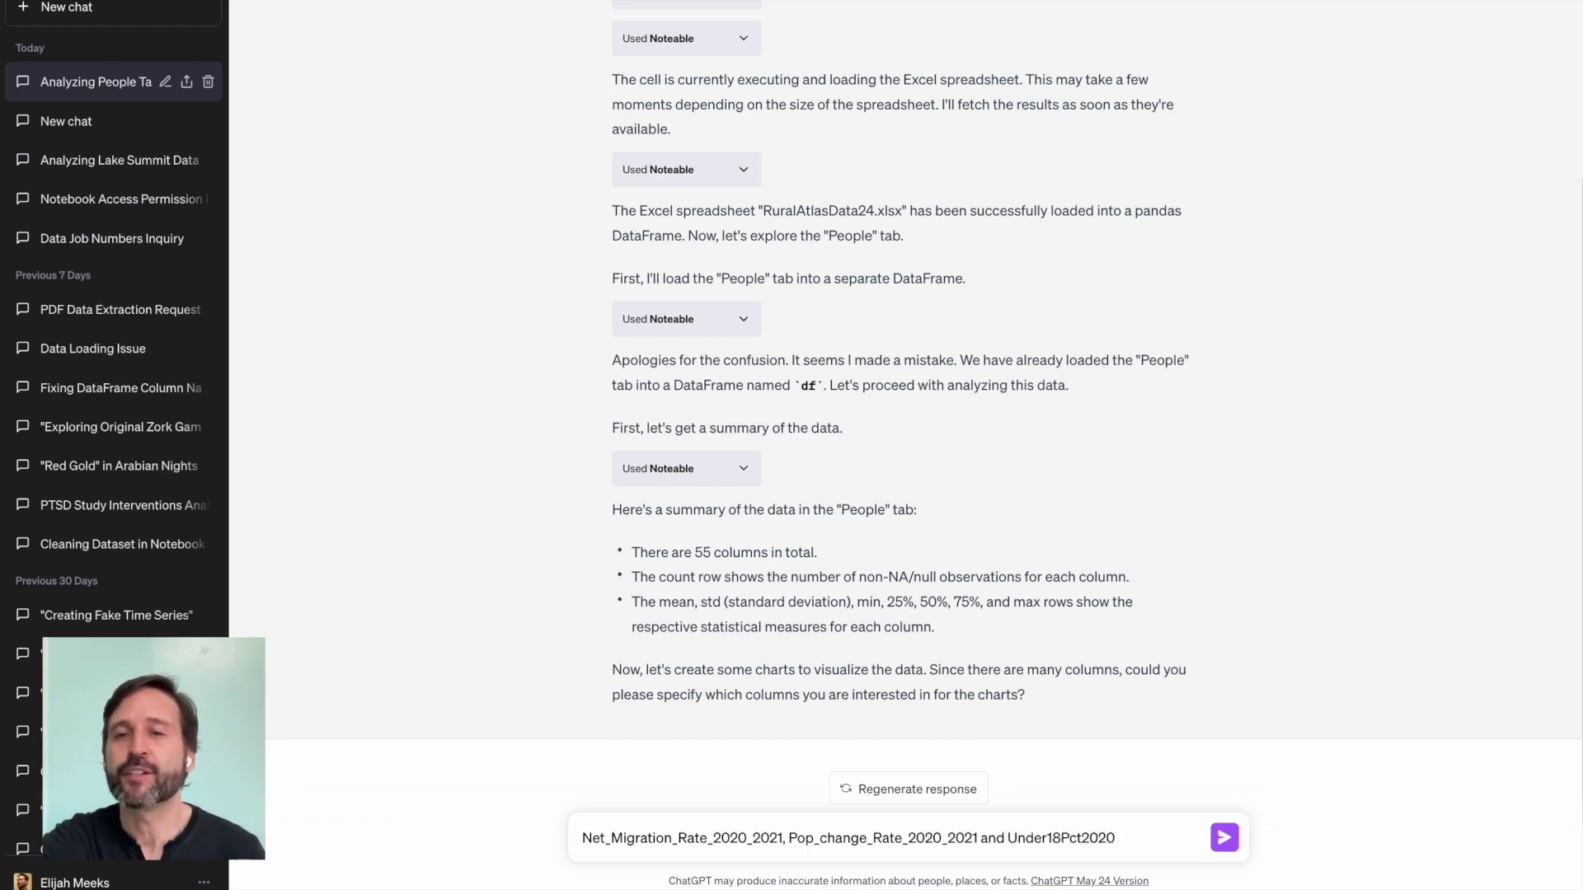
pyautogui.press('Return')
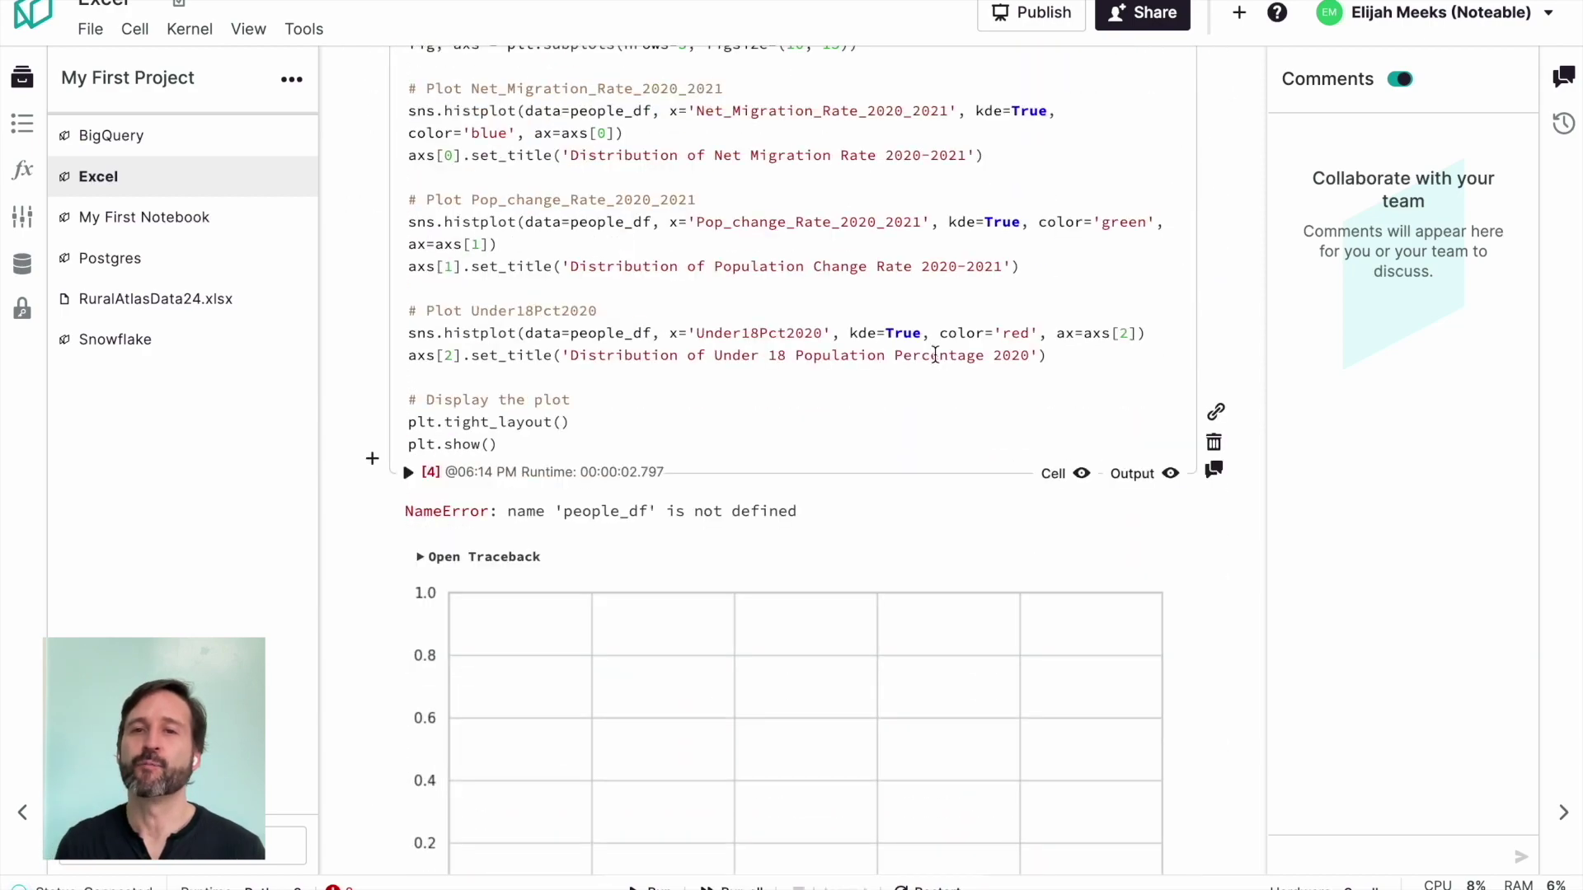
# Step: Review the migration, population-change and under-18 histograms in Noteable, then return to ChatGPT
pyautogui.scroll(-6, 935, 355)
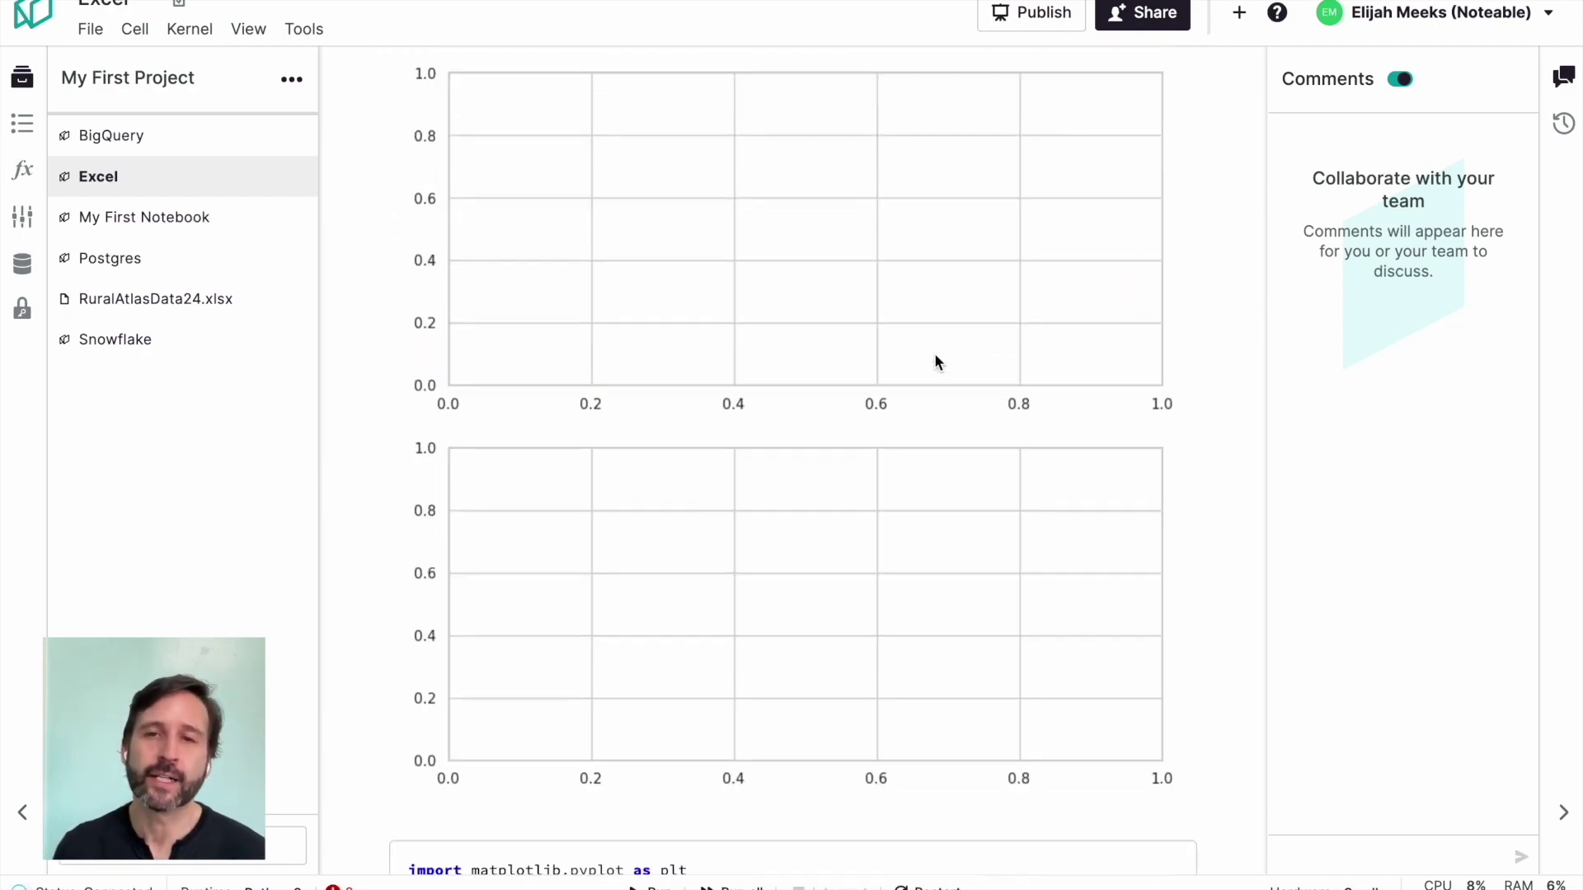
pyautogui.scroll(-17, 935, 357)
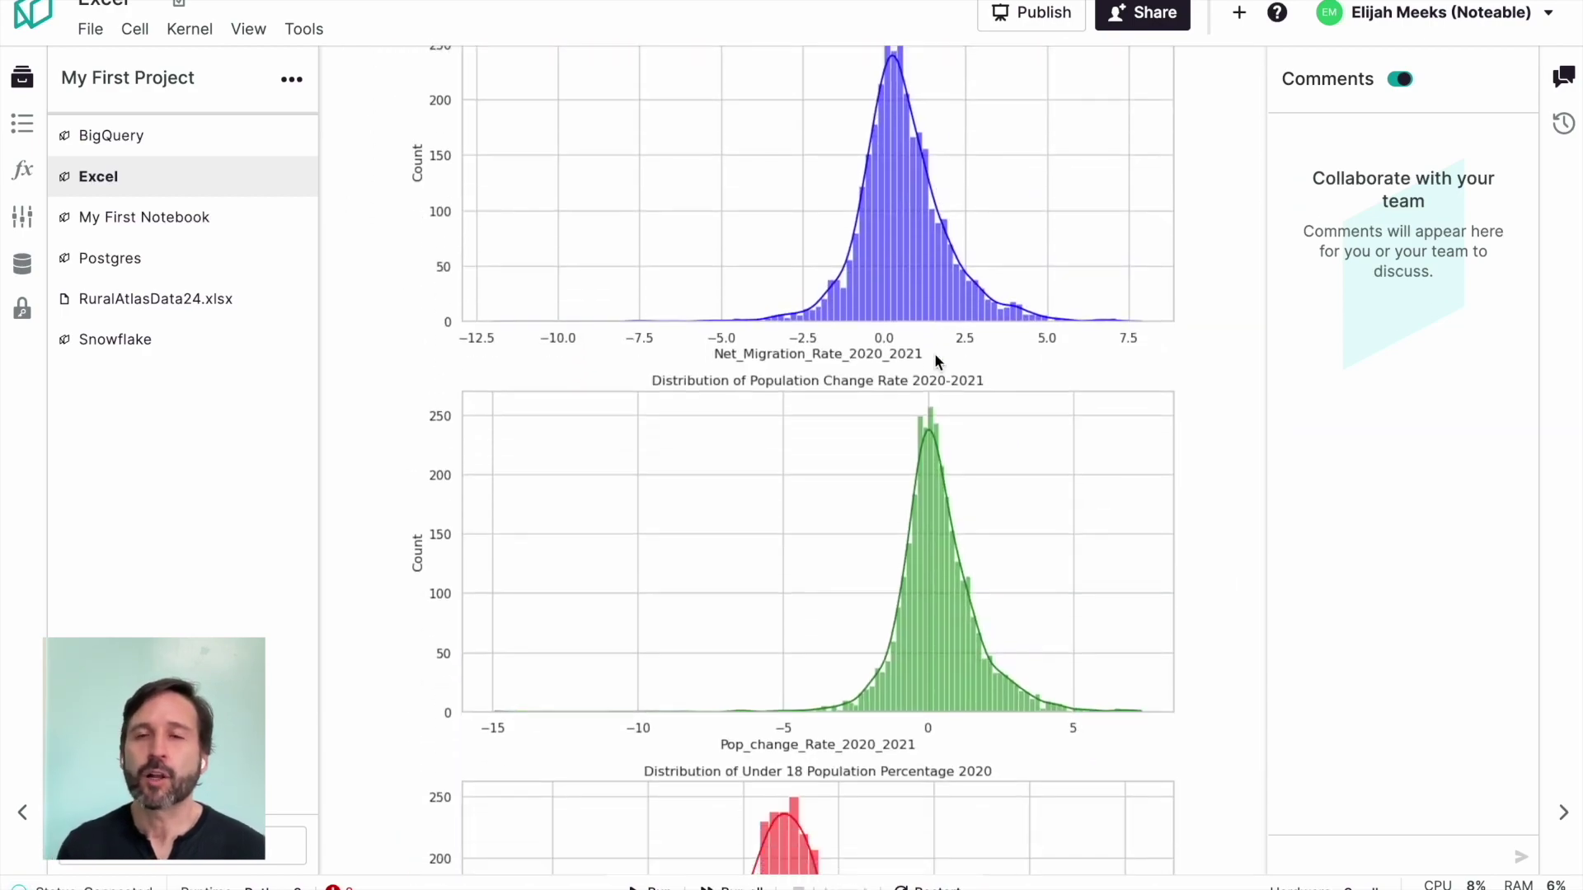
pyautogui.scroll(-5, 935, 357)
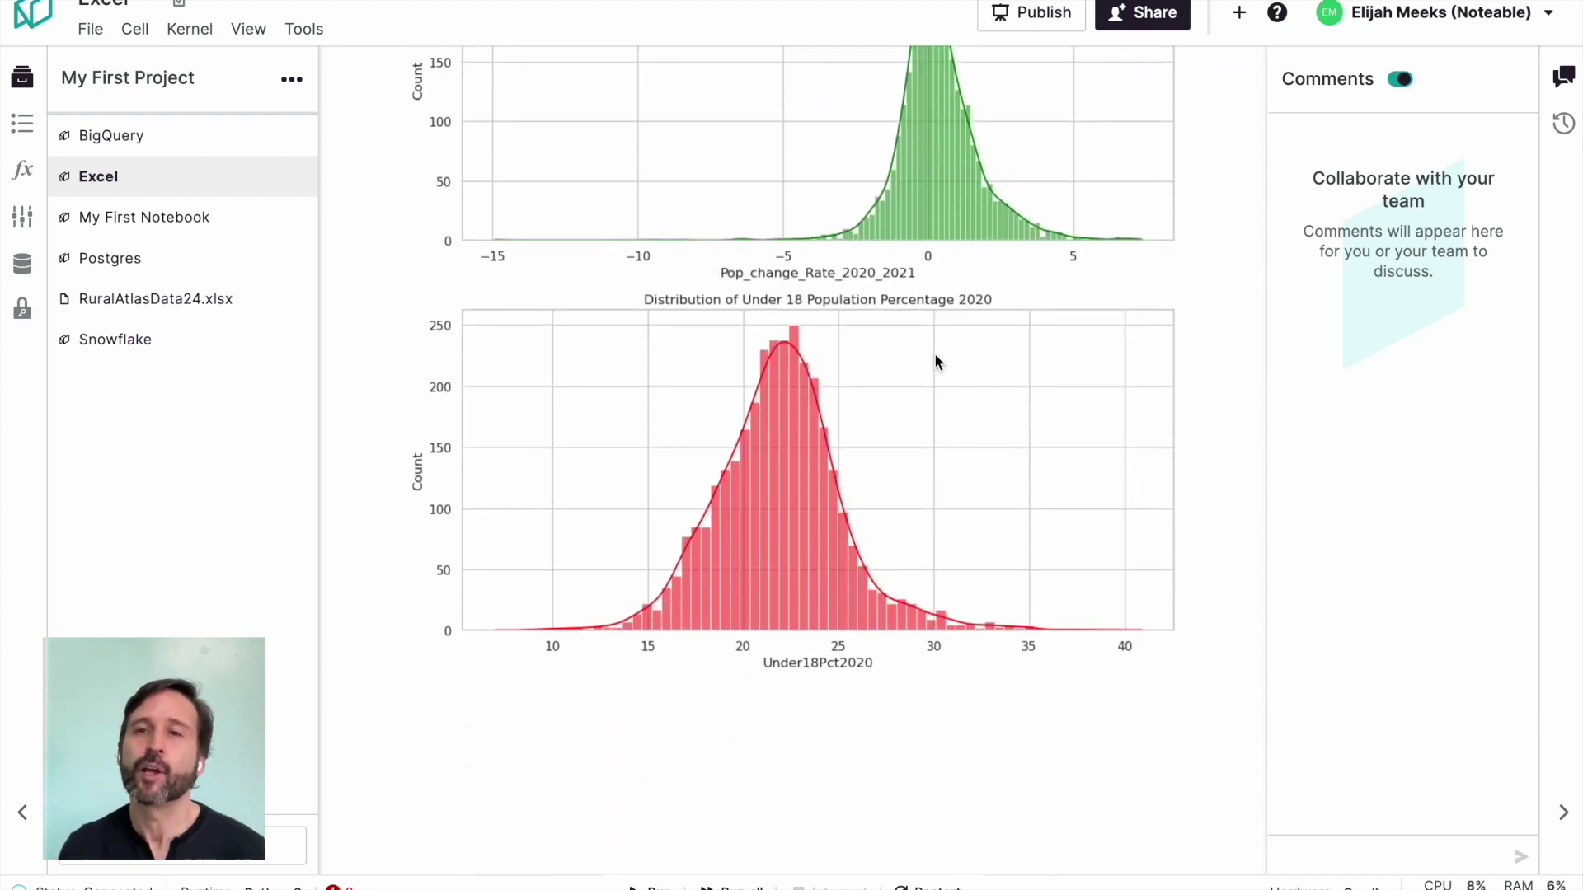
pyautogui.hotkey('ctrl', 'Tab')
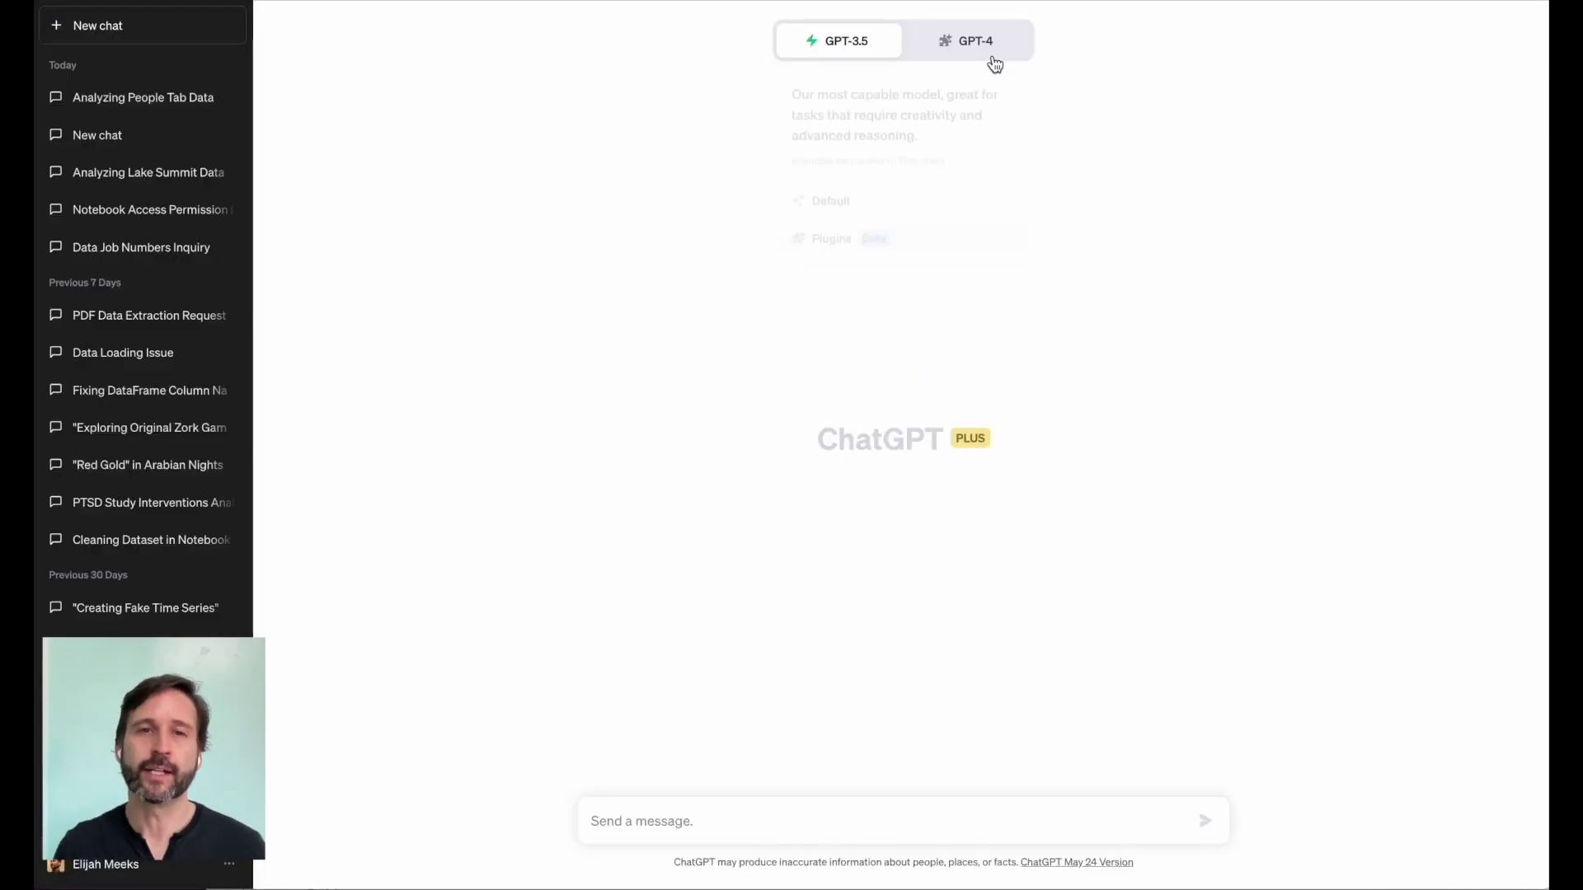
# Step: In a GPT-4 Plugins chat, send the CSV notebook link asking to load and analyze blood_pressure.csv
pyautogui.click(985, 48)
pyautogui.click(869, 244)
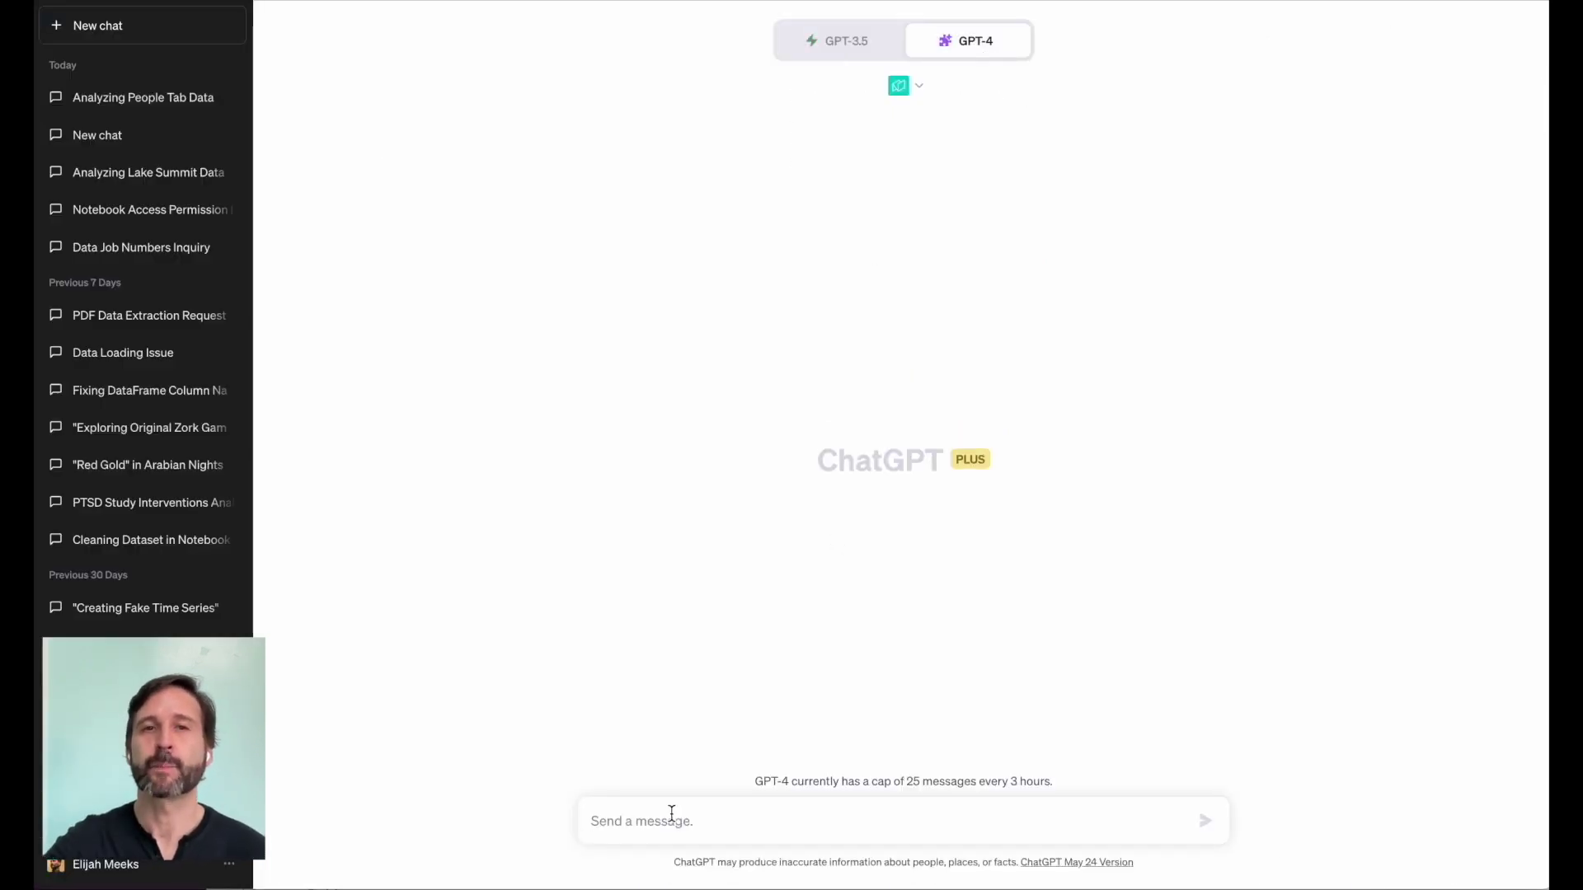
pyautogui.write('Use thgi')
pyautogui.press('BackSpace')
pyautogui.press('BackSpace')
pyautogui.write('is ')
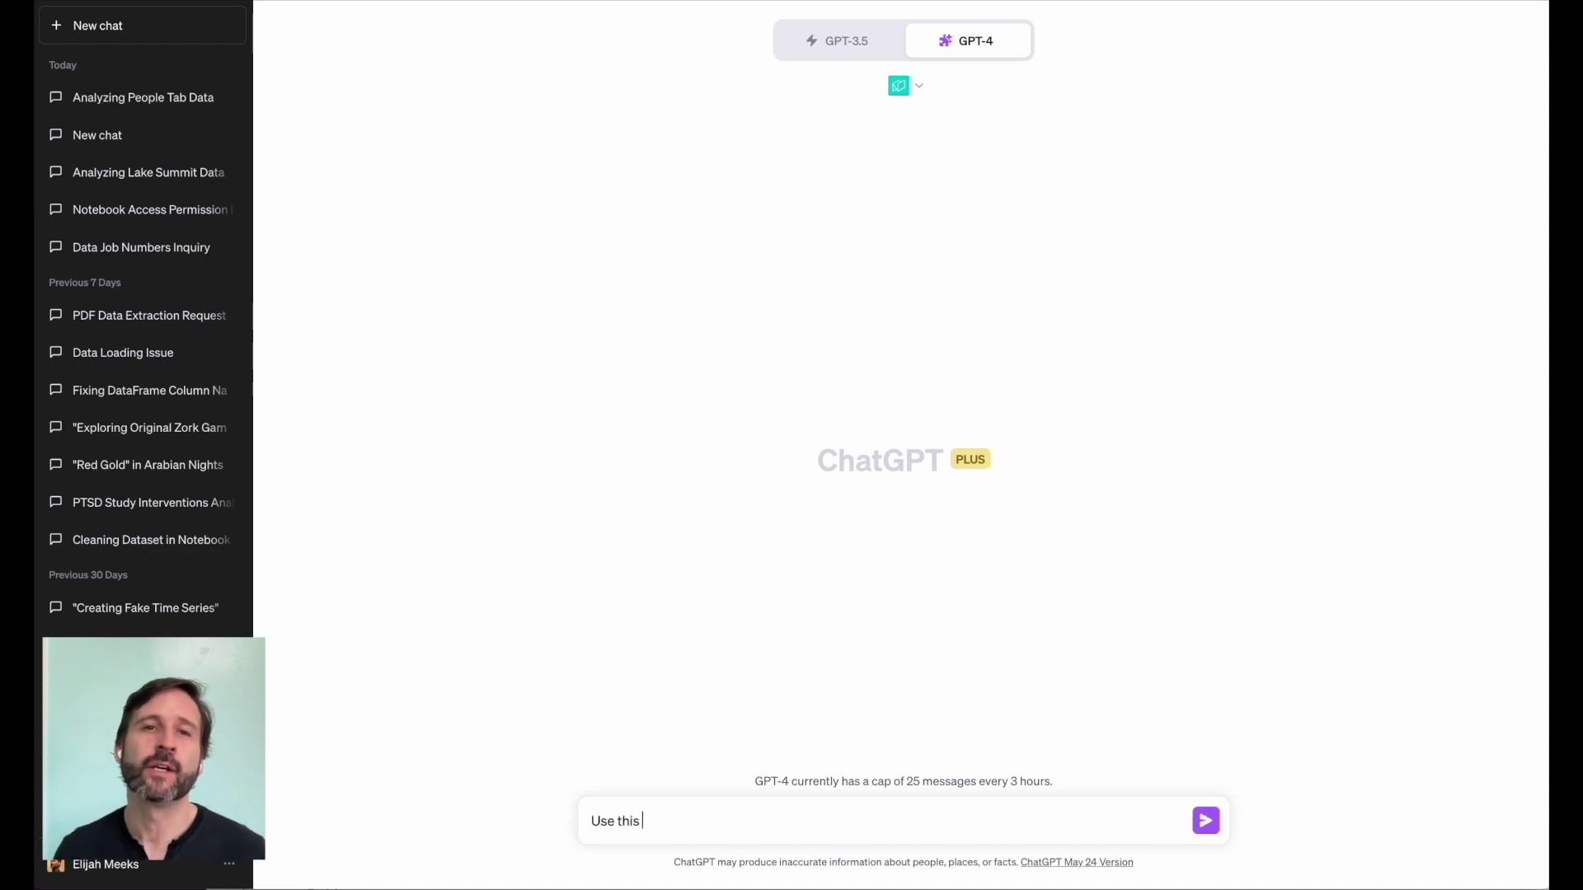
pyautogui.write('notebook:')
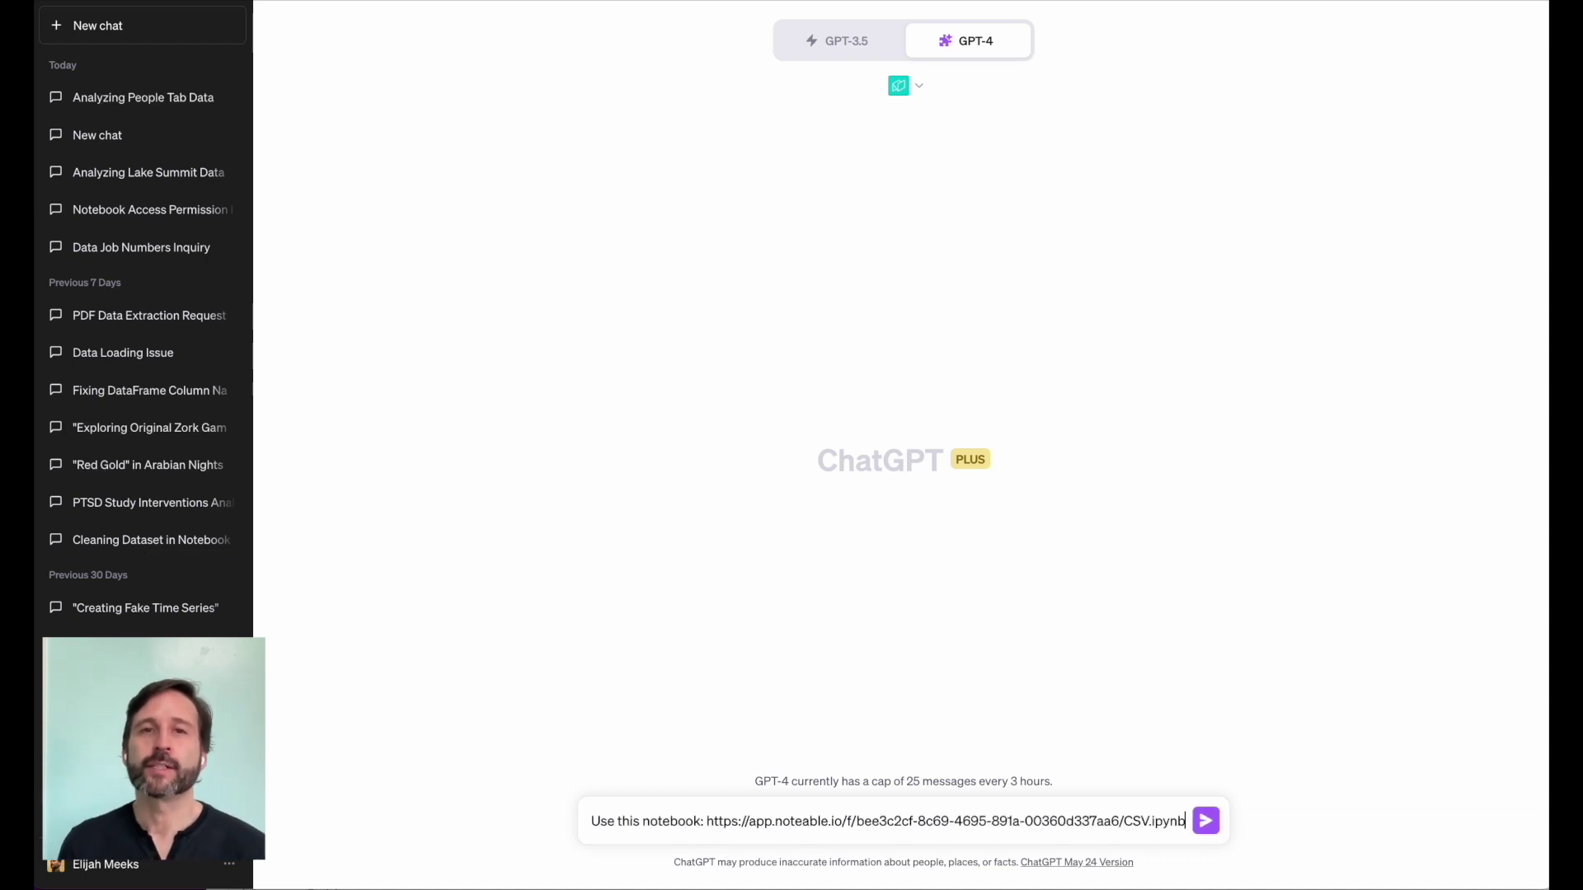
pyautogui.hotkey('shift', 'Return')
pyautogui.write('L')
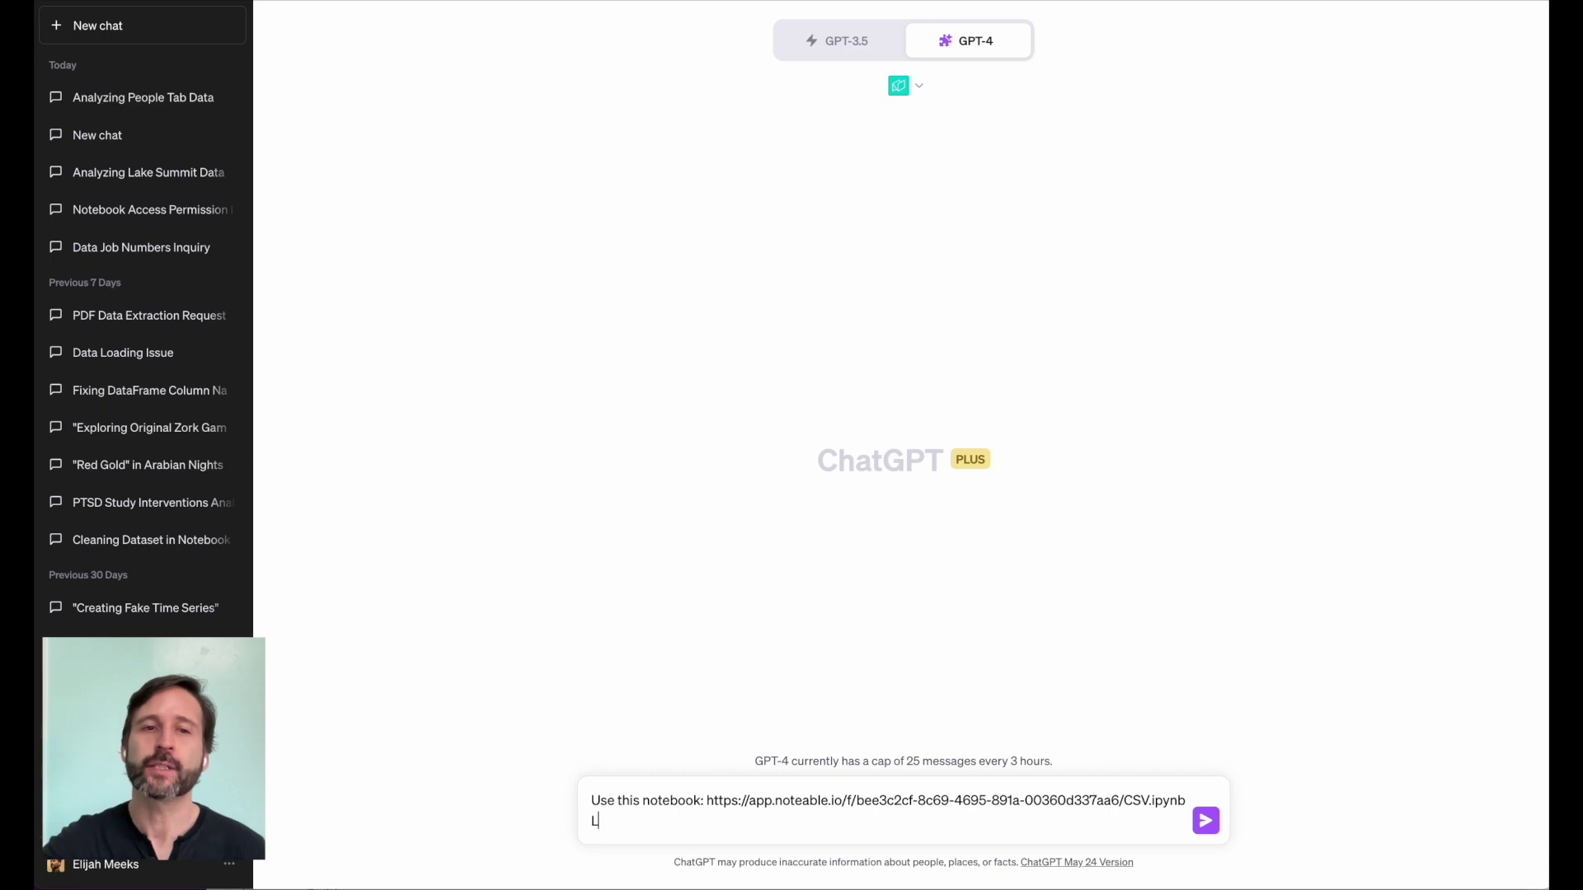
pyautogui.write('oad this dataset')
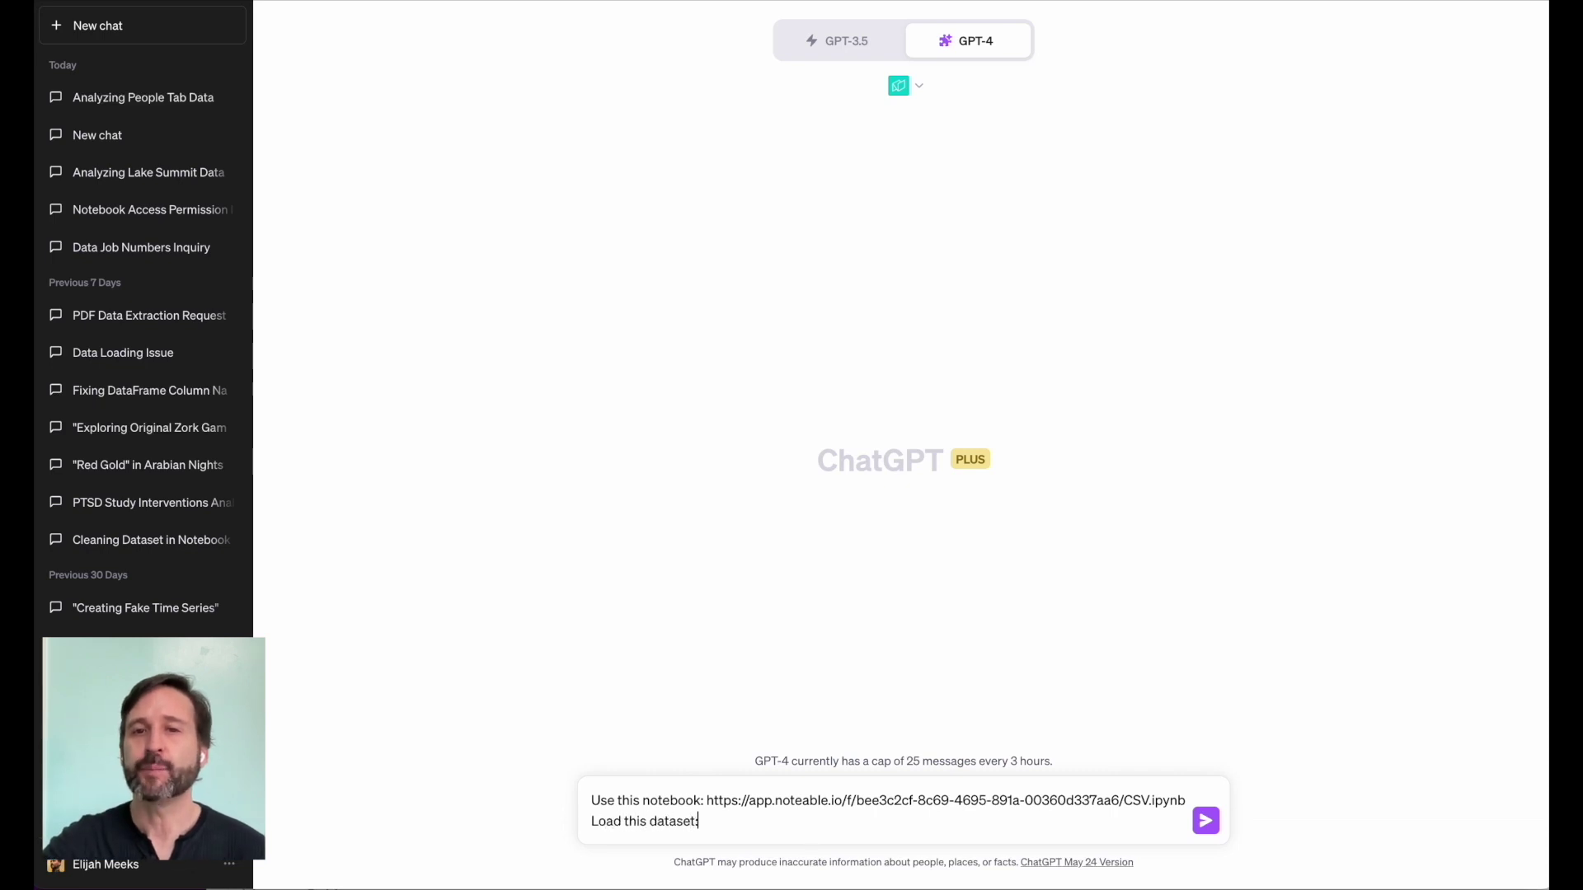
pyautogui.write(" that's sto")
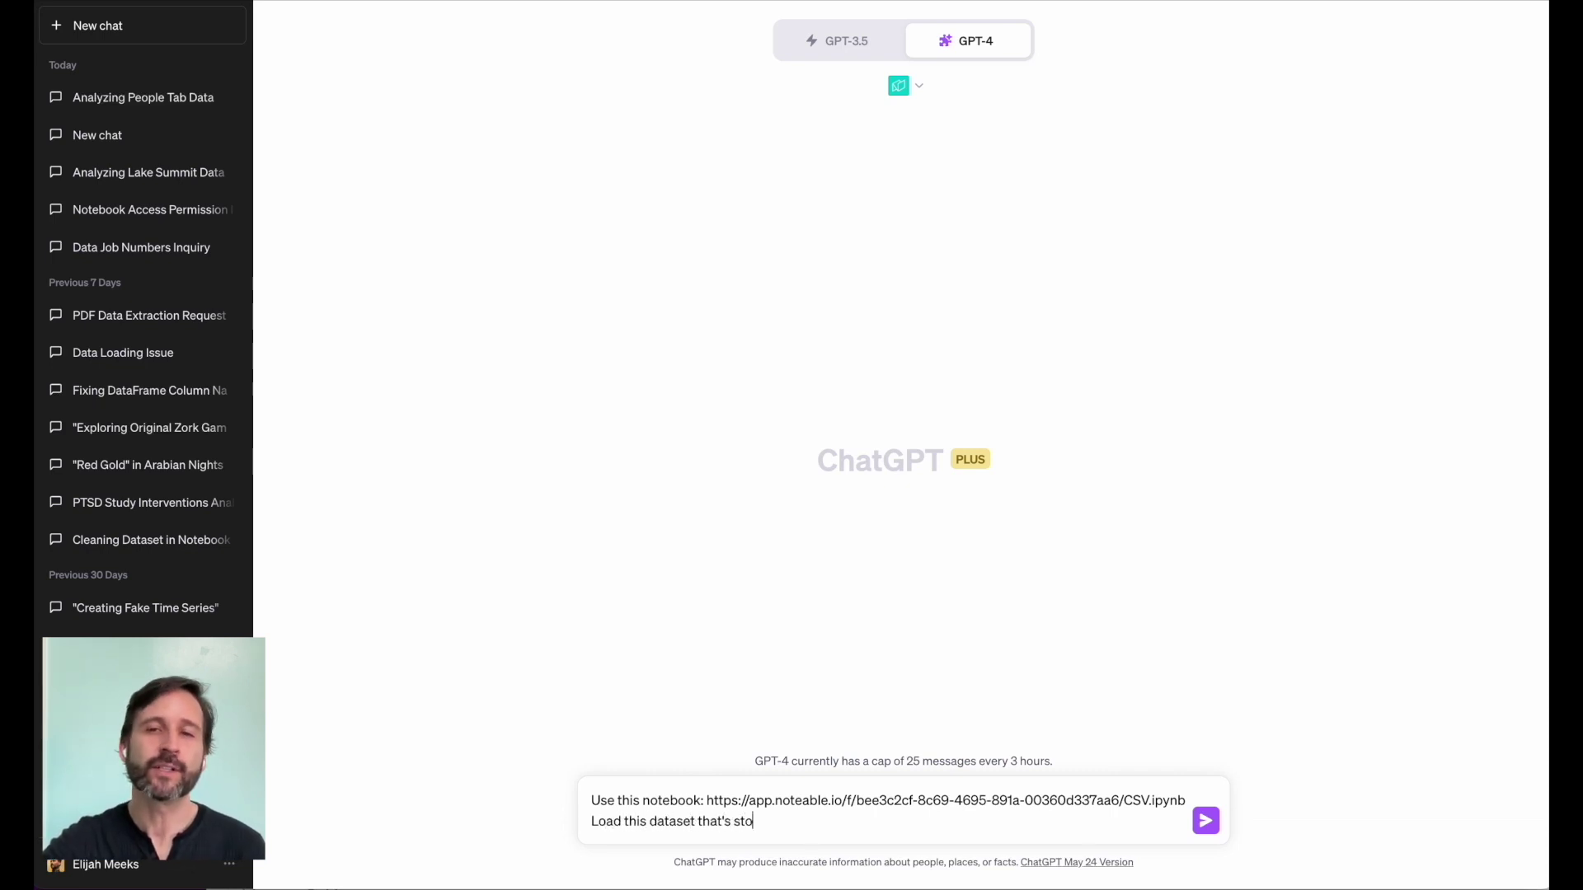
pyautogui.write('red locally: "blood_pressure.csv')
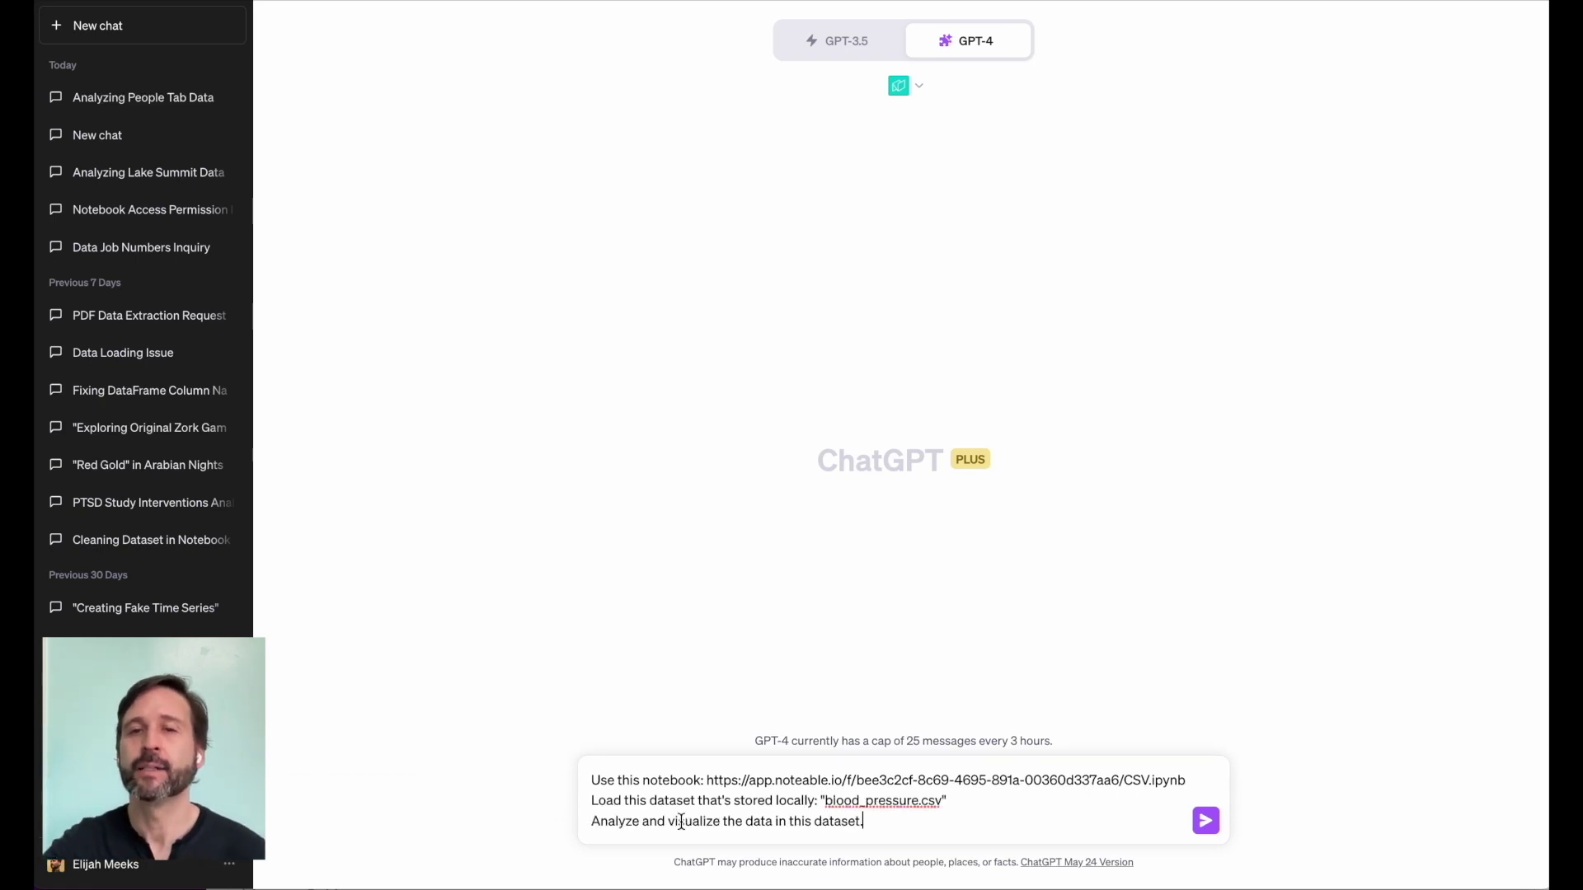
pyautogui.press('Return')
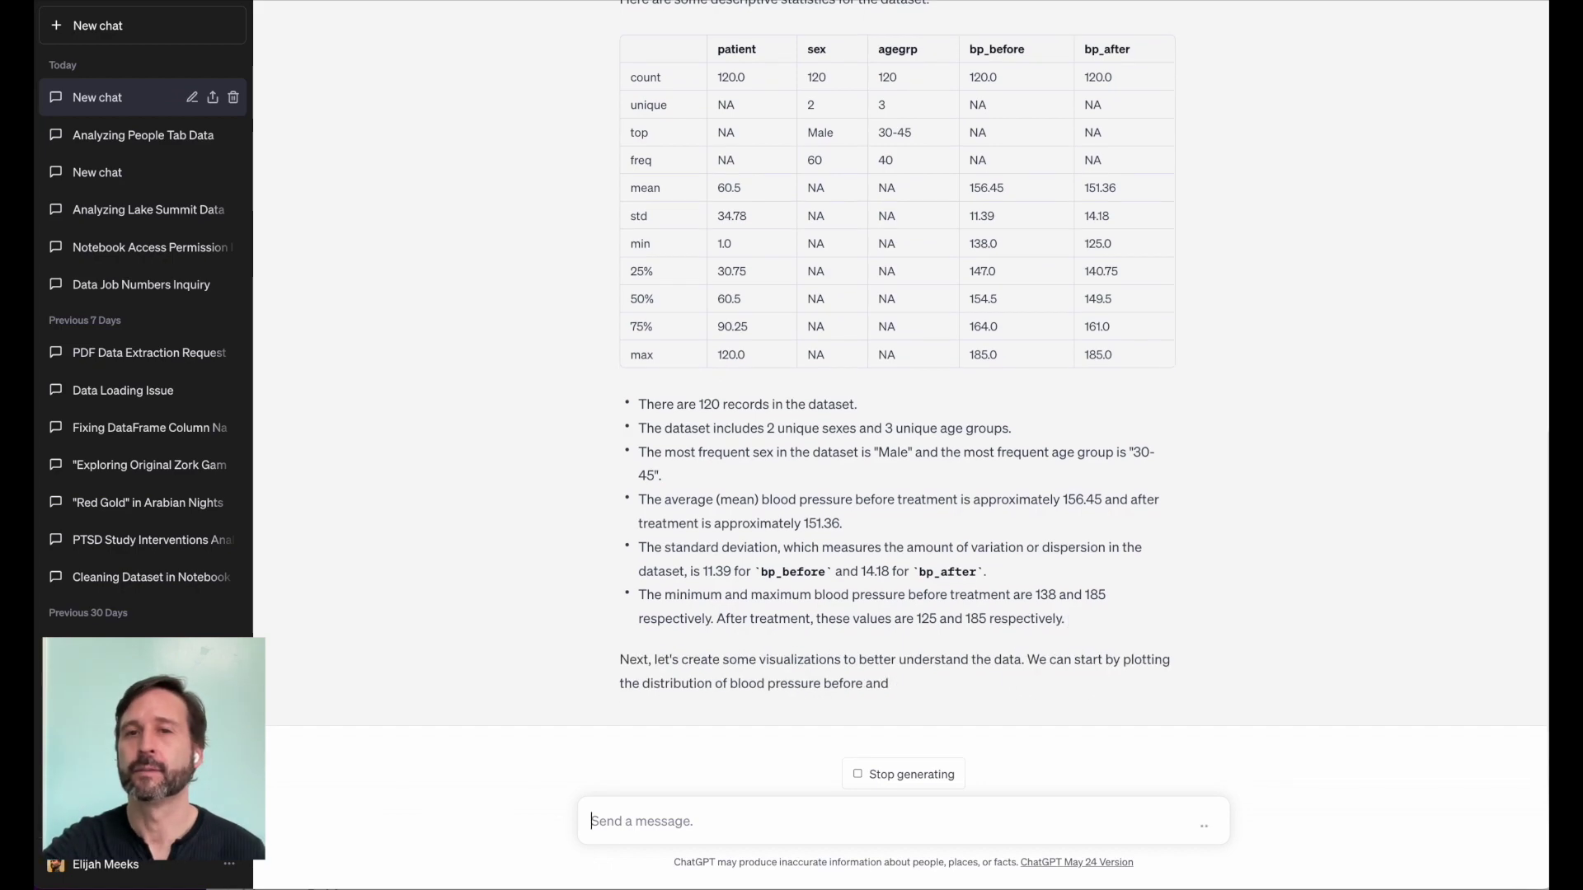
# Step: Watch the before/after-treatment blood pressure histogram render in the CSV notebook
pyautogui.hotkey('ctrl', 'Tab')
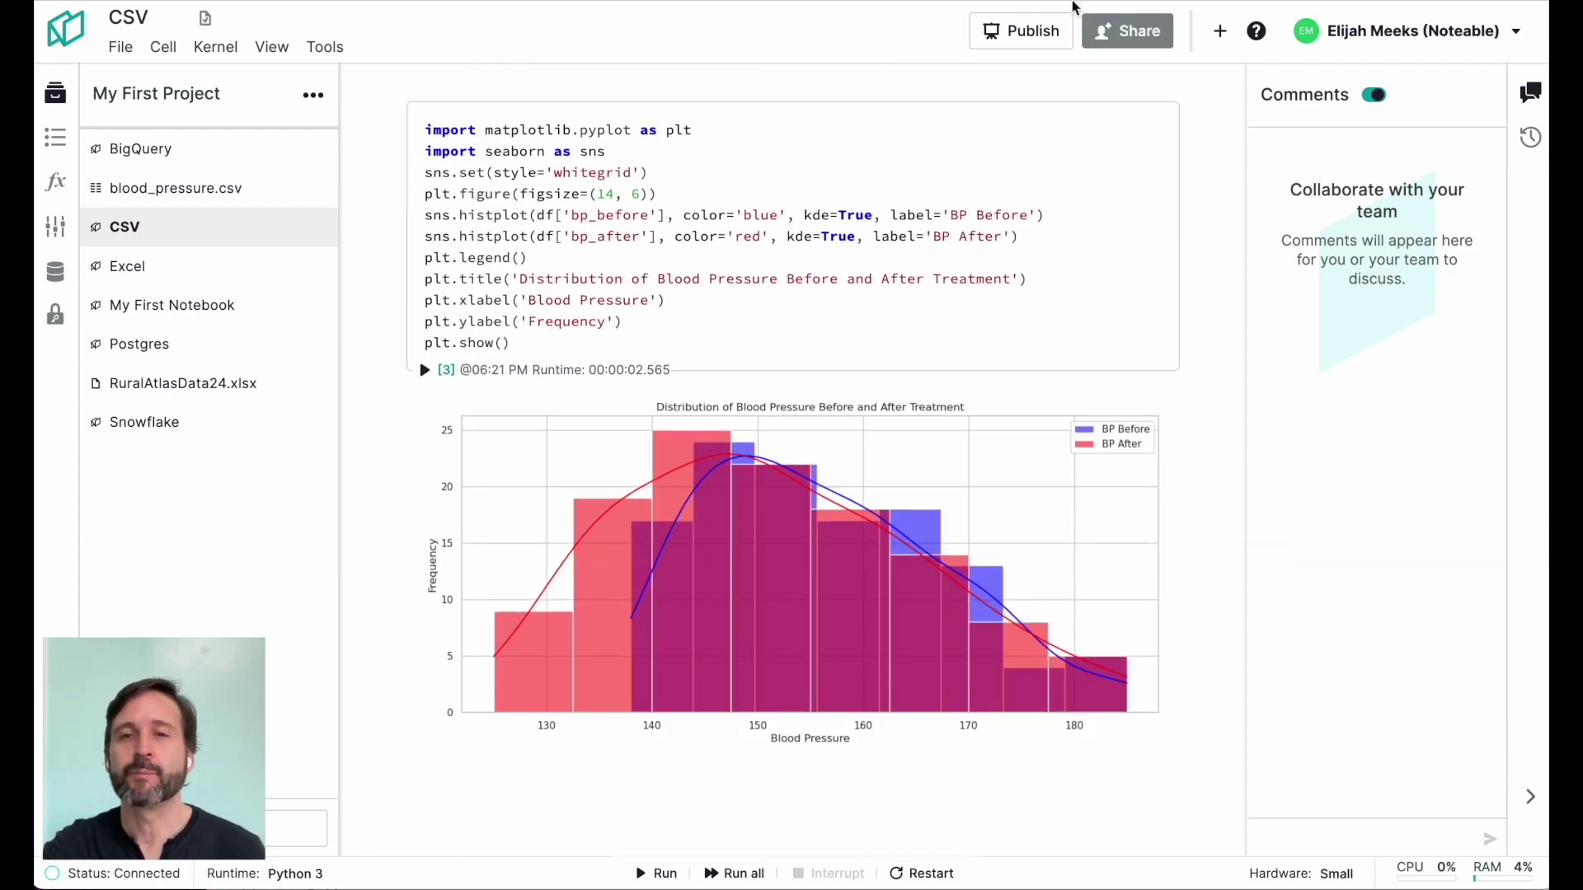
# Step: Review the age-group blood pressure boxplots and begin a follow-up asking to add learnings to the notebook
pyautogui.hotkey('ctrl', 'Tab')
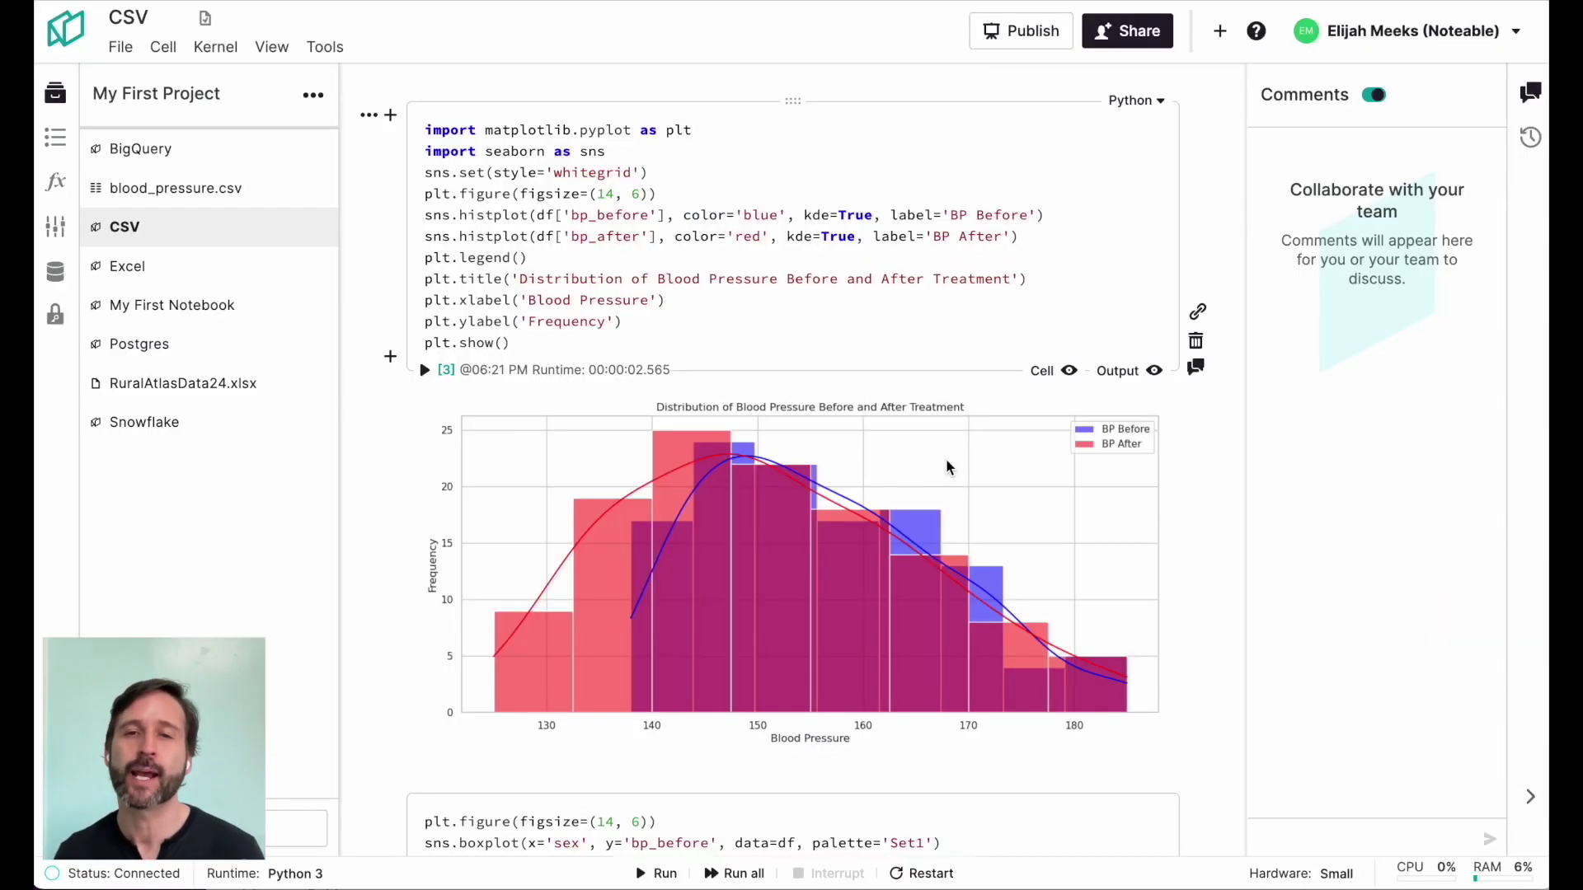
pyautogui.scroll(-10, 946, 462)
pyautogui.scroll(-8, 946, 464)
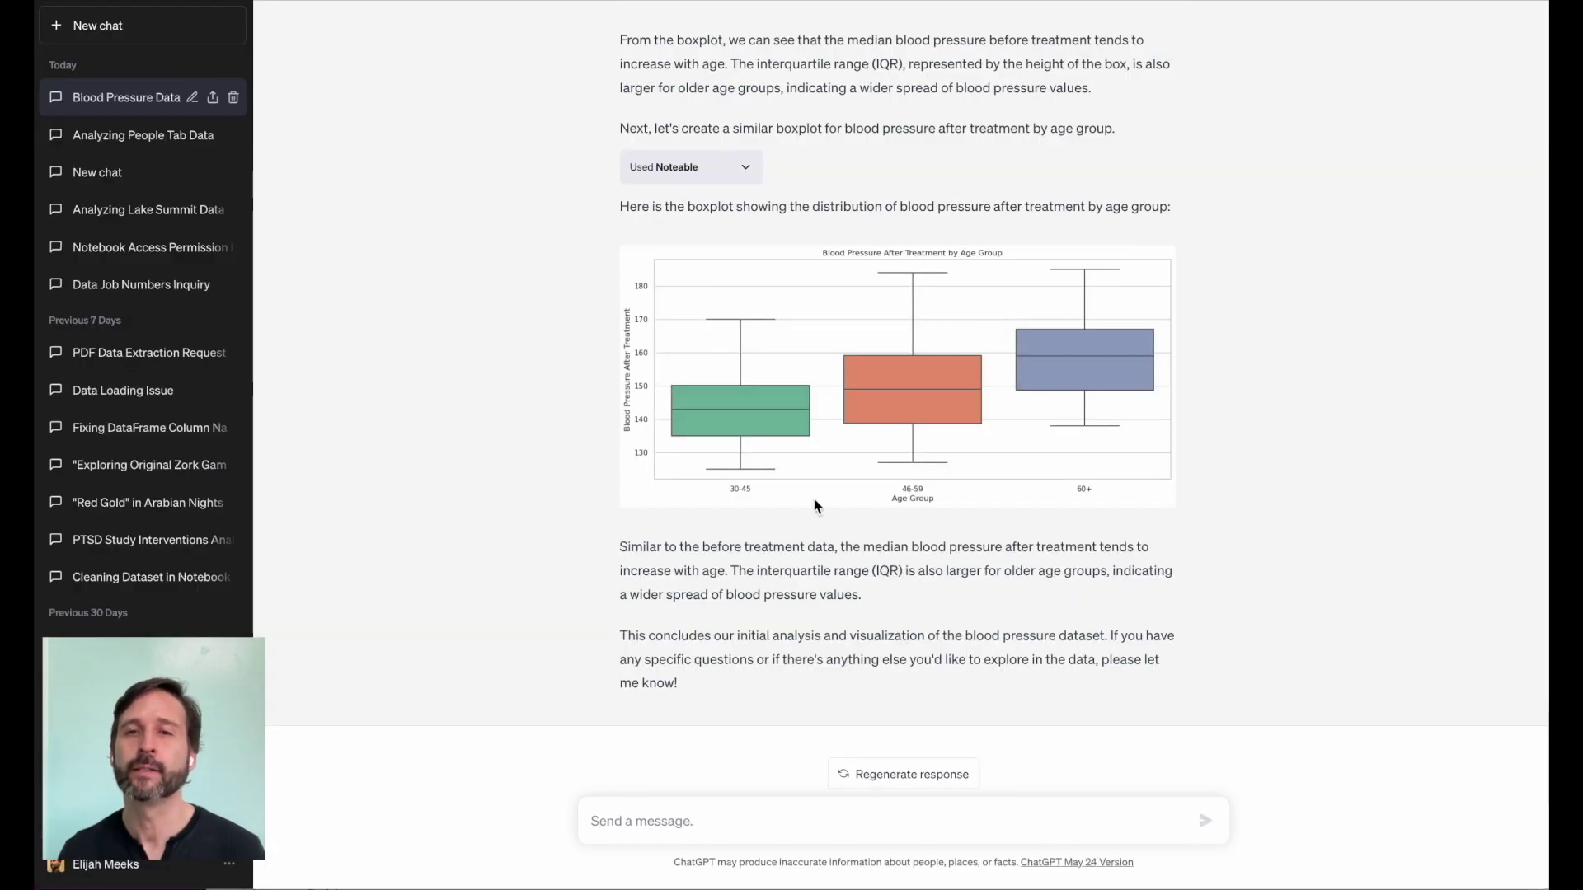
pyautogui.write('Please include the learnings in a cell')
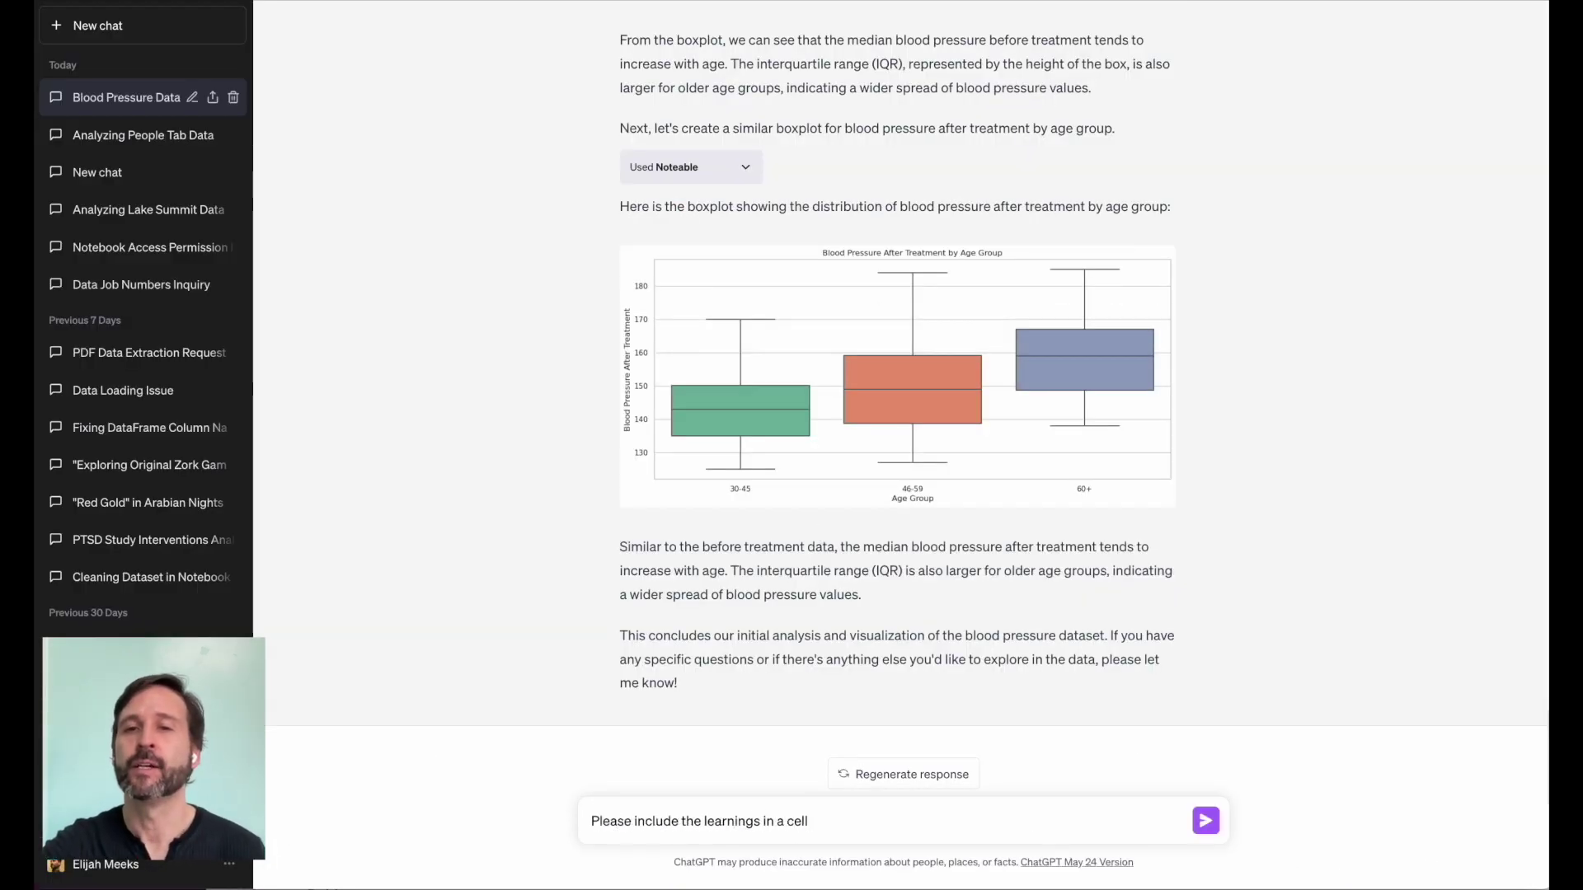
pyautogui.write('otebook.')
# Step: Have ChatGPT add a 'Summary of Analysis' of the blood pressure findings, then check it in the notebook
pyautogui.press('Return')
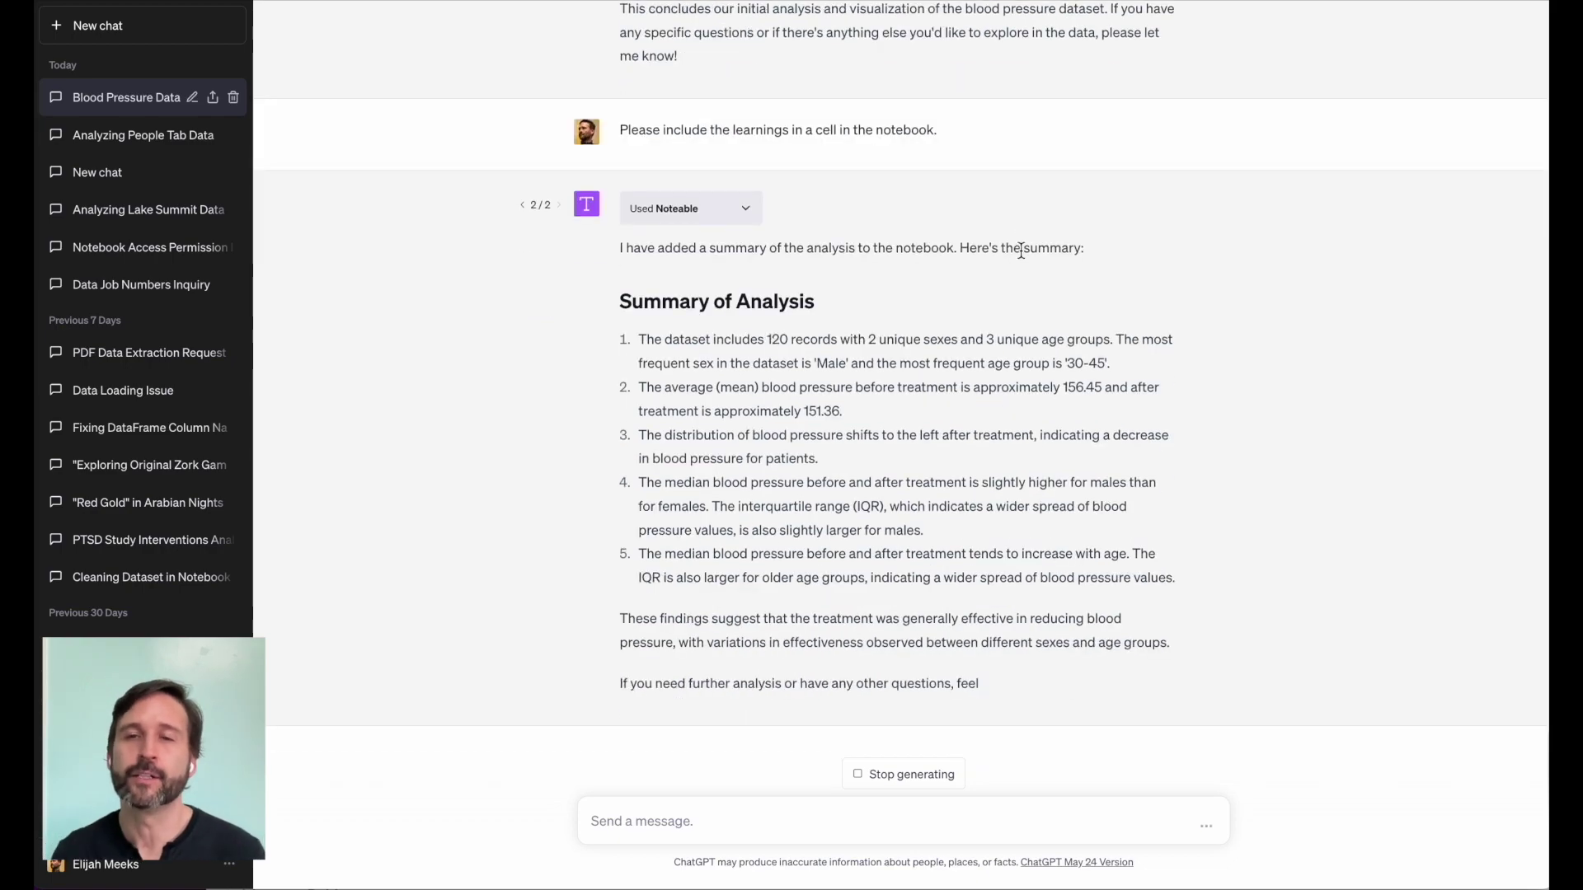
pyautogui.hotkey('ctrl', 'Tab')
pyautogui.scroll(-10, 972, 255)
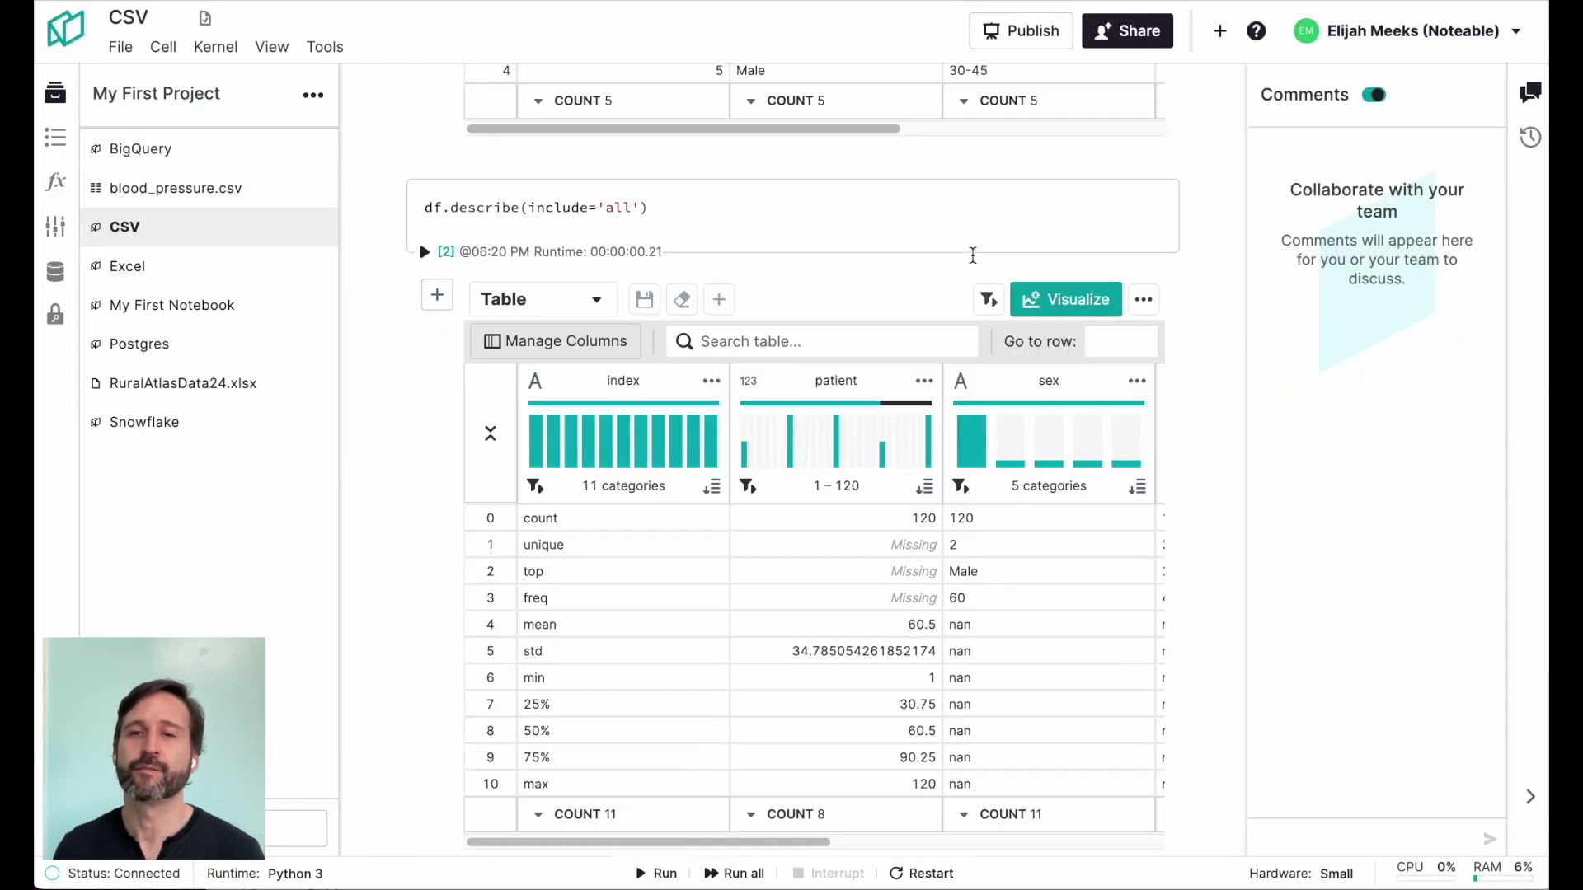
pyautogui.scroll(-15, 972, 257)
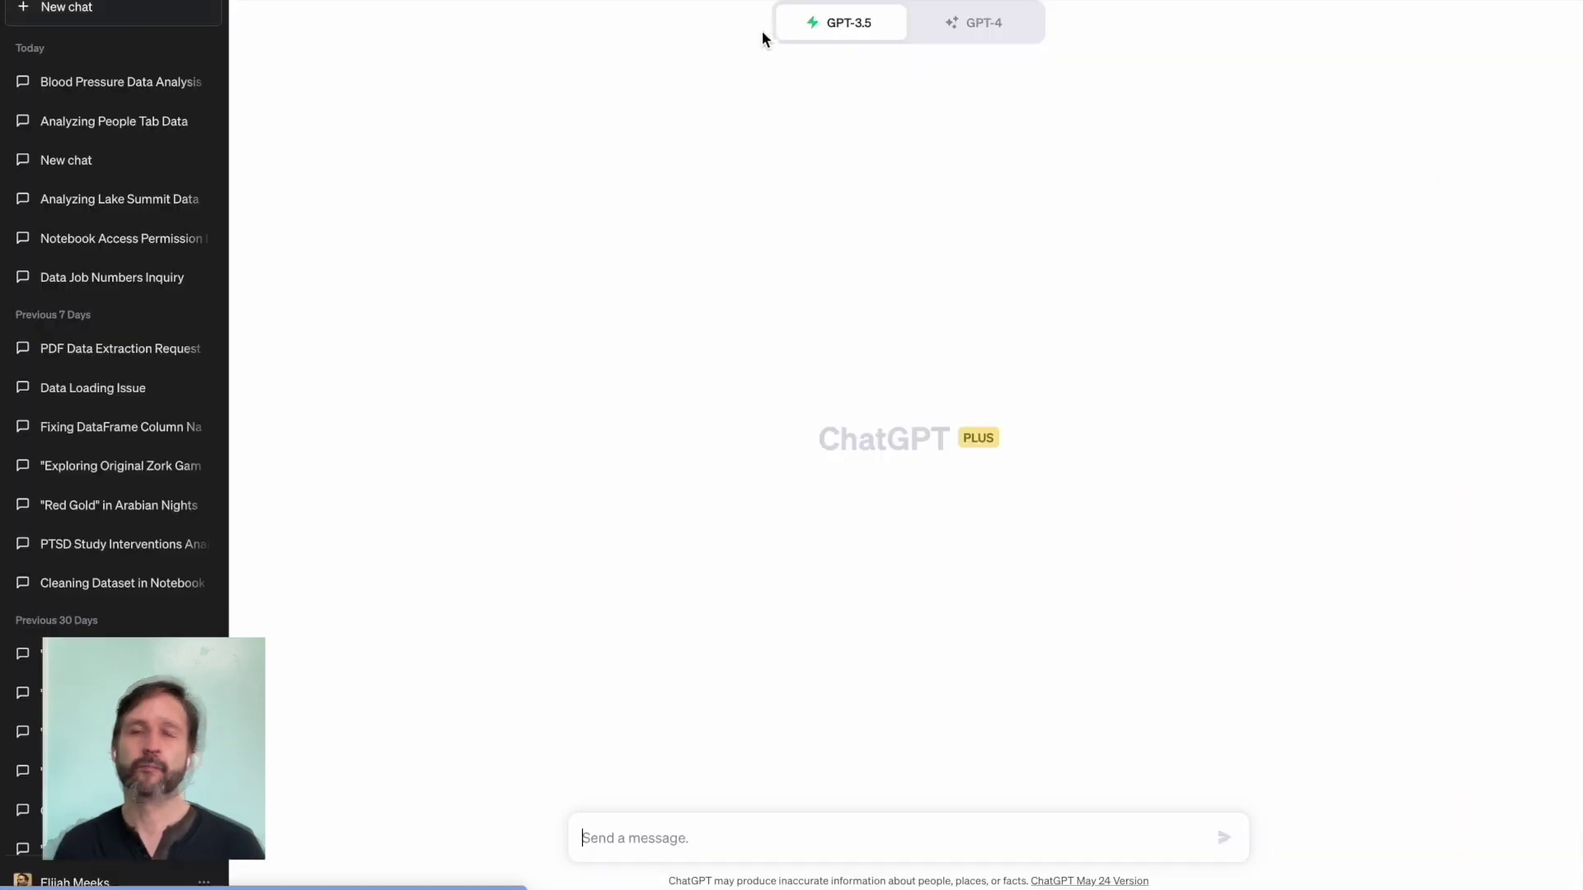
# Step: In a GPT-4 Plugins chat, send the prompt to load hamlet.txt into Raw-Text for NLP analysis
pyautogui.click(962, 25)
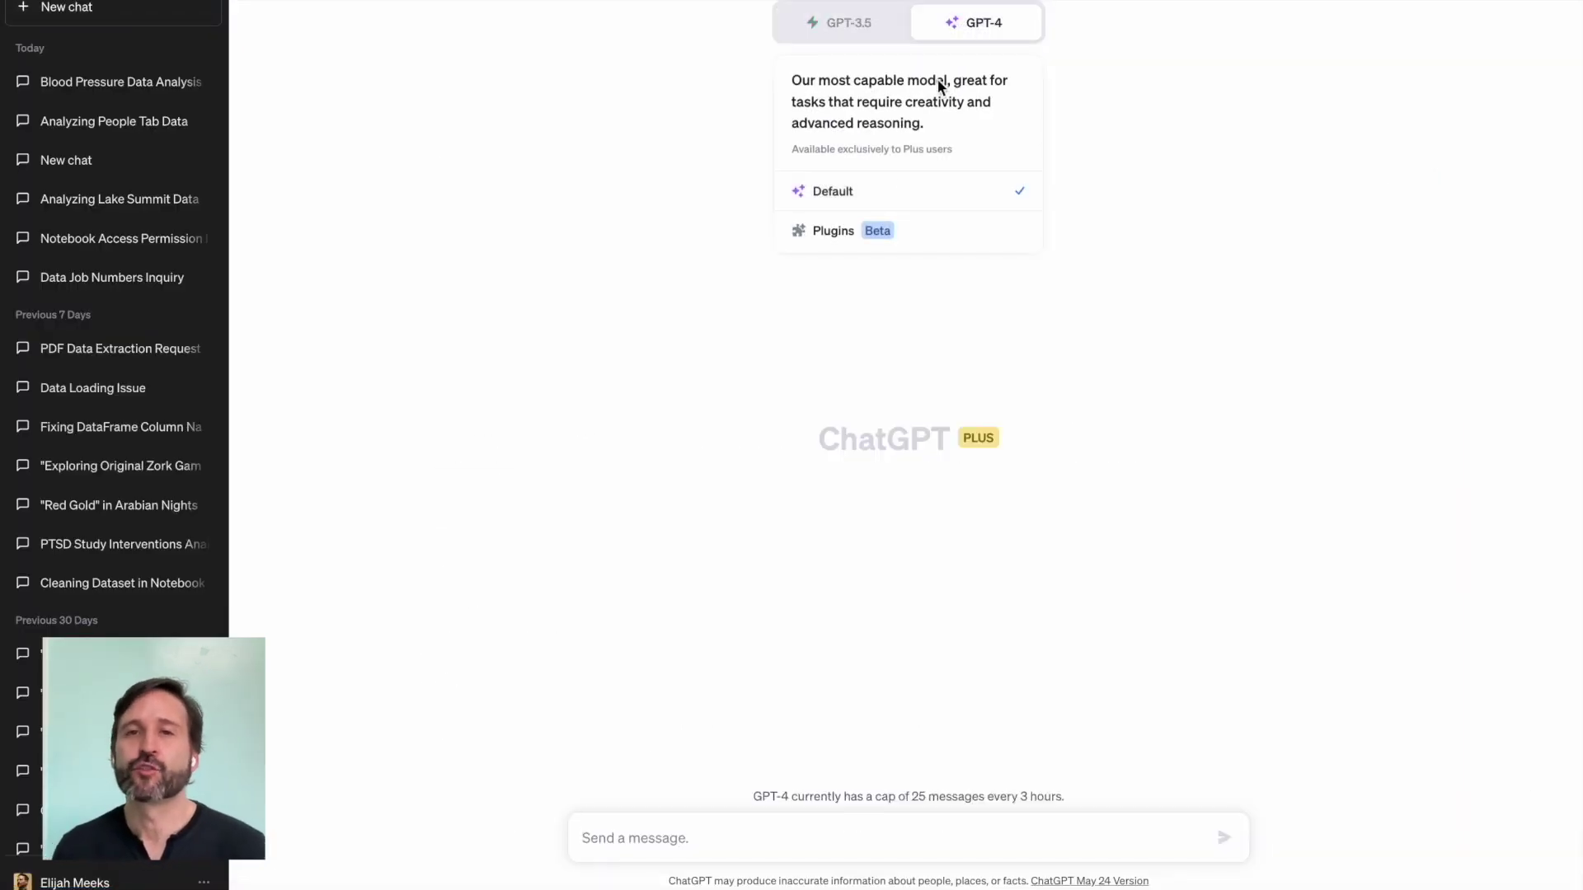
pyautogui.click(862, 230)
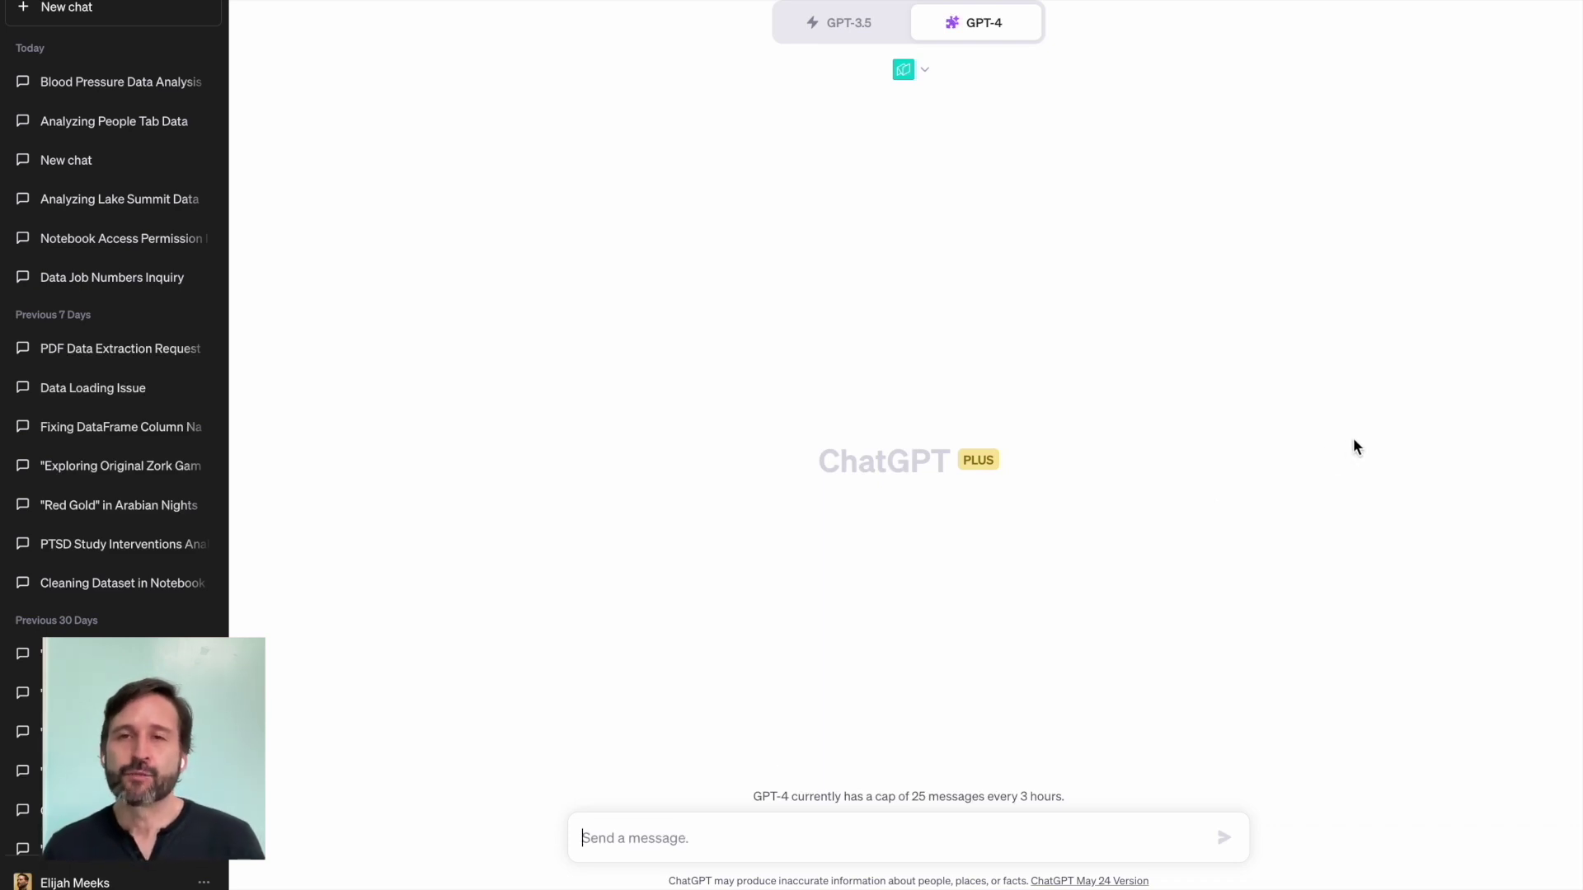
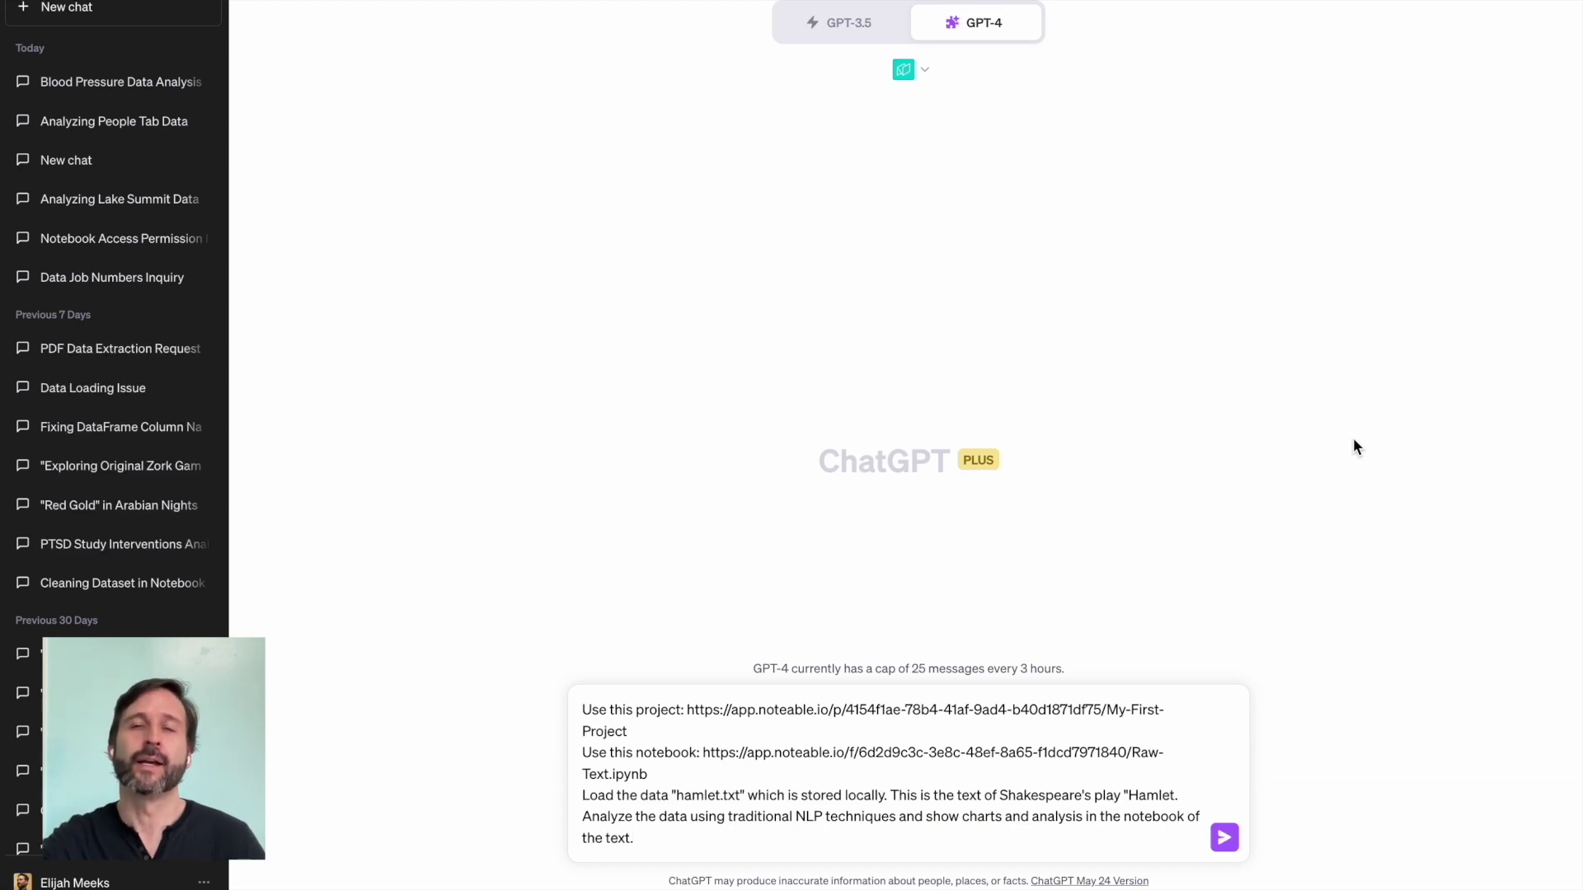
pyautogui.press('Return')
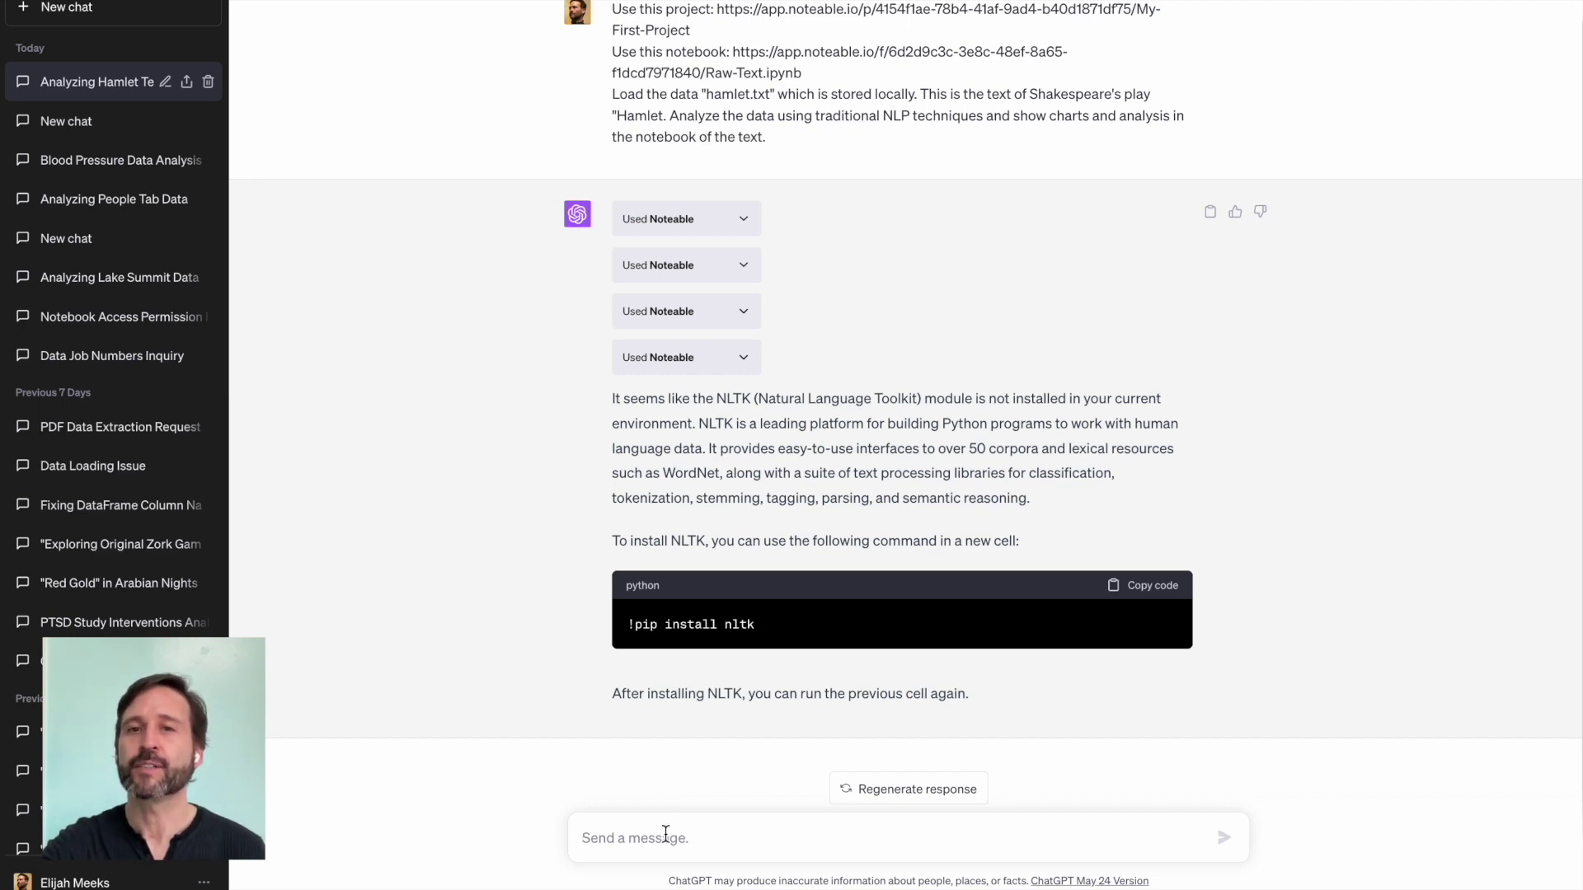
# Step: Type the follow-up 'Add a cell to pip install nltk and then continue with the analysis.'
pyautogui.write('Add a cell to pip install nltk and then cont')
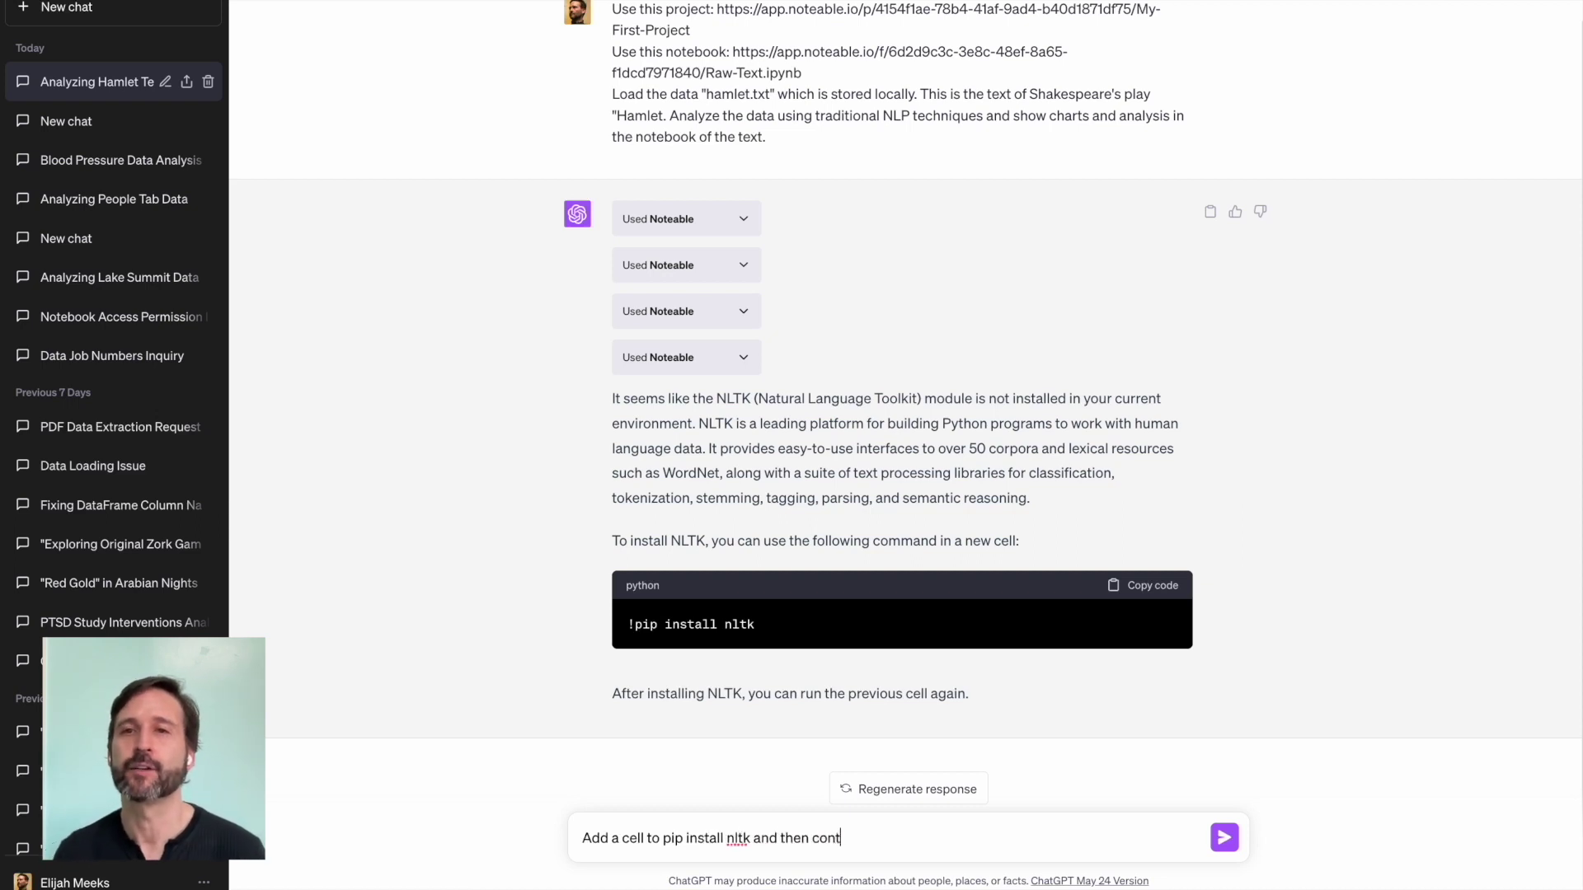
pyautogui.write('inue with the analysis.')
# Step: Send the nltk install request, then answer 'Yes' so each suggested NLP analysis runs in order
pyautogui.press('Return')
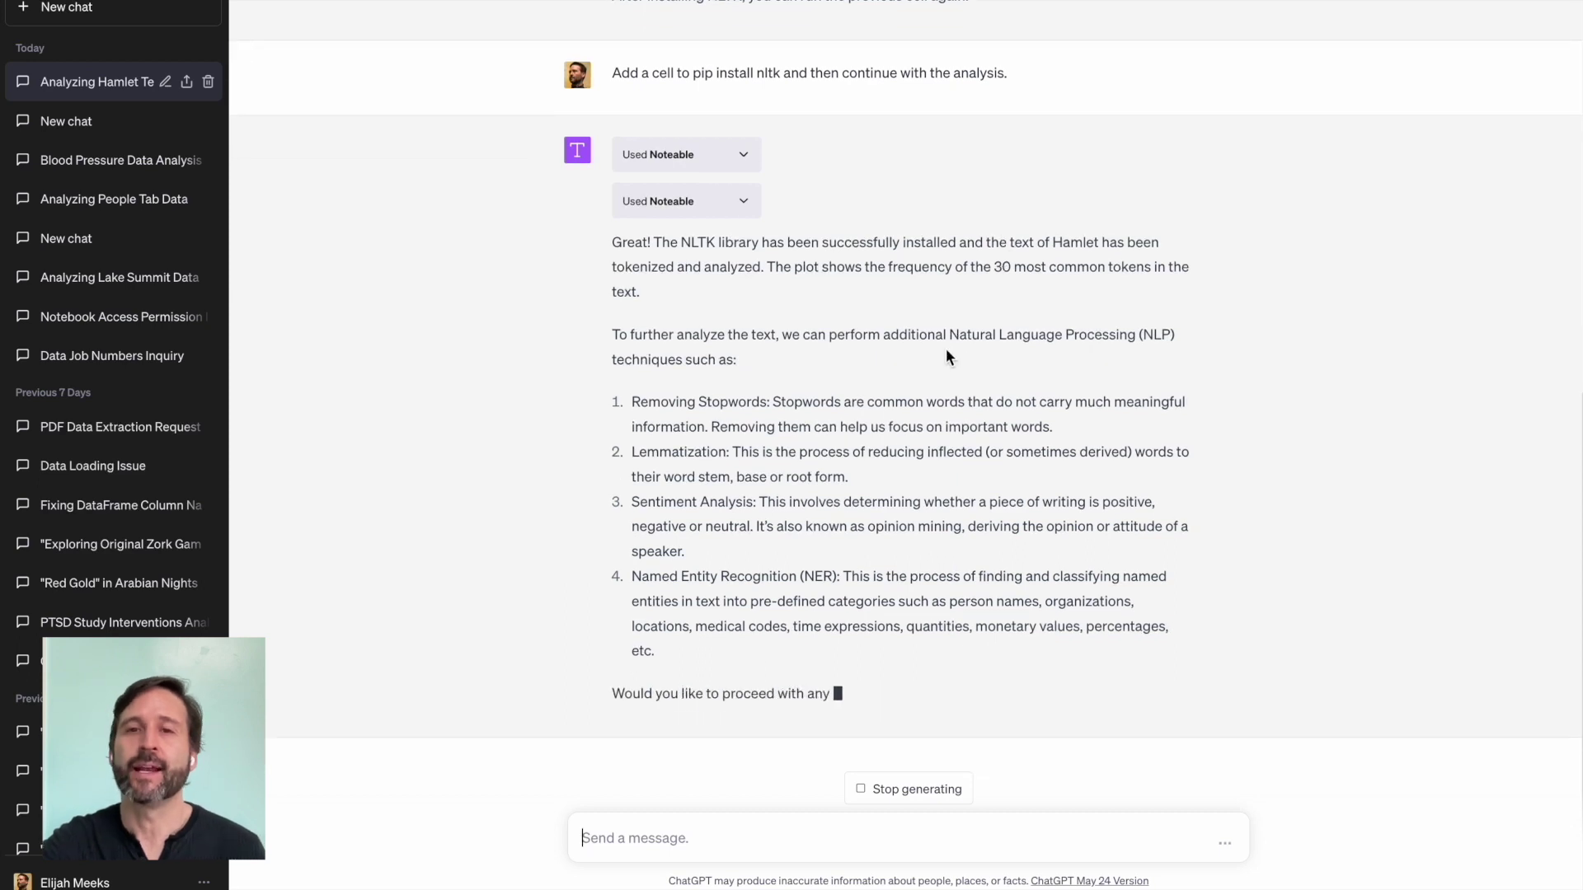
pyautogui.write('Yes')
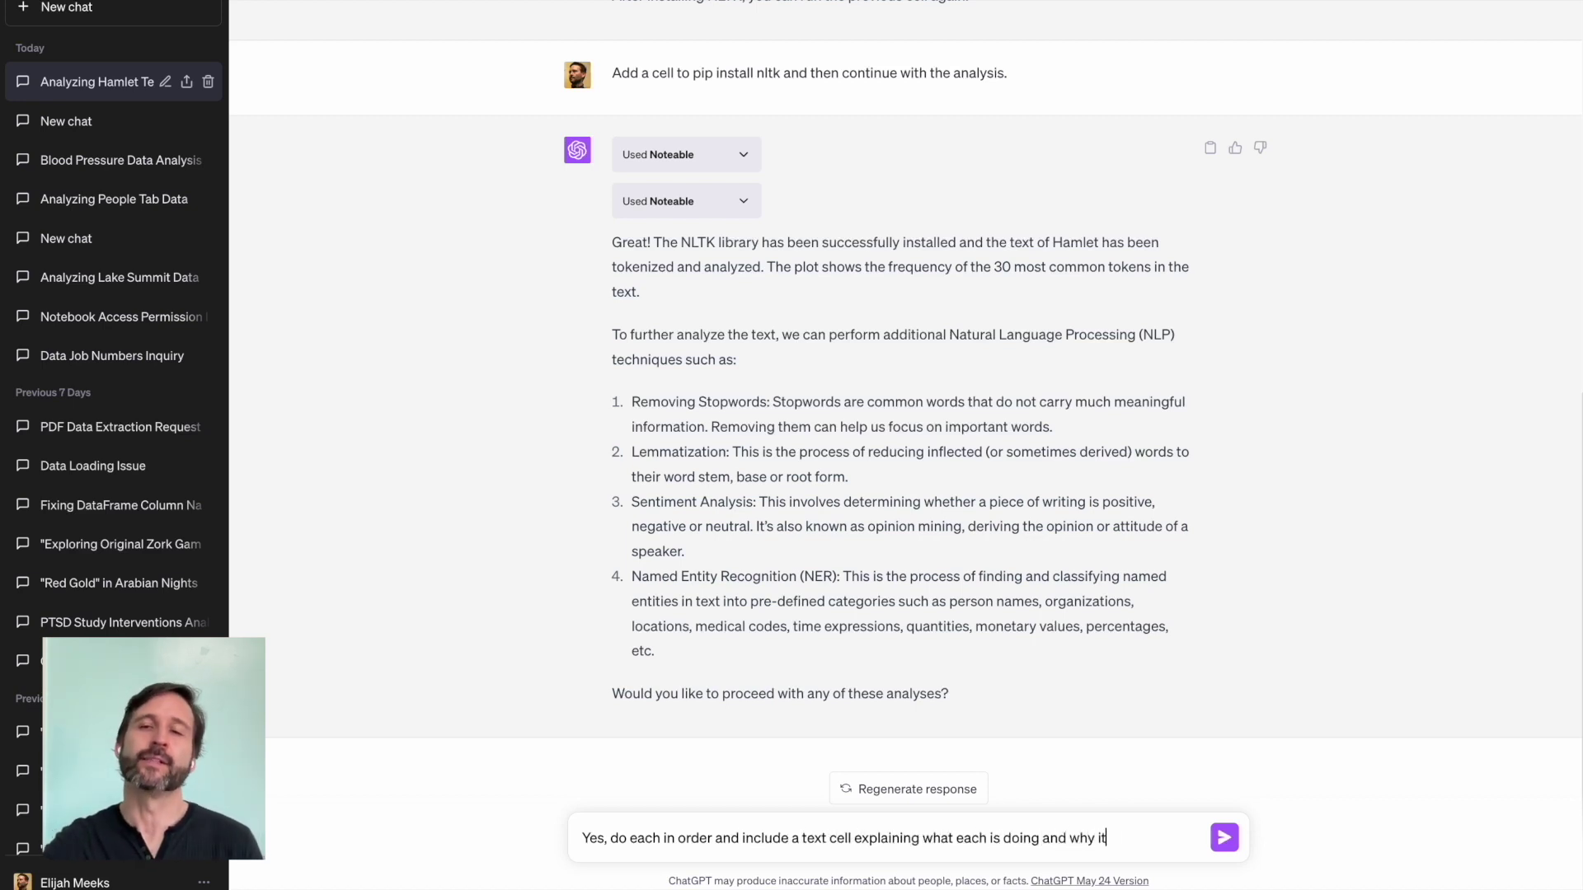
pyautogui.press('Return')
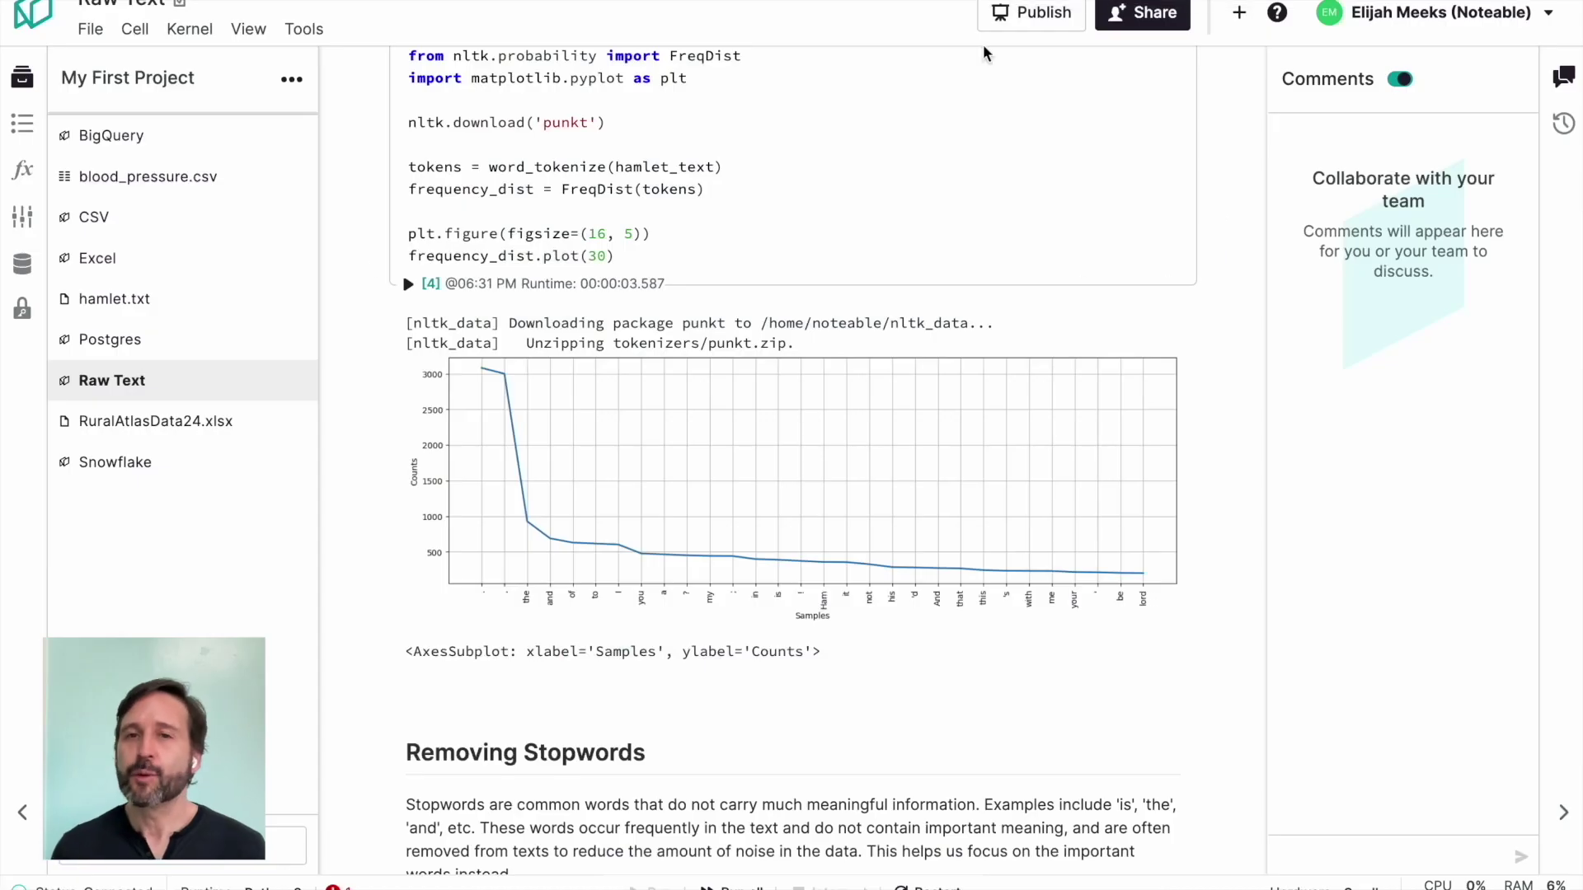
pyautogui.scroll(-3, 929, 552)
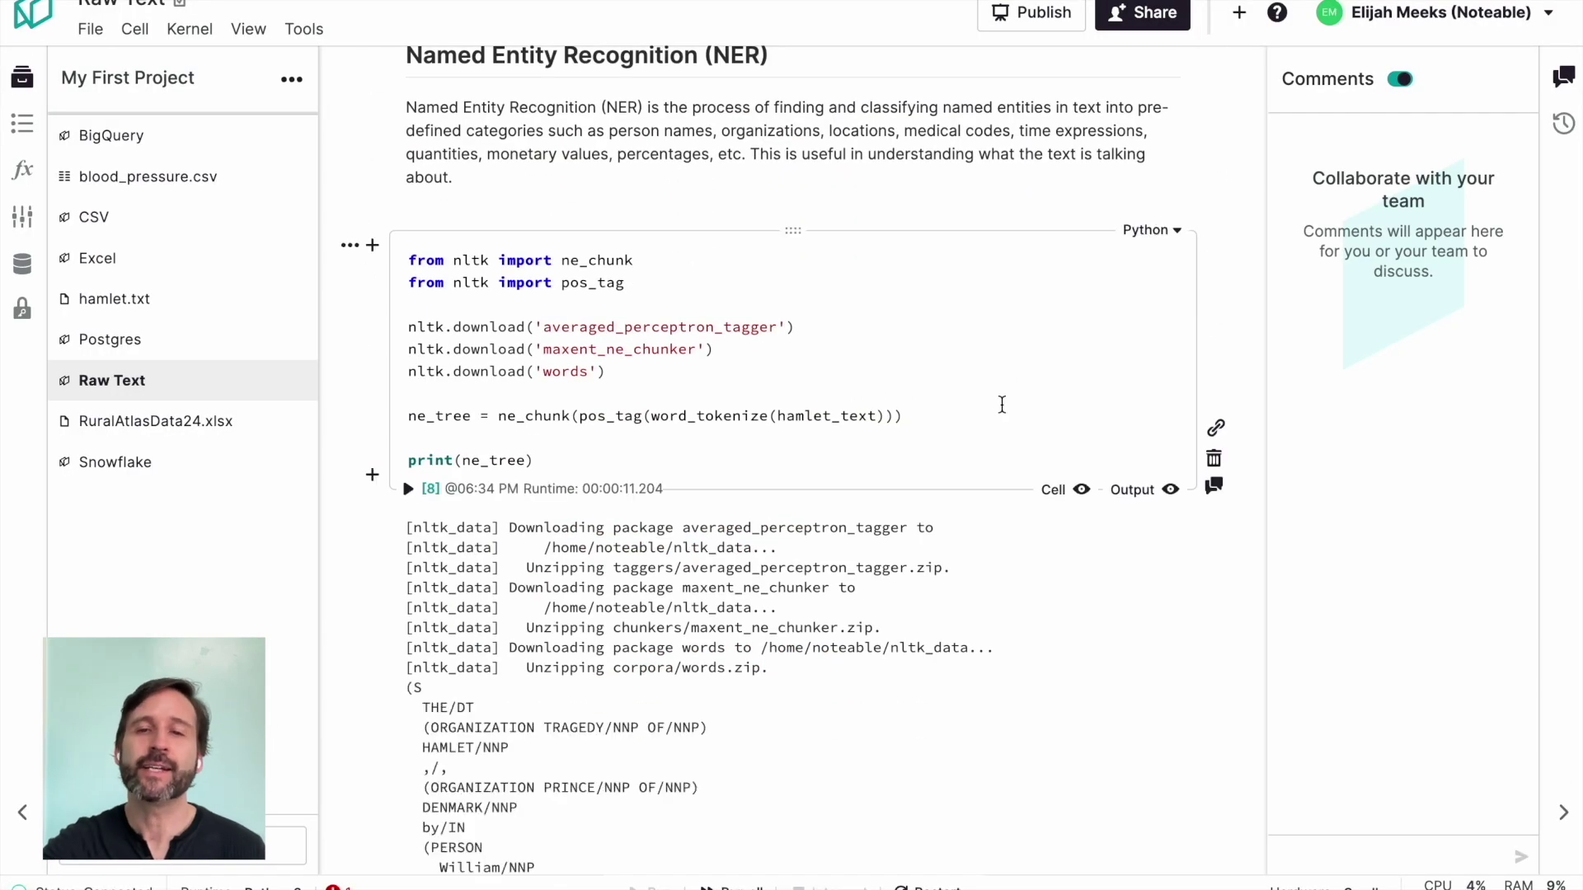
# Step: Scroll through the Named Entity Recognition output tagging PERSON, ORGANIZATION and GPE entities in Hamlet
pyautogui.scroll(-20, 1002, 404)
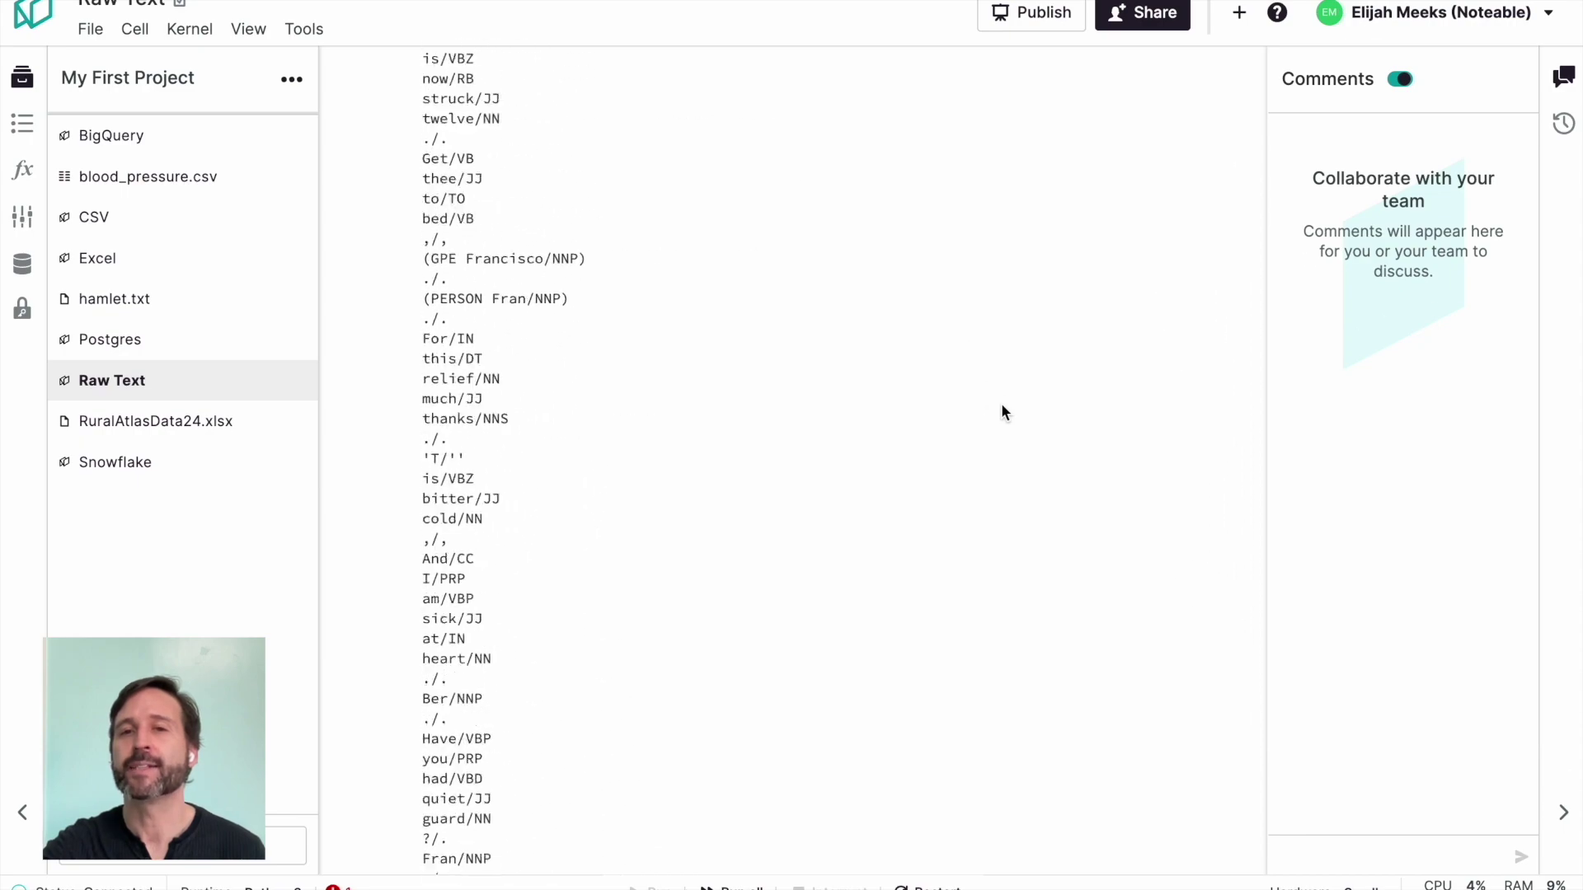
pyautogui.scroll(-20, 1001, 403)
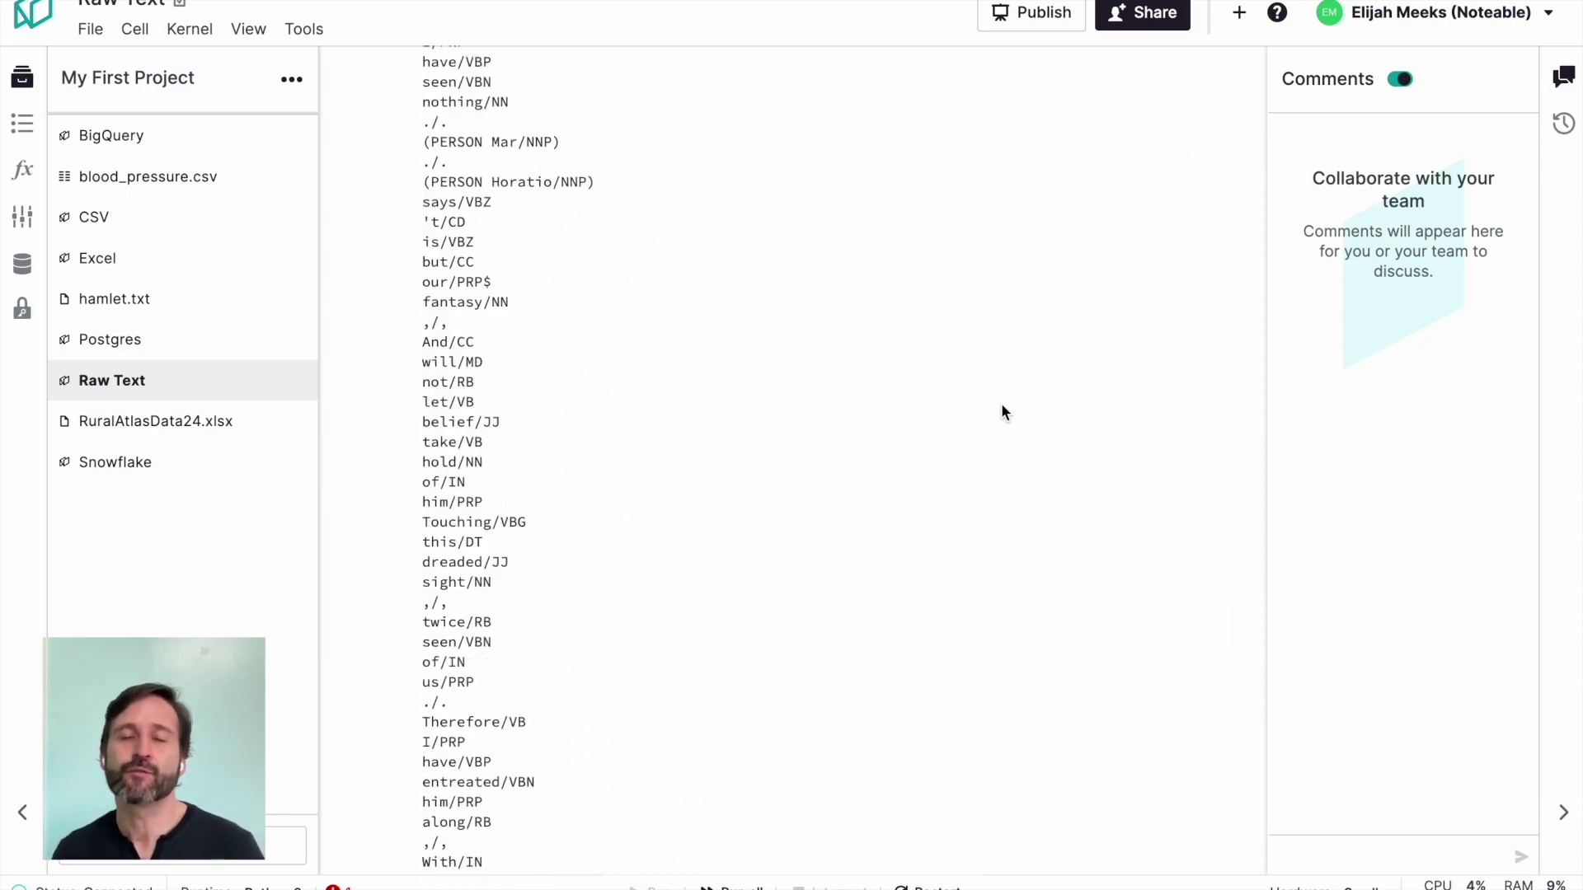
pyautogui.scroll(20, 1001, 403)
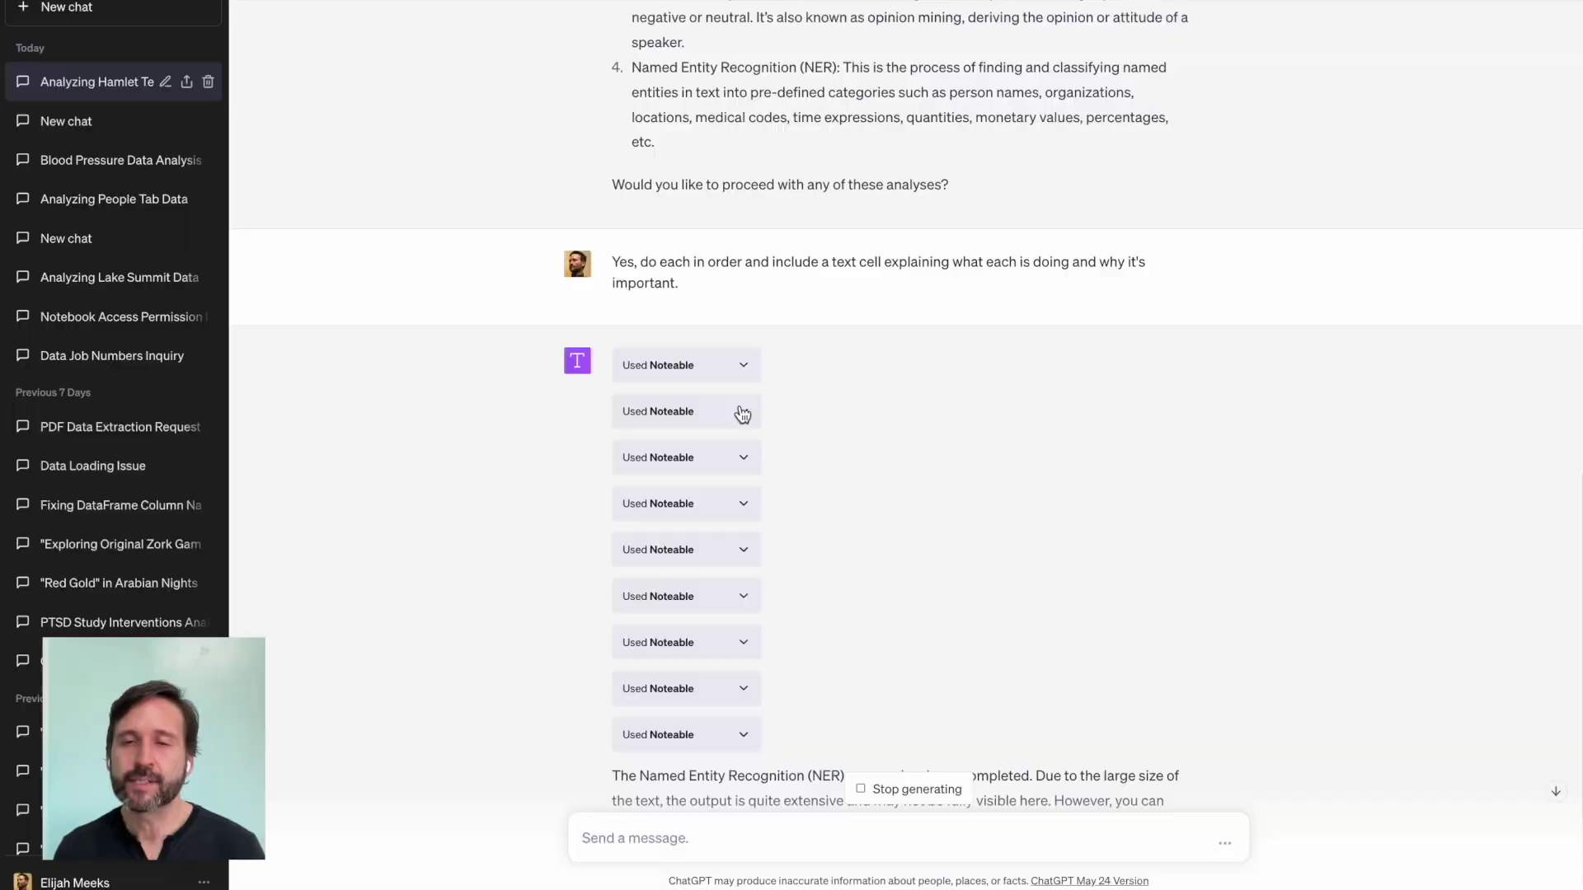
pyautogui.scroll(-3, 742, 415)
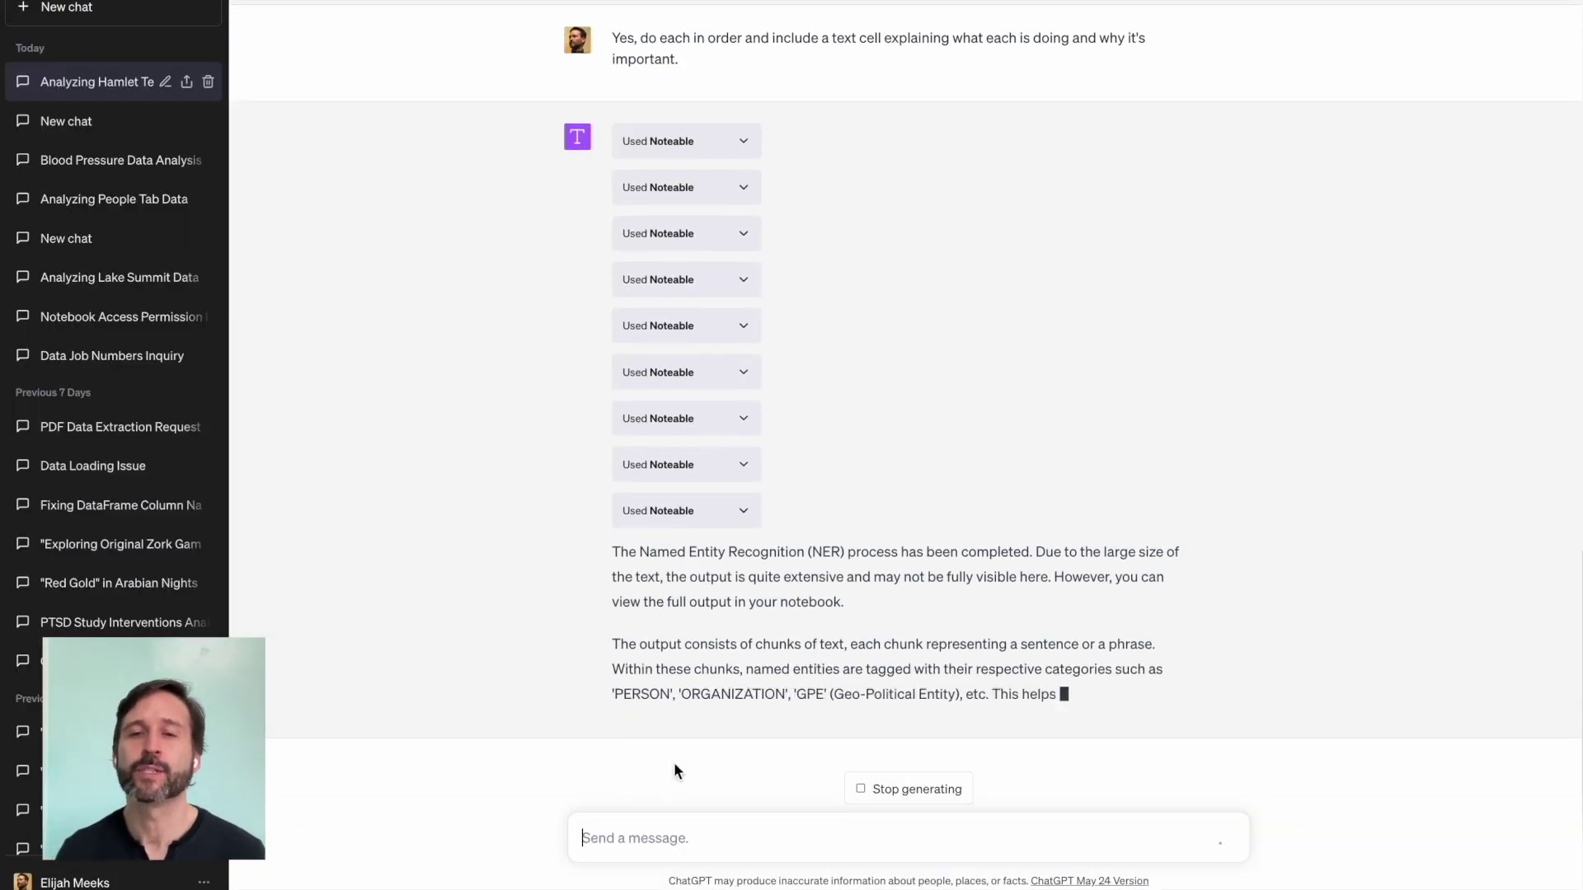
# Step: Ask ChatGPT 'Please show charts of the results.' and review the proposed sentiment-score bar chart
pyautogui.click(663, 840)
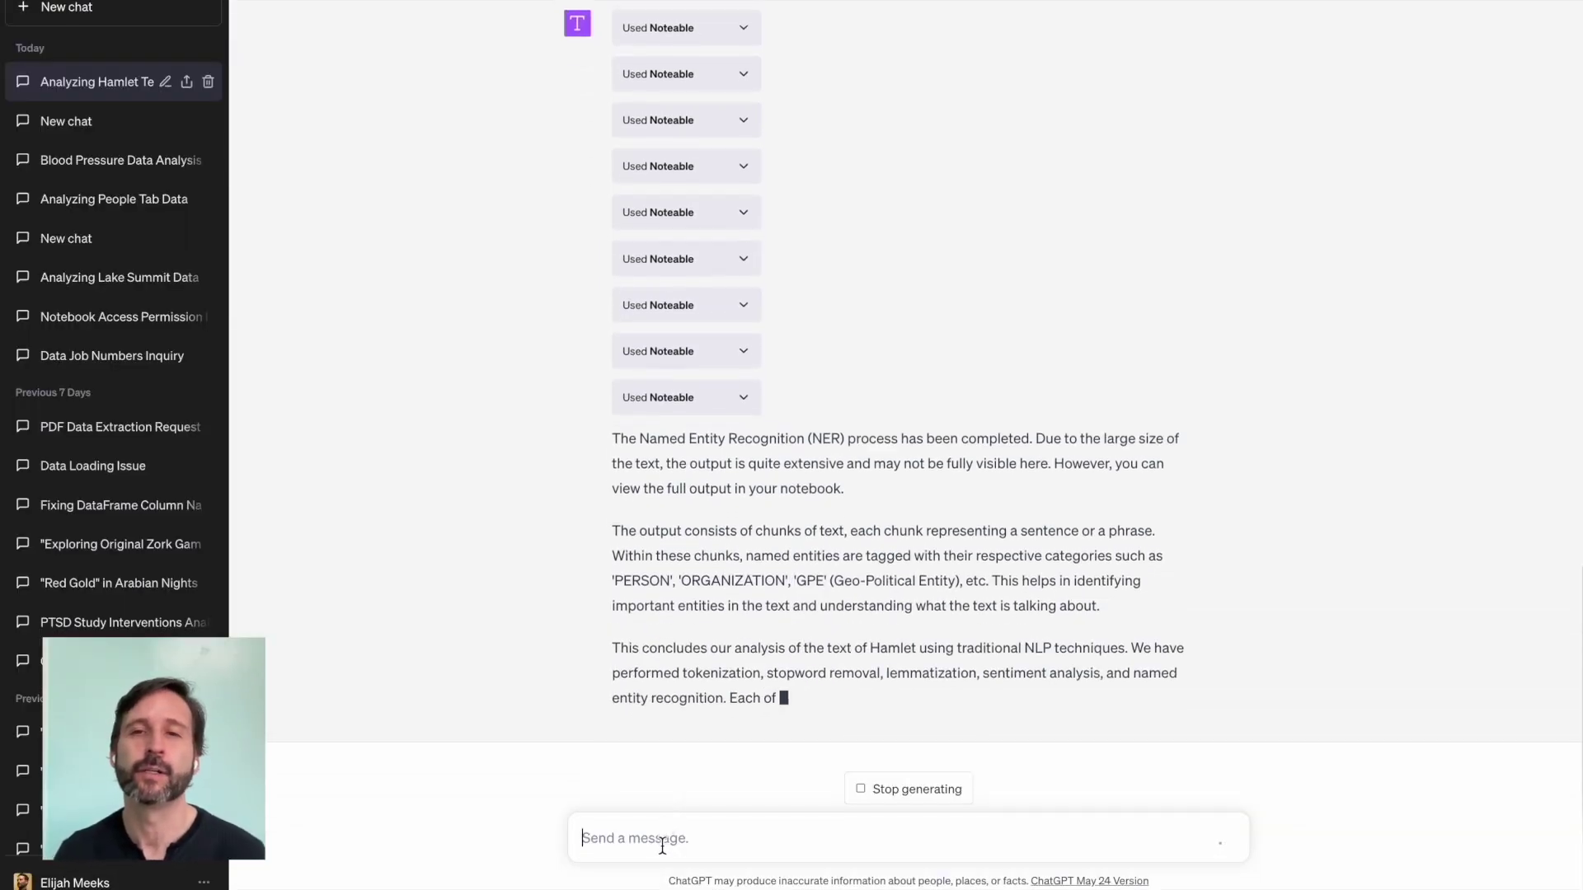
pyautogui.write('Please show charts of the results')
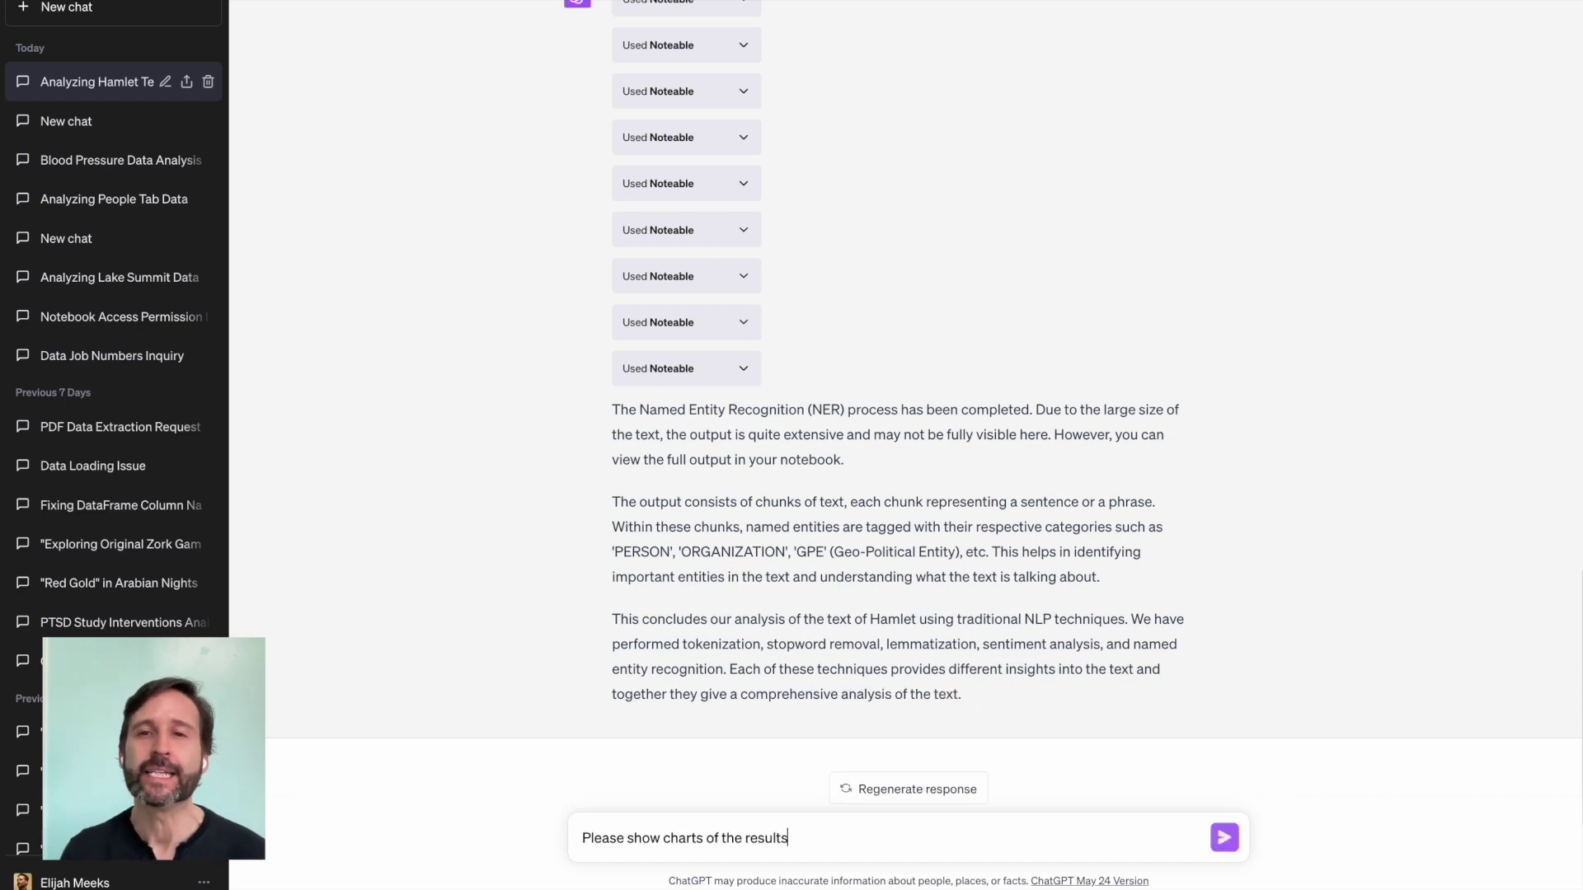
pyautogui.write('.')
pyautogui.press('Return')
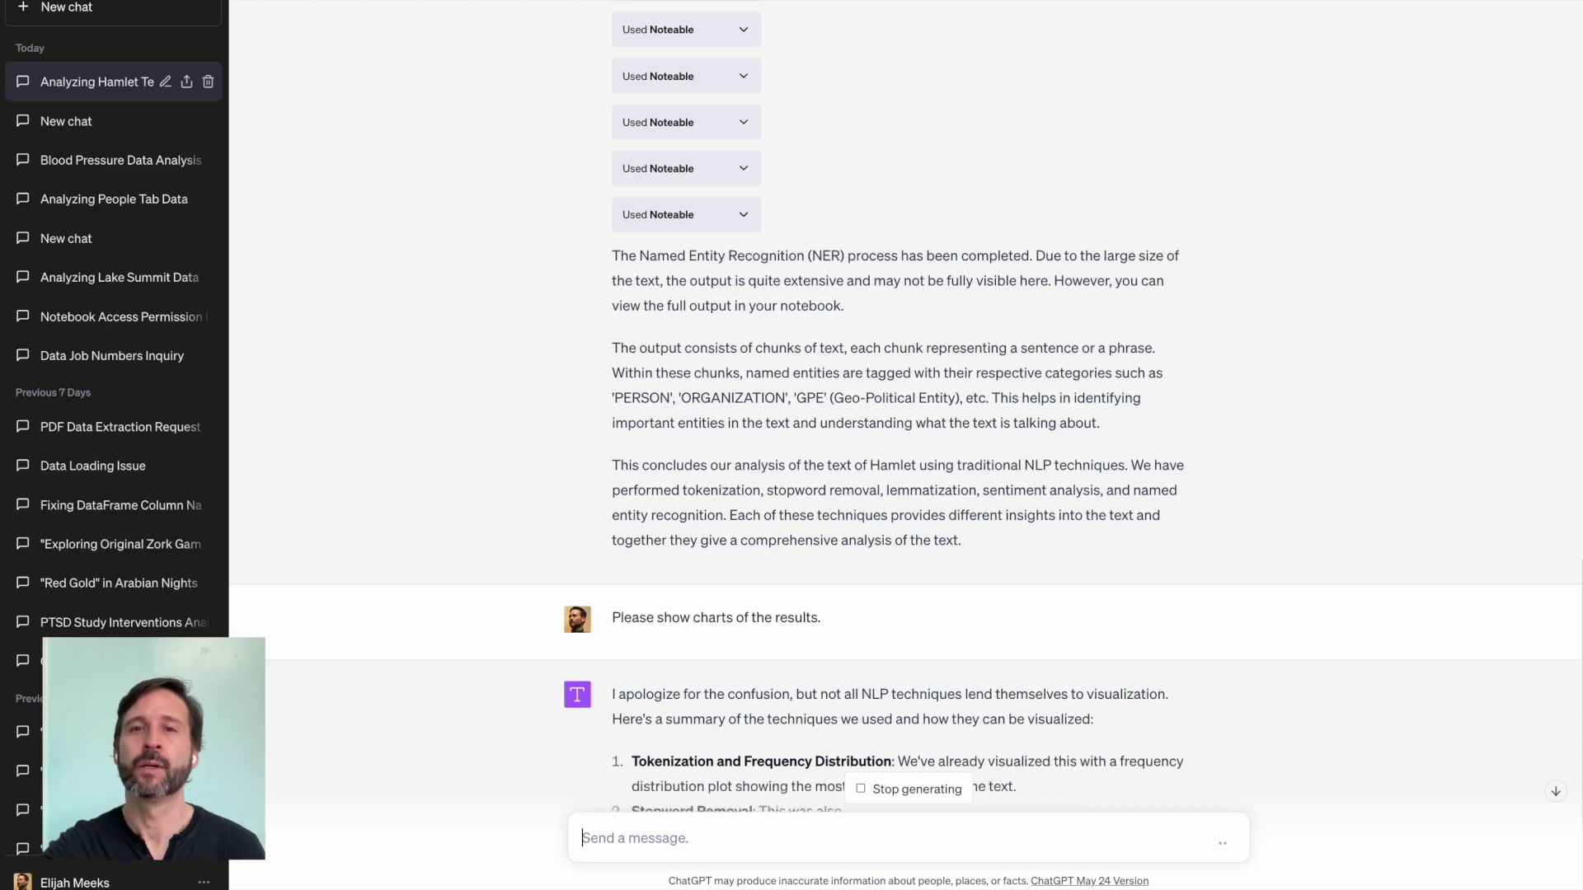
pyautogui.scroll(-3, 739, 571)
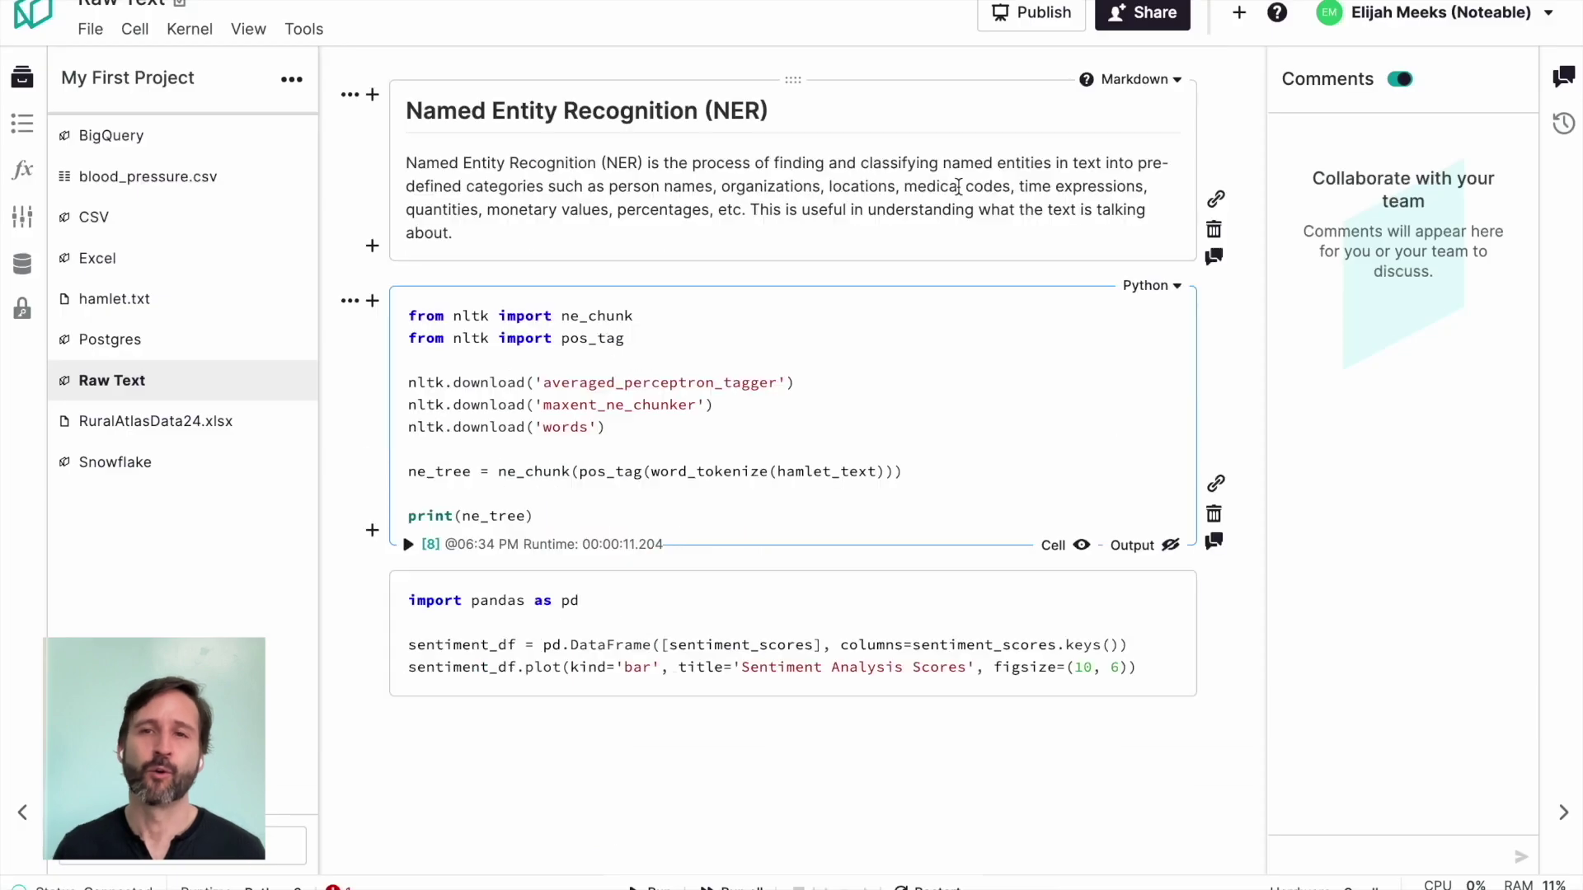
# Step: Review the sentiment bar chart cell and upload nyc_winners.json into My First Project
pyautogui.scroll(-8, 959, 188)
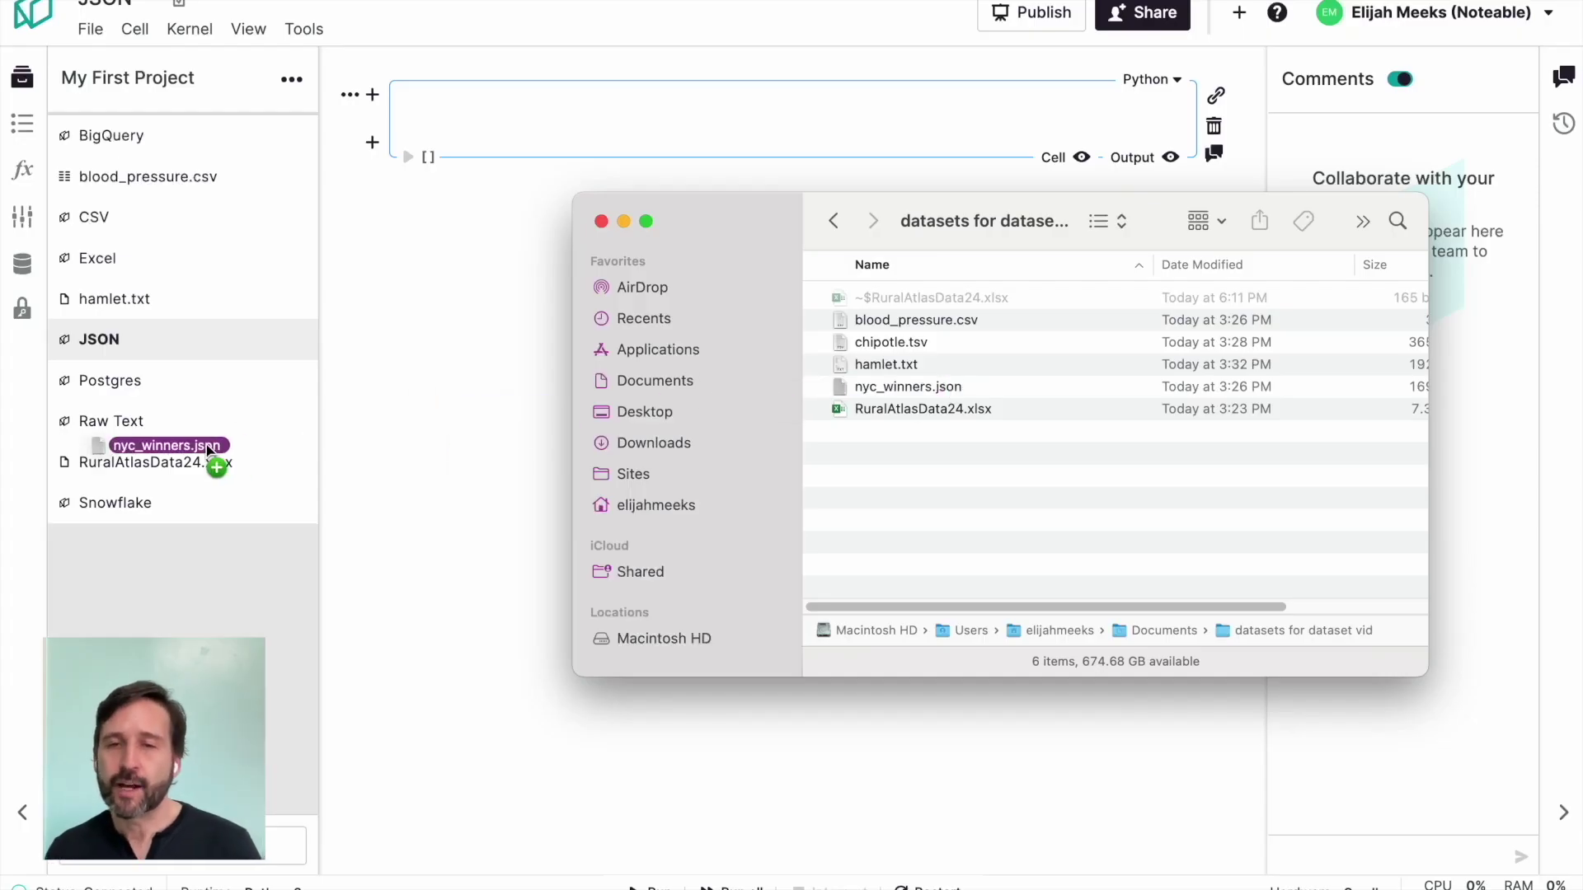
pyautogui.moveTo(206, 444); pyautogui.dragTo(206, 444)
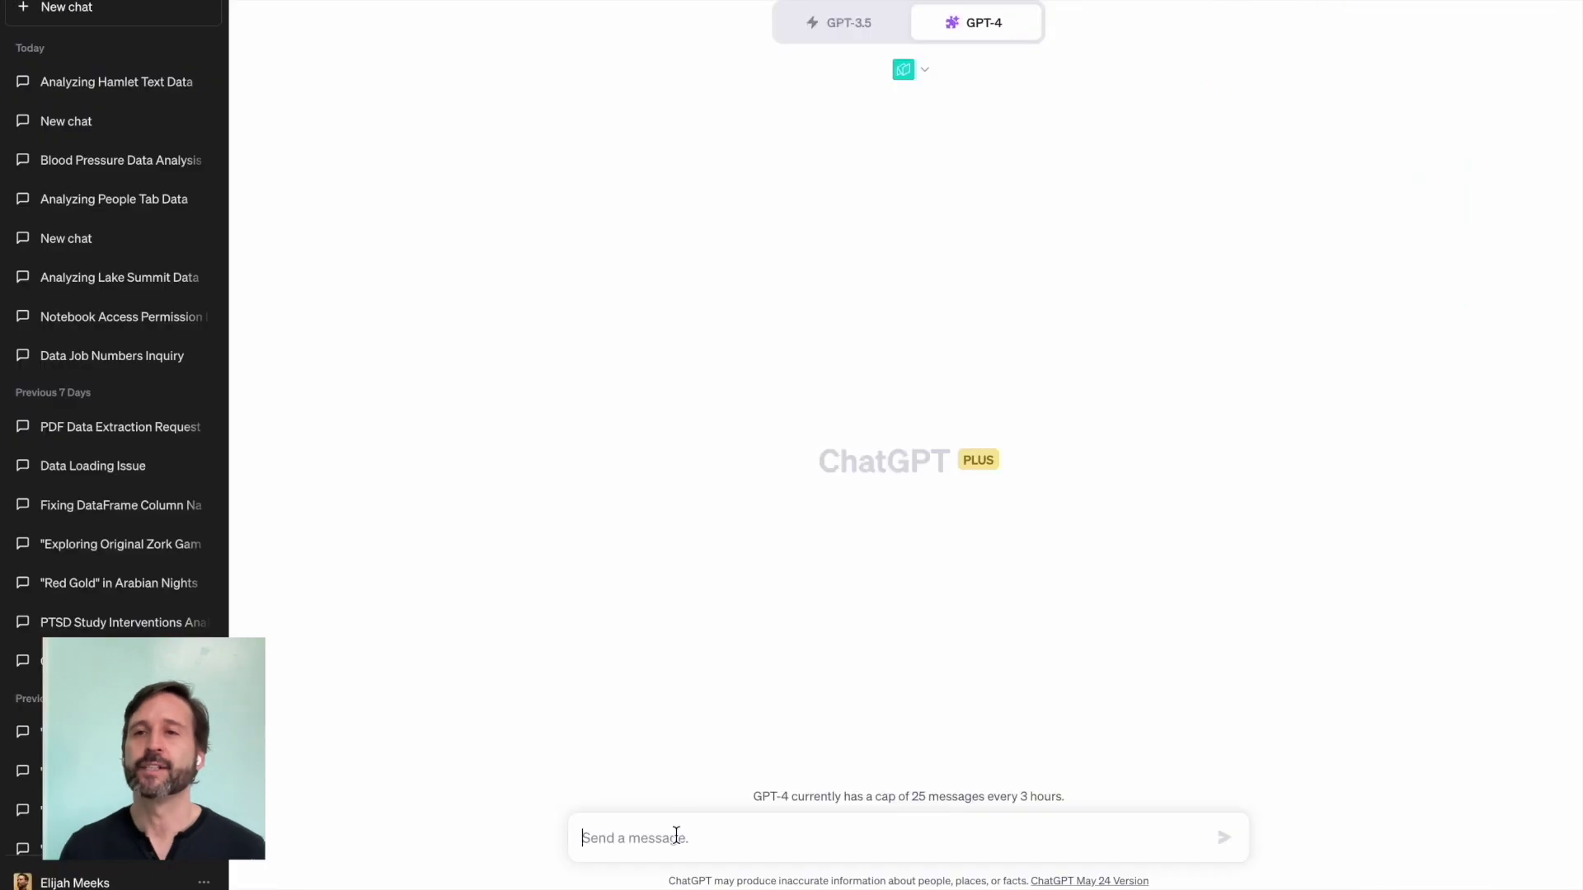
# Step: Send a request with the JSON notebook link to load and understand the local nyc_winners.json
pyautogui.write('Use this')
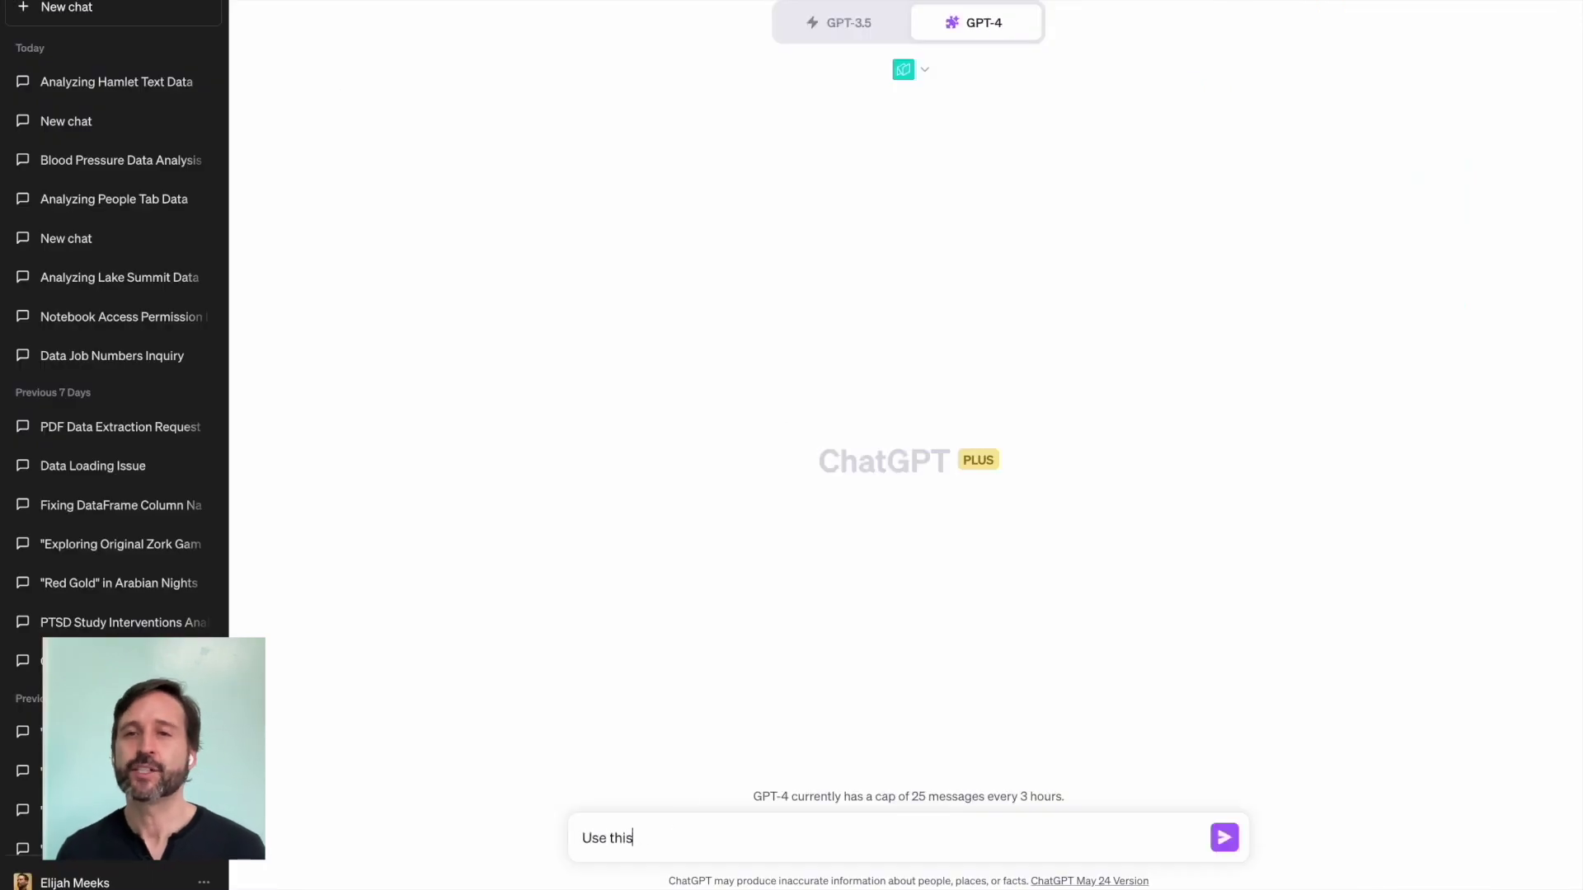
pyautogui.write(' notebook:')
pyautogui.hotkey('shift', 'Return')
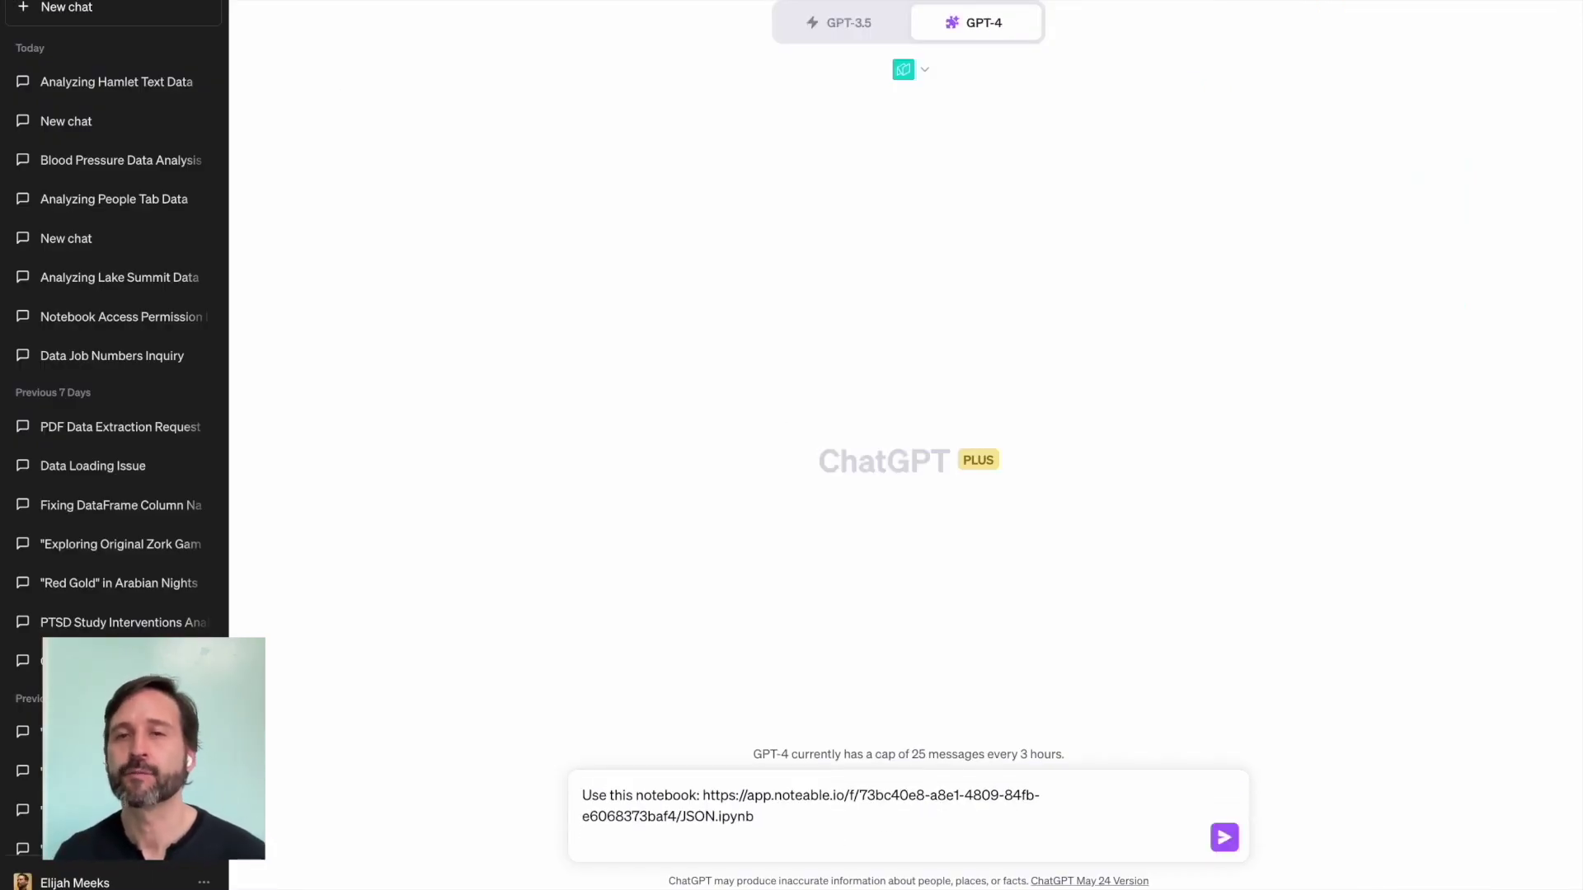
pyautogui.write('load this data:')
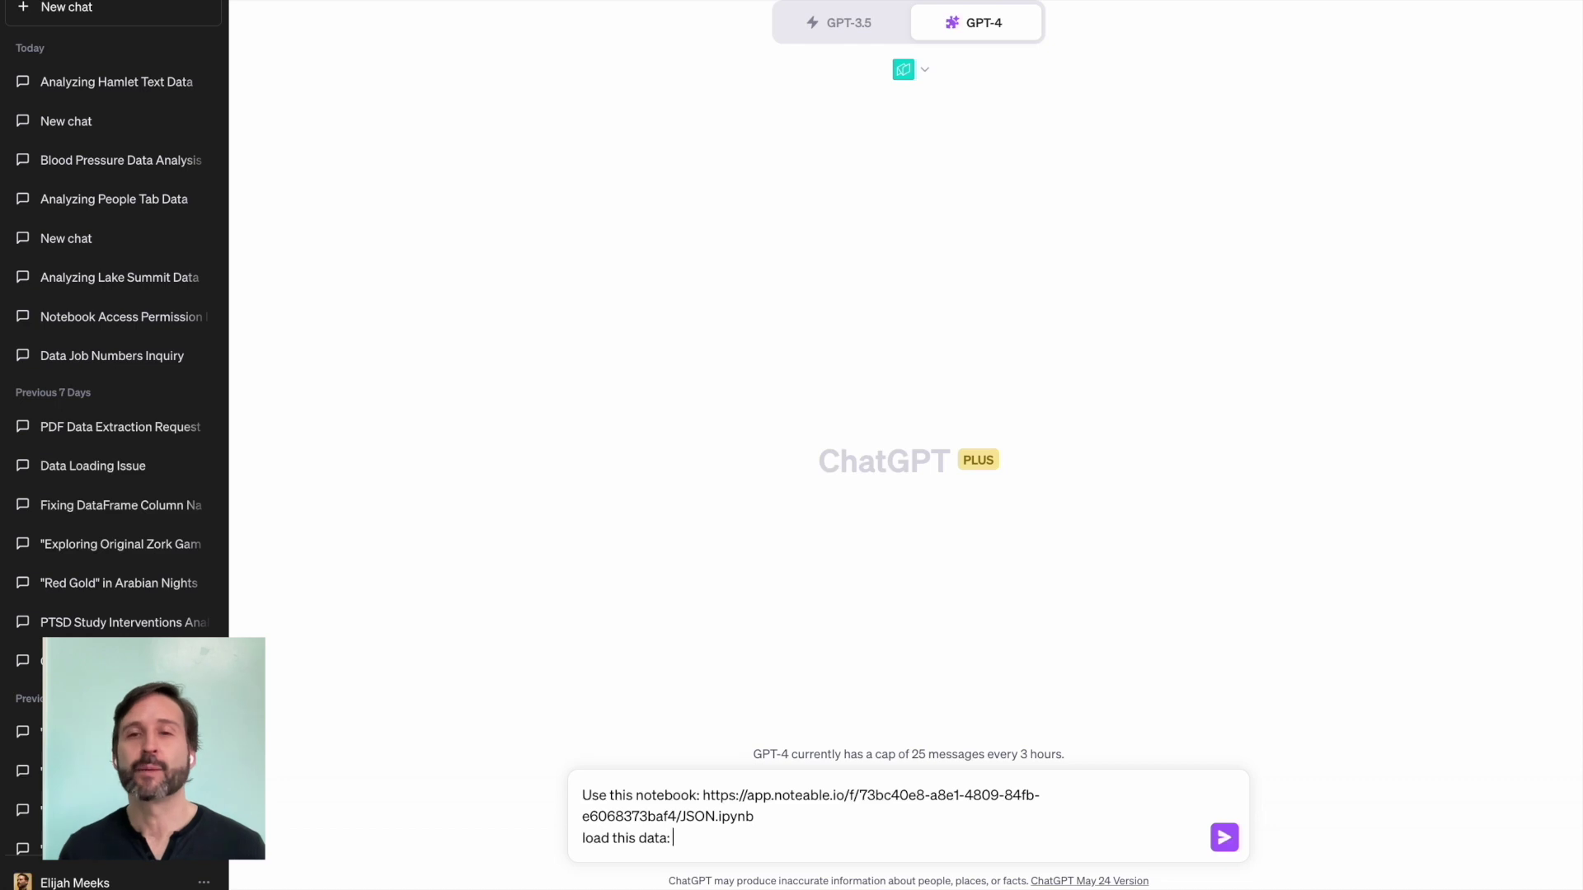
pyautogui.write('which is stored locally: "nyc_winners.json" and analyze and ch')
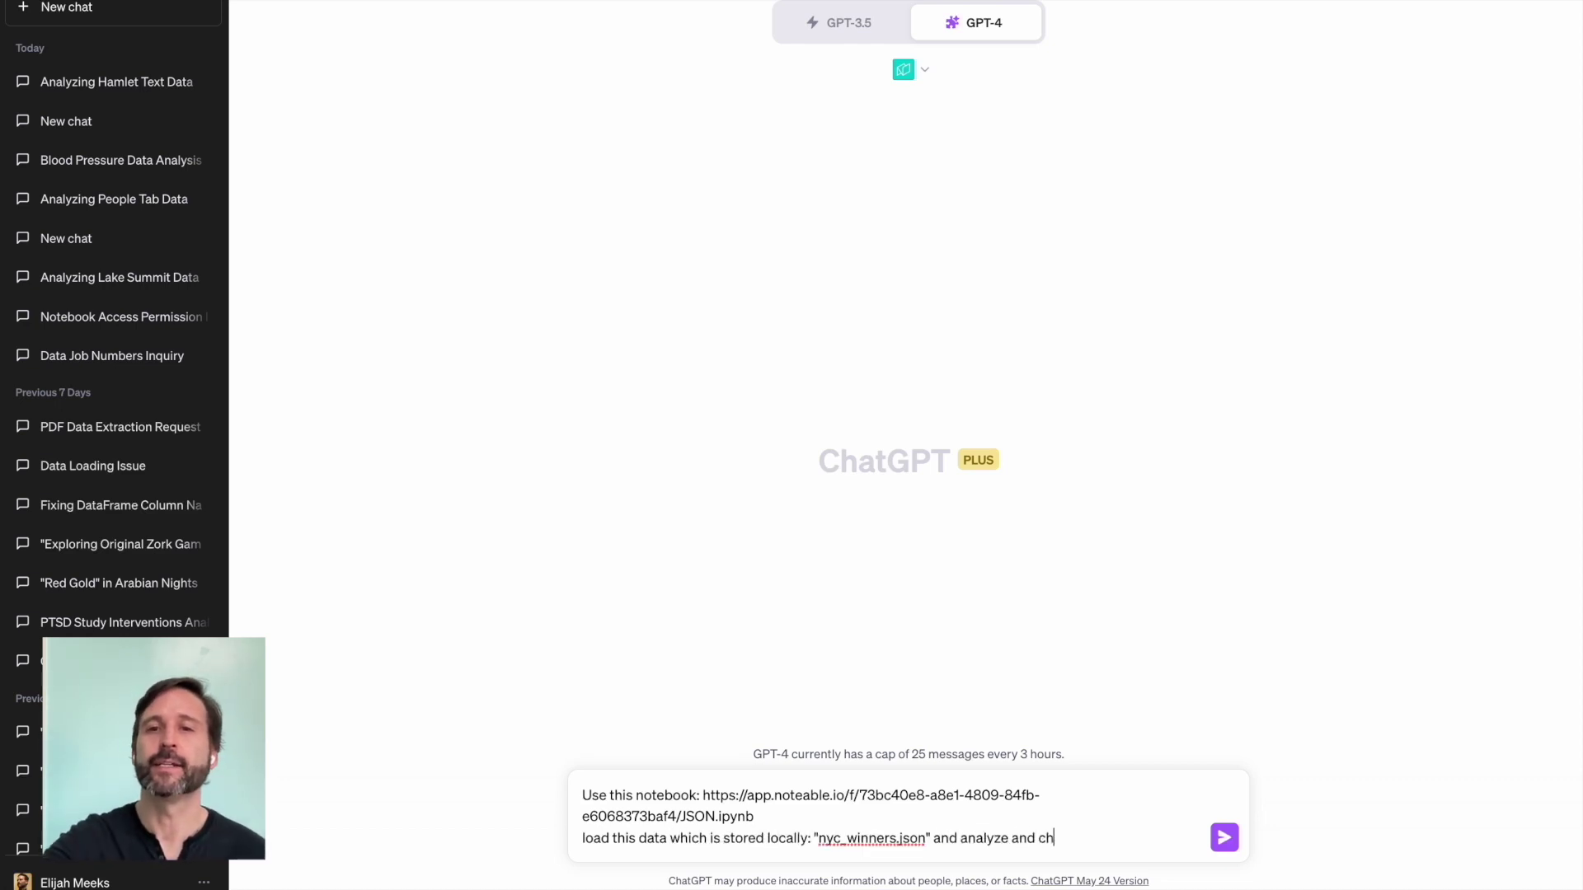
pyautogui.write('an understand it better')
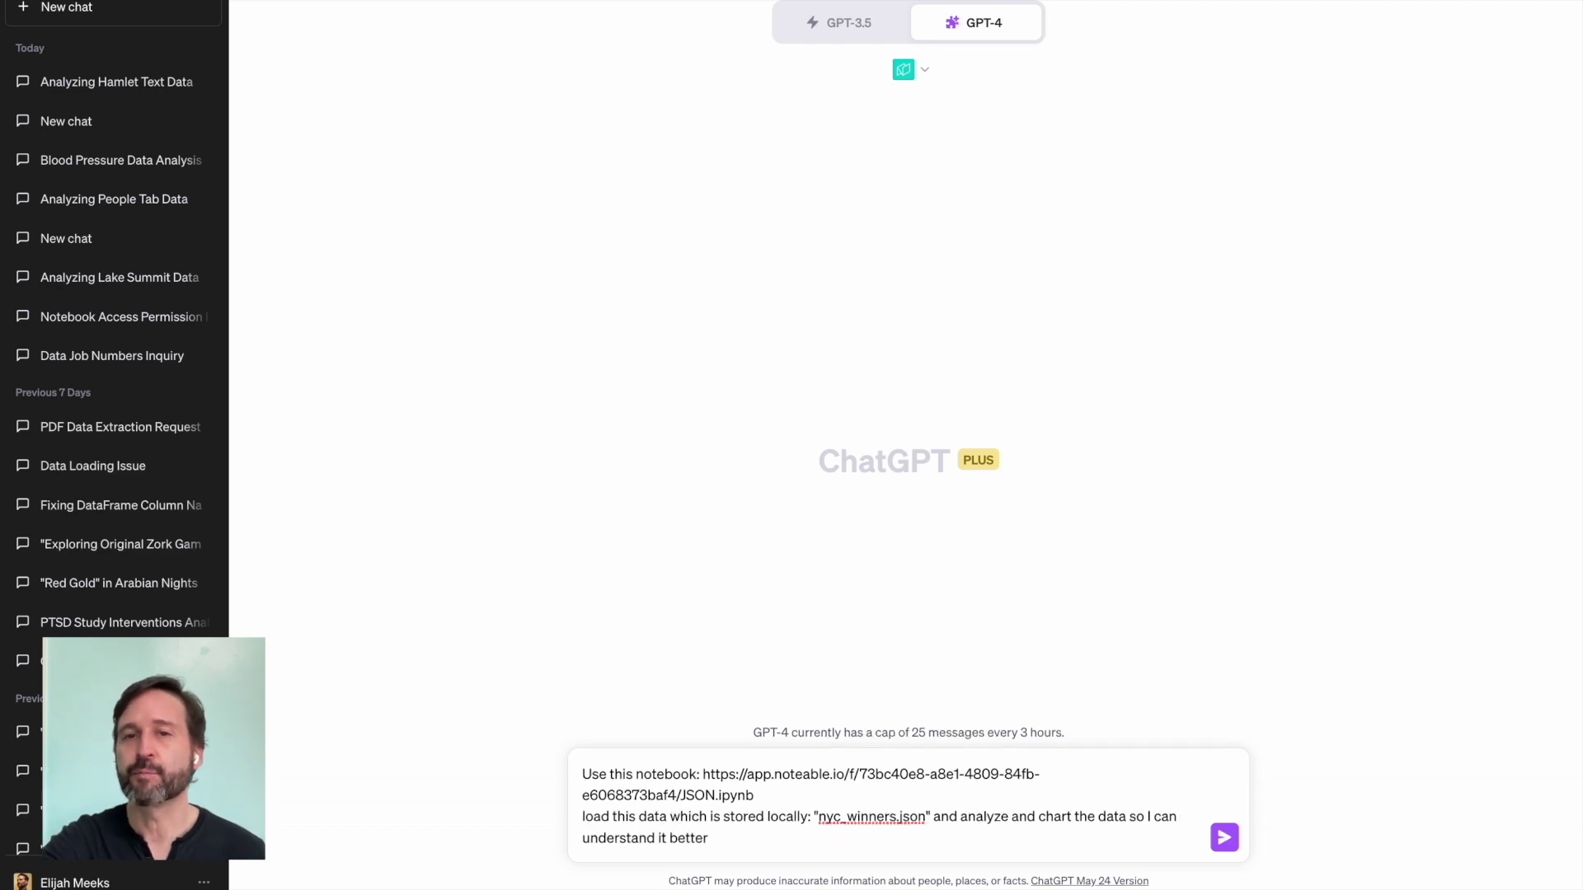
pyautogui.press('Return')
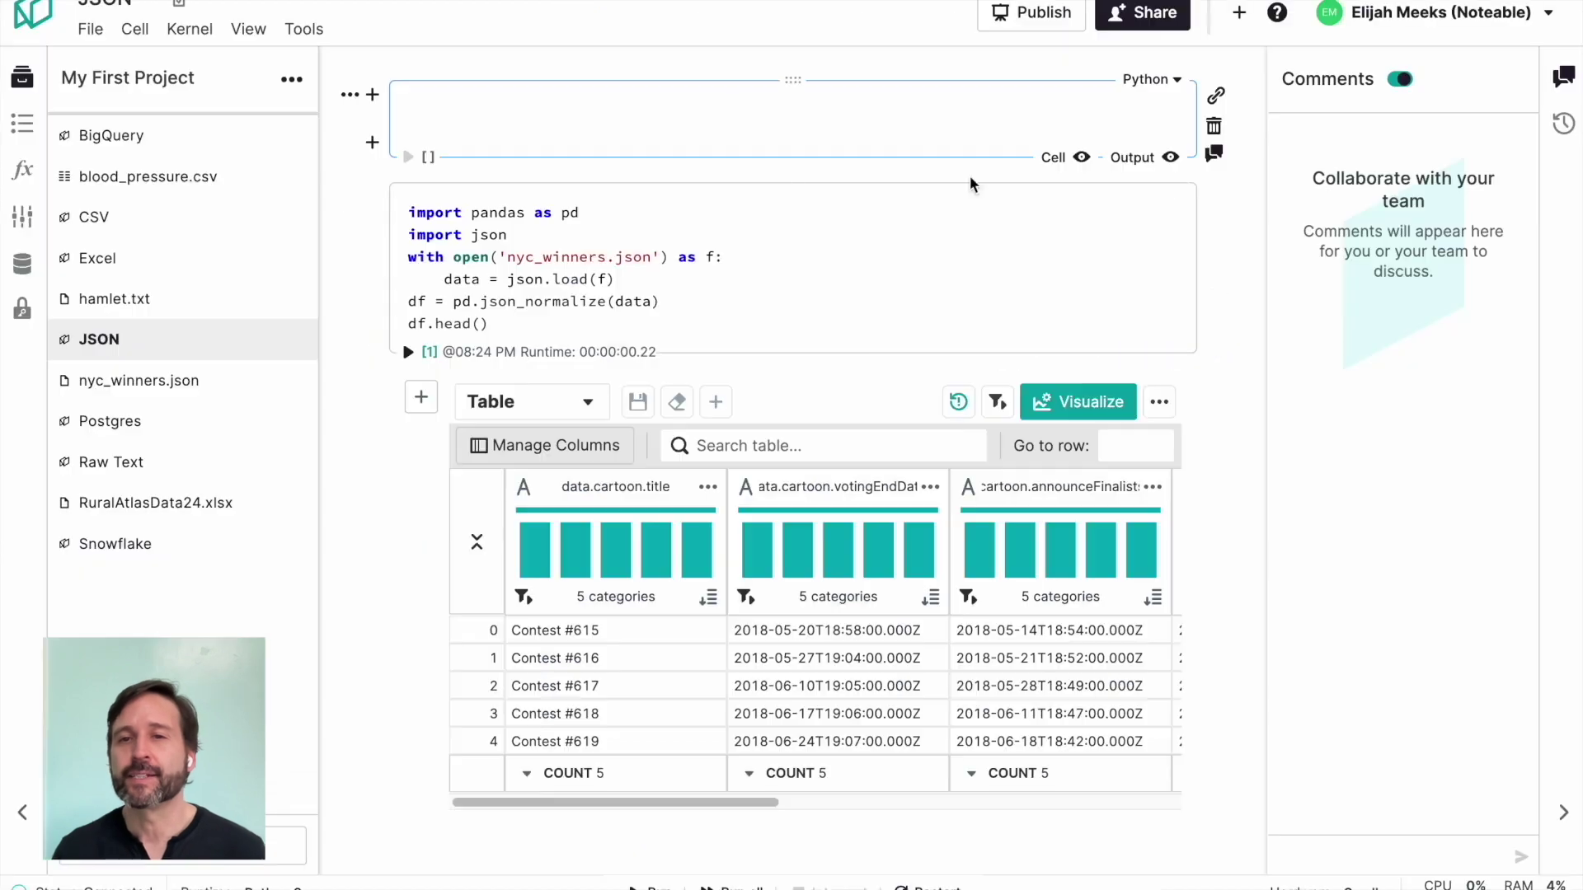
# Step: Follow up asking ChatGPT to make sure it shows charts
pyautogui.hscroll(-10, 961, 608)
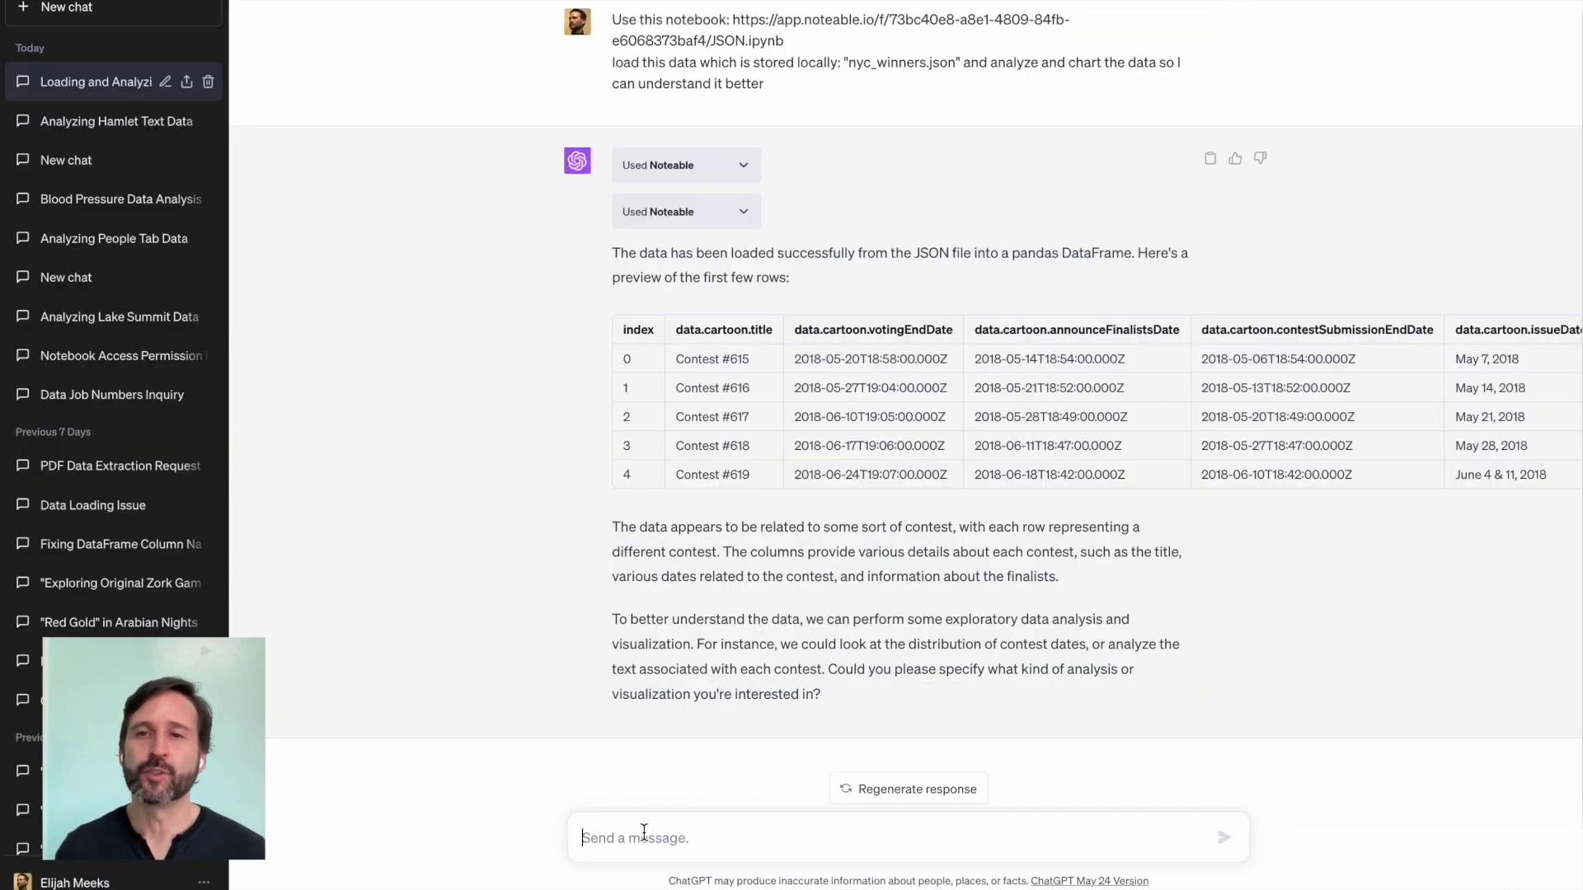
pyautogui.write("I really don't have any idea just go to tow")
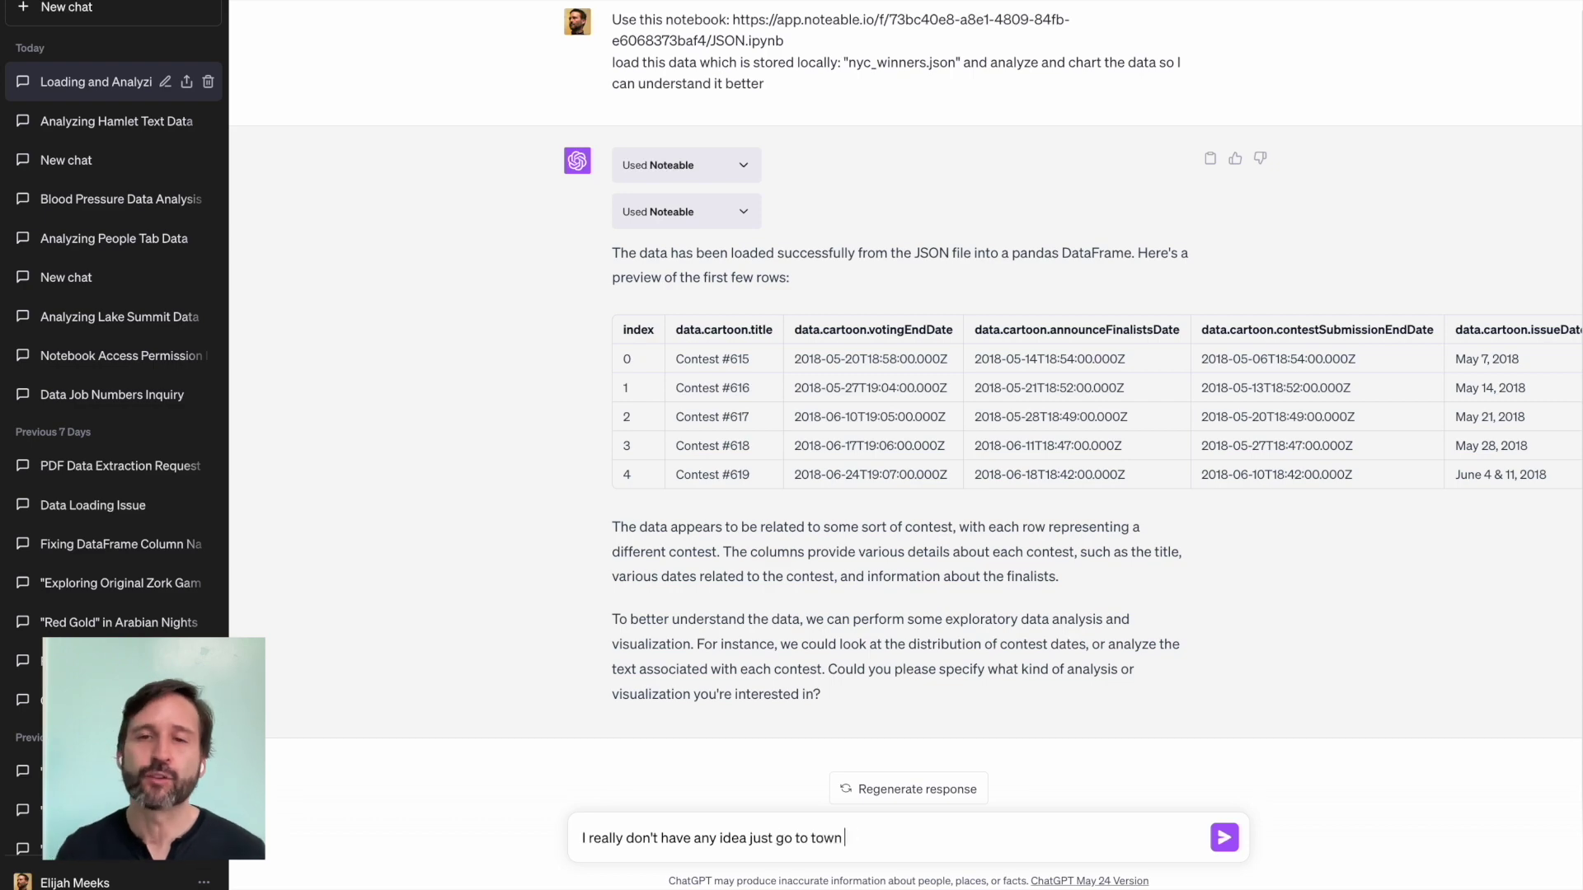
pyautogui.write('nd make sure to show char')
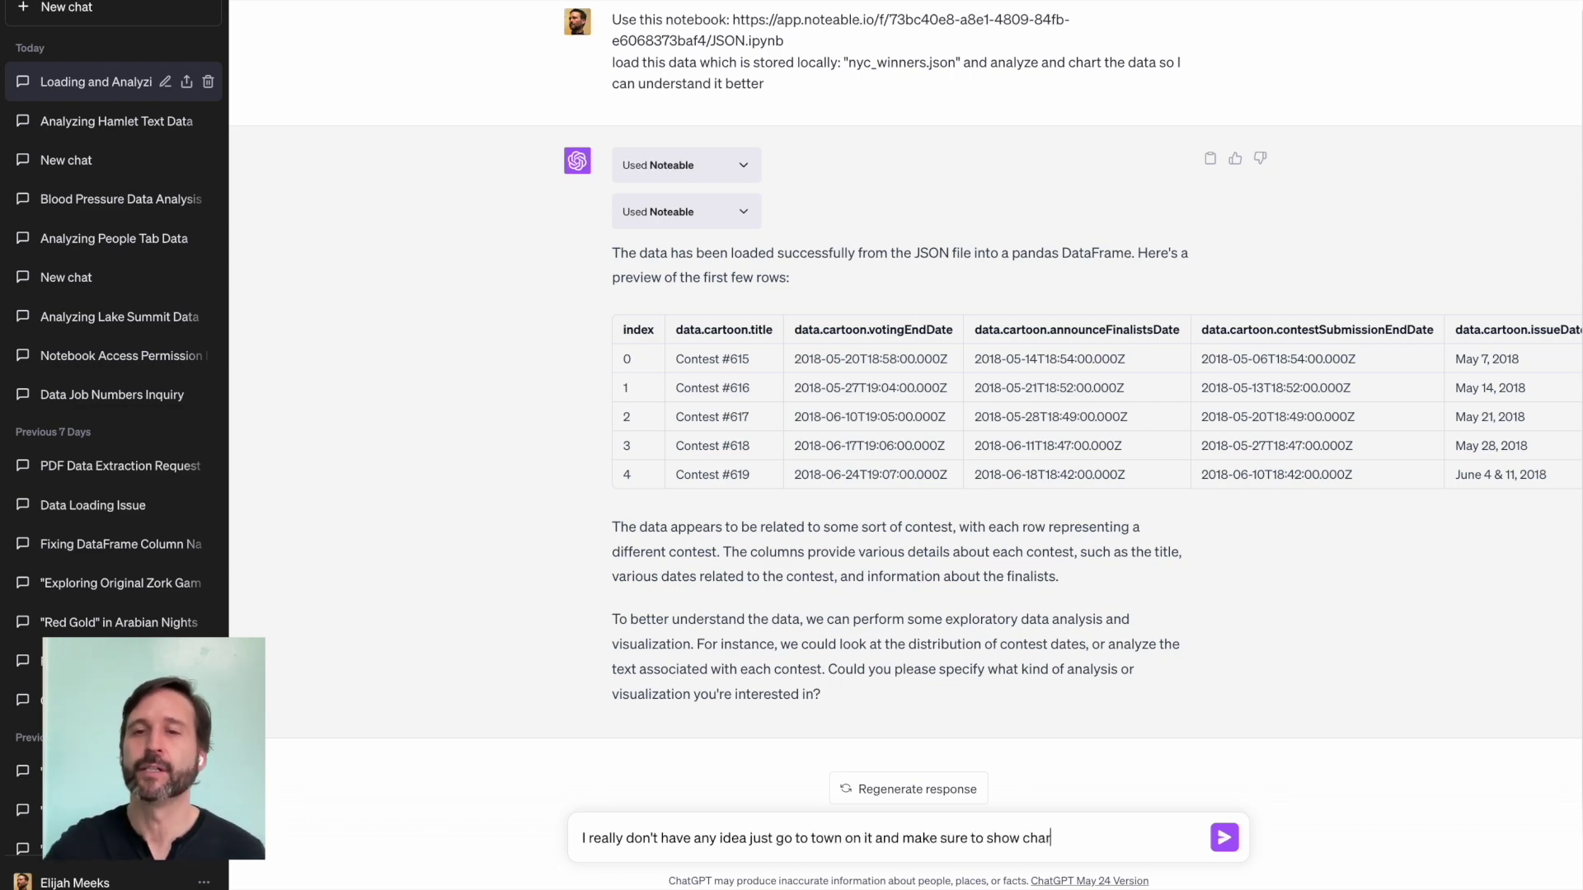
pyautogui.write('ts.')
pyautogui.press('Return')
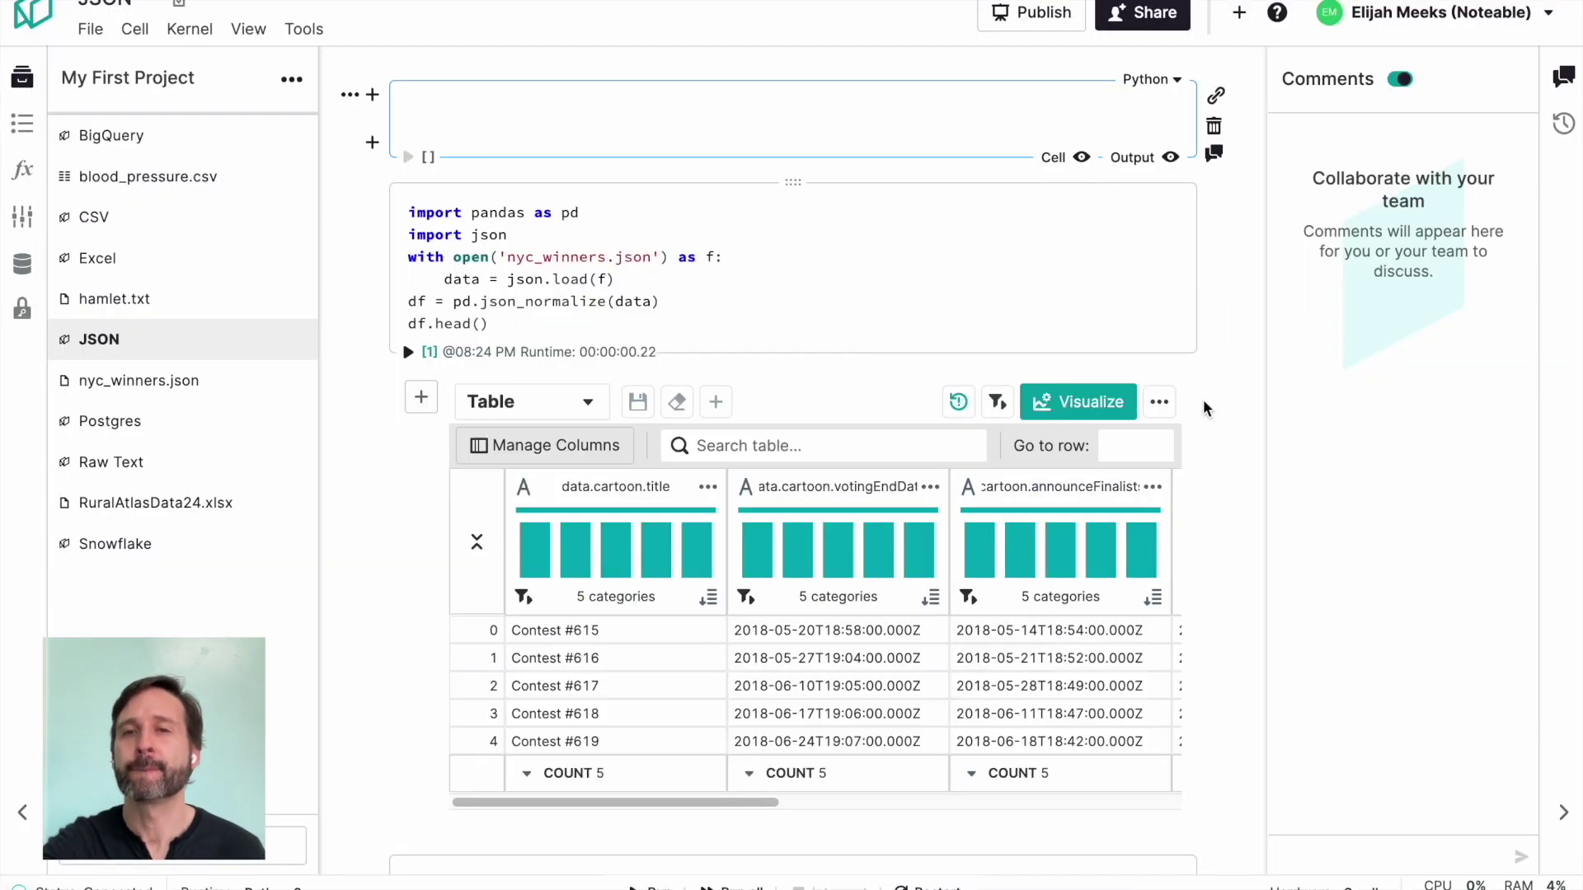
# Step: Scroll down the JSON notebook to review the contests-per-year and per-month bar charts
pyautogui.scroll(-8, 1204, 407)
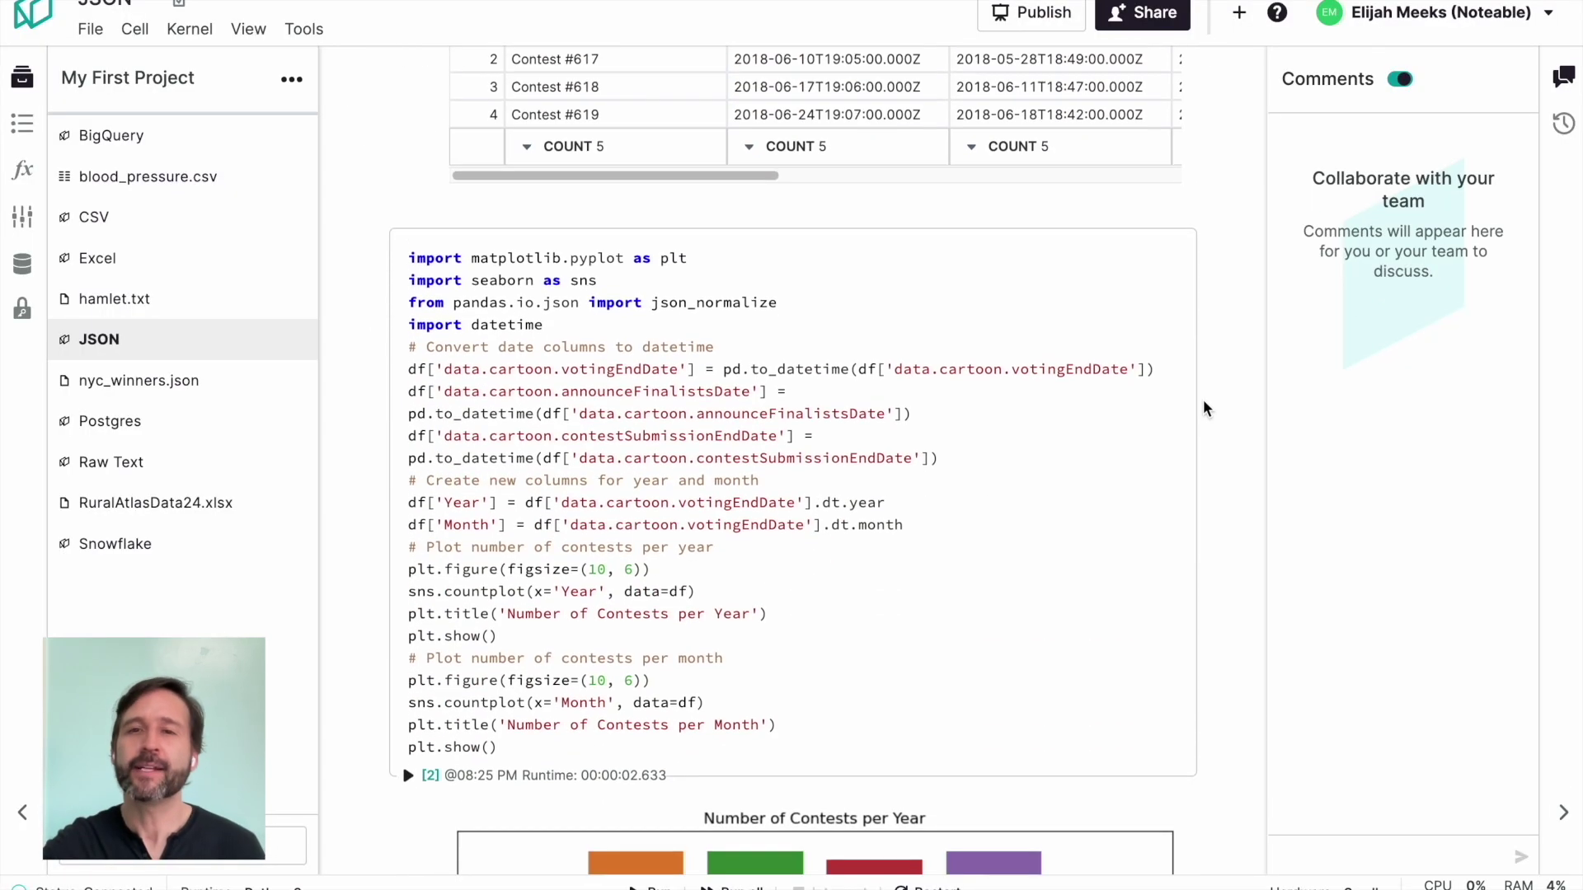
pyautogui.scroll(-7, 1204, 407)
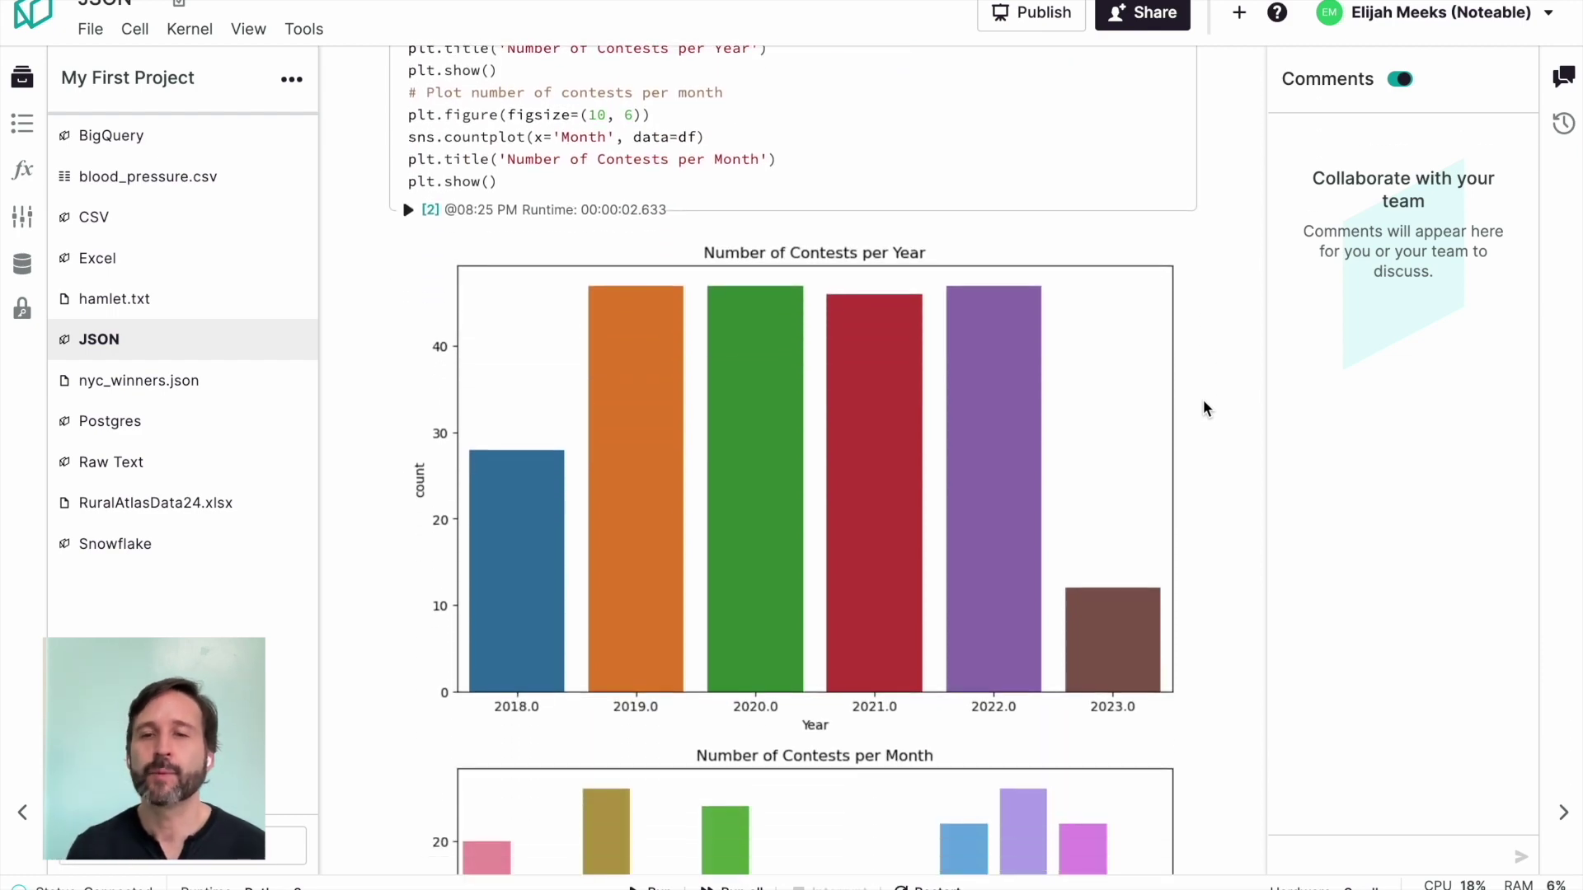
pyautogui.scroll(-7, 1204, 408)
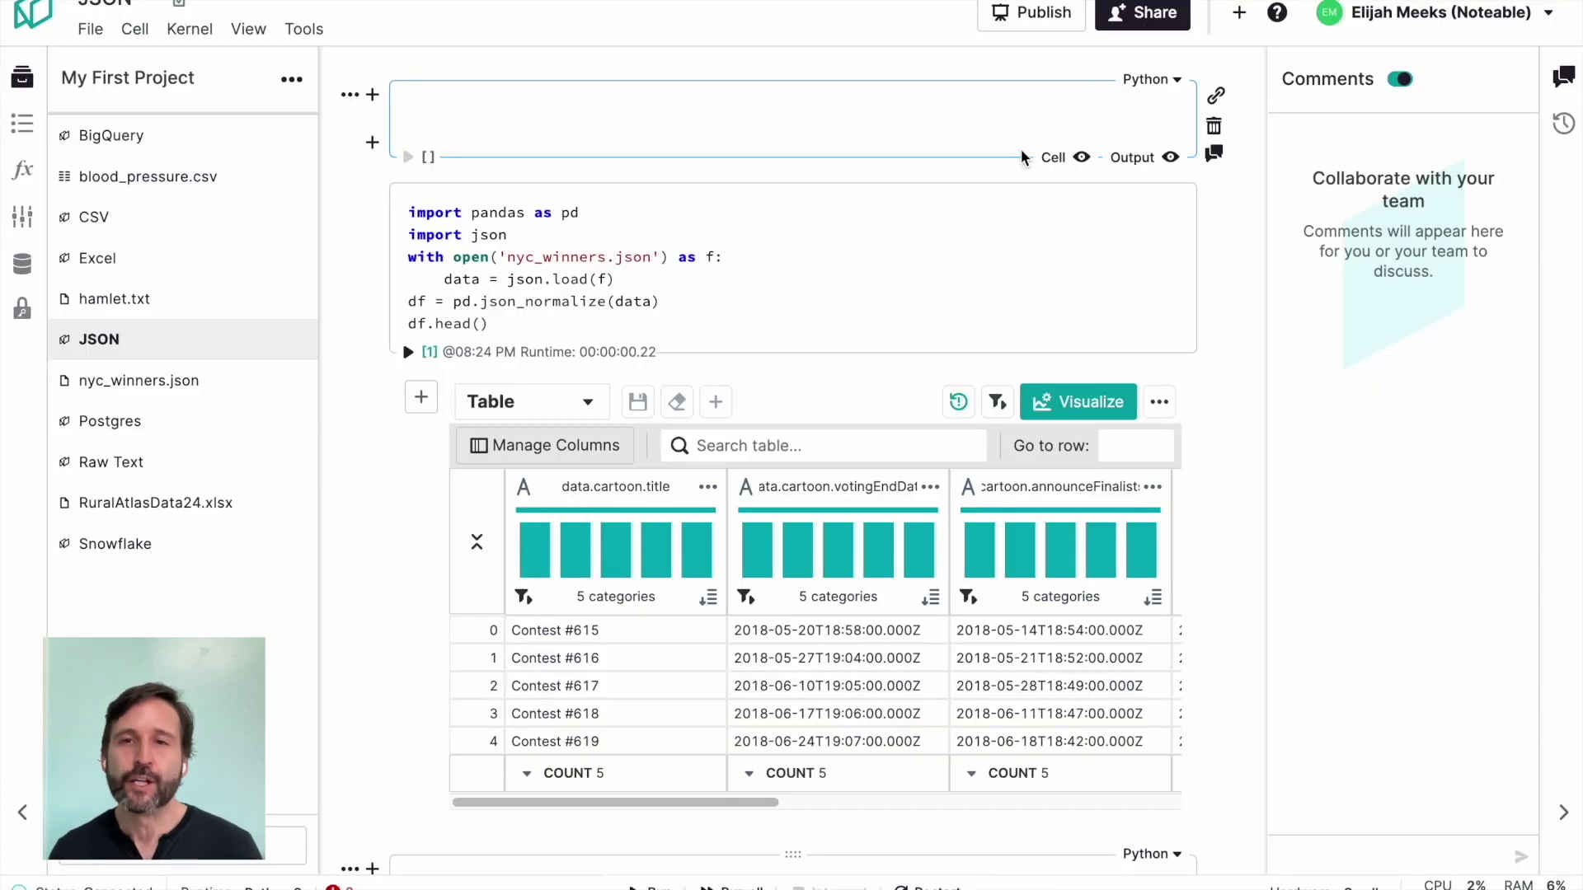
# Step: Scroll through the JSON notebook's remaining charts, errors and text-length histogram
pyautogui.scroll(-15, 1021, 148)
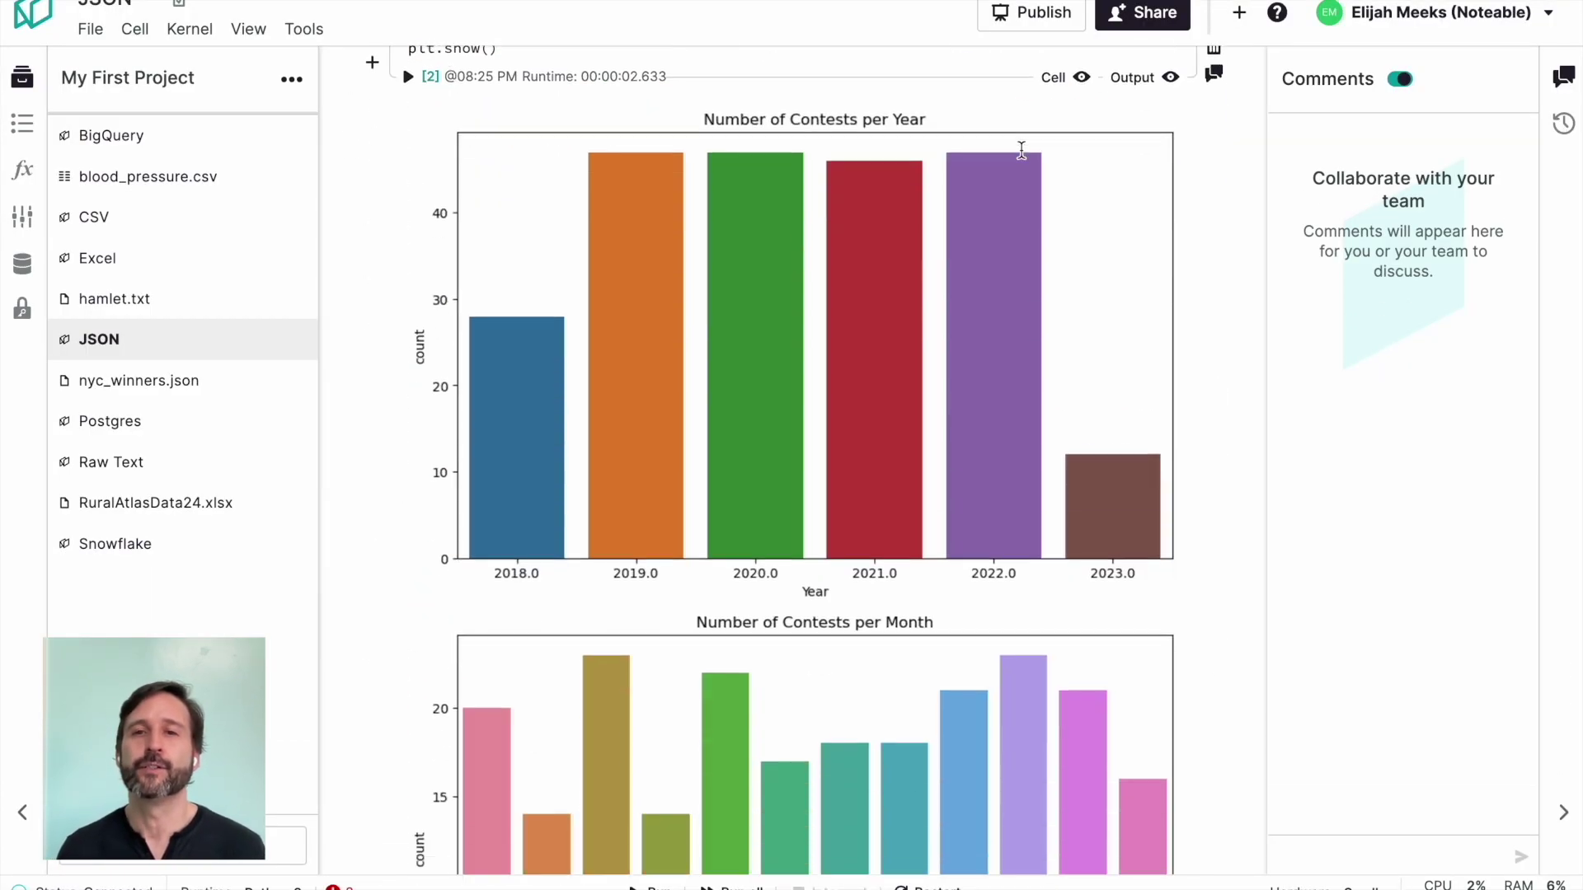
pyautogui.scroll(-20, 1020, 148)
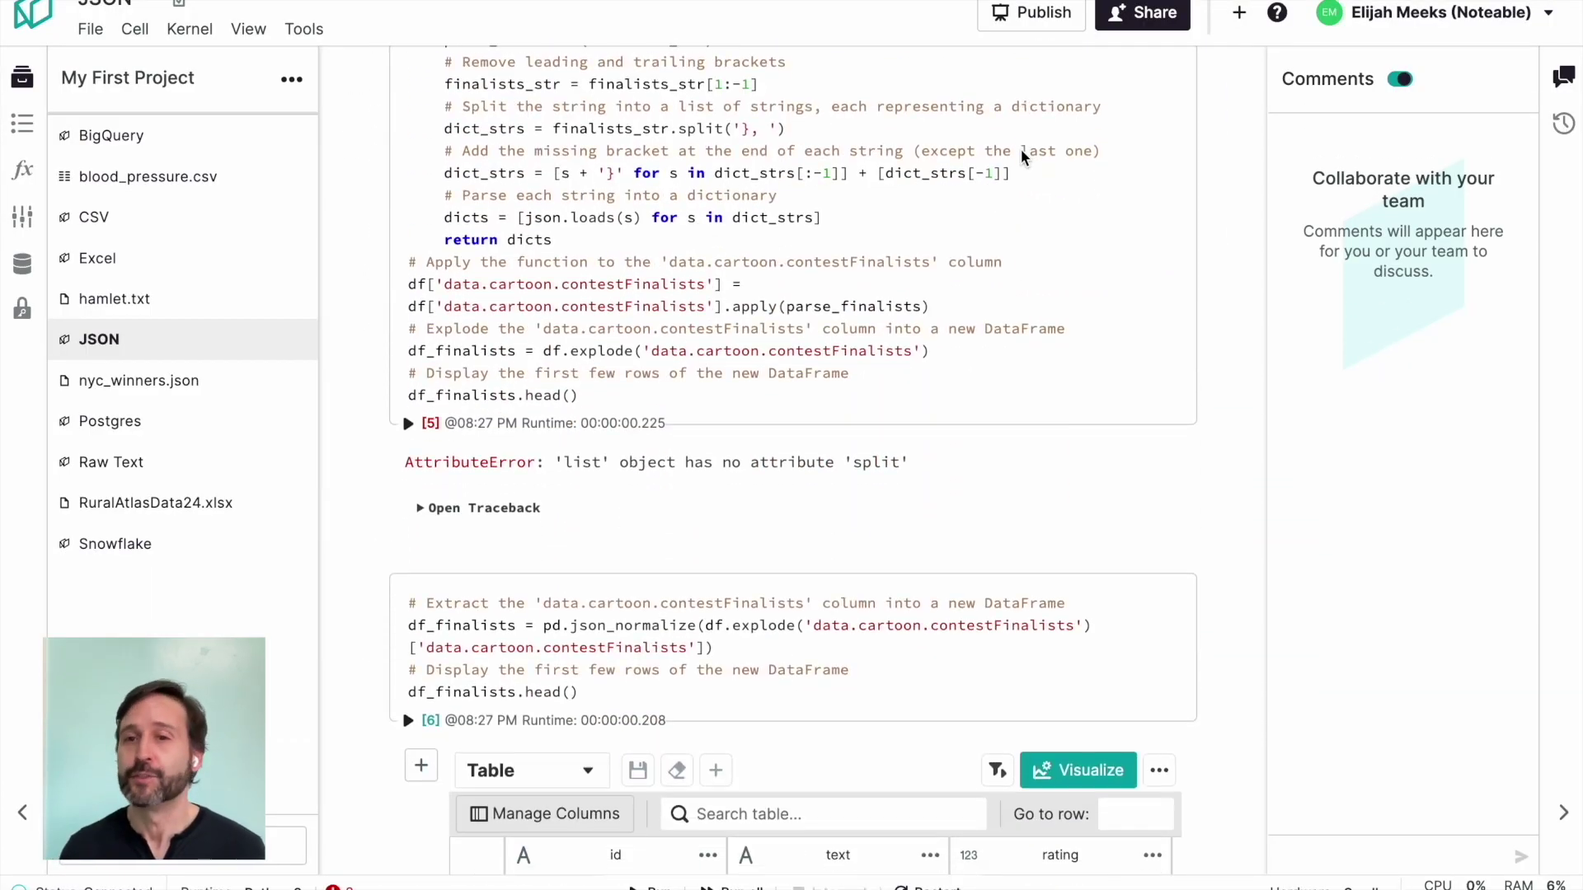
pyautogui.scroll(-20, 1021, 153)
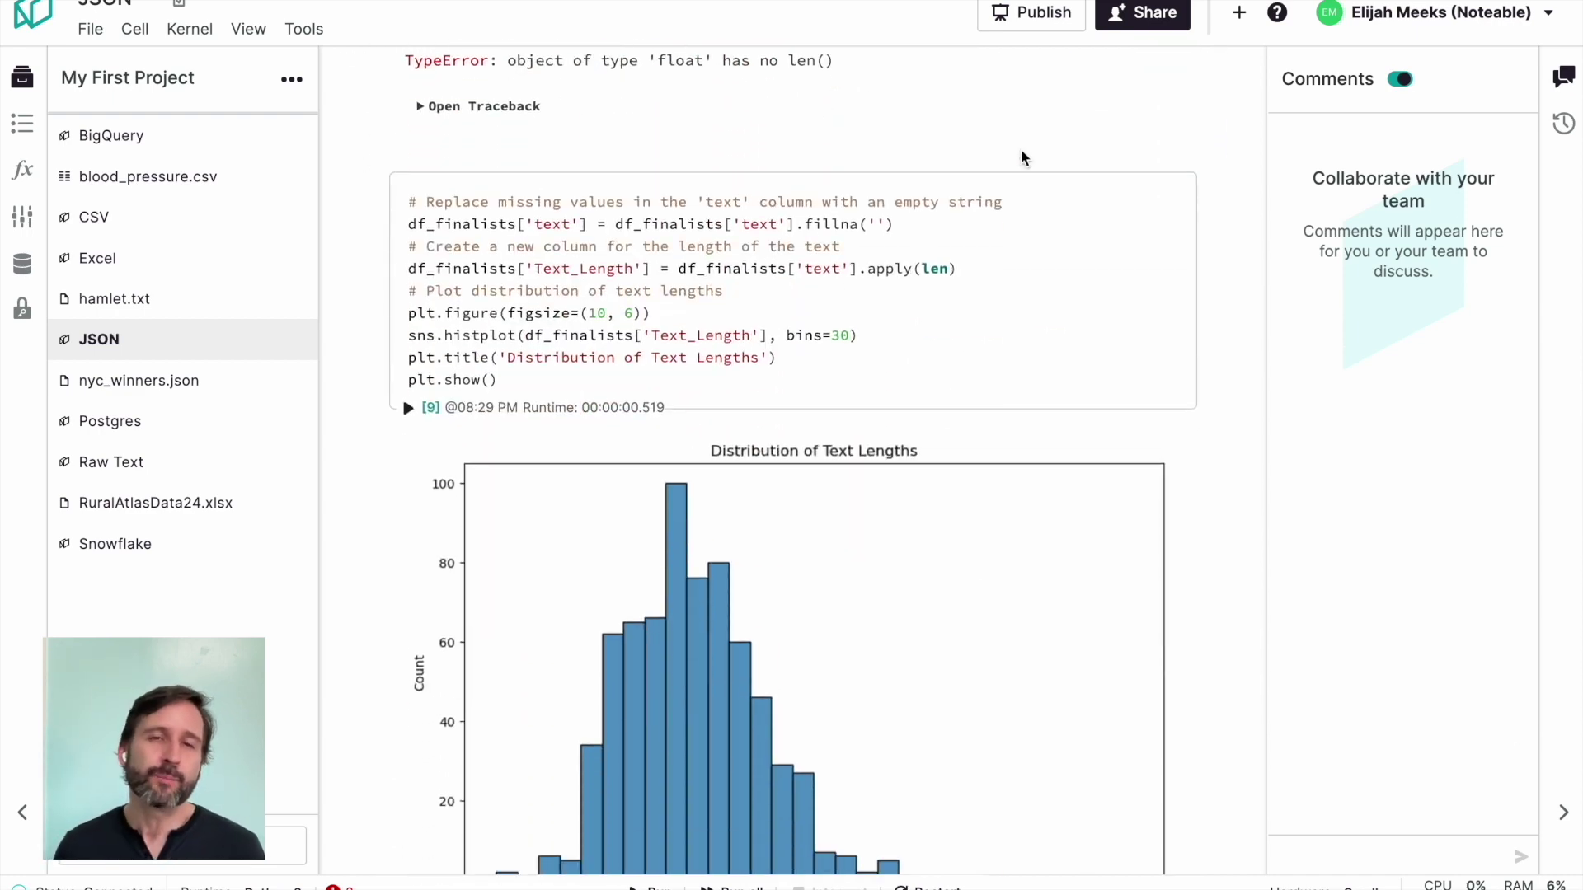
pyautogui.scroll(-15, 1021, 148)
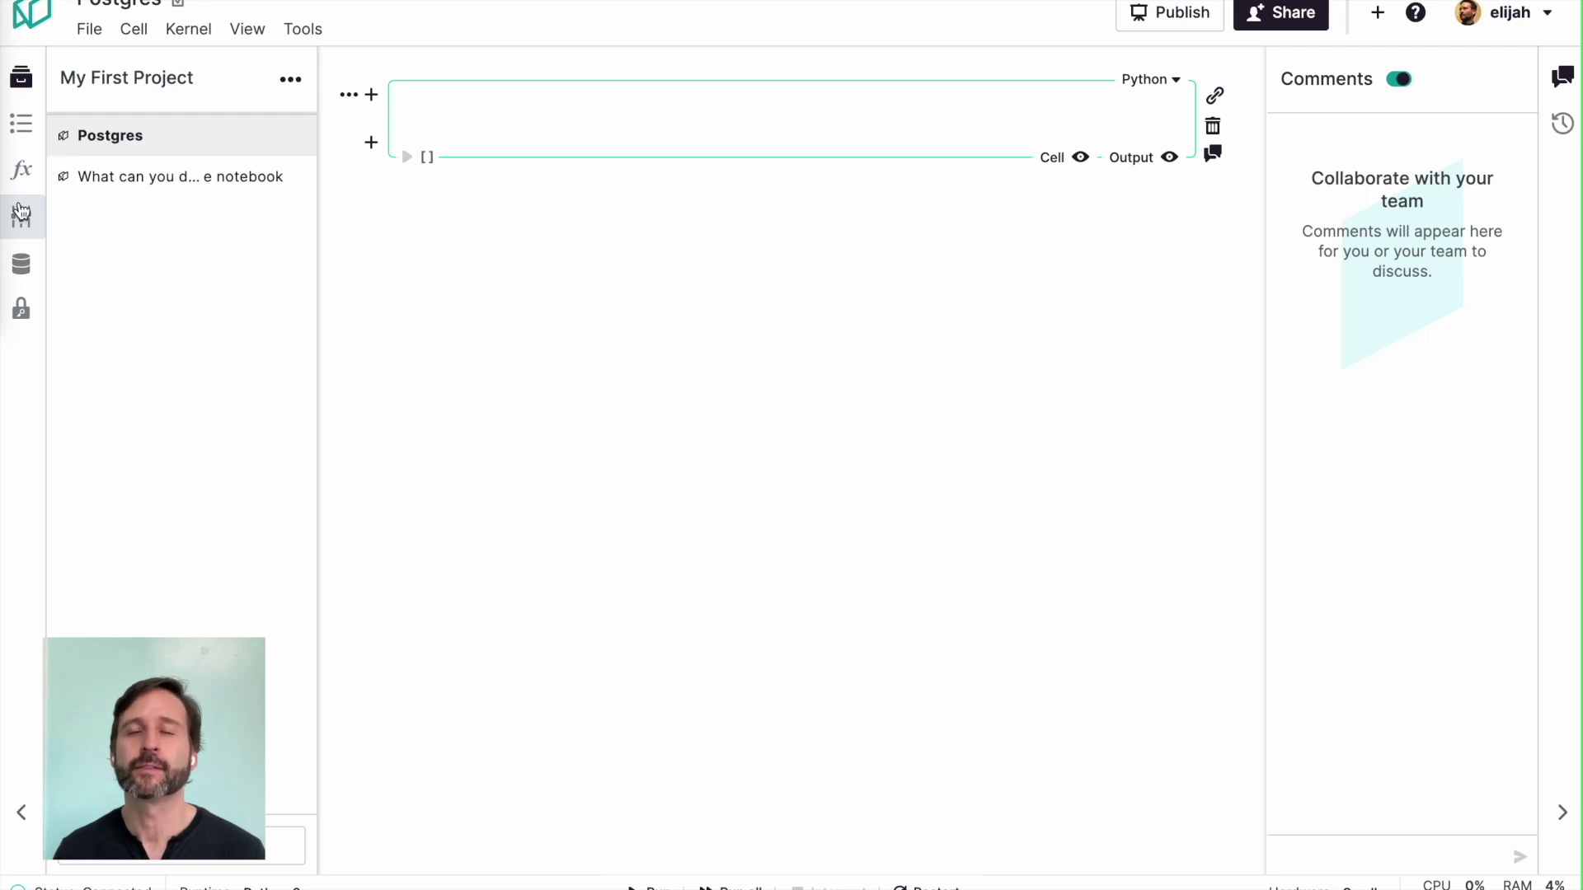
# Step: From the database sidebar, add a new Data Connection and pick PostgreSQL as its type
pyautogui.click(22, 265)
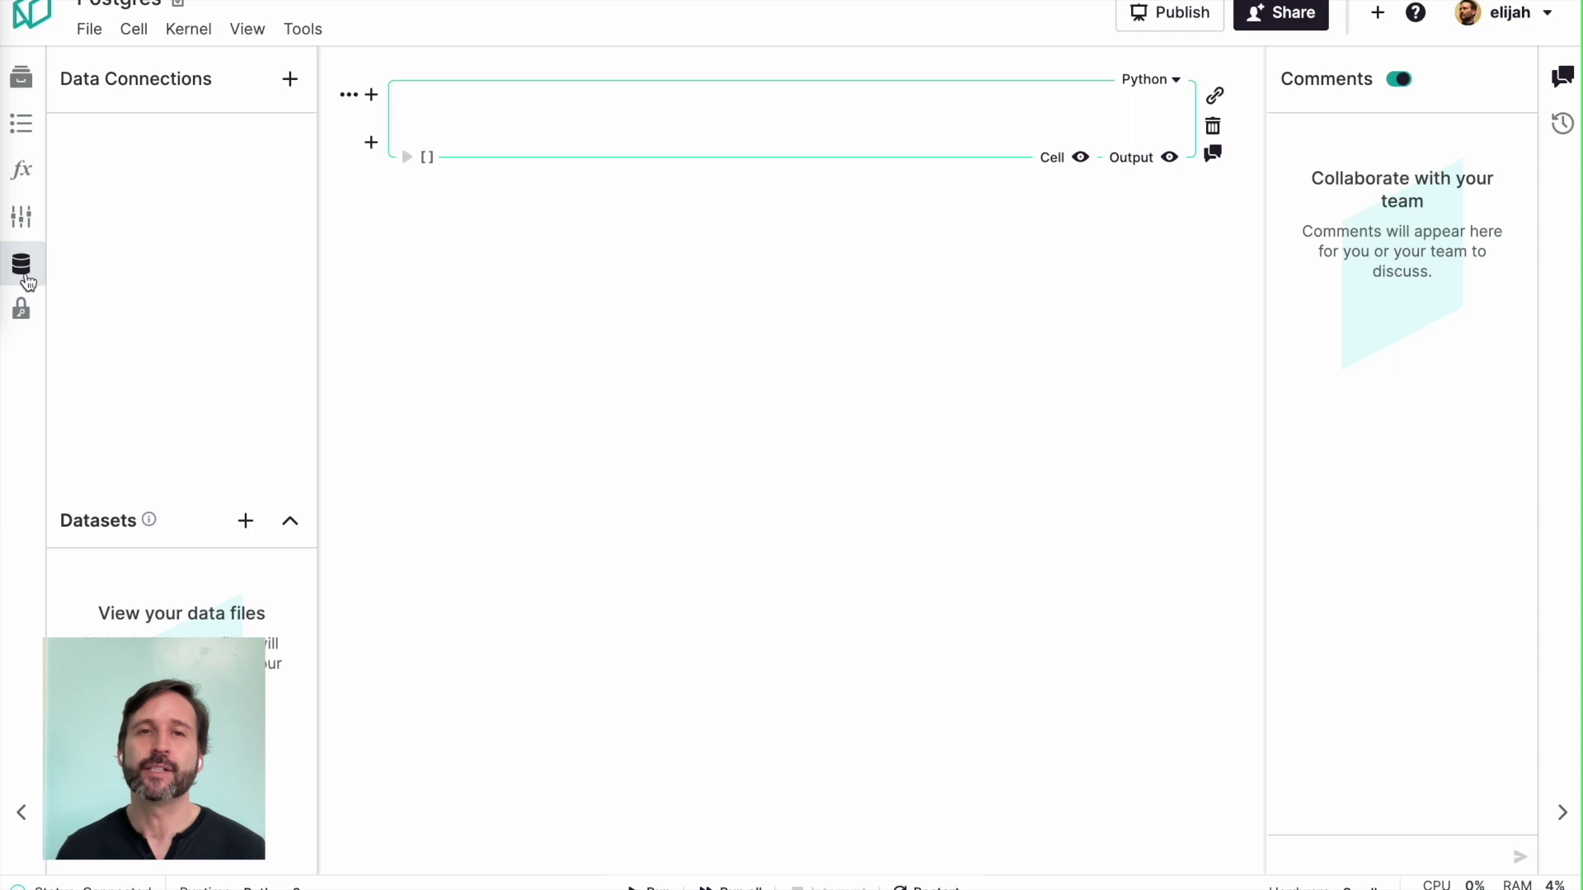
pyautogui.click(290, 81)
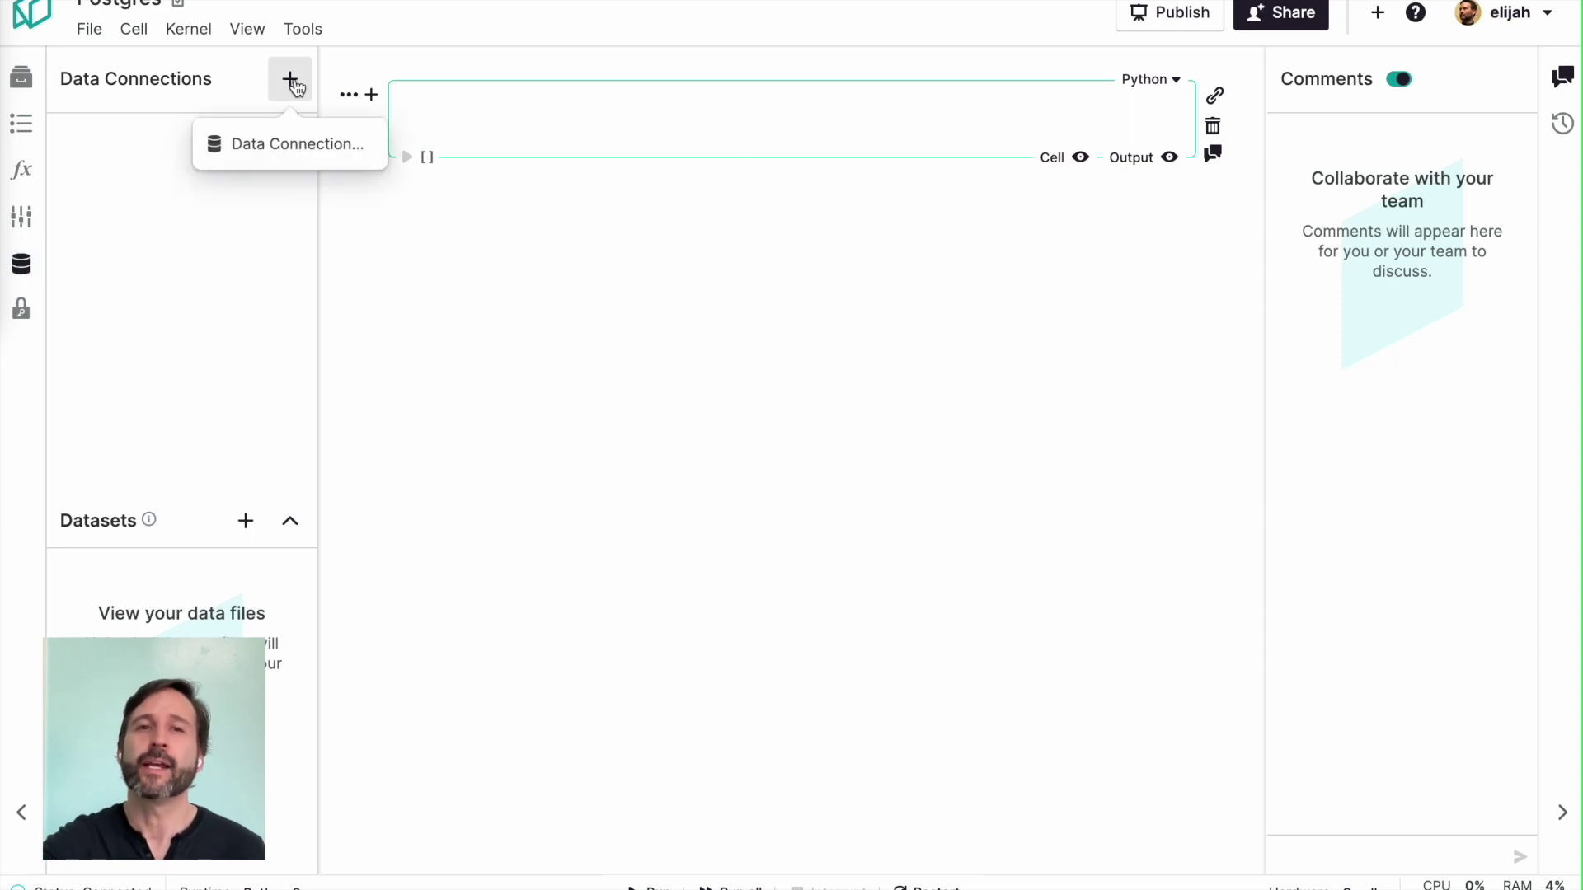
pyautogui.click(296, 147)
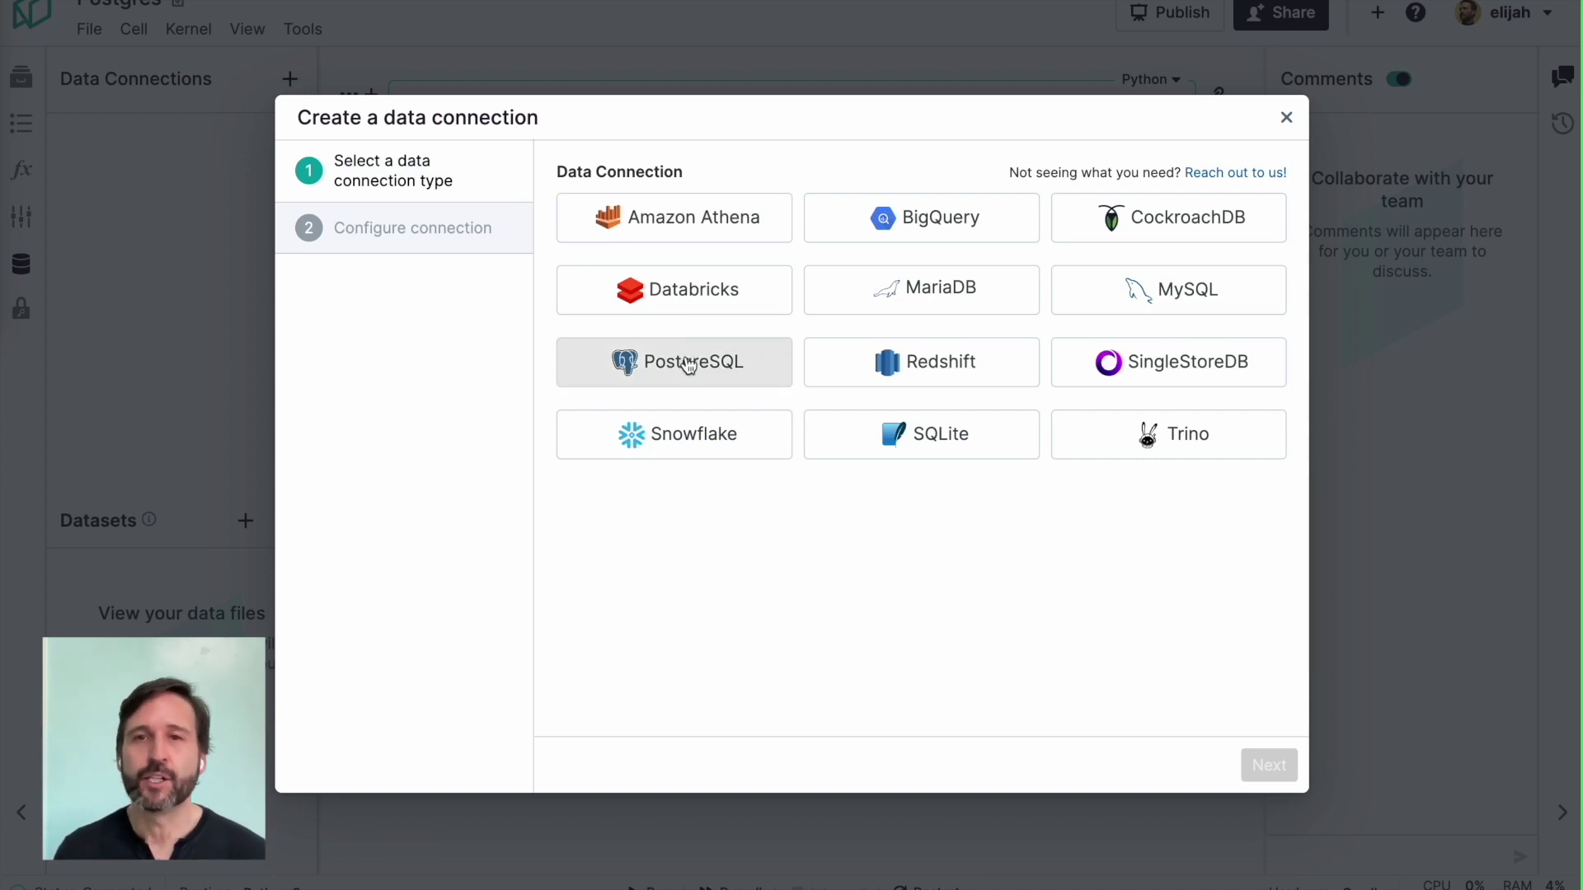
pyautogui.click(689, 366)
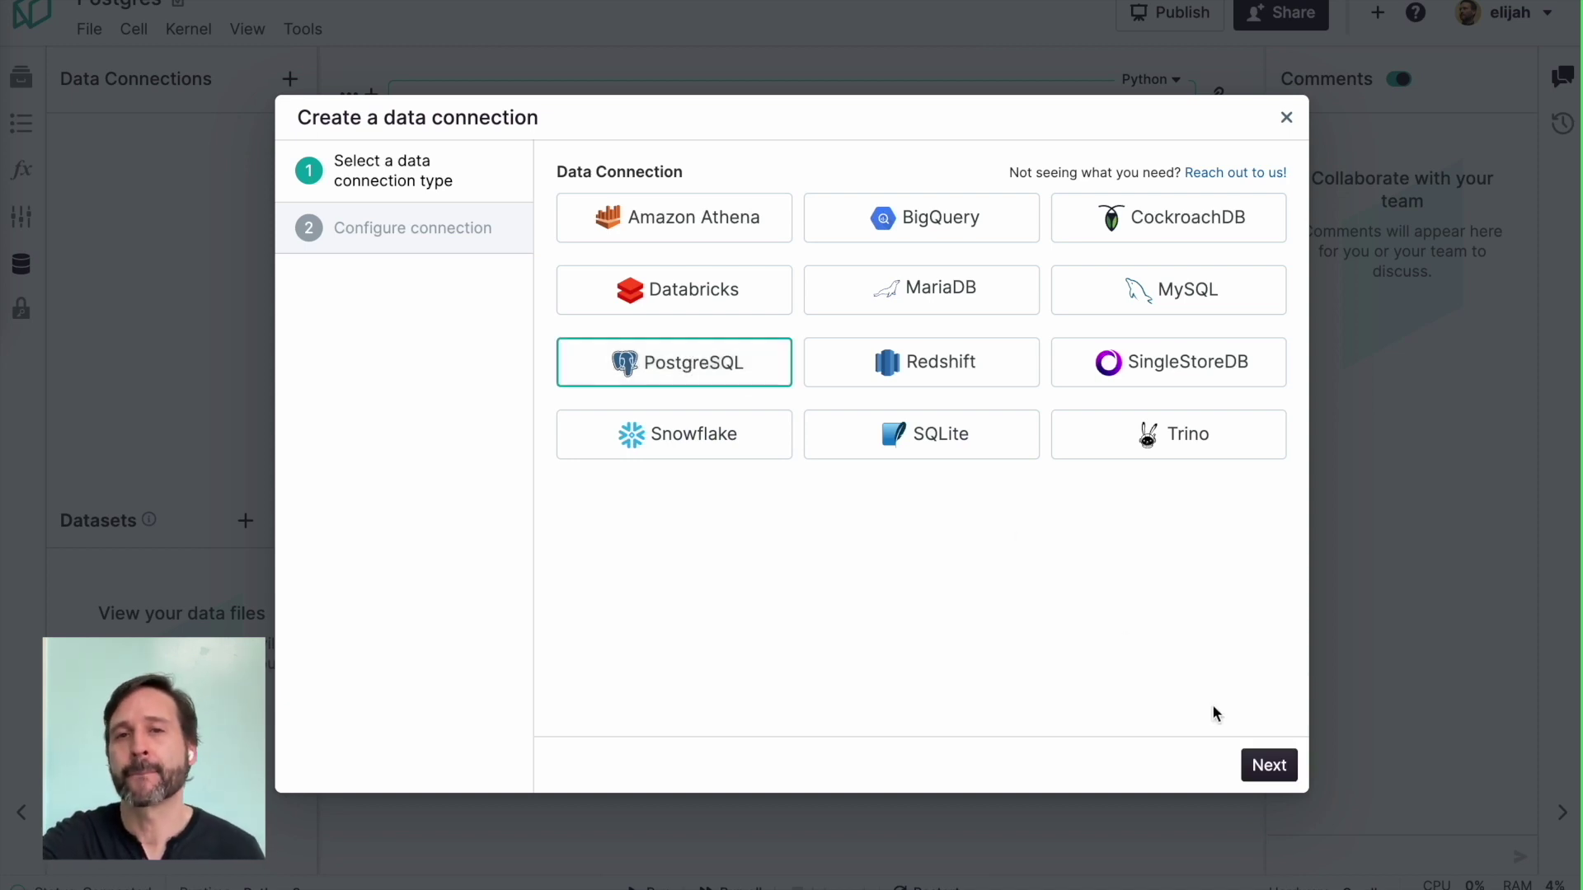
# Step: Name the new PostgreSQL connection 'My Postgres Data' and set its host to relatable.dev
pyautogui.click(1267, 767)
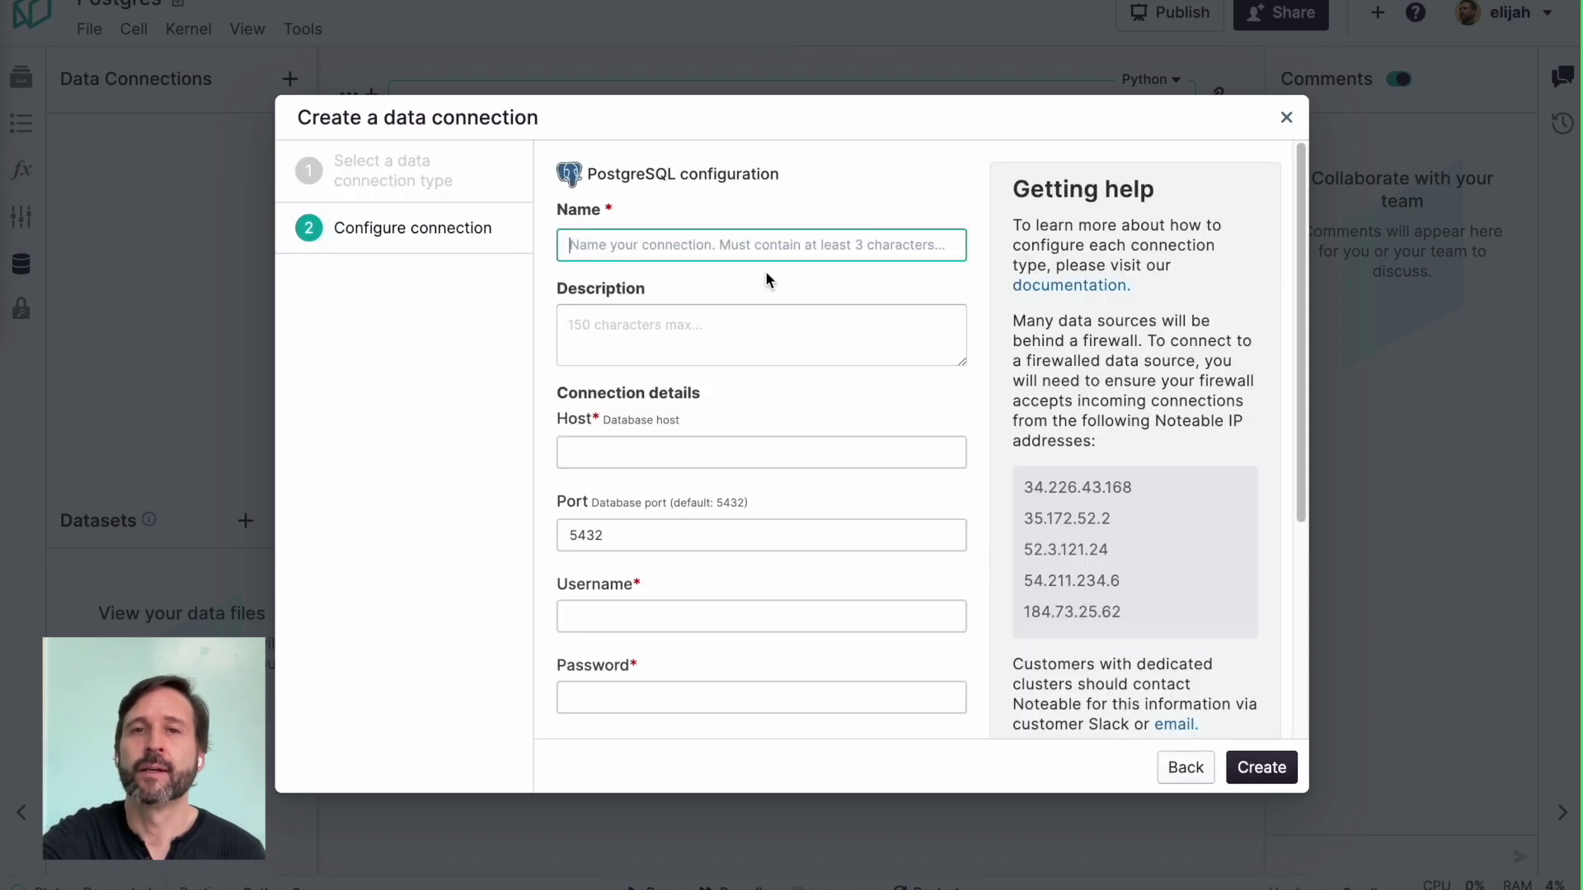
pyautogui.write('My Postgres Data')
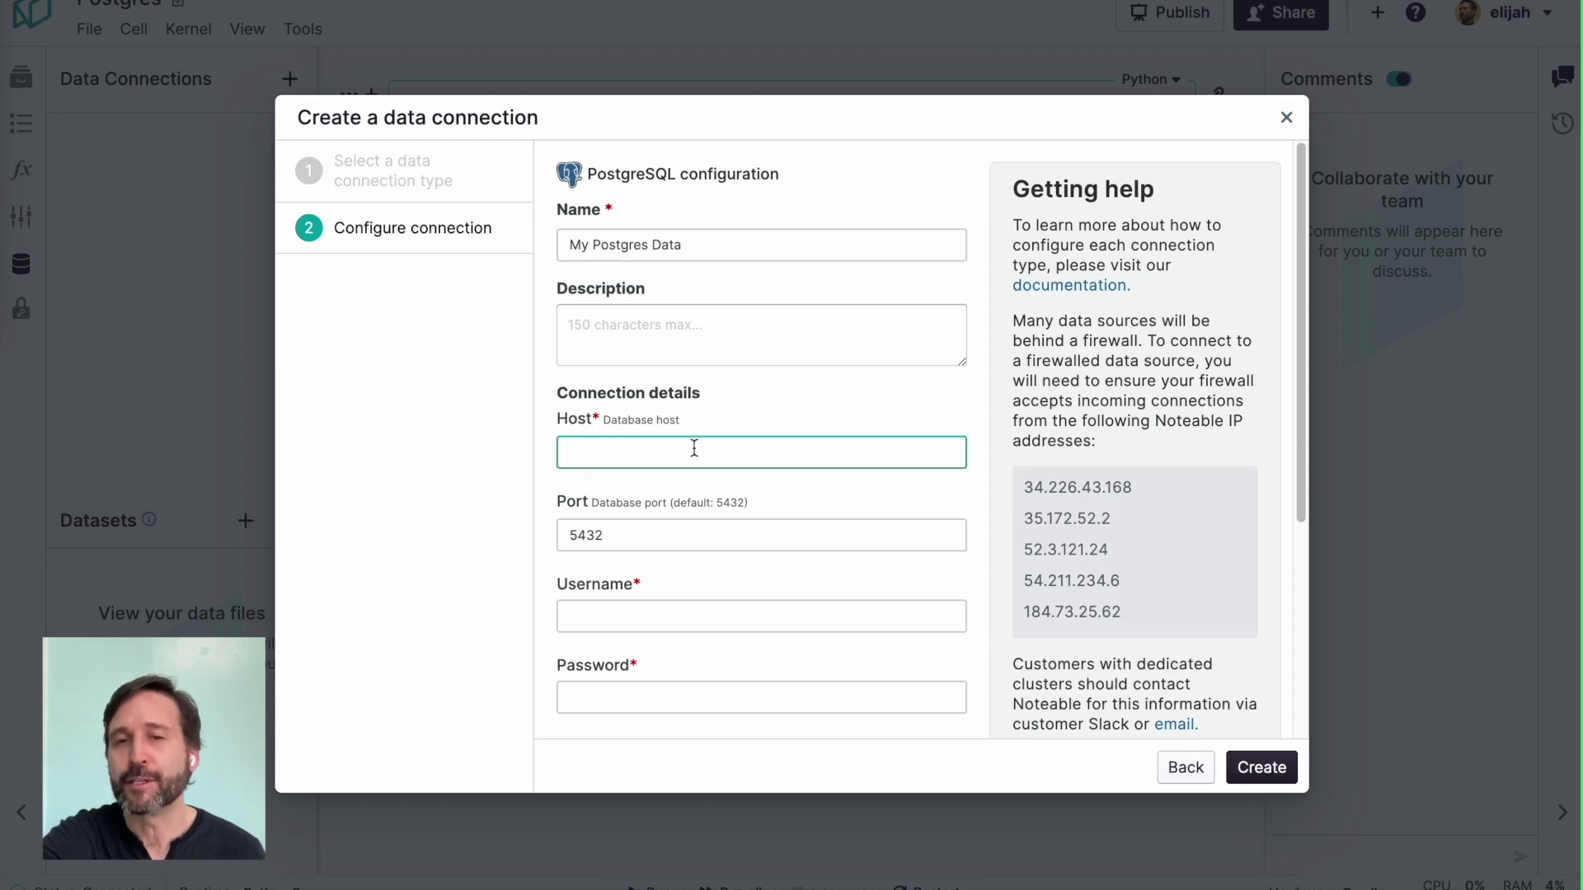
pyautogui.write('relatable.dev')
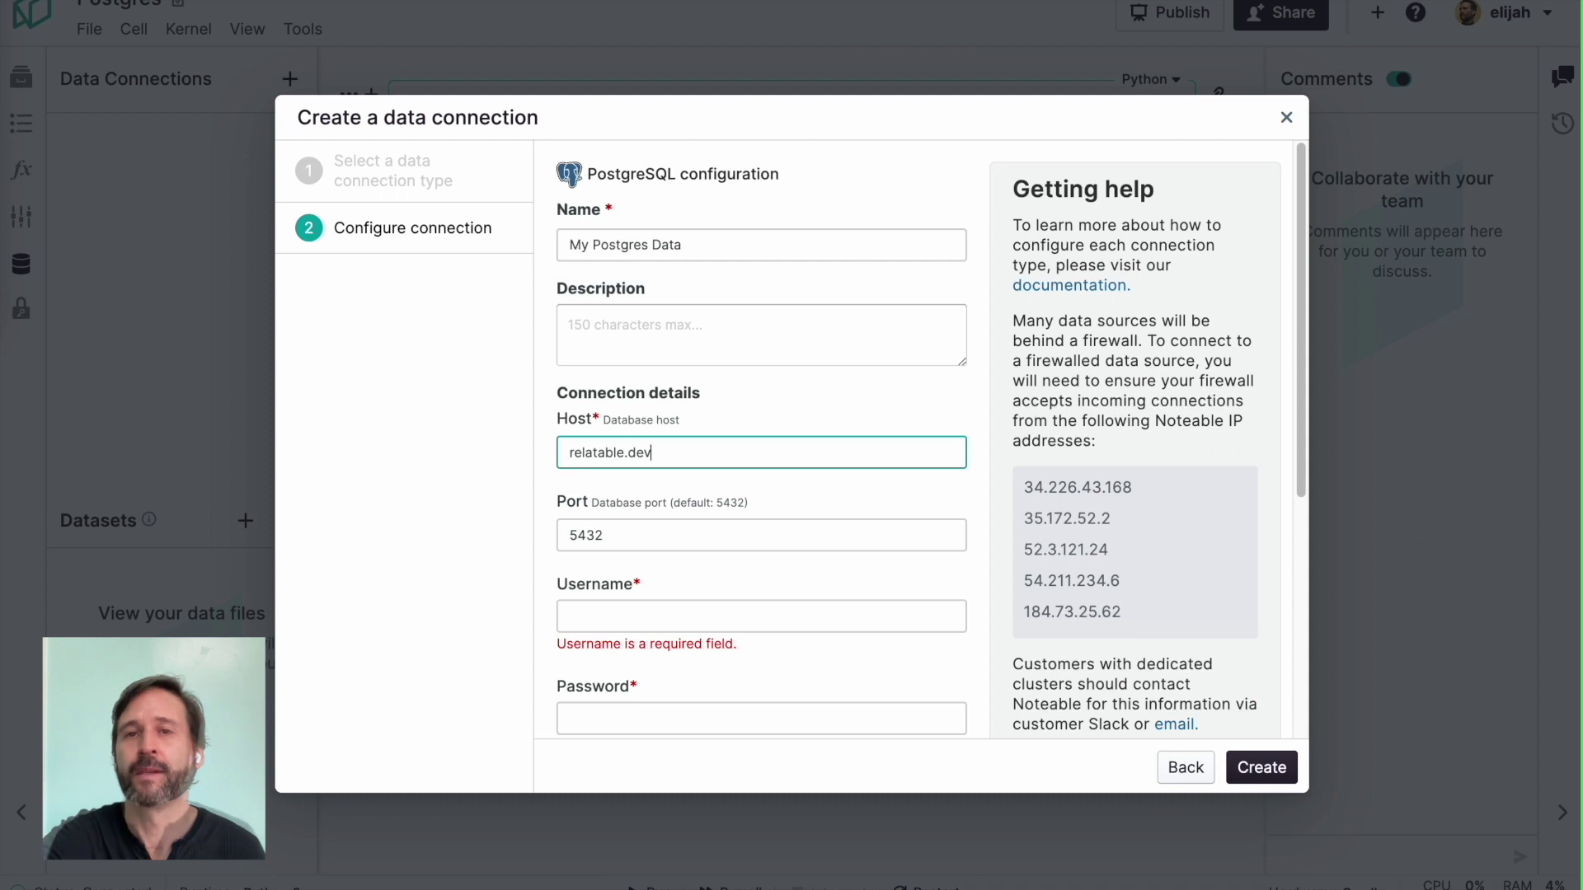
# Step: Create the My Postgres Data connection, restart the kernel, and refresh the connection's schema
pyautogui.click(625, 529)
pyautogui.click(1264, 771)
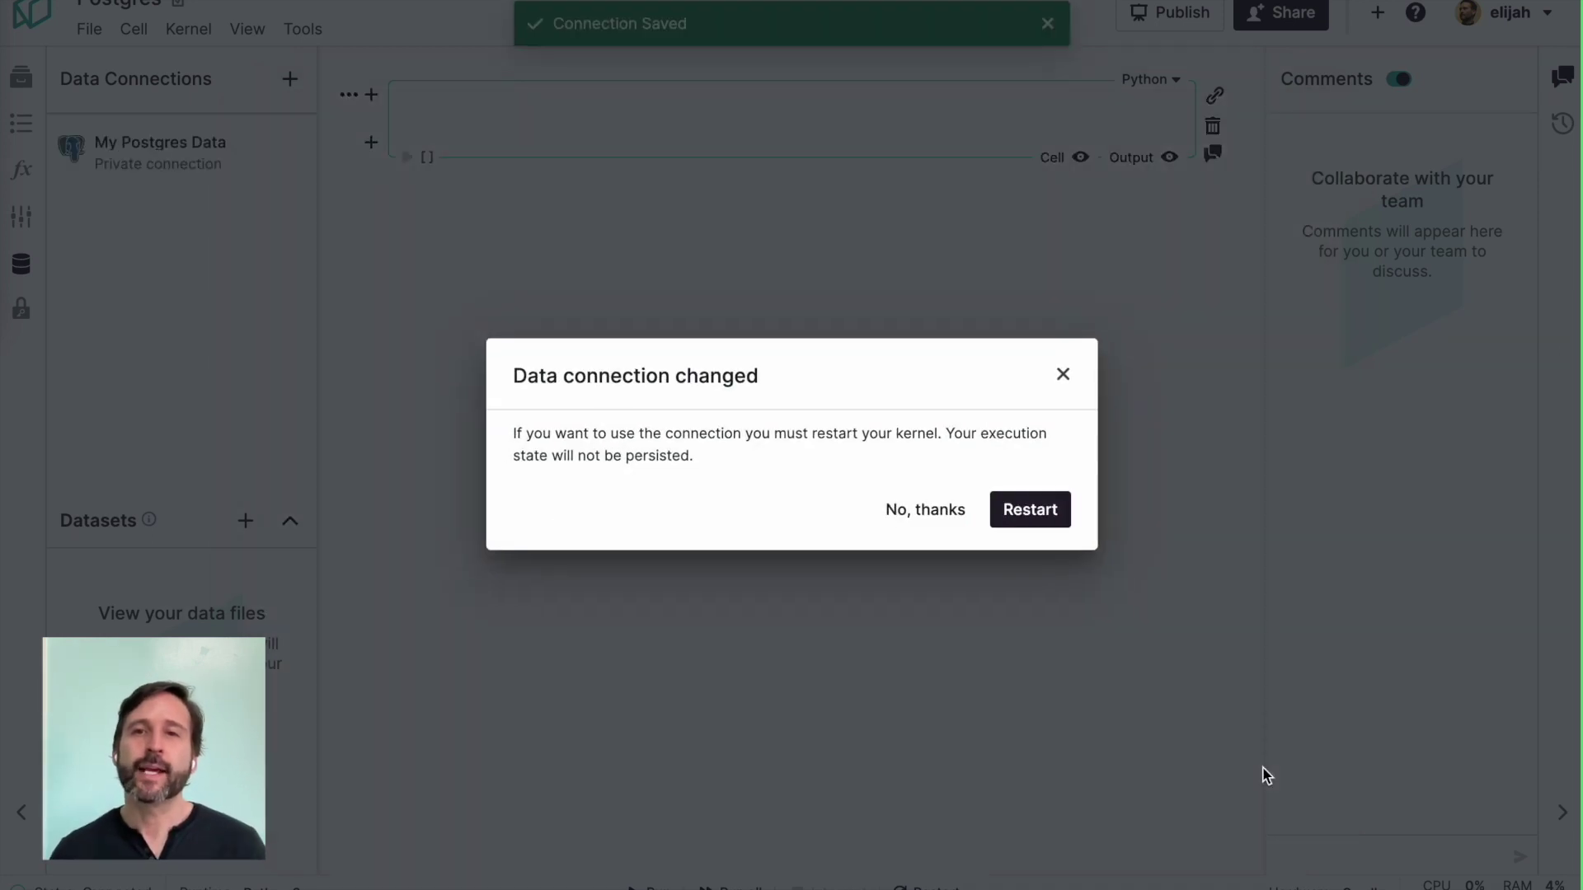
pyautogui.click(1038, 507)
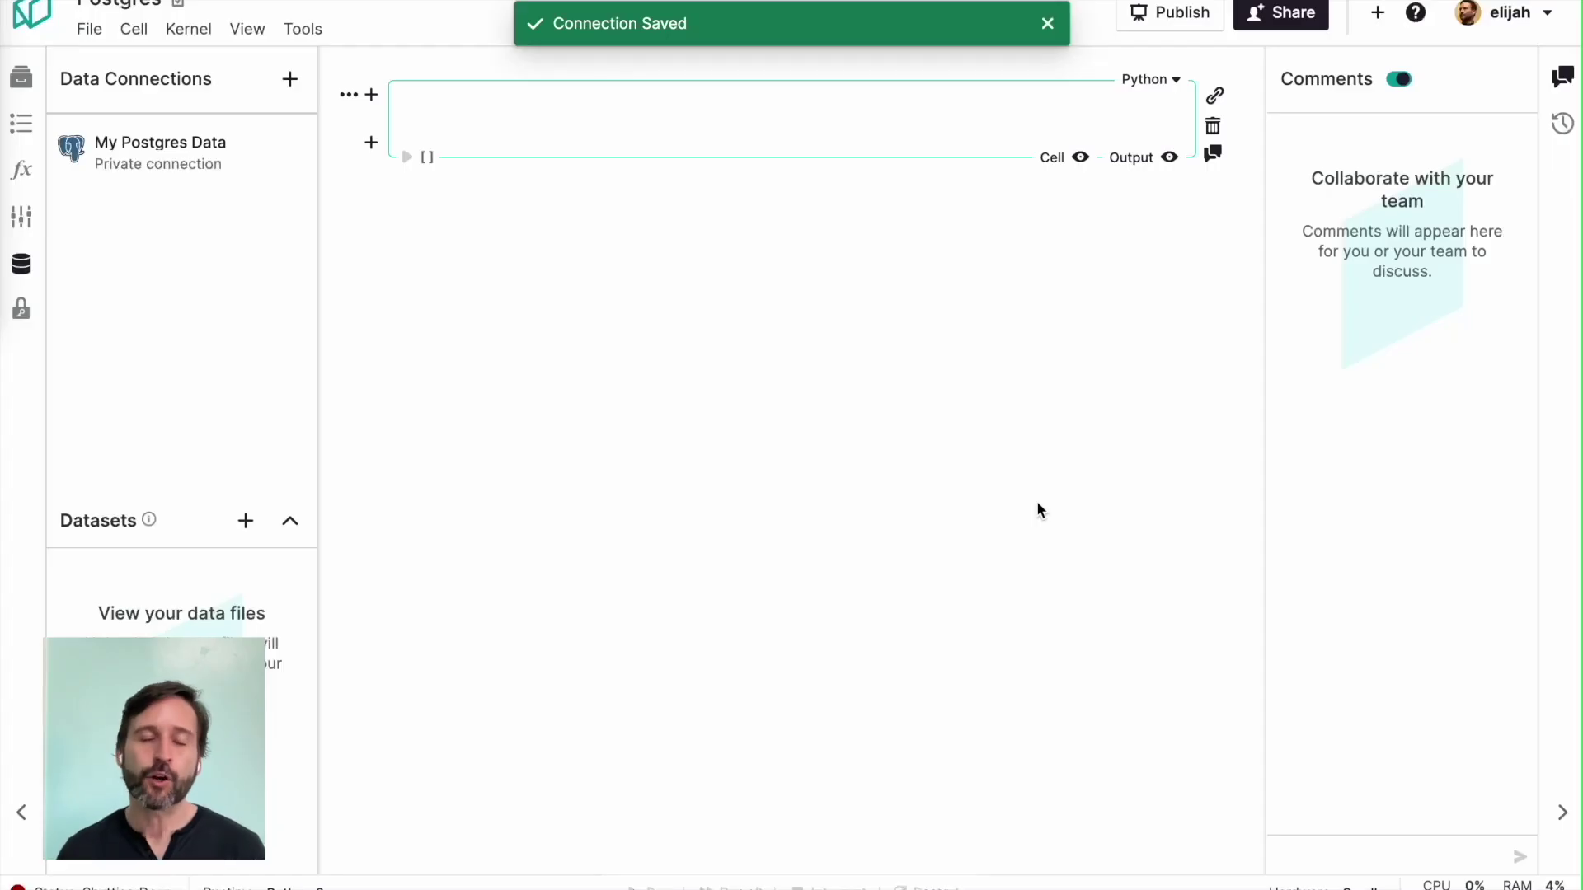
pyautogui.click(296, 145)
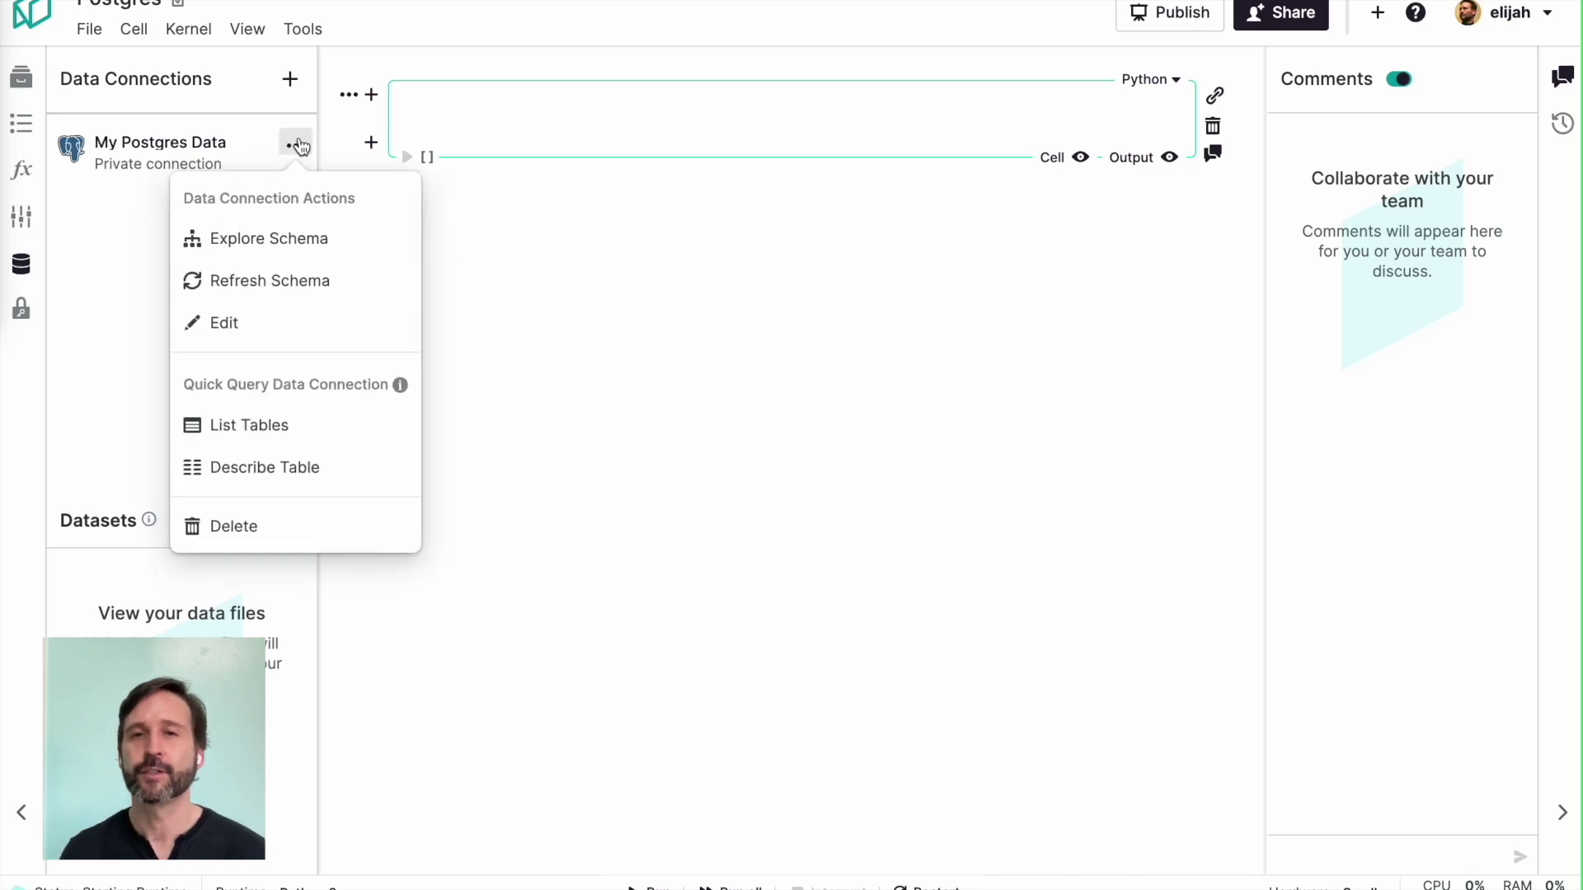
pyautogui.click(286, 282)
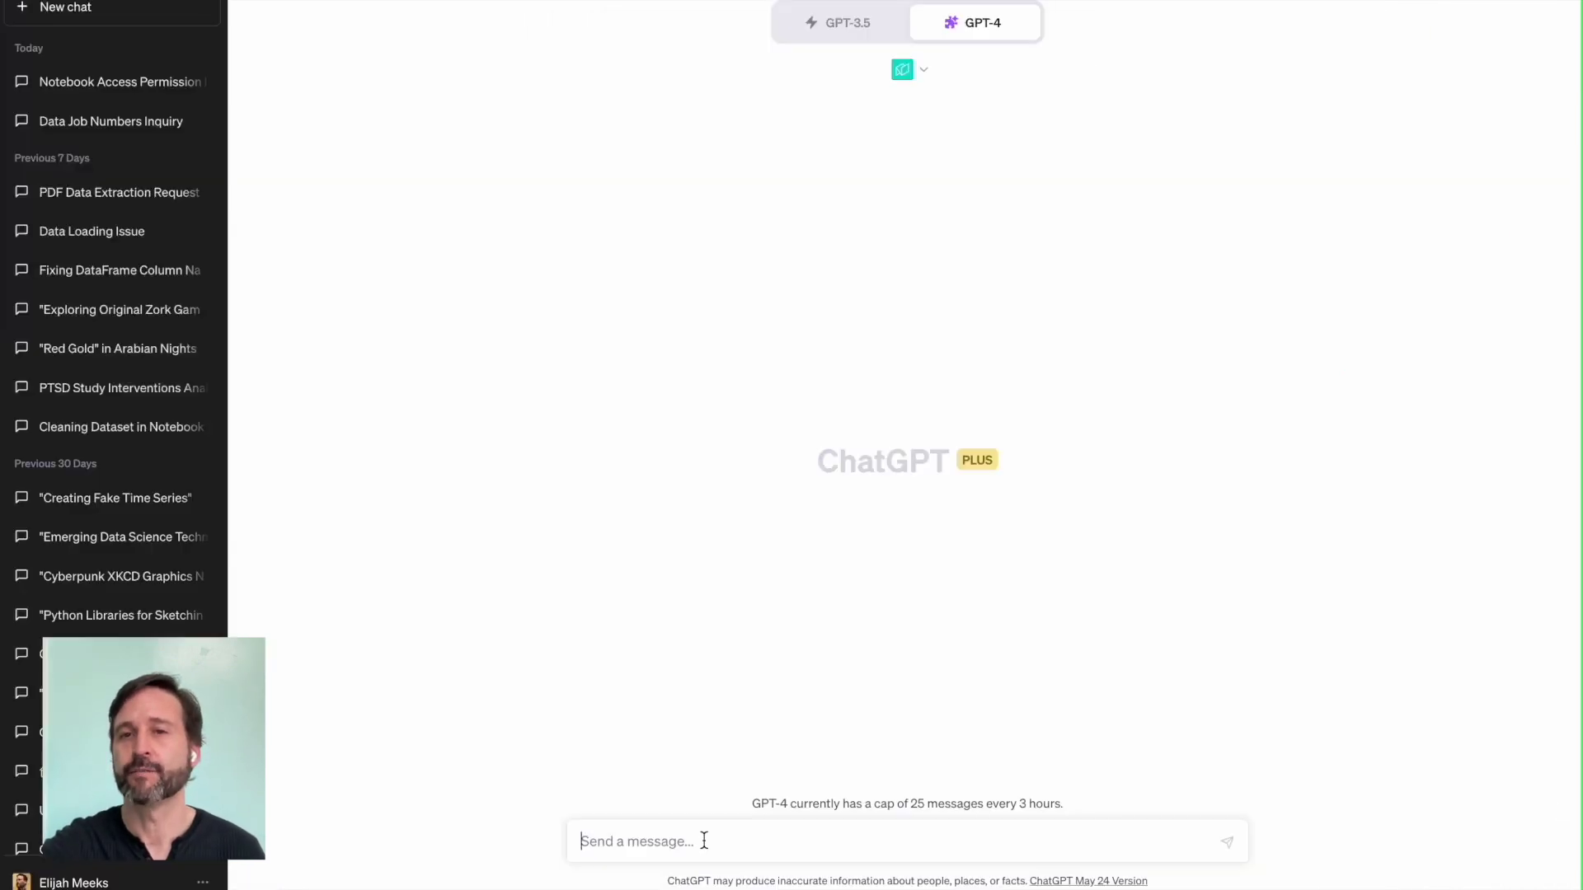
# Step: Send a GPT-4 request to use the Postgres notebook link and chart and analyse the lake_summit schema's tables
pyautogui.write('Us')
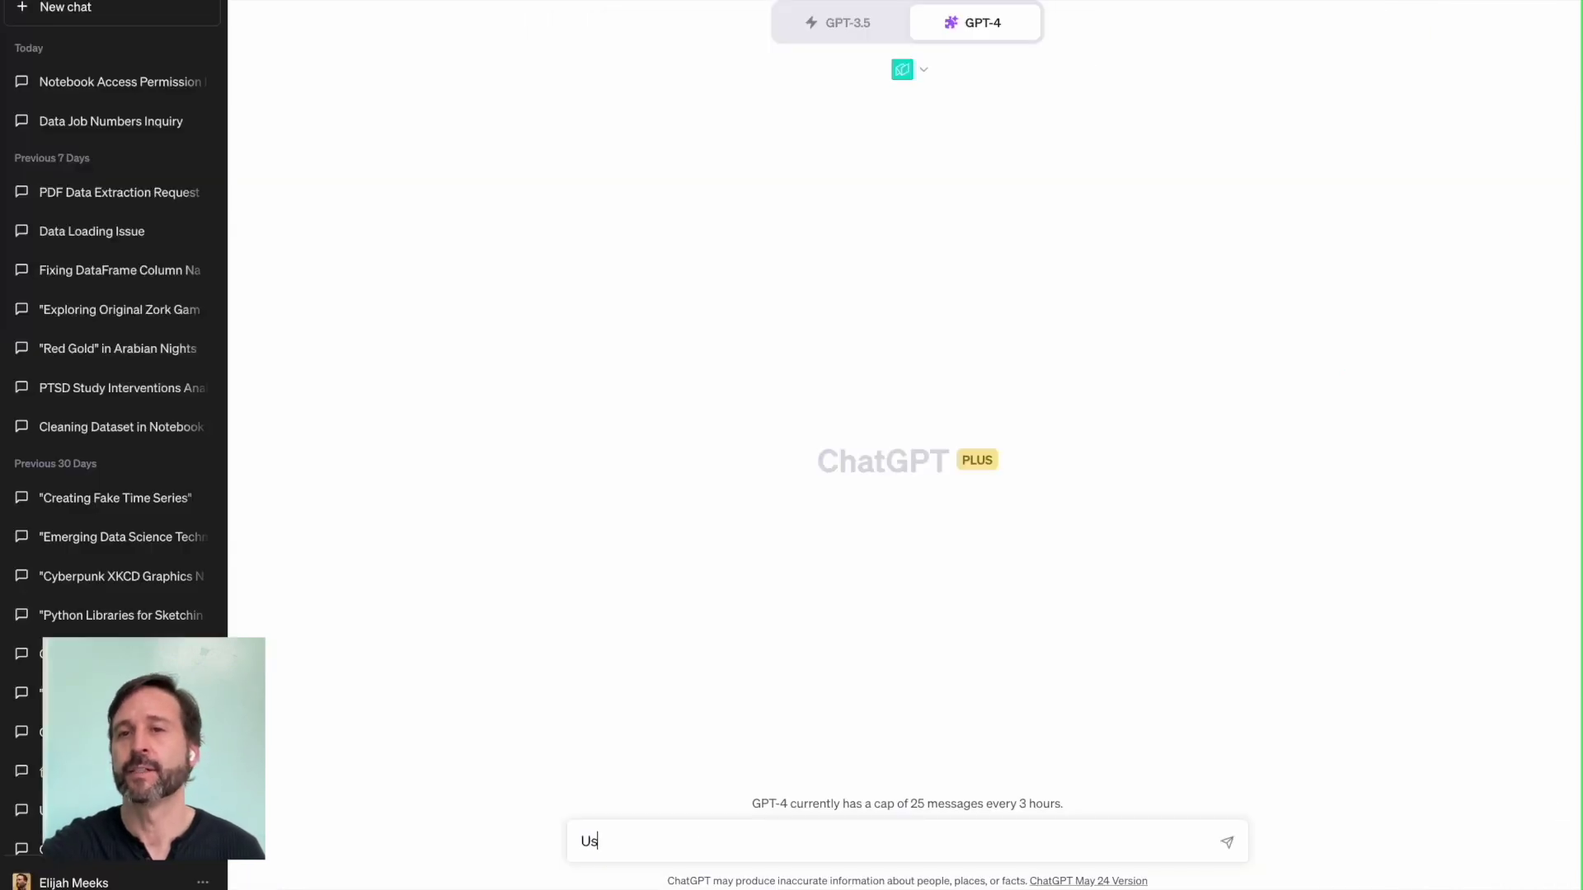
pyautogui.write('e this notebook:')
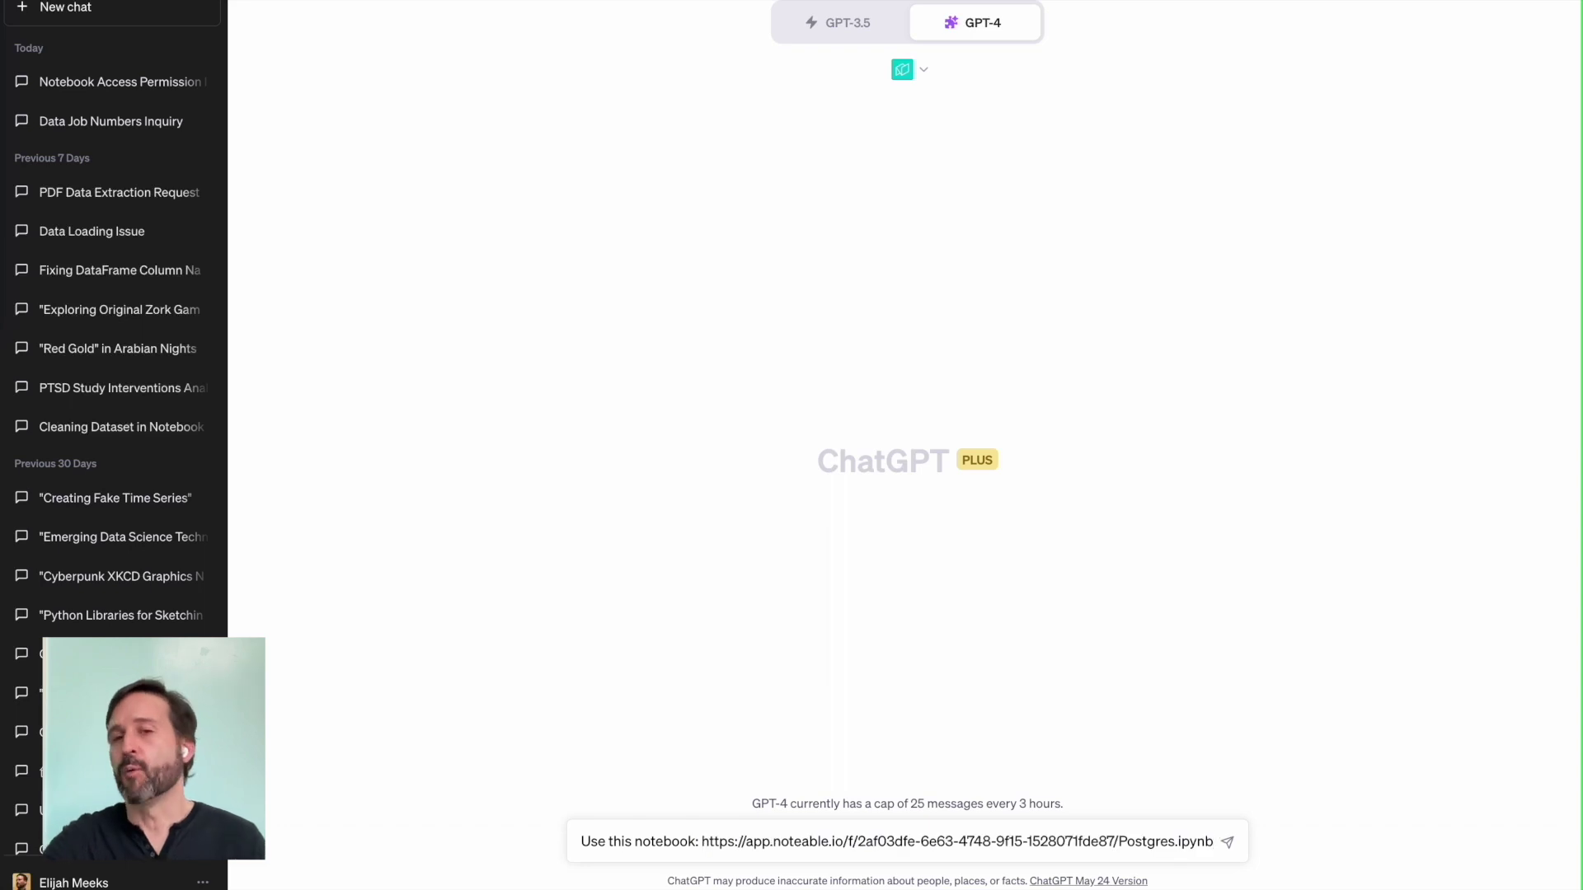
pyautogui.hotkey('shift', 'Return')
pyautogui.hotkey('shift', 'Return')
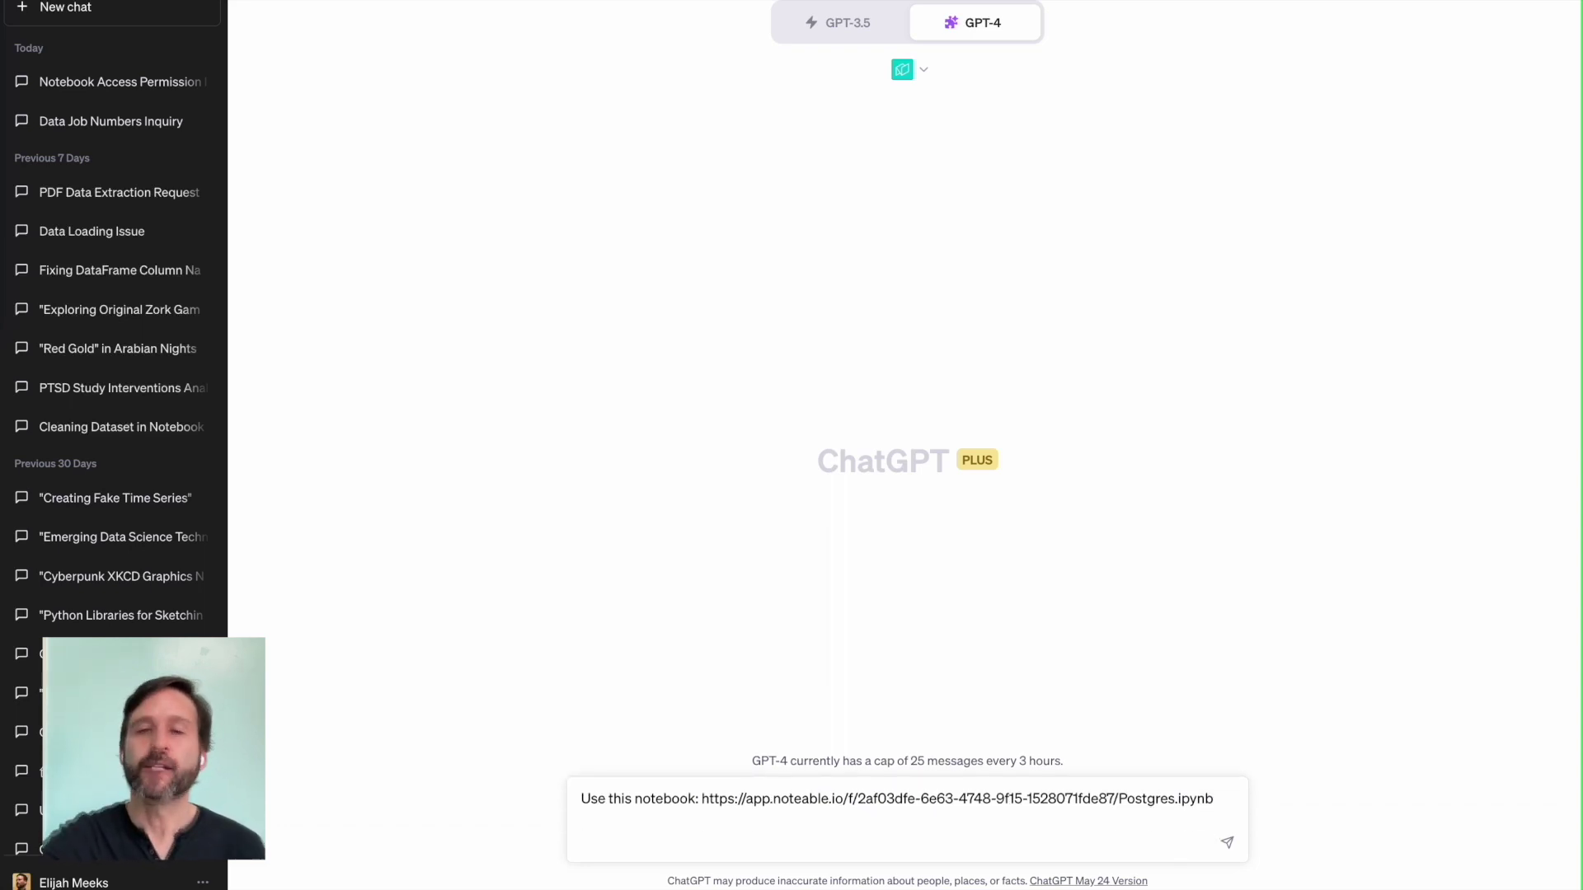
pyautogui.write('Examine ')
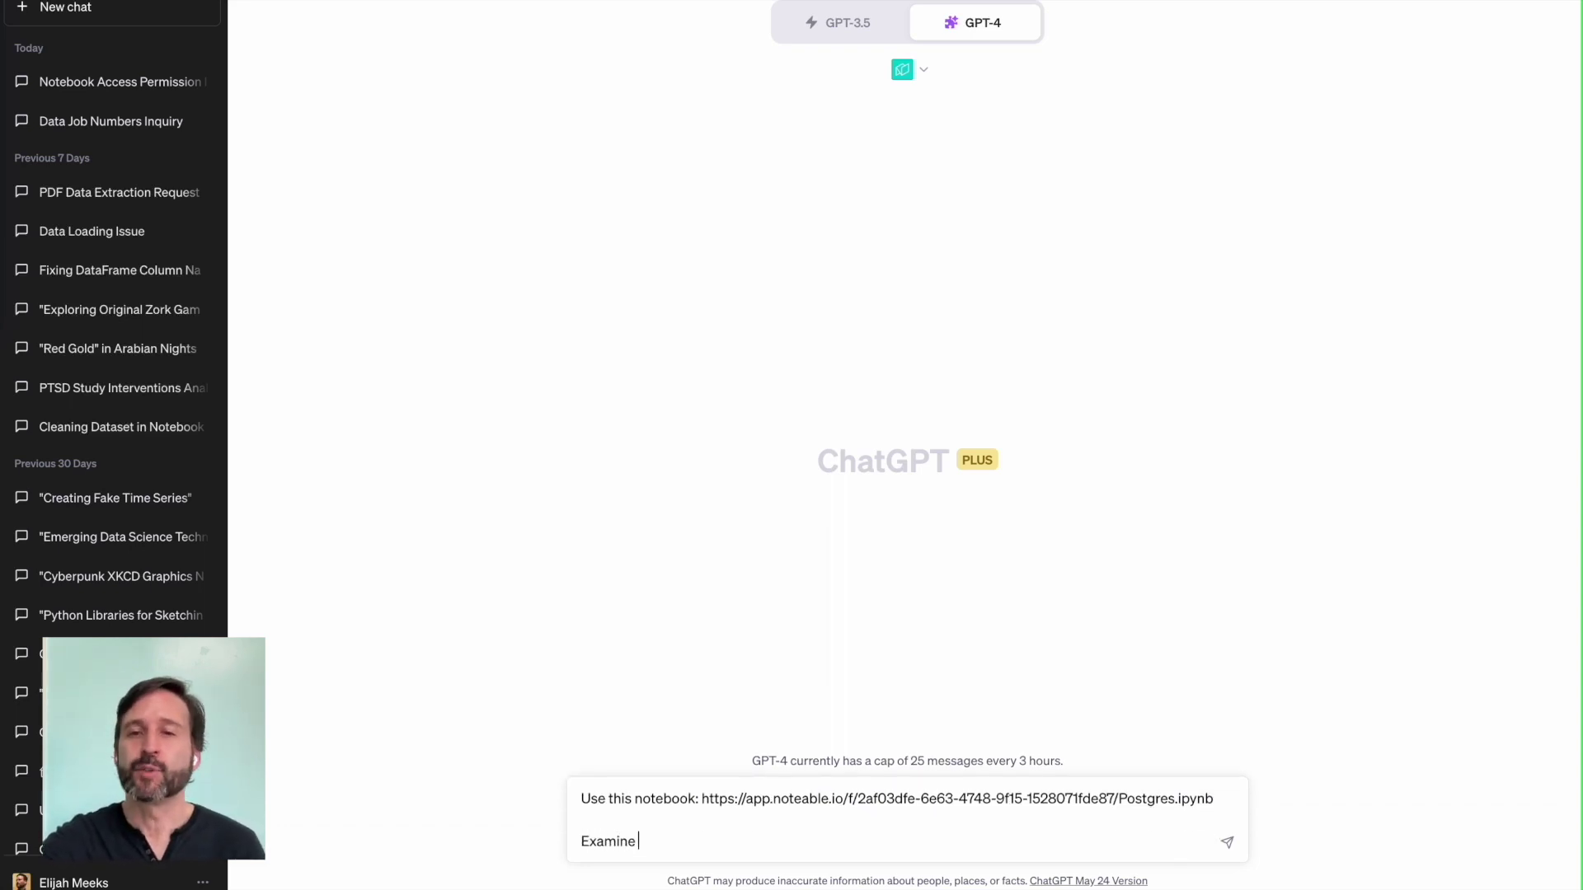
pyautogui.write('the tables in')
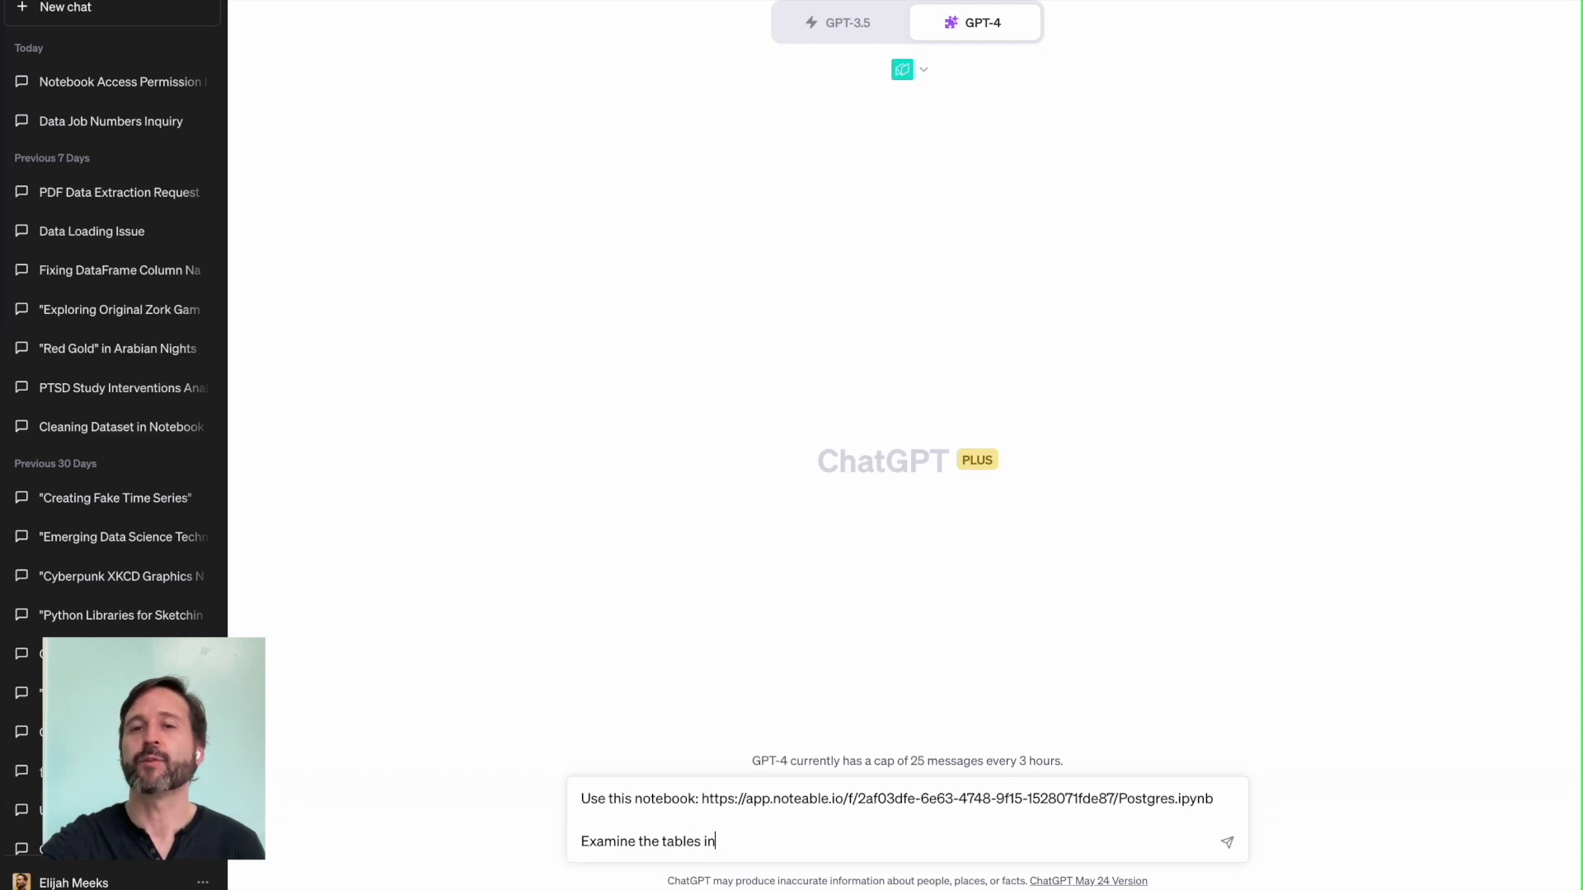
pyautogui.write(' postgres sche')
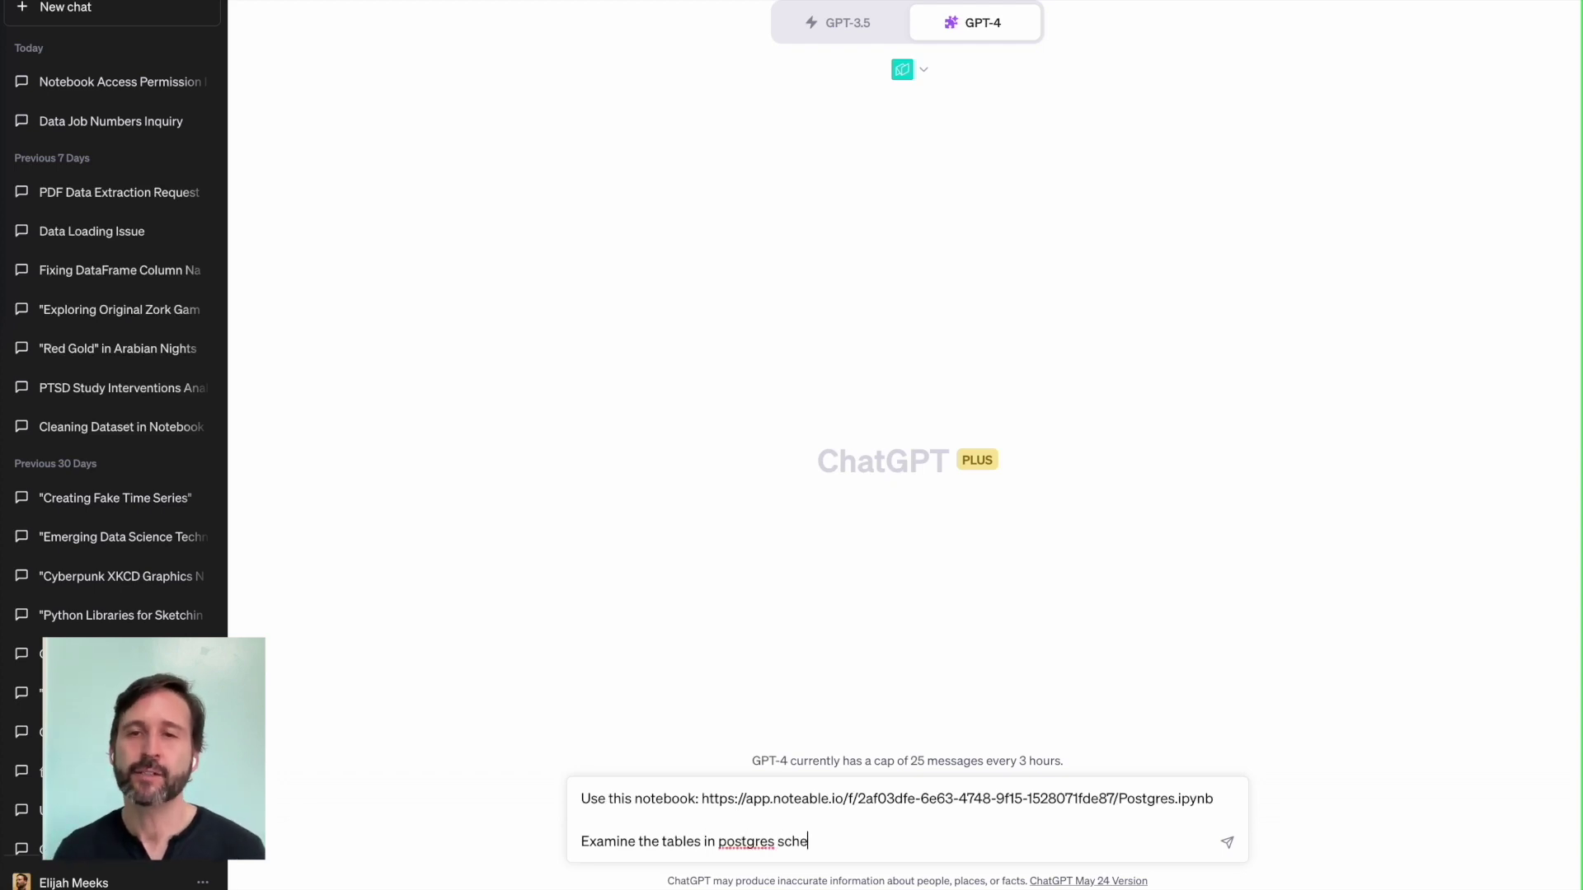
pyautogui.write('ma "lake_unde')
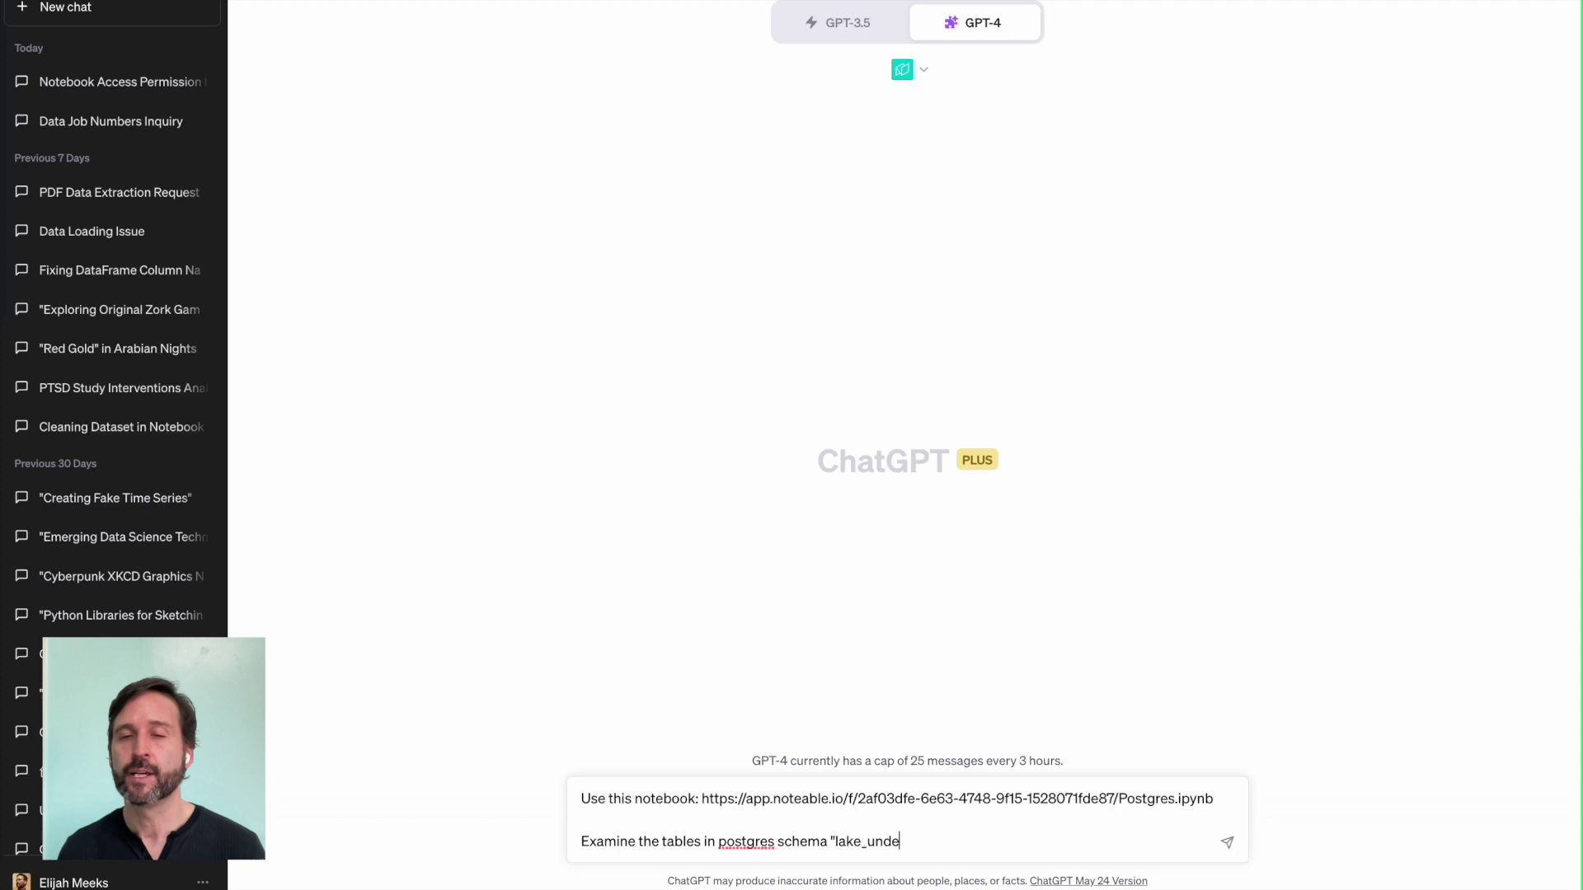
pyautogui.press('BackSpace')
pyautogui.press('BackSpace')
pyautogui.press('BackSpace')
pyautogui.press('BackSpace')
pyautogui.write('summit"')
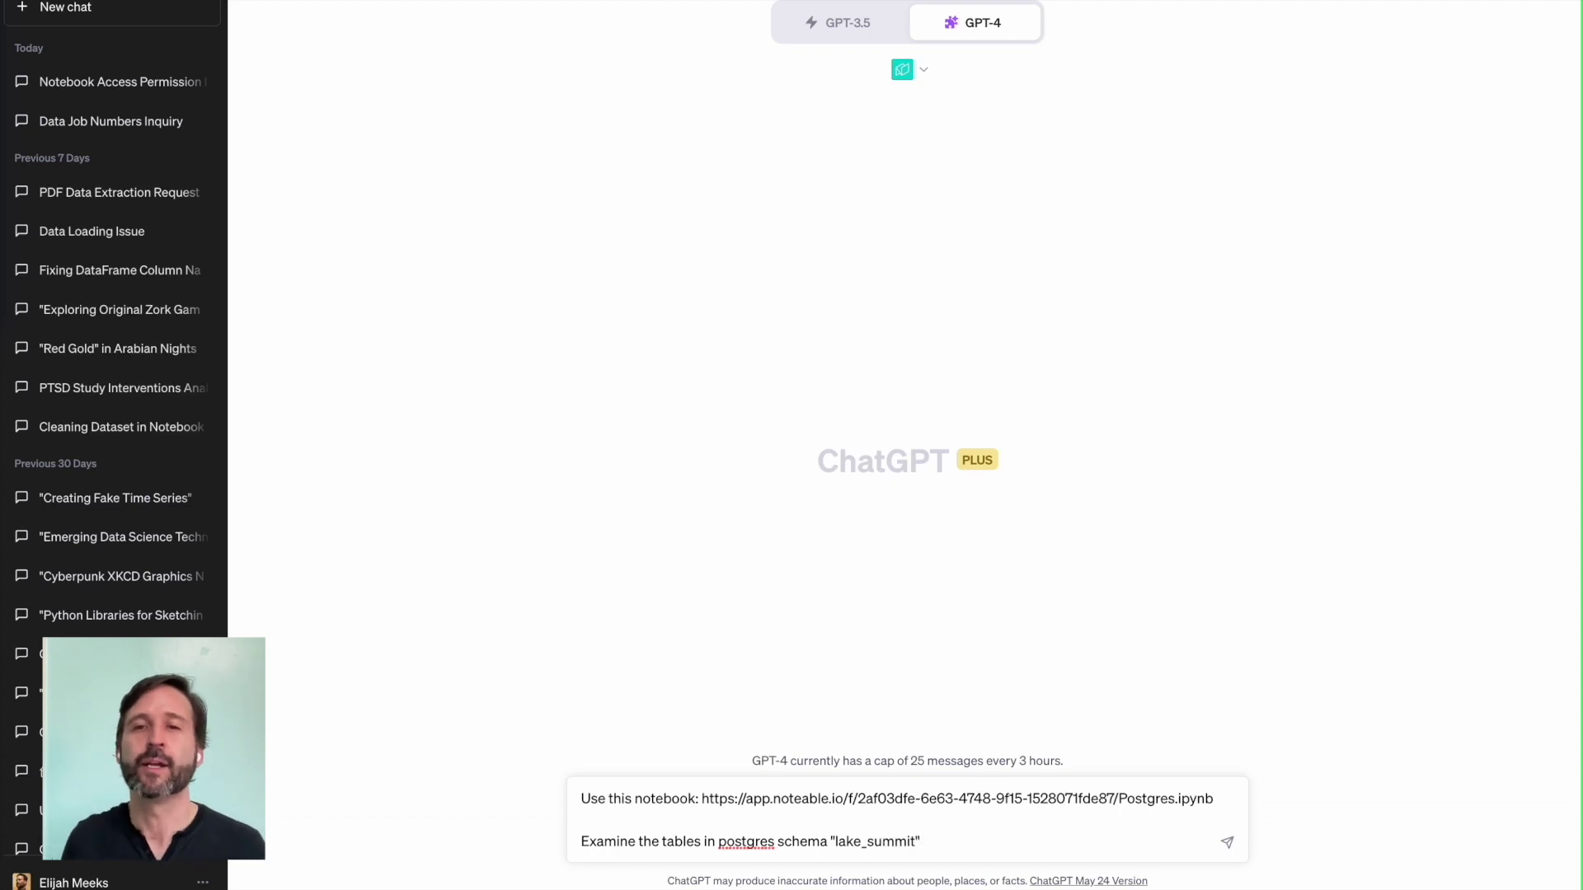
pyautogui.write(' provide charts and analysis.')
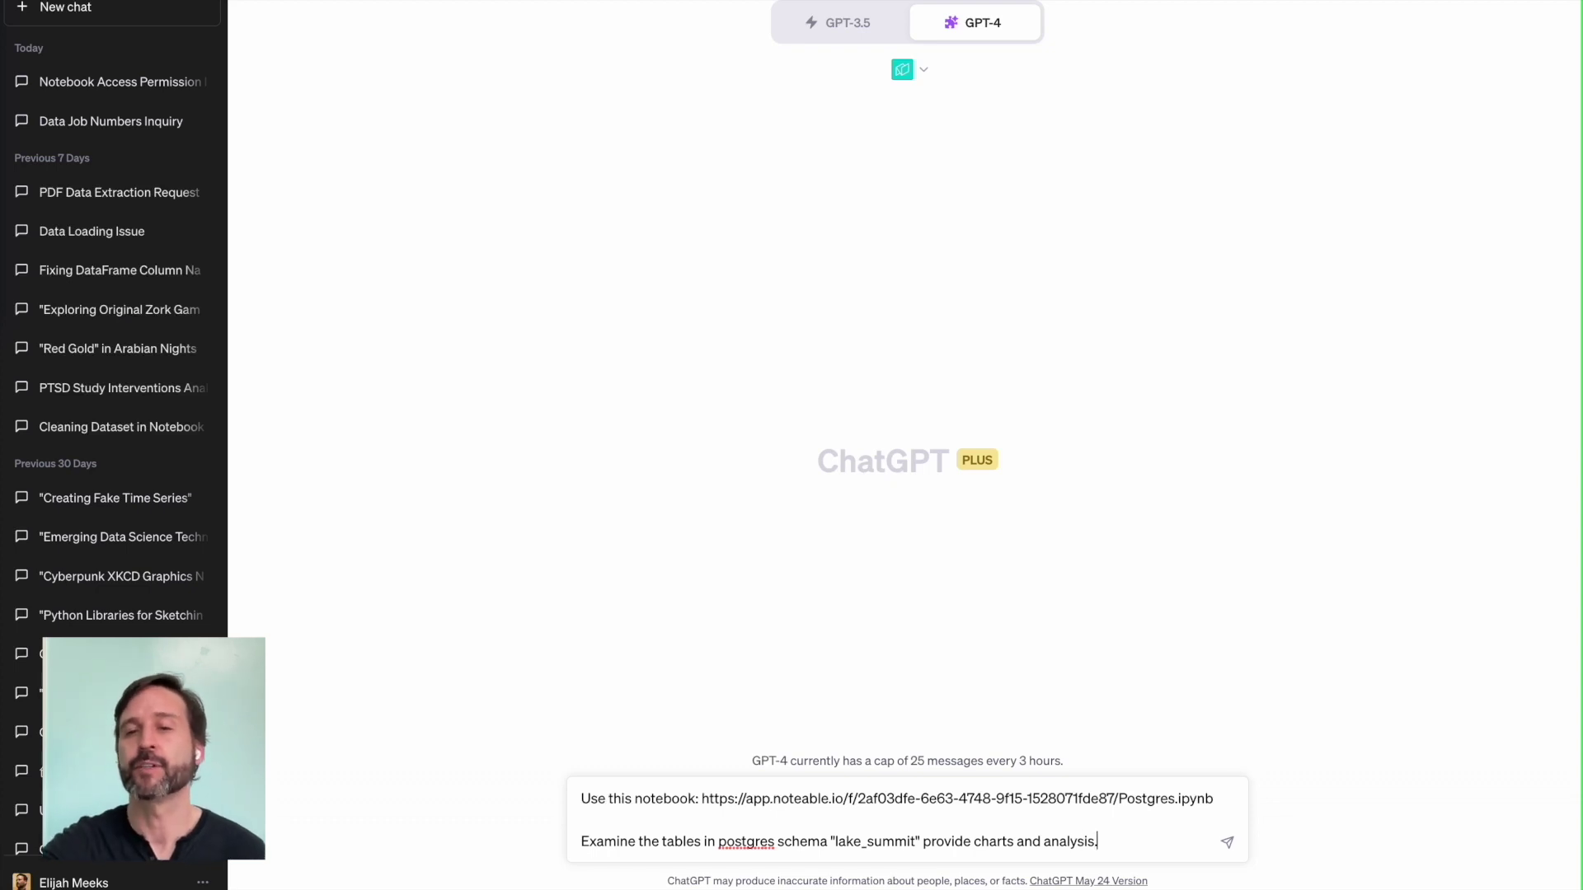
pyautogui.press('Return')
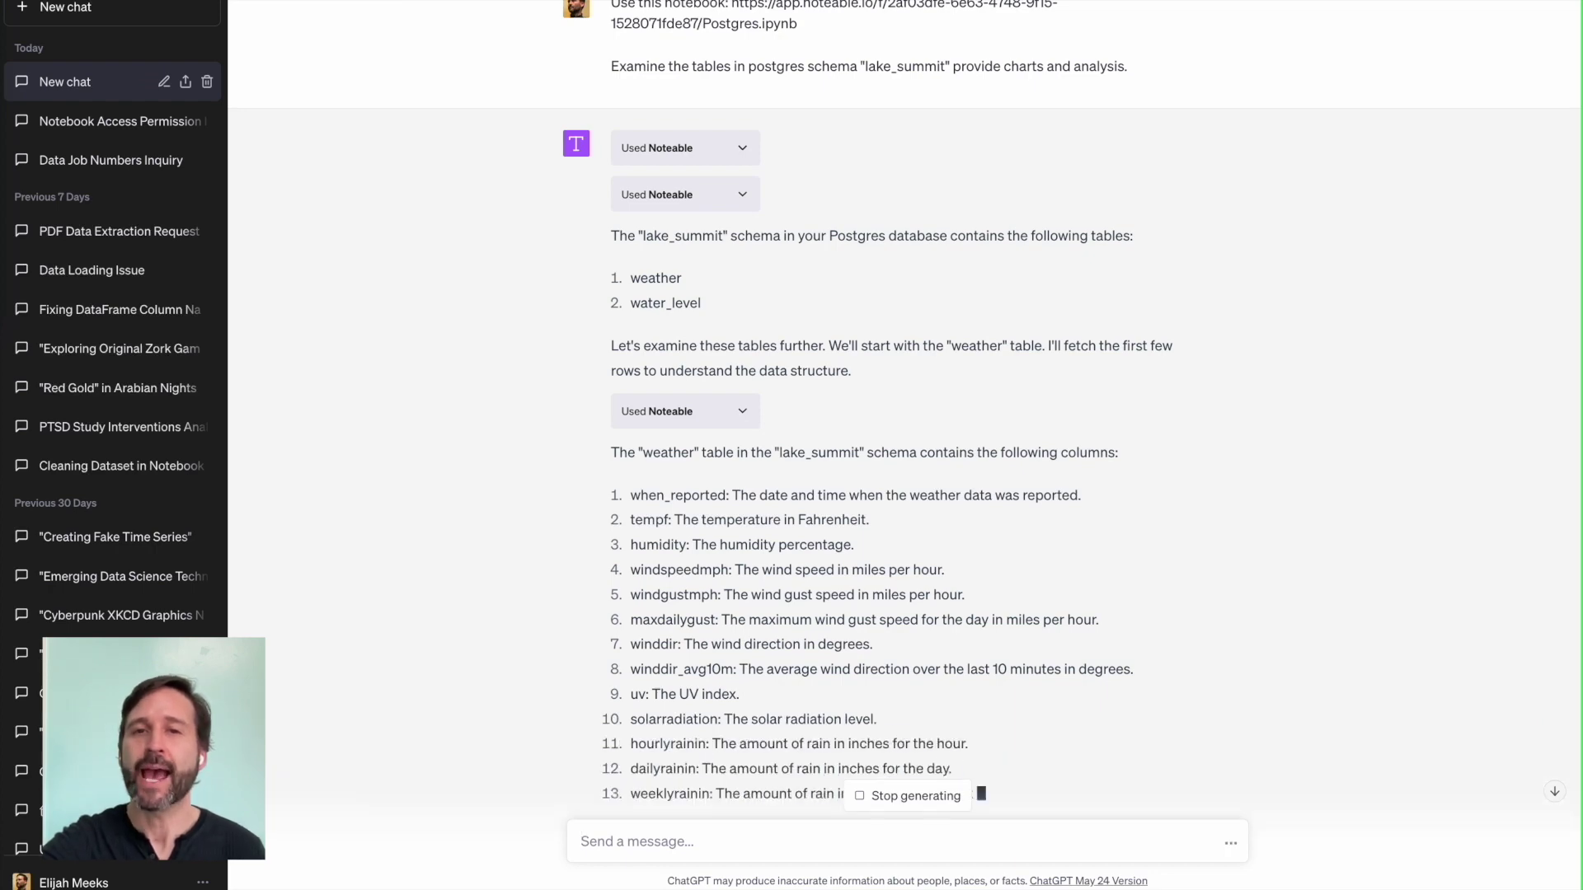
# Step: Scroll down to follow ChatGPT's reply listing the weather and water_level tables
pyautogui.scroll(-3, 856, 647)
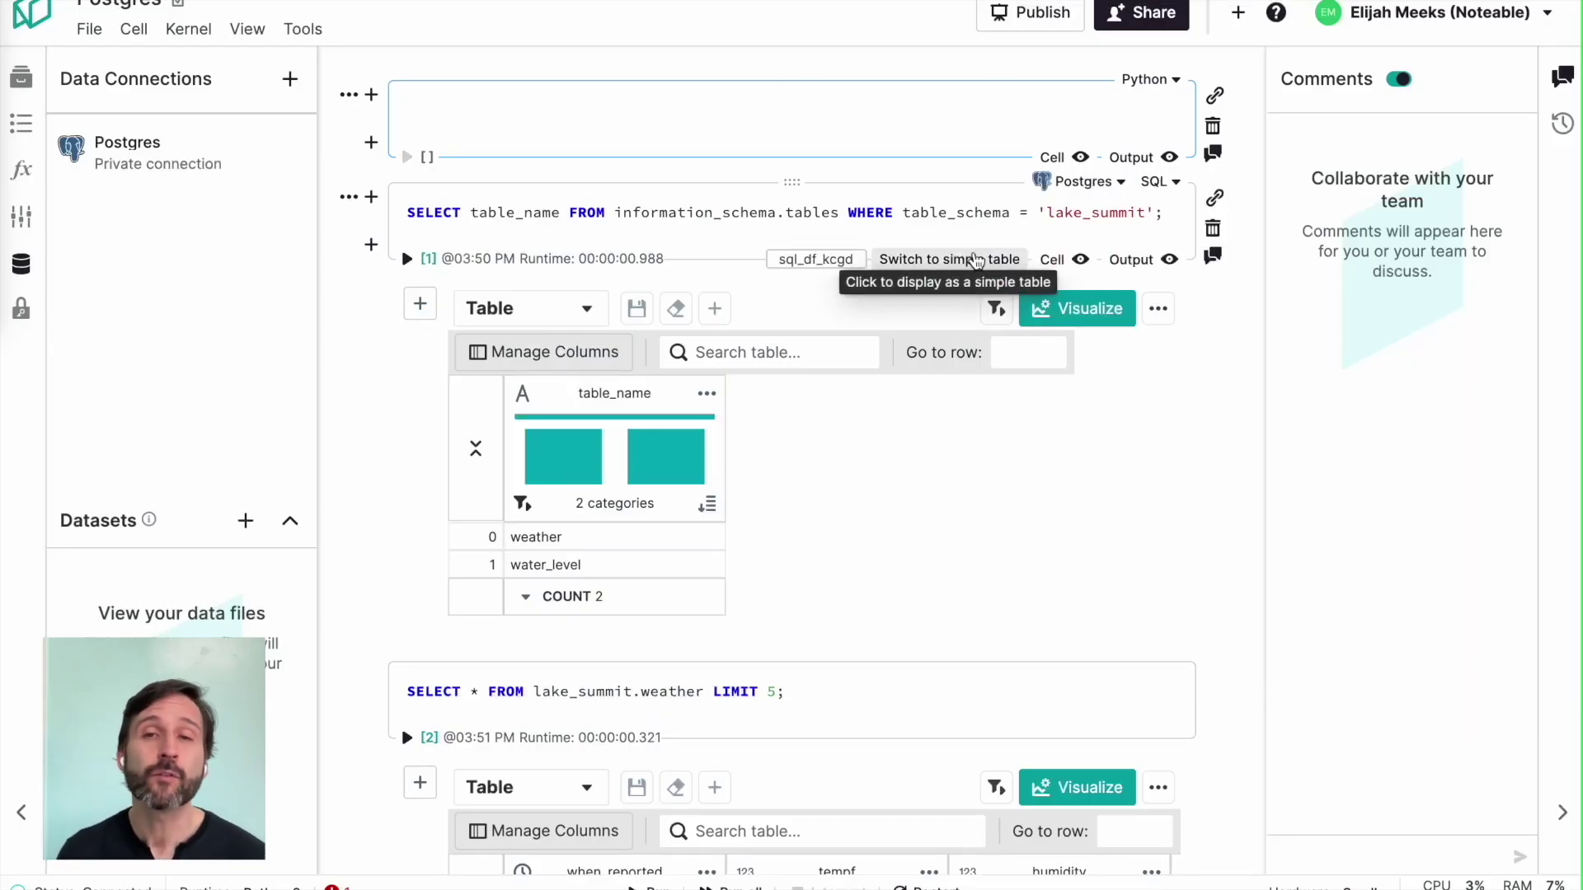
# Step: Scroll the Postgres notebook down to the weather query's 50,000-row when_reported, tempf, humidity table
pyautogui.scroll(-2, 974, 258)
pyautogui.scroll(-9, 1127, 362)
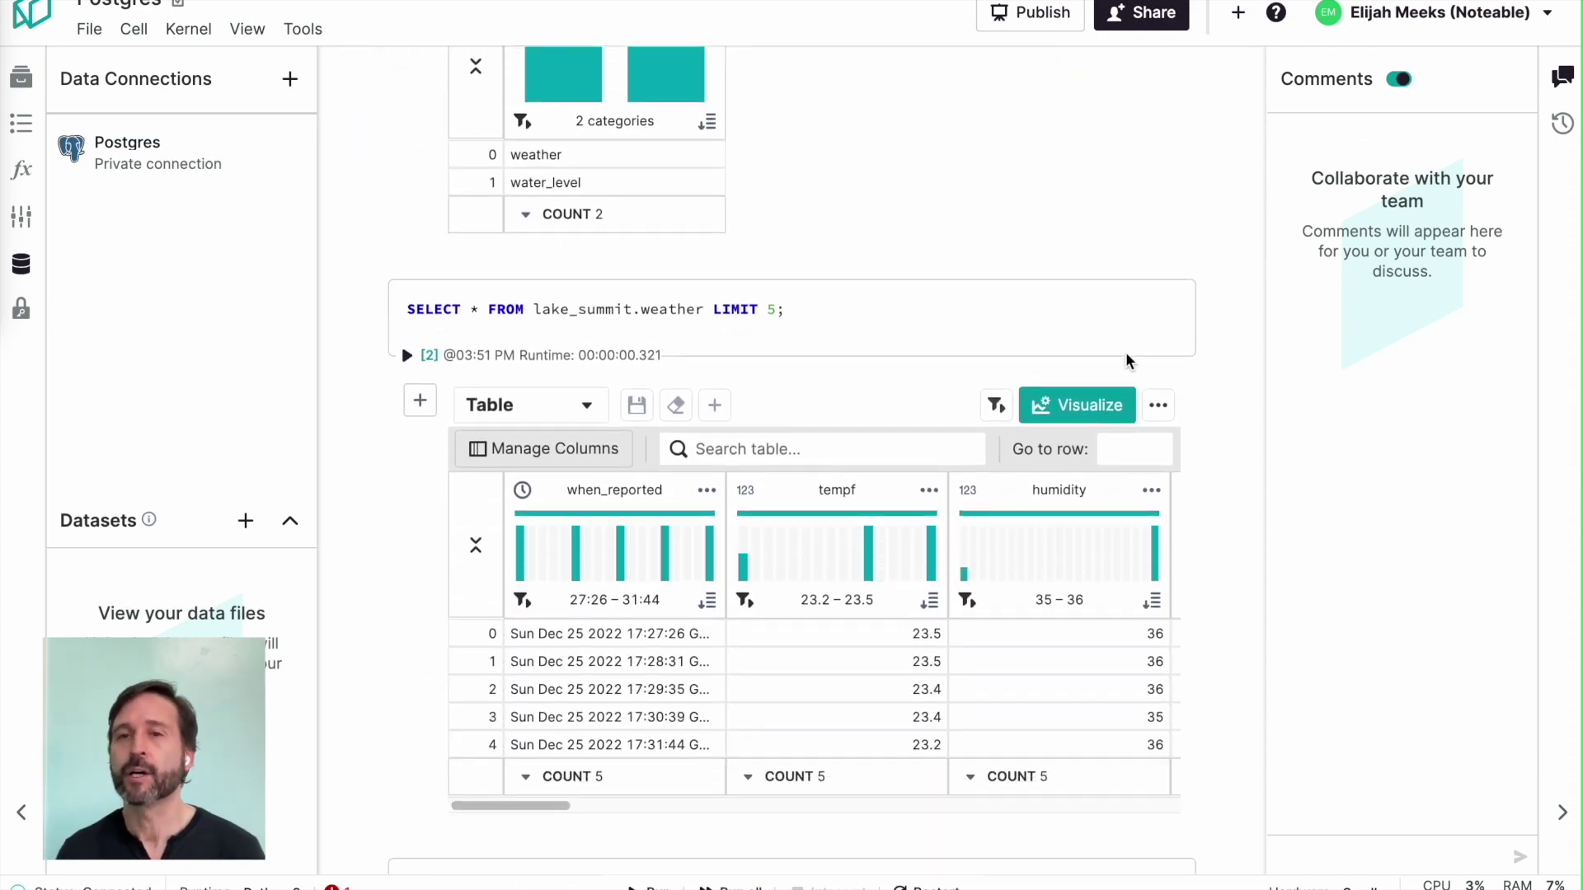
pyautogui.scroll(-15, 1199, 400)
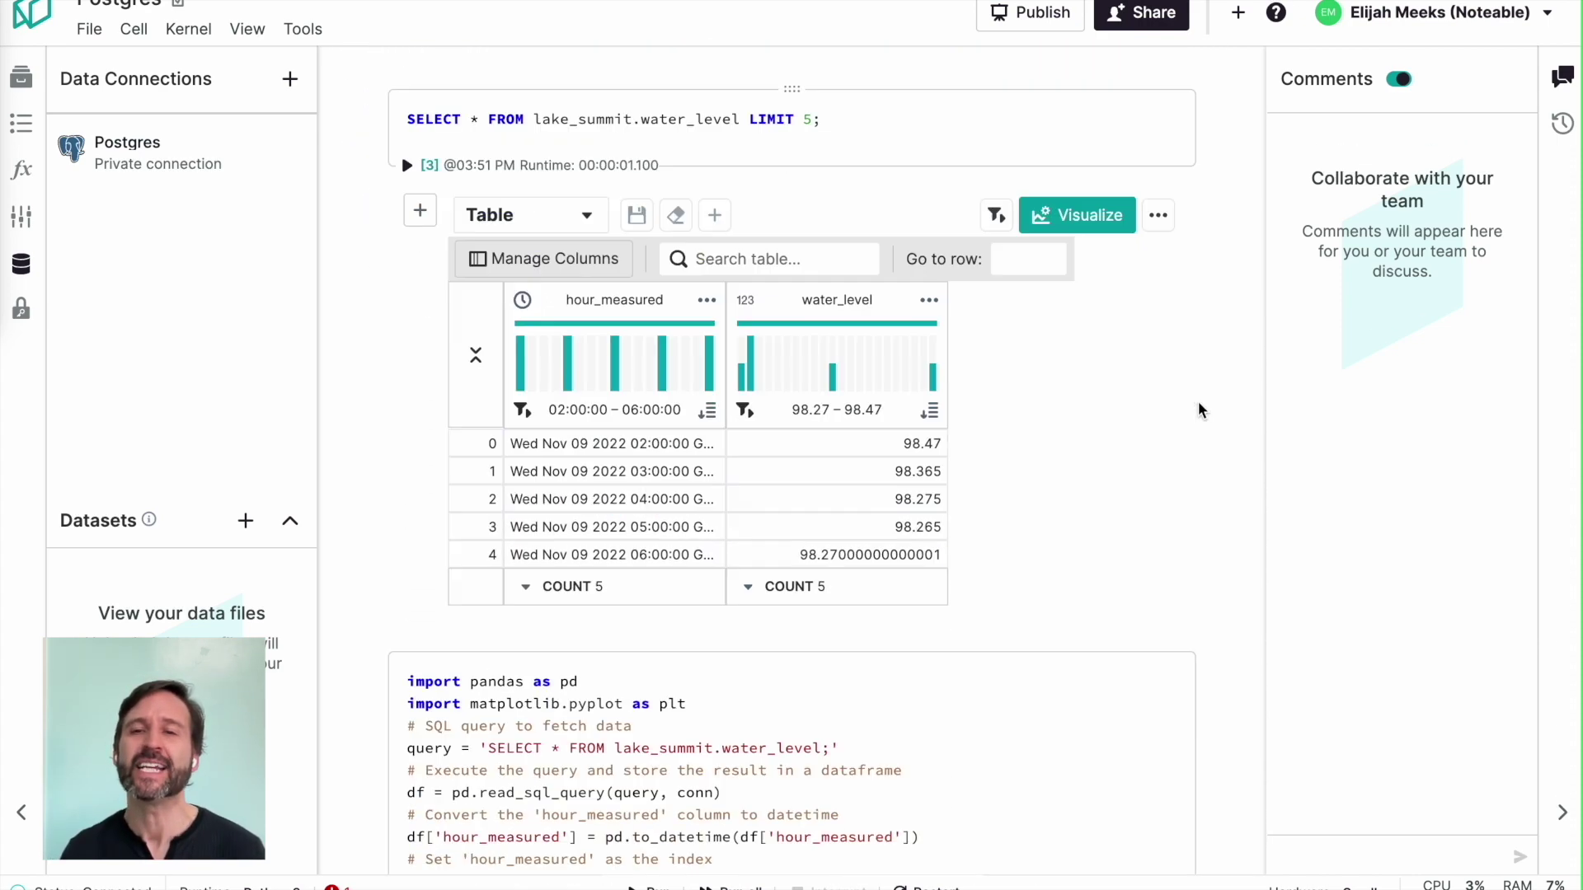
pyautogui.scroll(-13, 1199, 401)
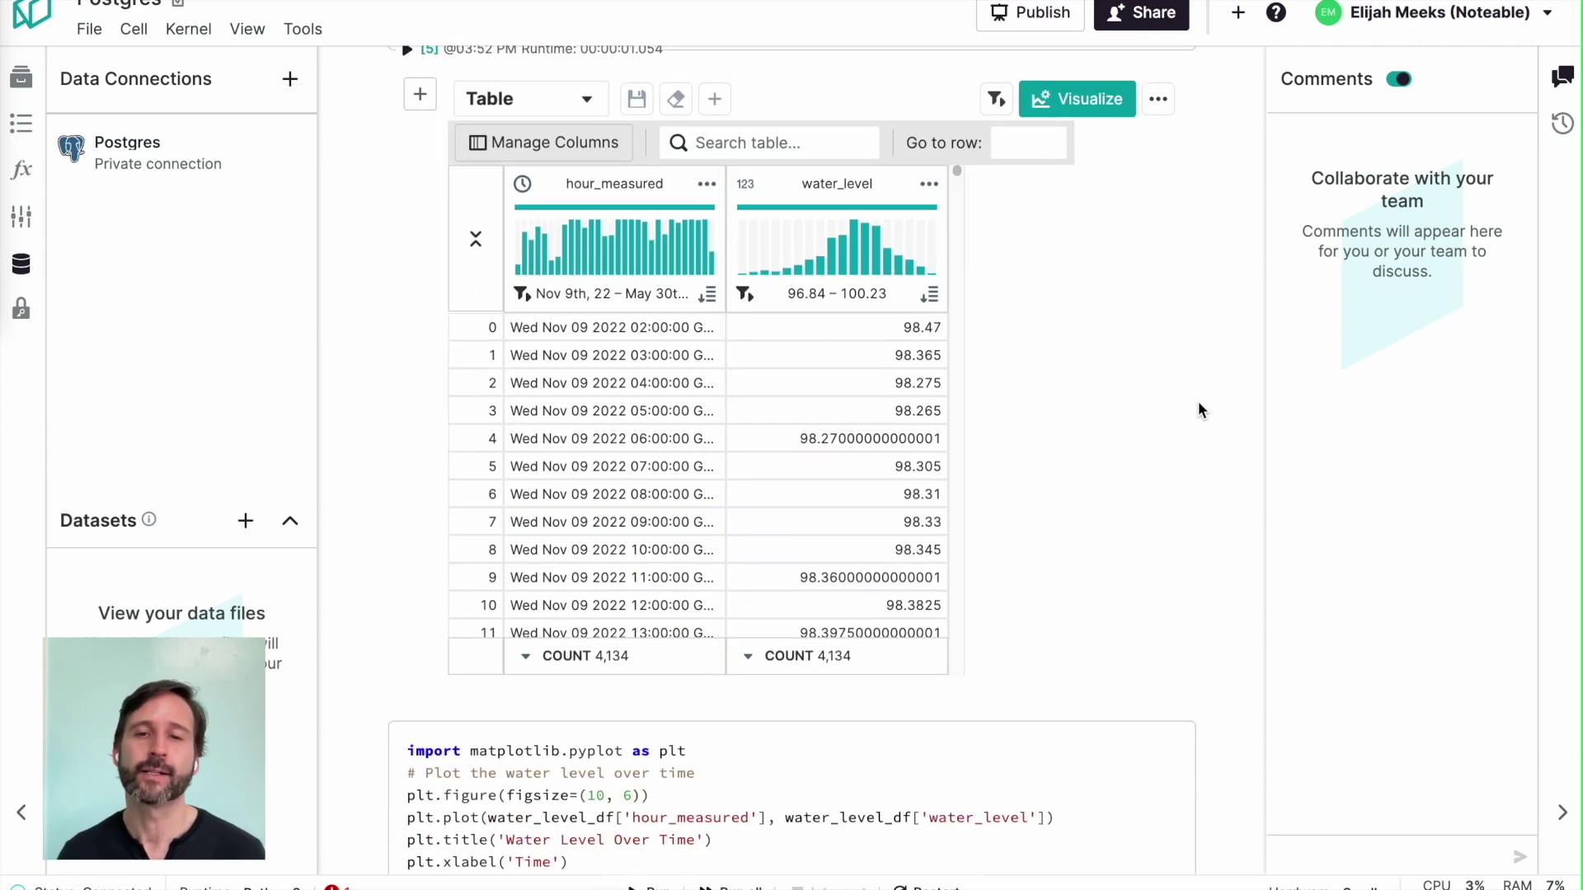
pyautogui.scroll(-9, 1198, 402)
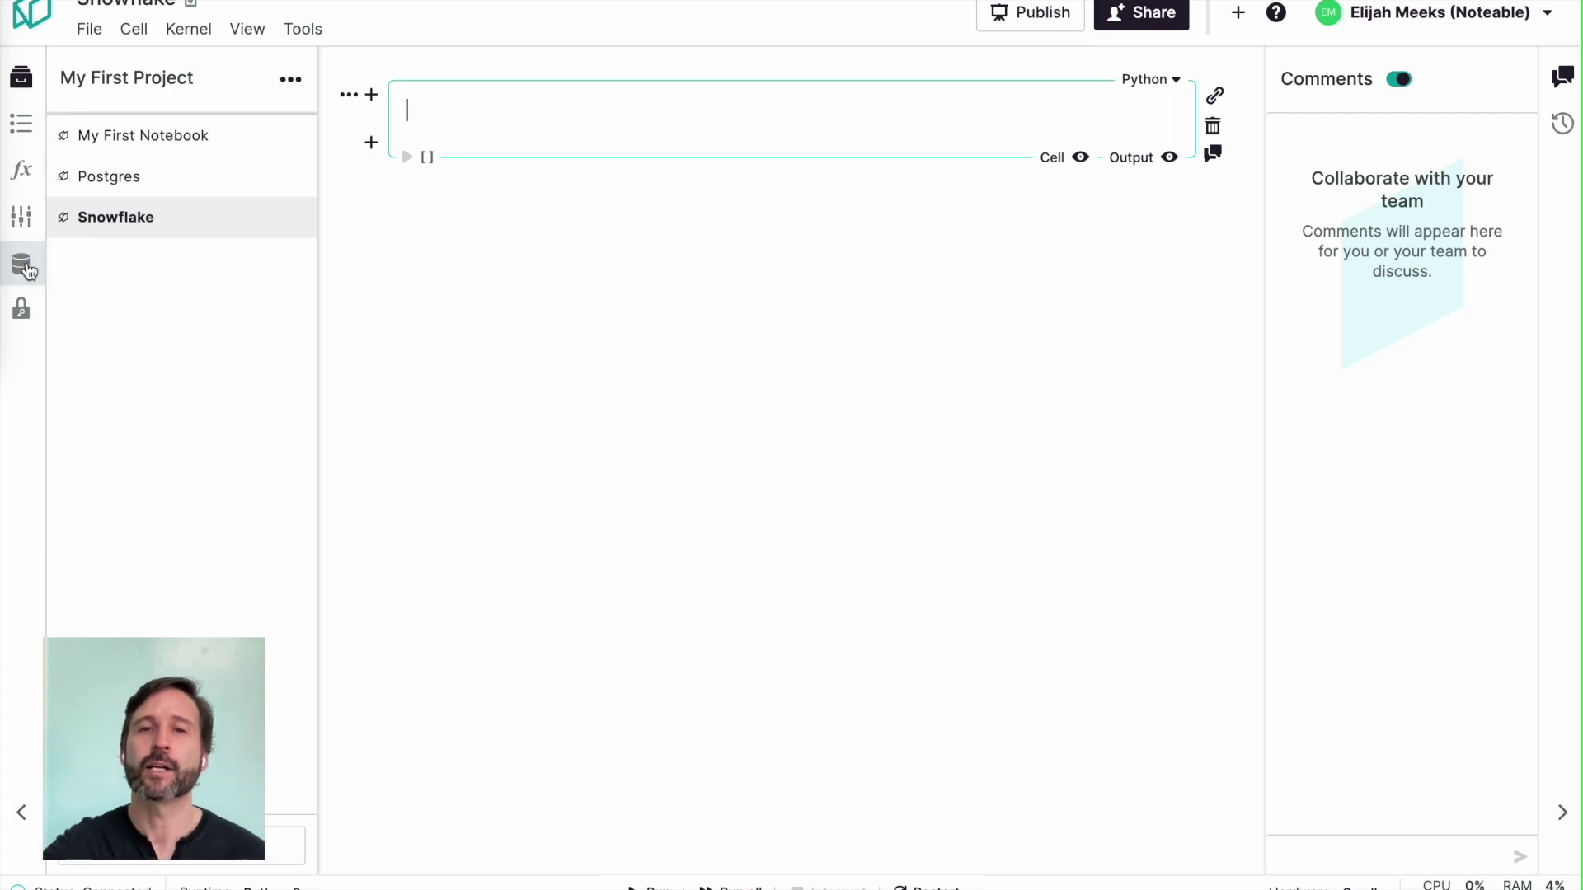
# Step: Start a new Snowflake data connection named 'Snowflake Data'
pyautogui.click(20, 264)
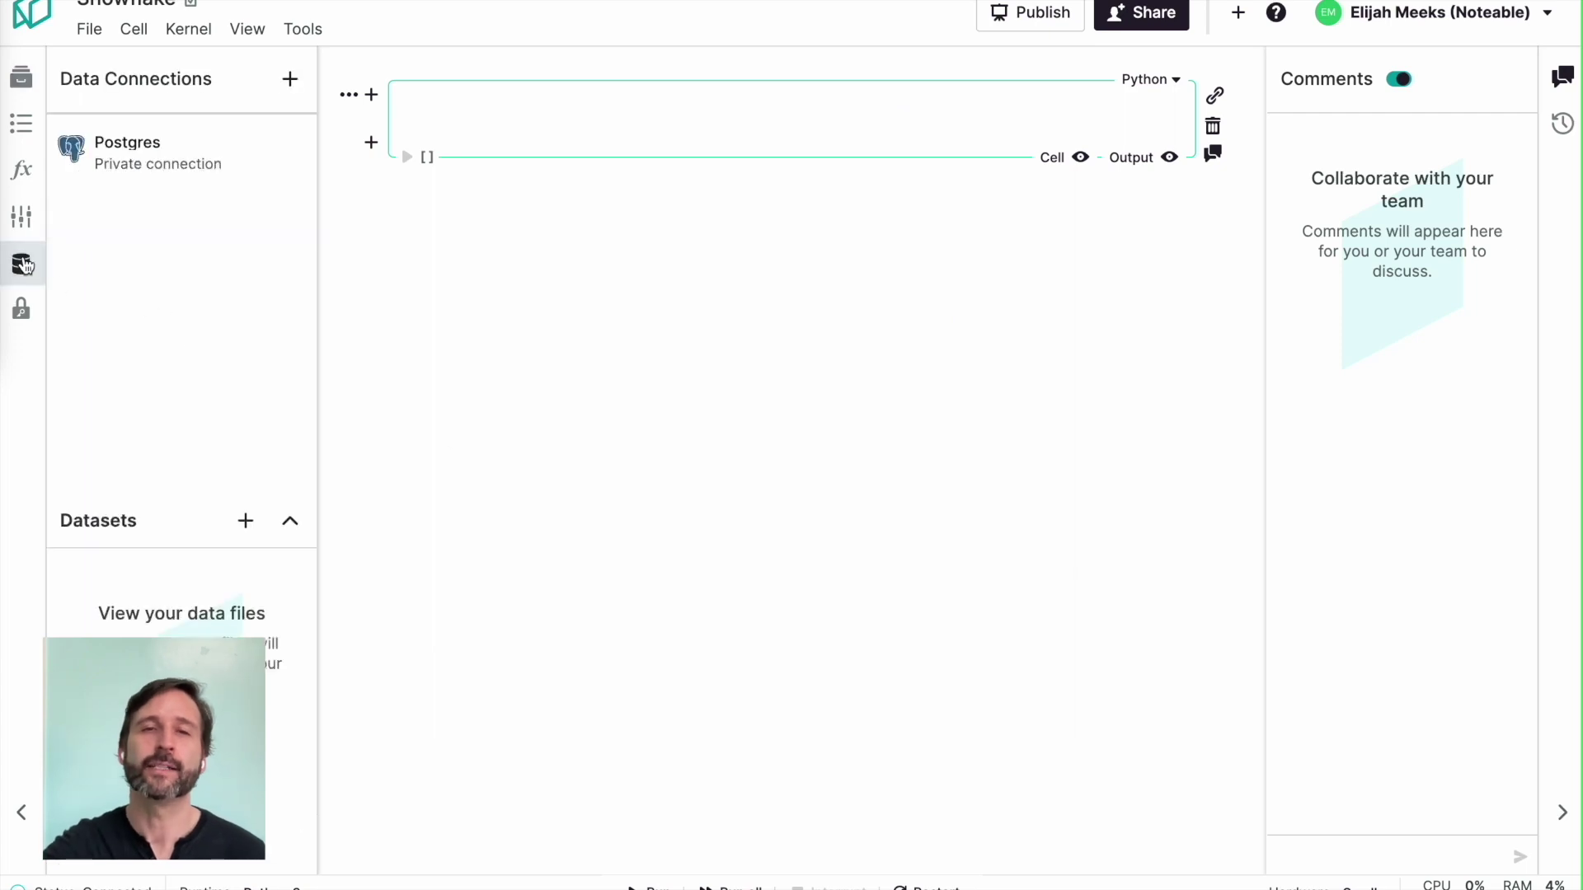
pyautogui.click(289, 80)
pyautogui.click(290, 145)
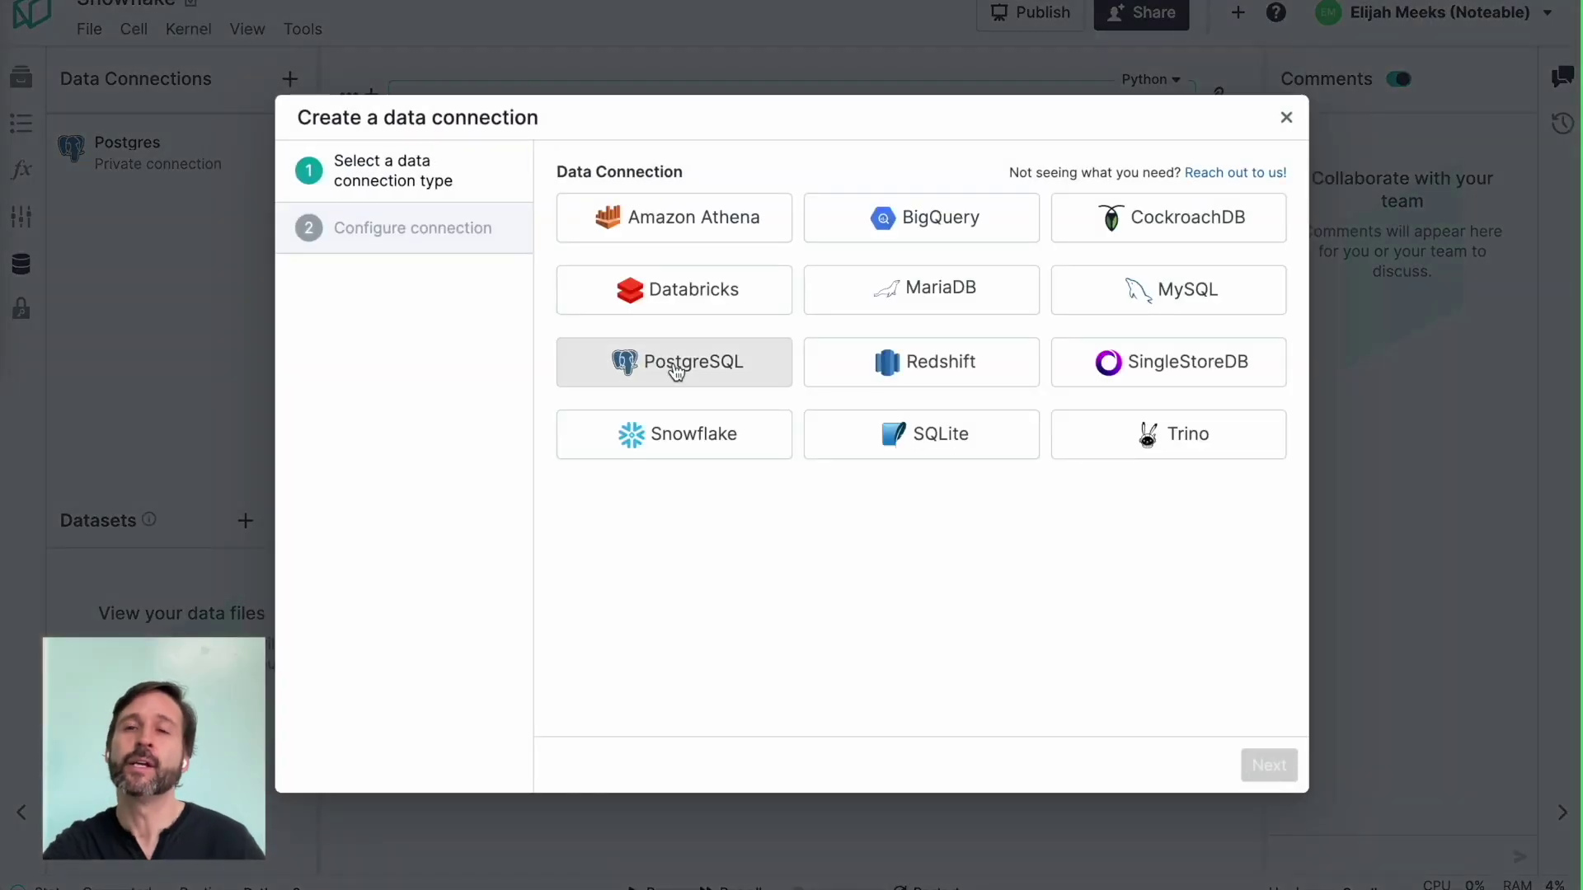
pyautogui.click(711, 439)
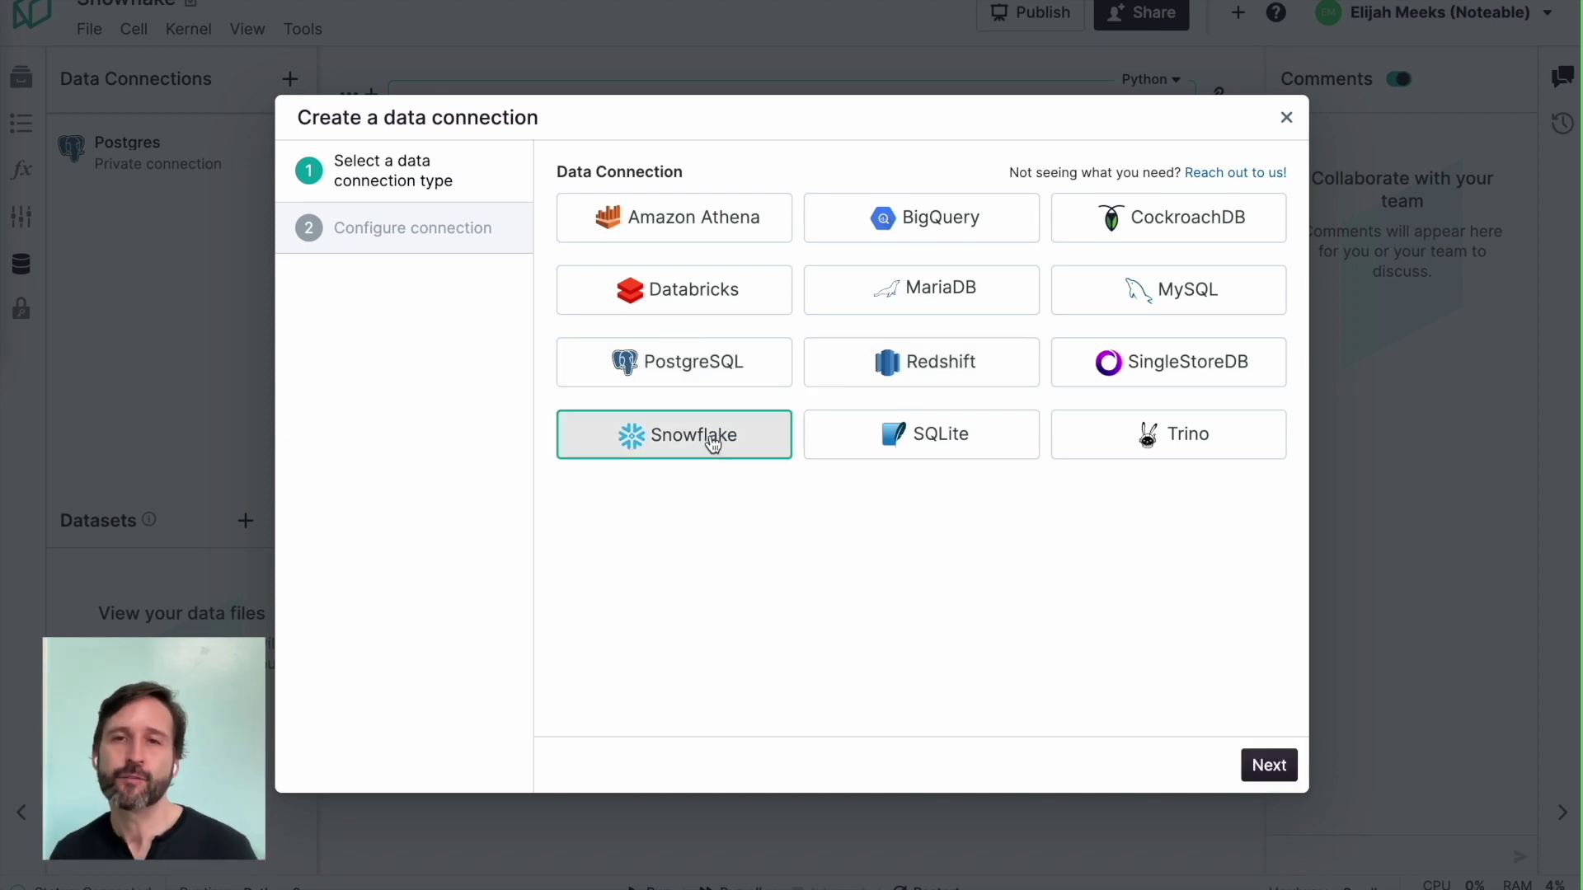
pyautogui.click(1267, 765)
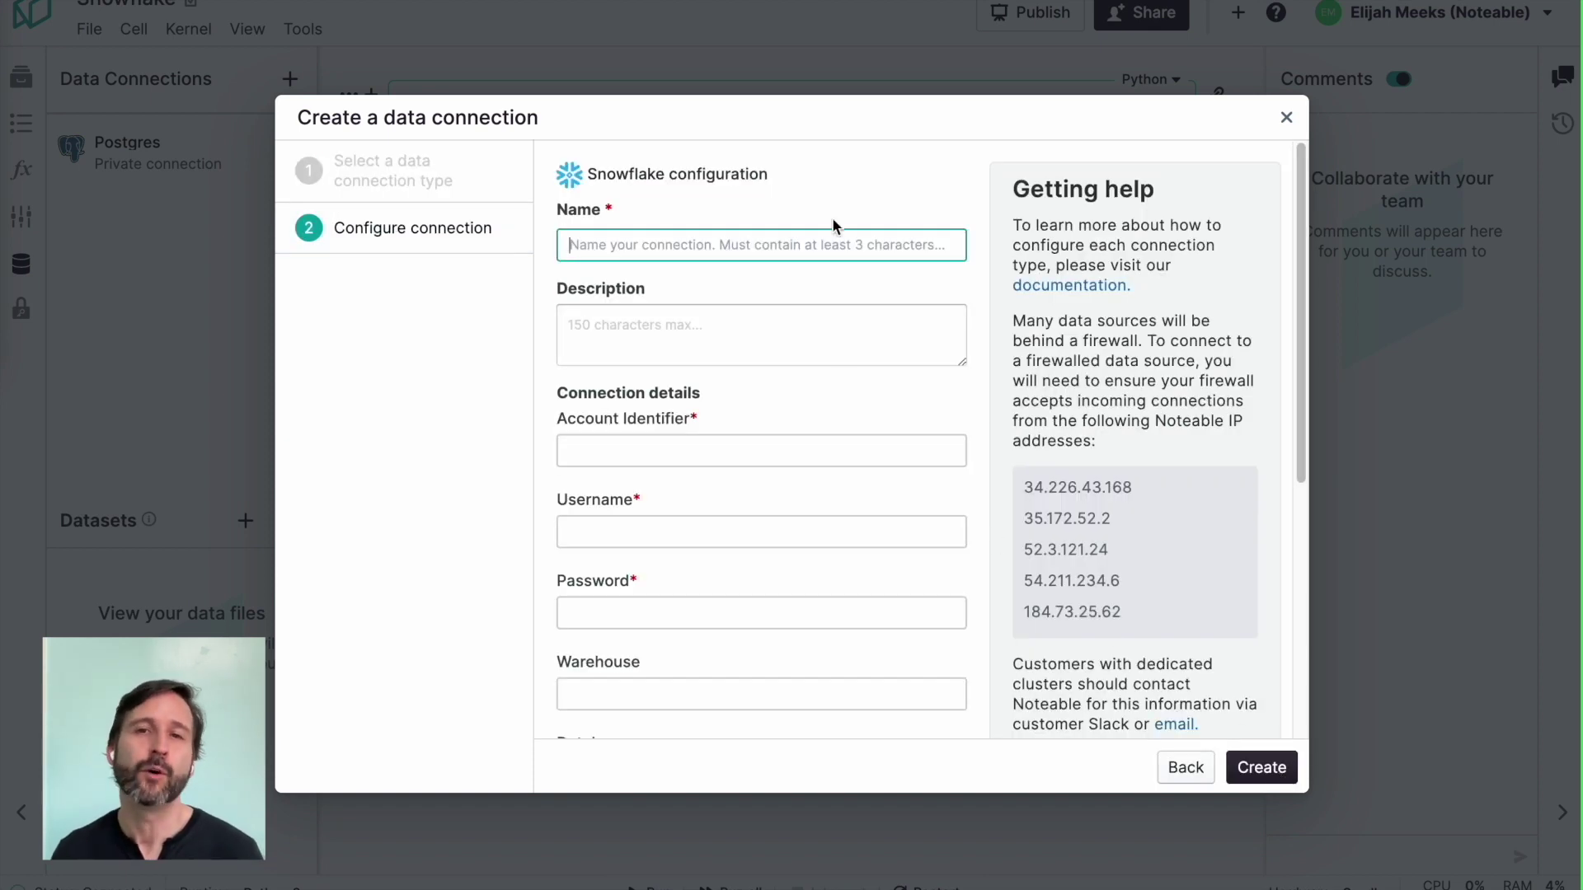
pyautogui.write('Snowflake Data')
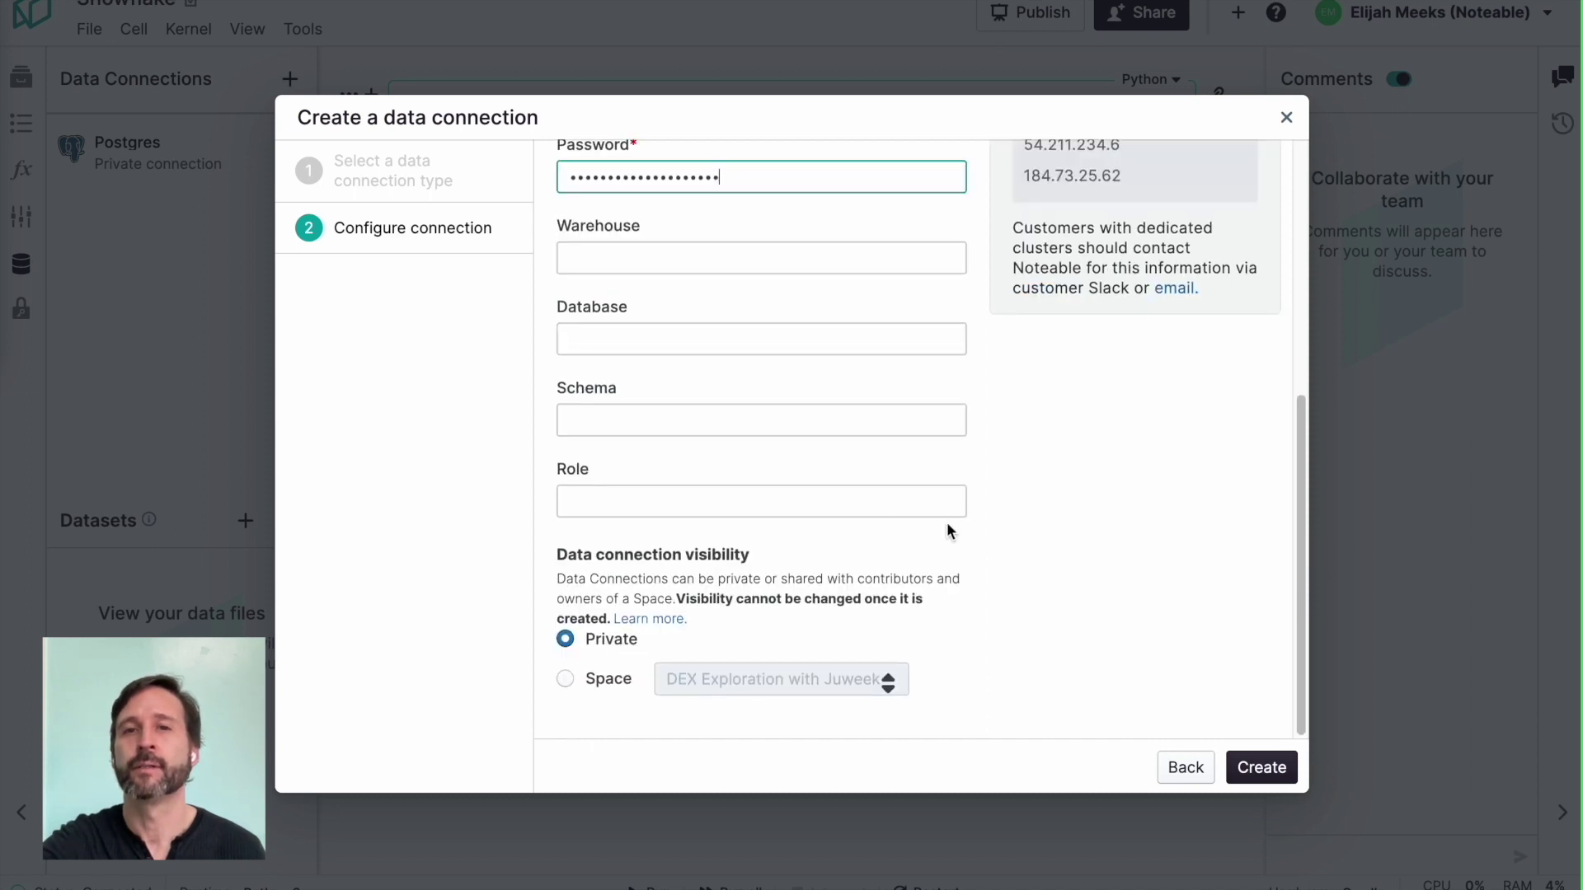
# Step: Set warehouse compute_wh, database snowflake_sample_data, schema tpcds_sf100tcl, create it, and restart the kernel
pyautogui.click(614, 247)
pyautogui.write('compute_wh')
pyautogui.click(631, 327)
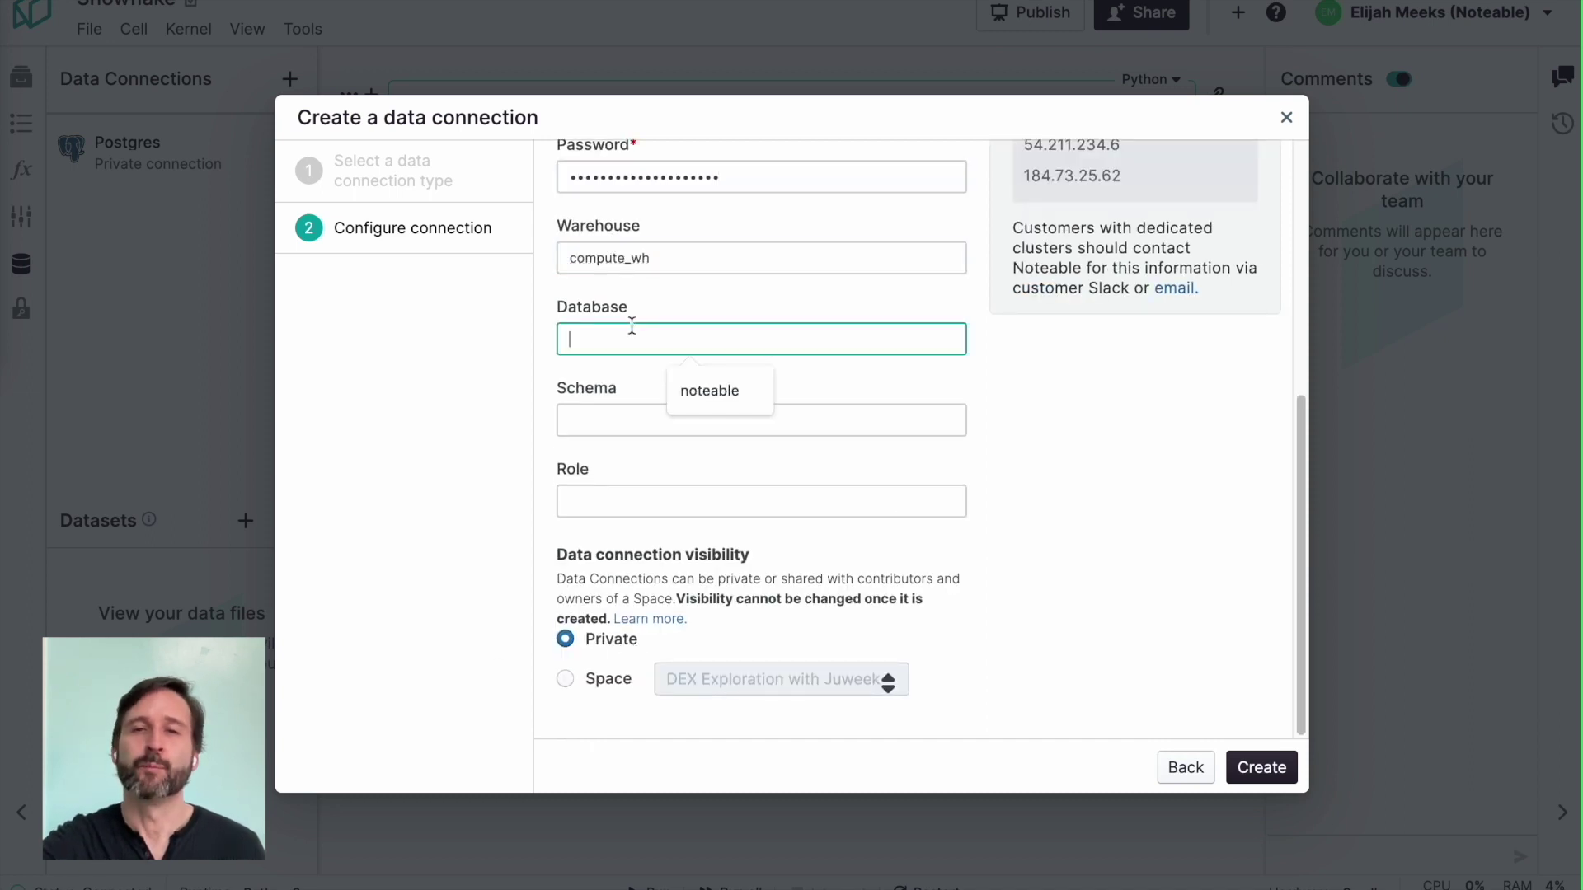
pyautogui.write('snowflake_sample_data')
pyautogui.click(648, 422)
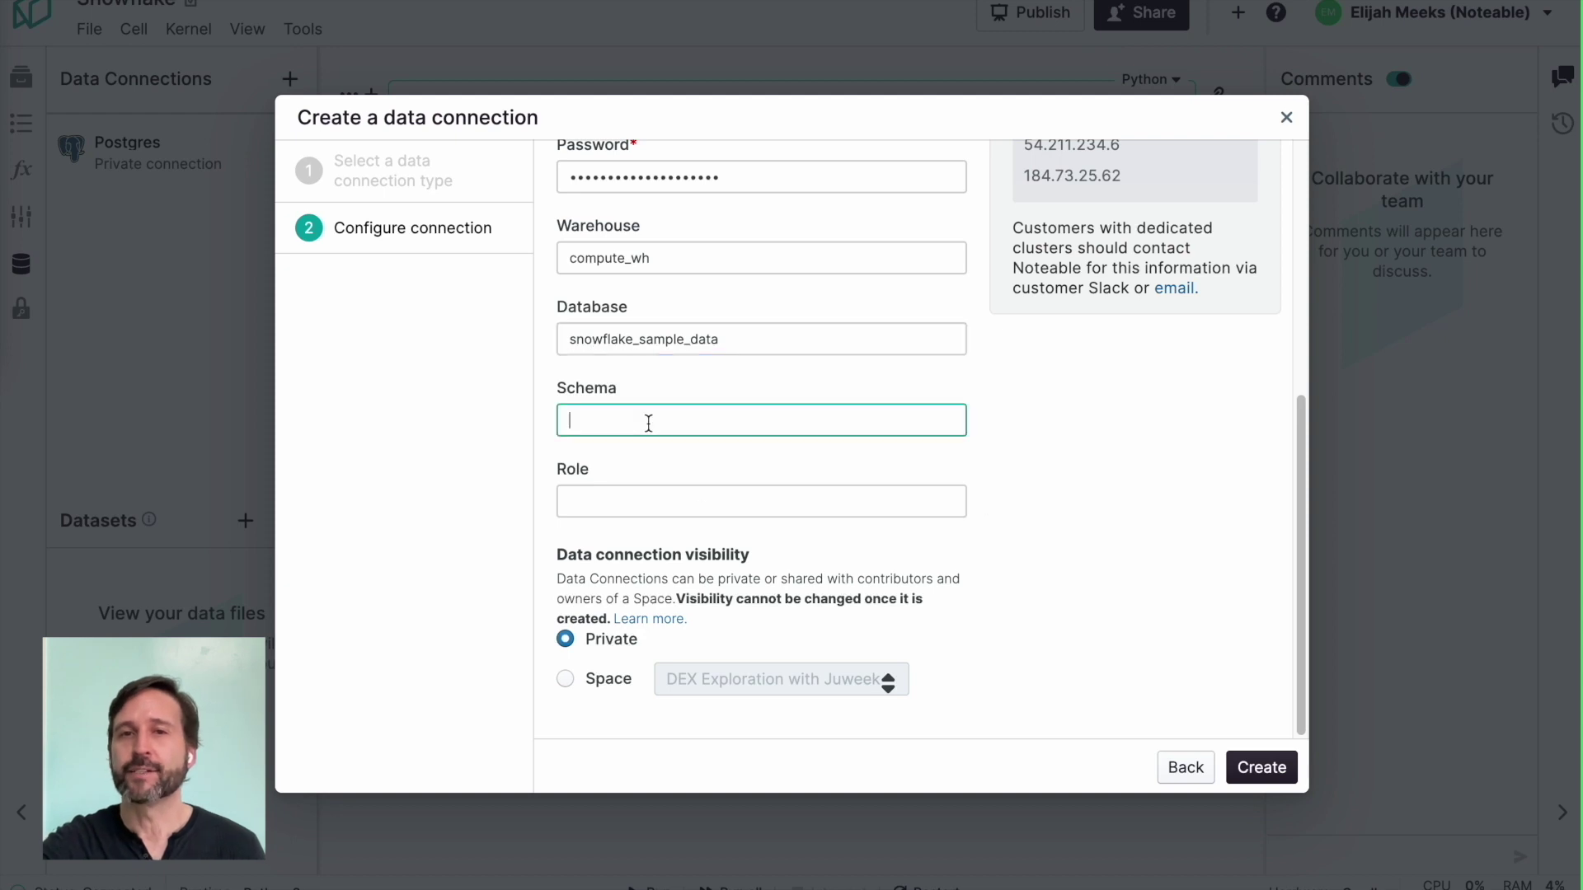
pyautogui.write('tpcds_sf100tcl')
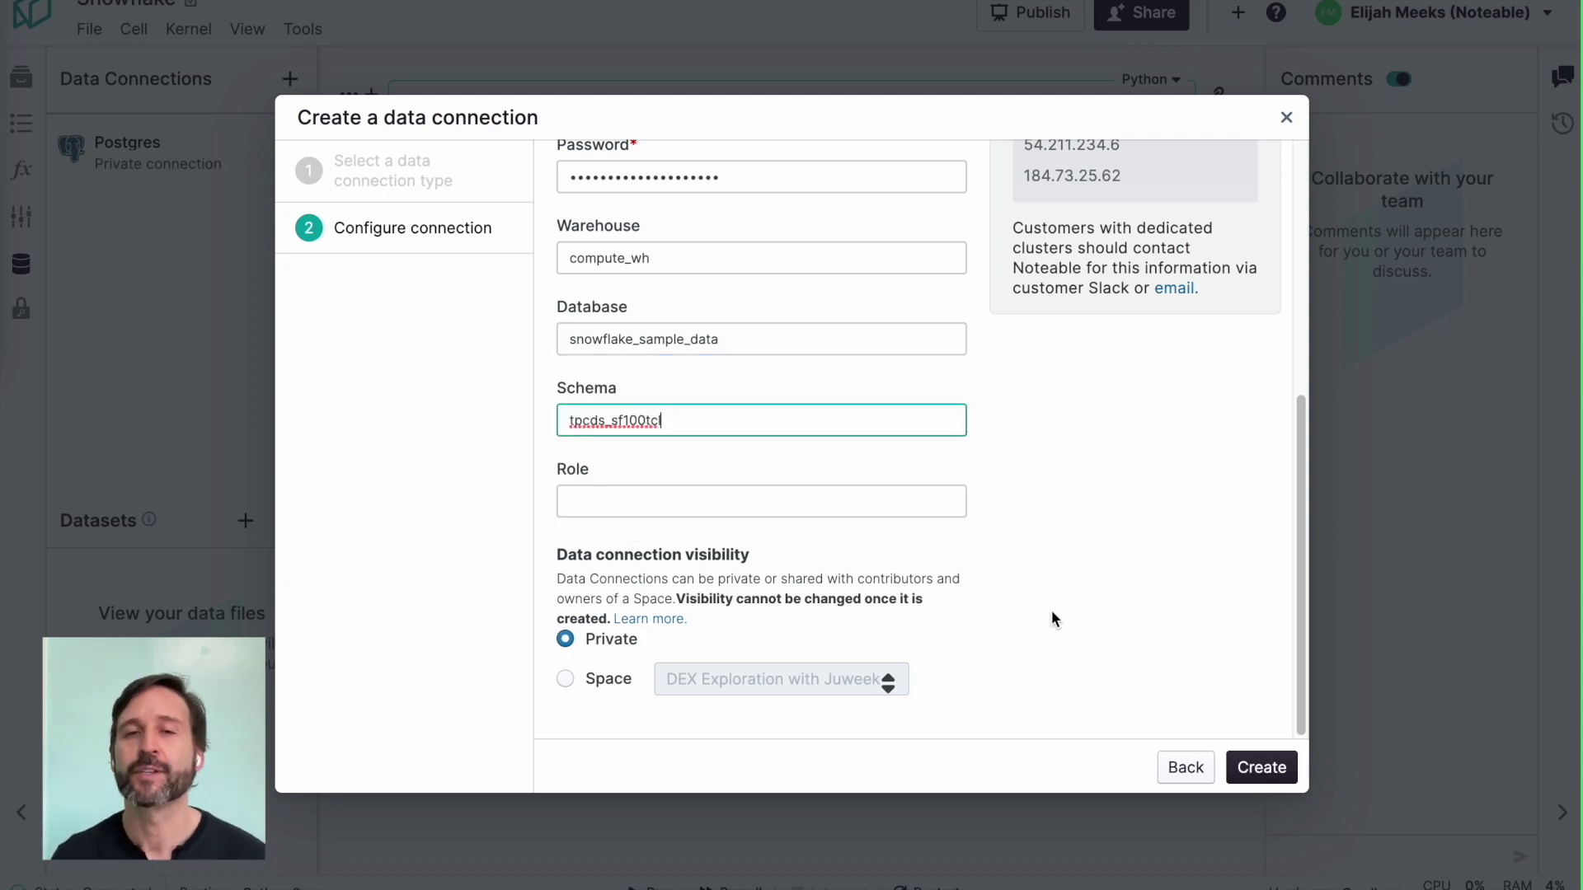
pyautogui.click(1261, 765)
pyautogui.click(1019, 509)
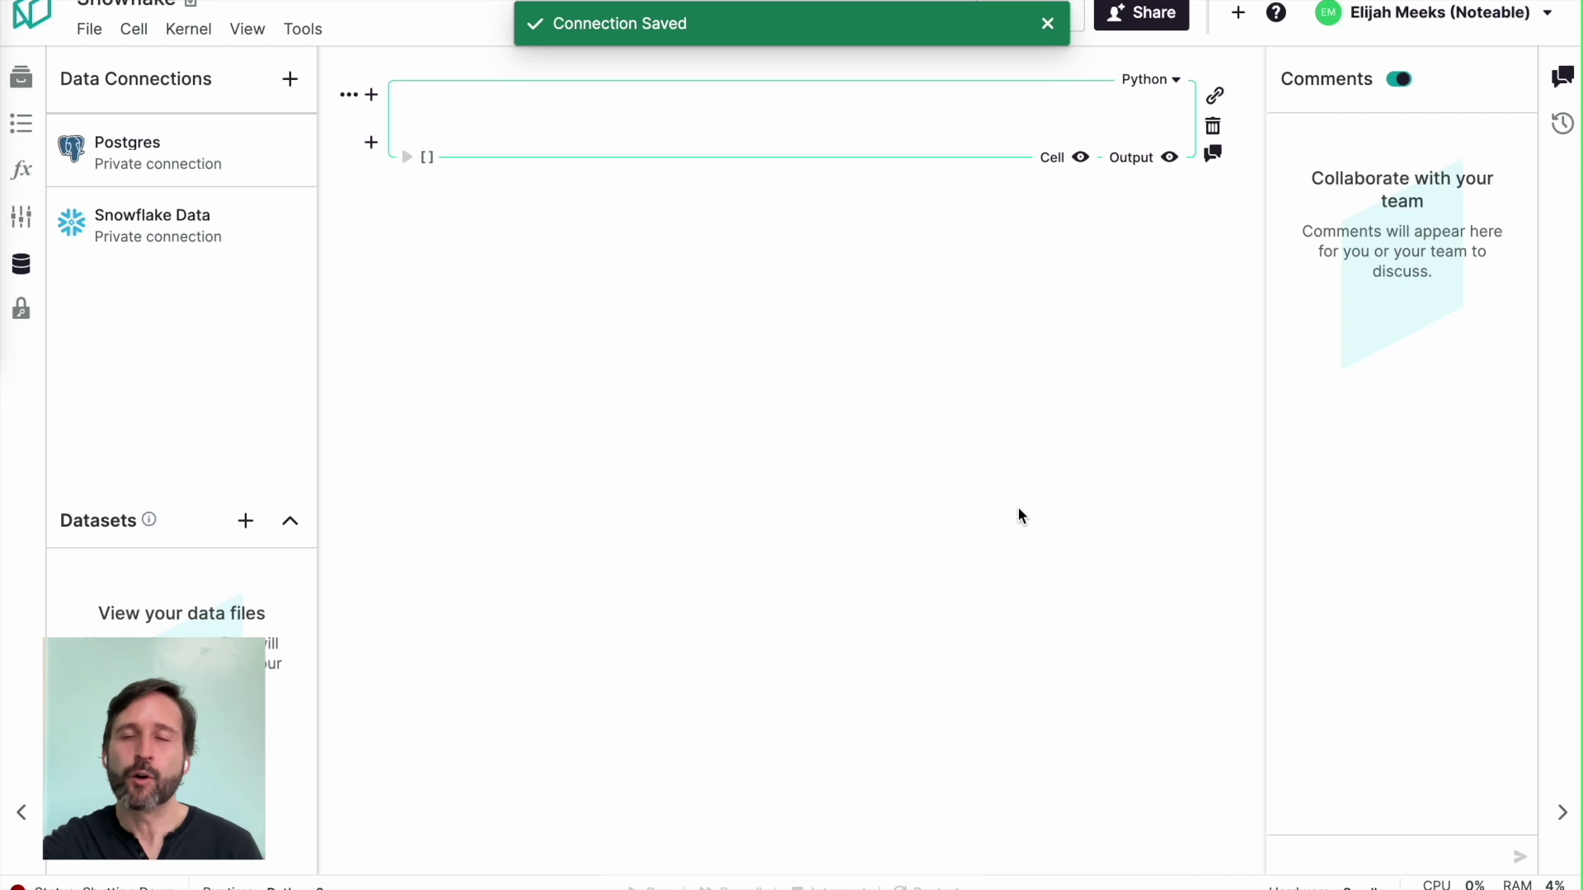
# Step: Refresh the Snowflake Data schema, switch ChatGPT to GPT-4, and explore the connection's schemas
pyautogui.click(298, 220)
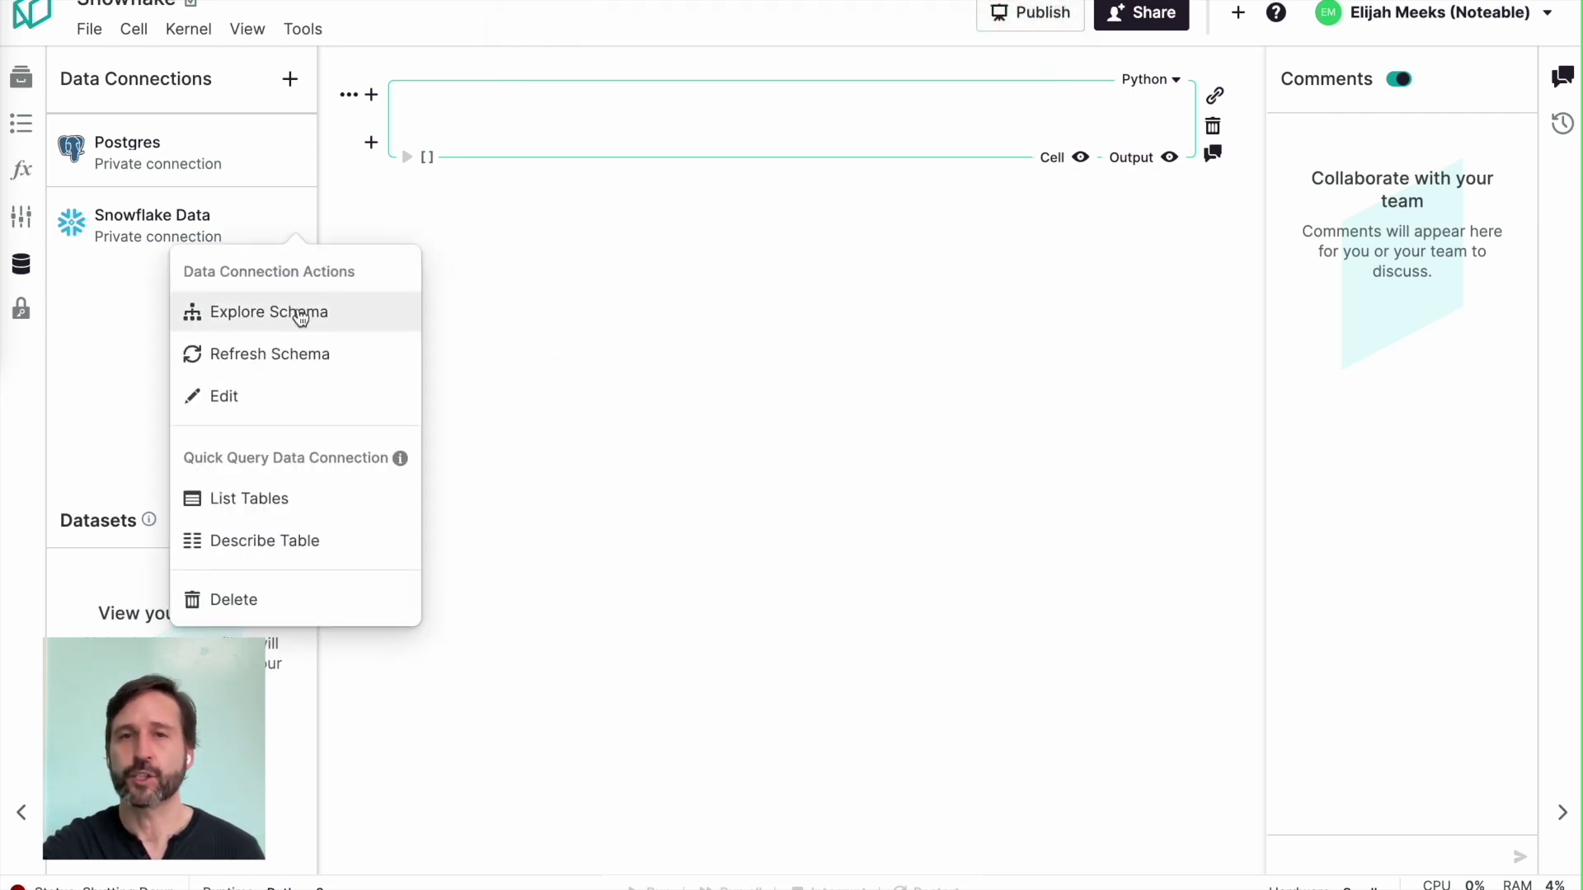
pyautogui.click(294, 338)
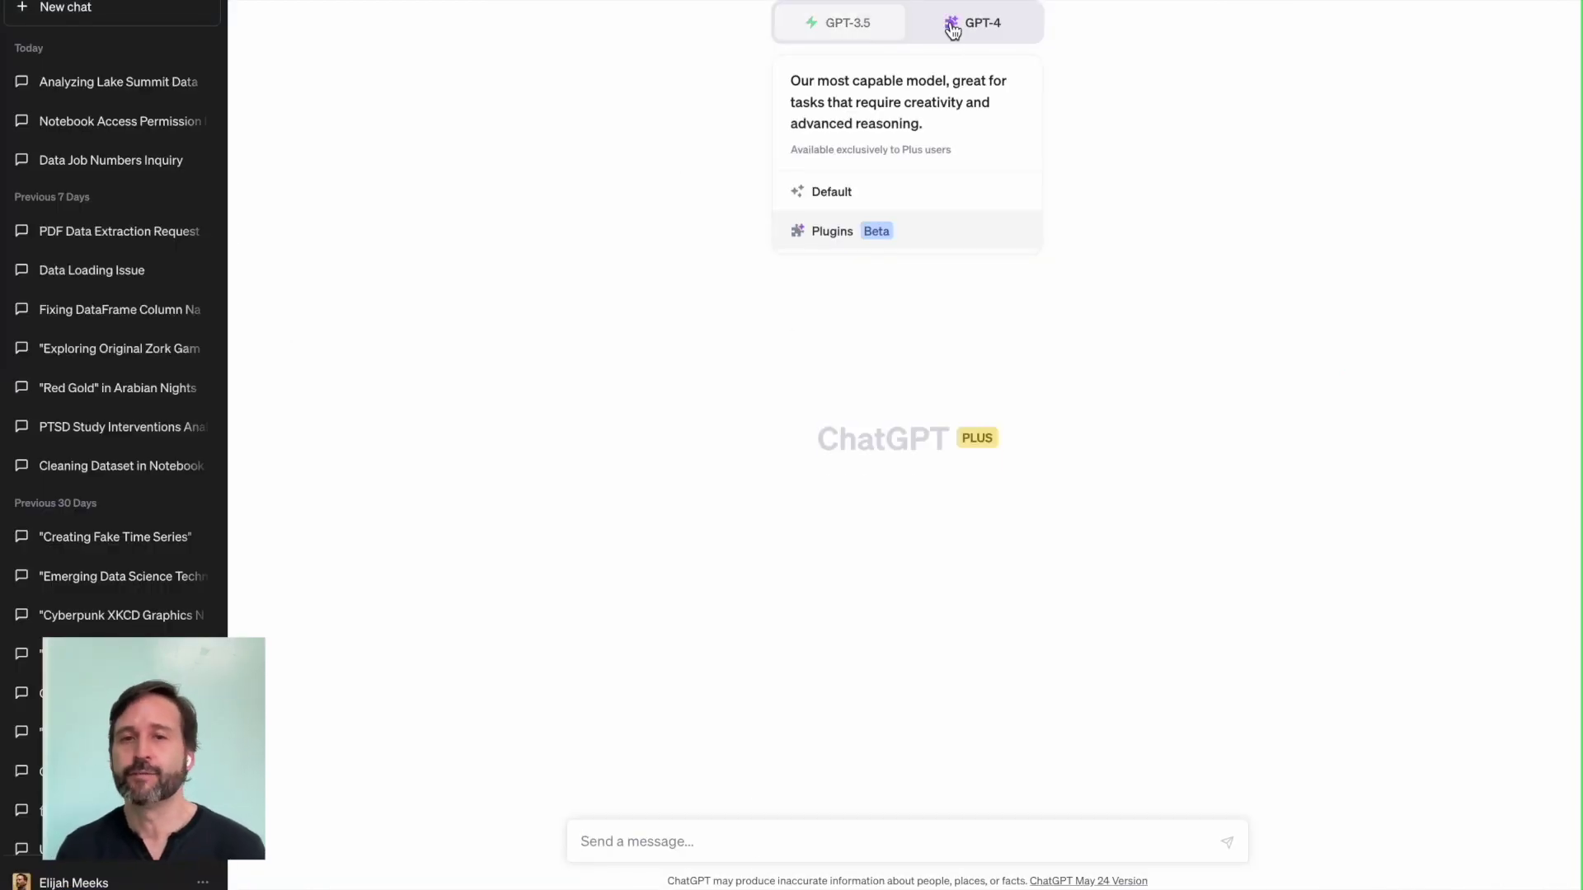
pyautogui.click(953, 31)
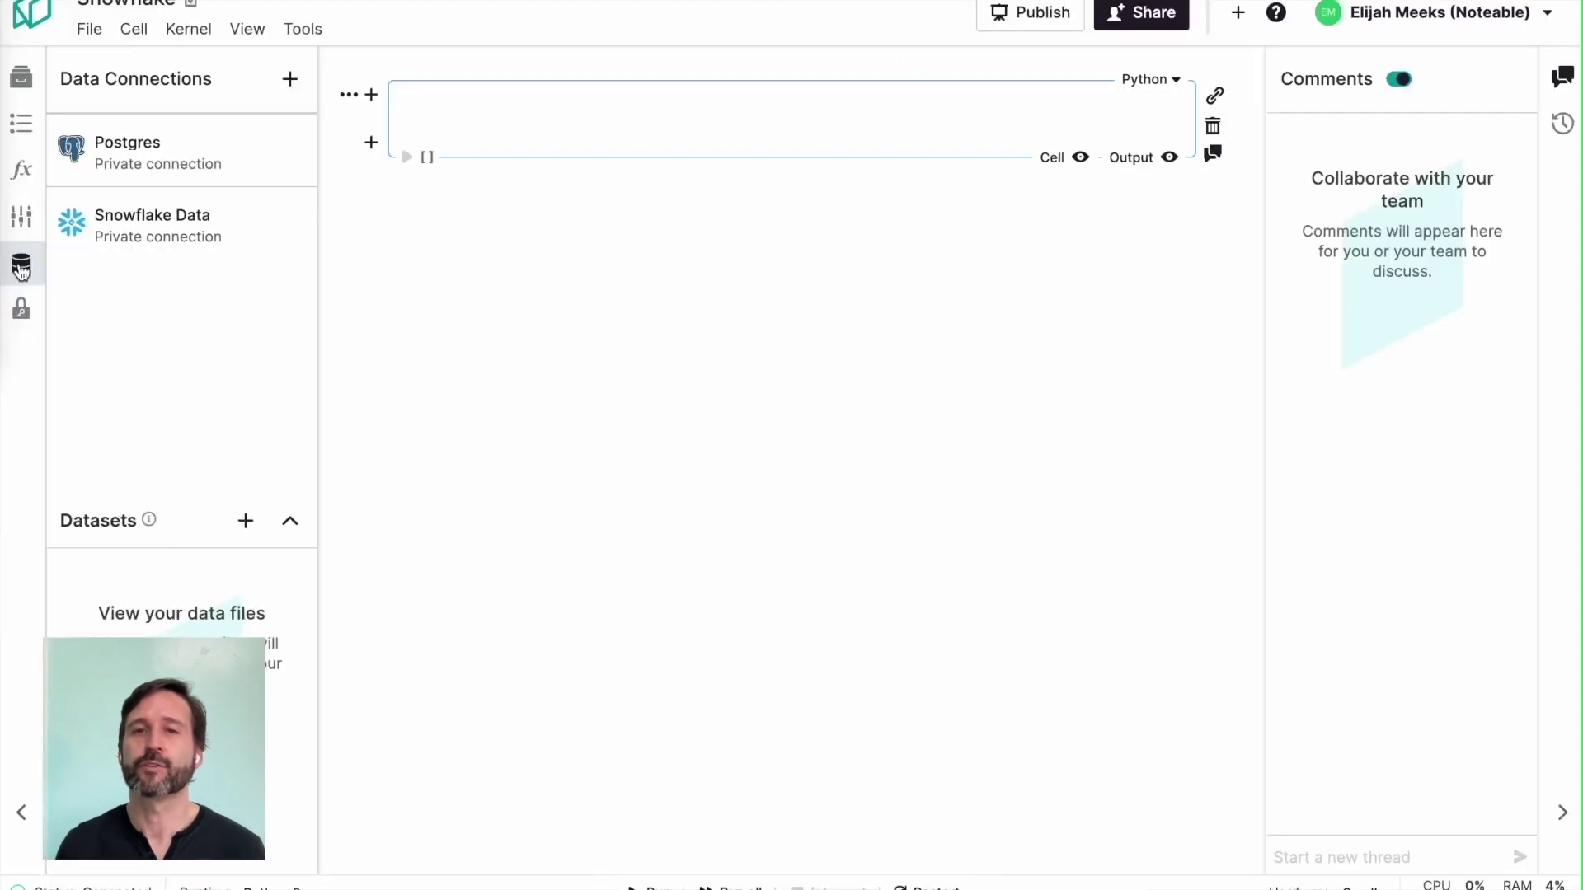
pyautogui.click(294, 219)
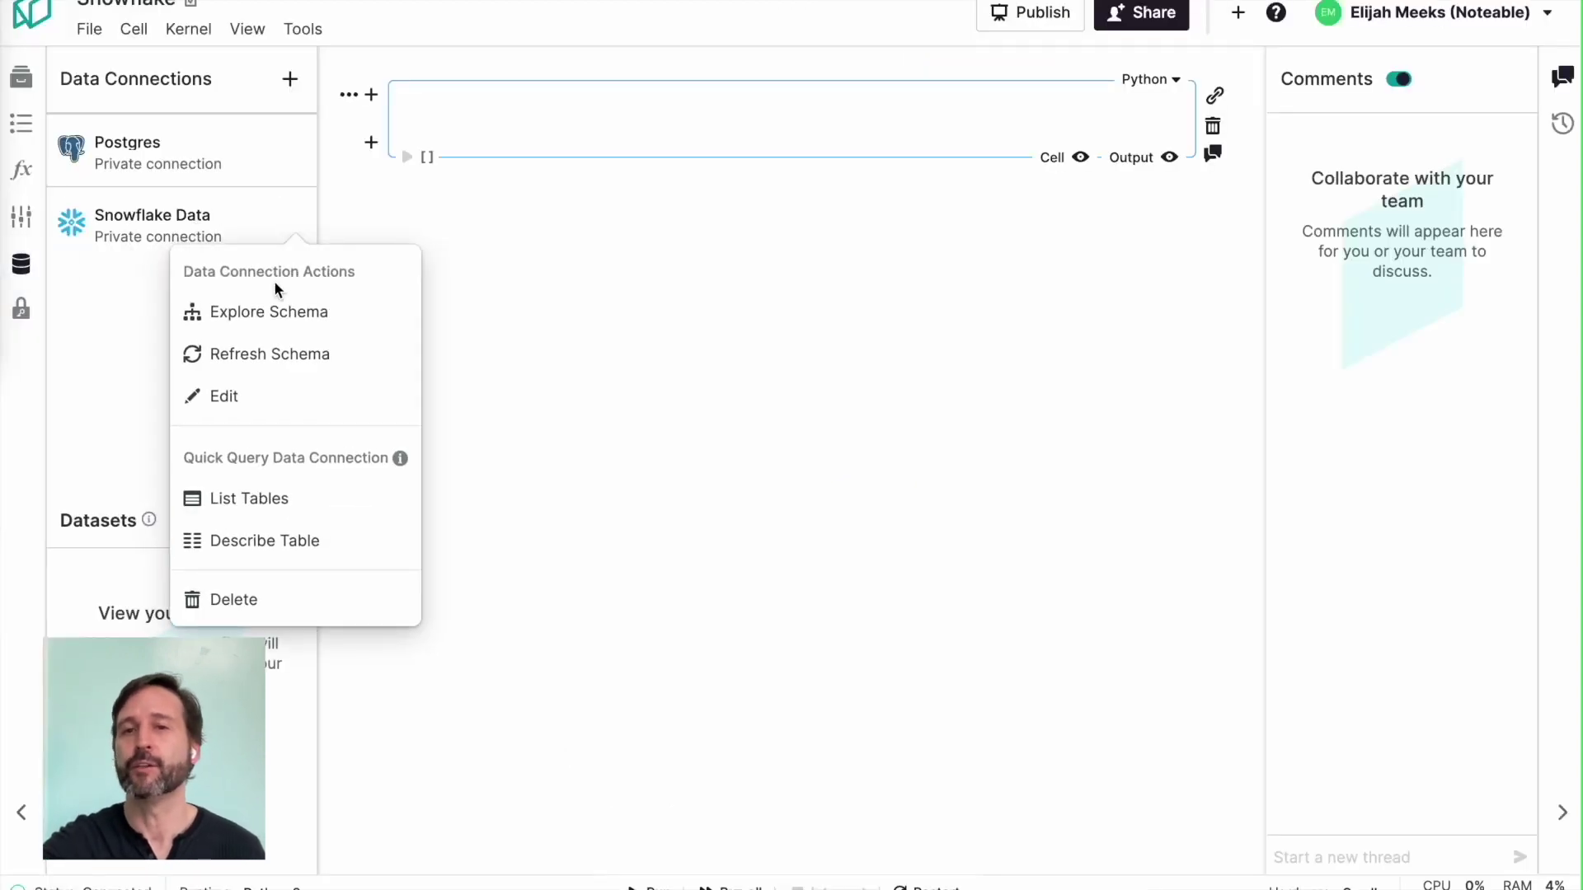
pyautogui.click(266, 311)
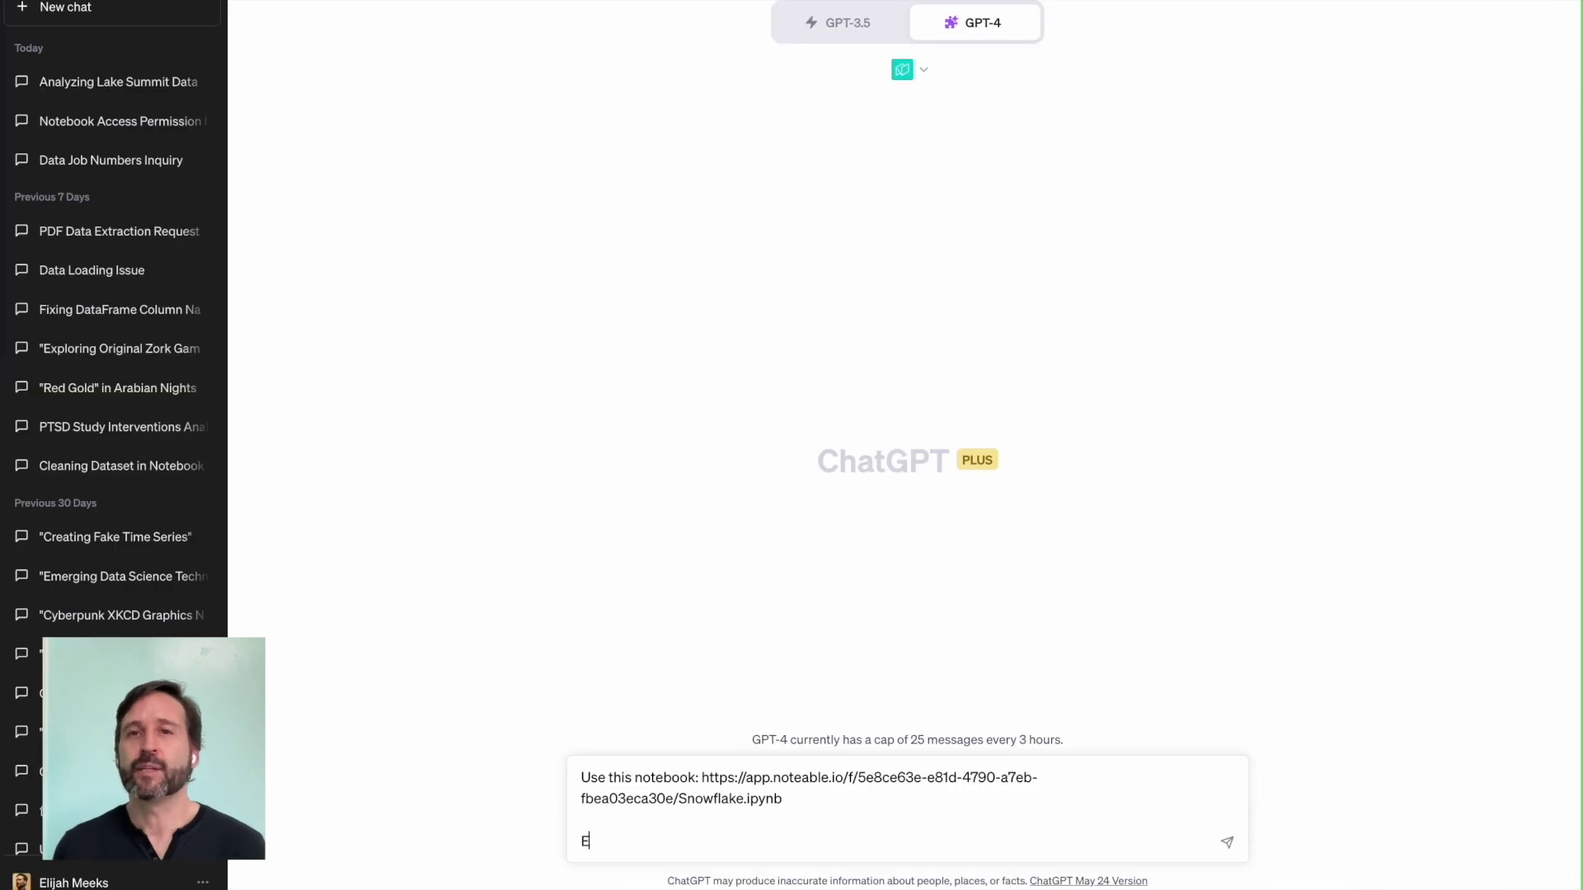
# Step: Request charts and analysis of Snowflake schema tpch_sf10, then begin a follow-up message
pyautogui.write('xamine the snowflake ')
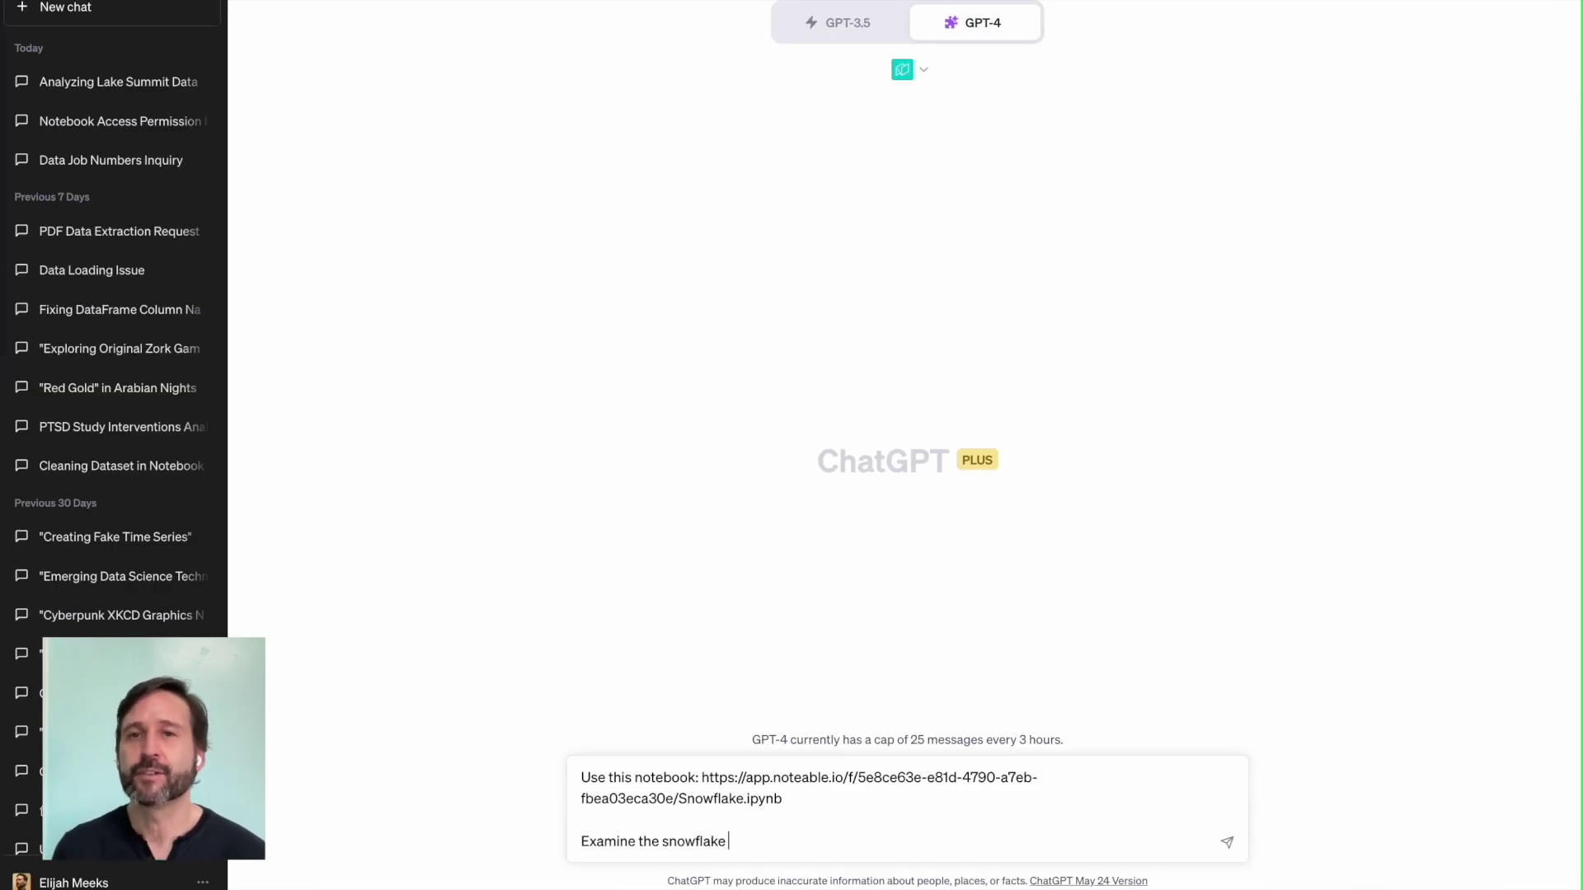
pyautogui.write('database schema tpch_sf10')
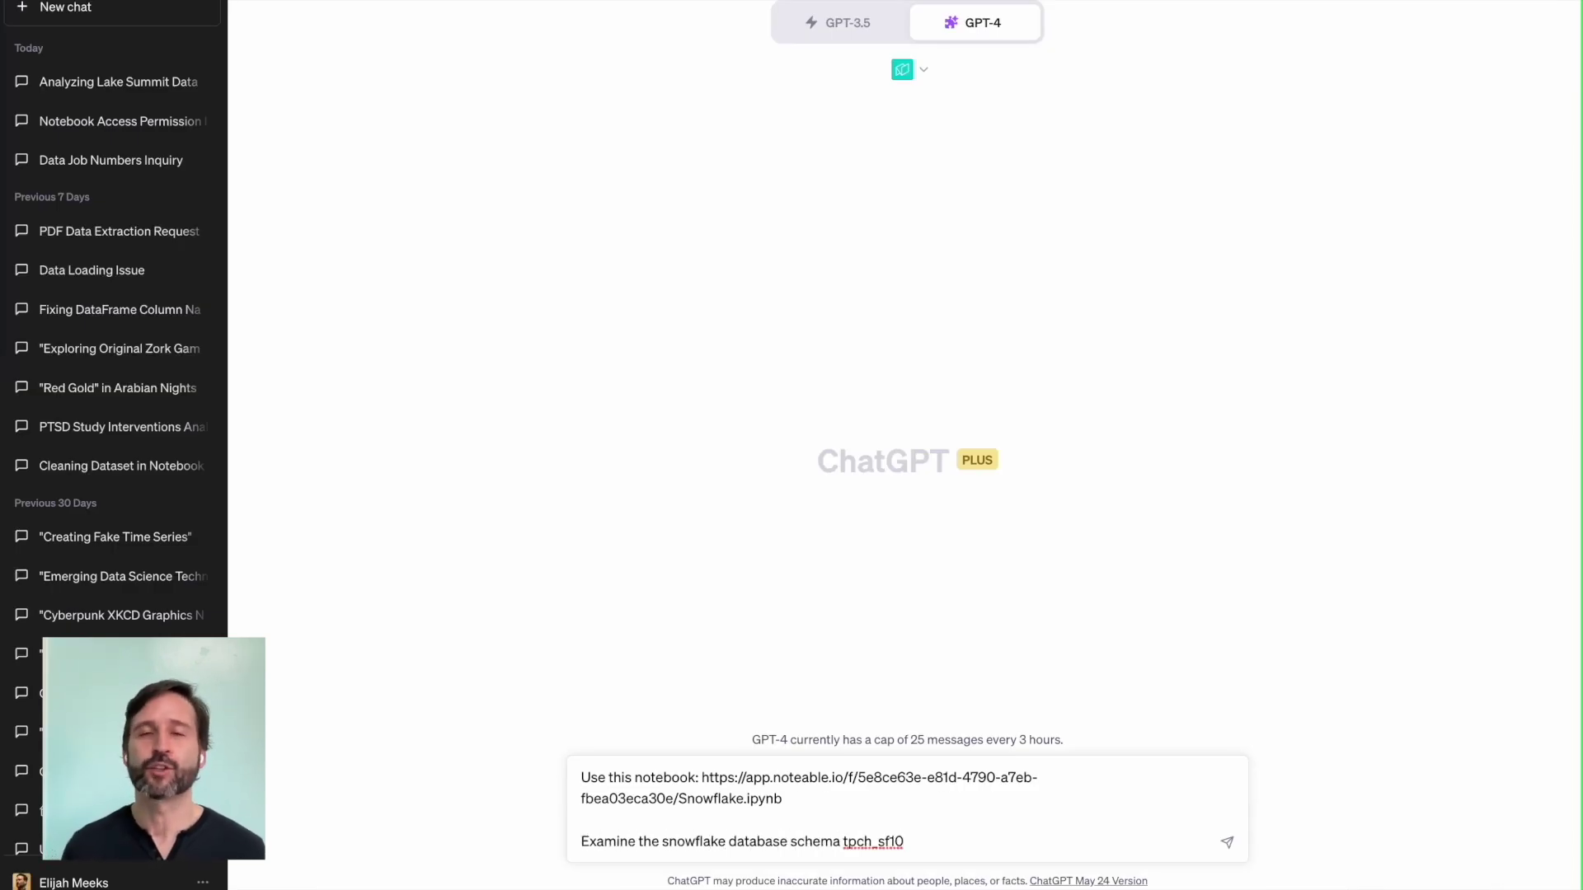
pyautogui.write(' and give me ')
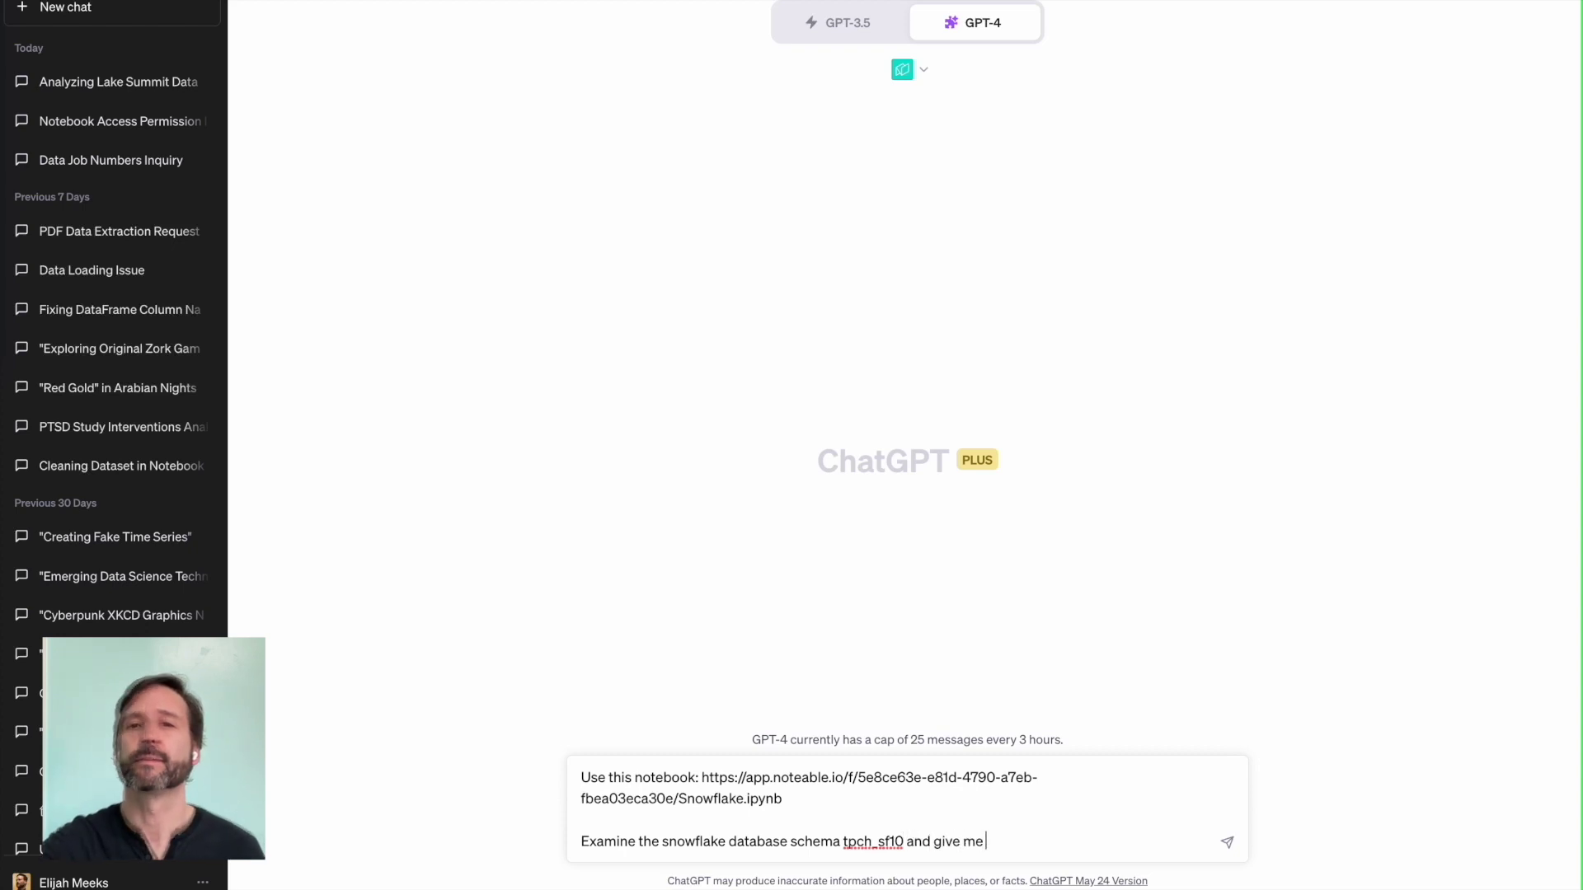
pyautogui.write('charts and analysis of its structure.')
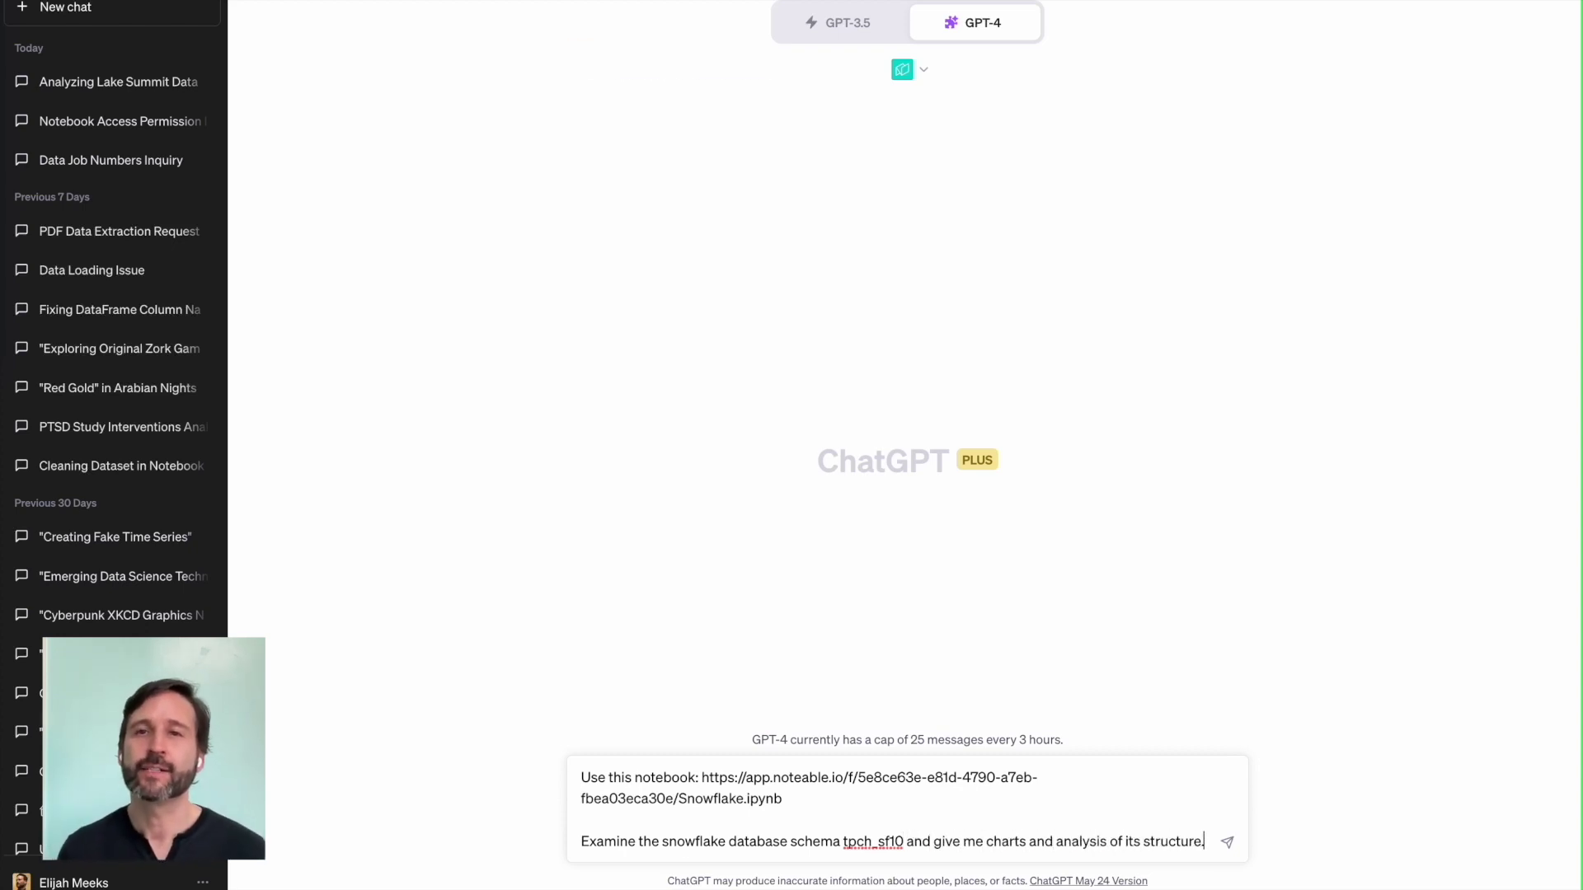
pyautogui.press('Return')
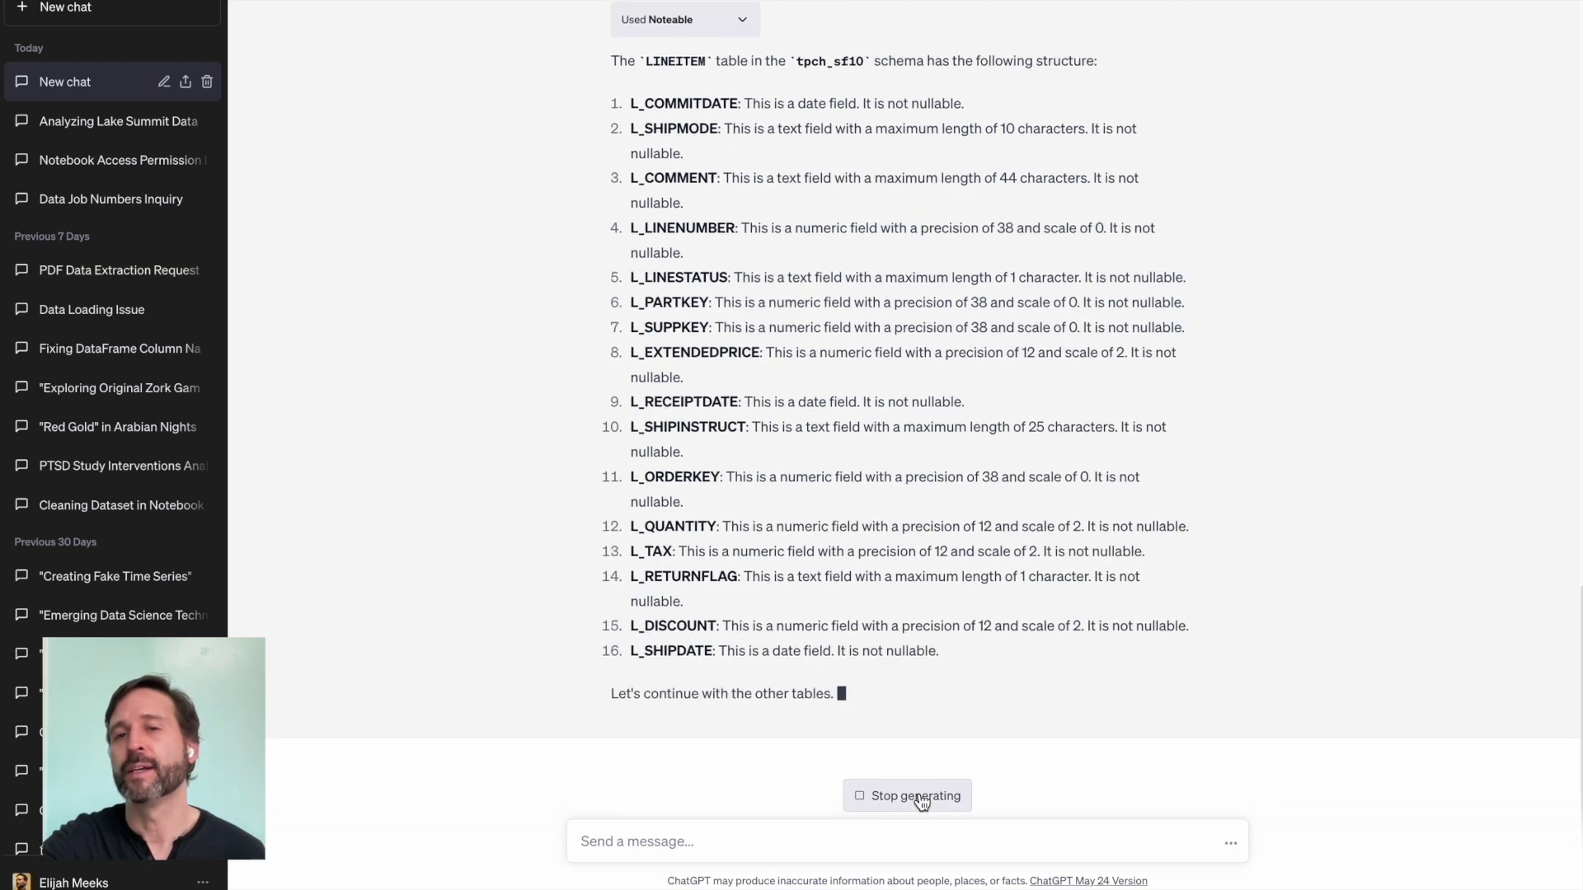
pyautogui.click(790, 835)
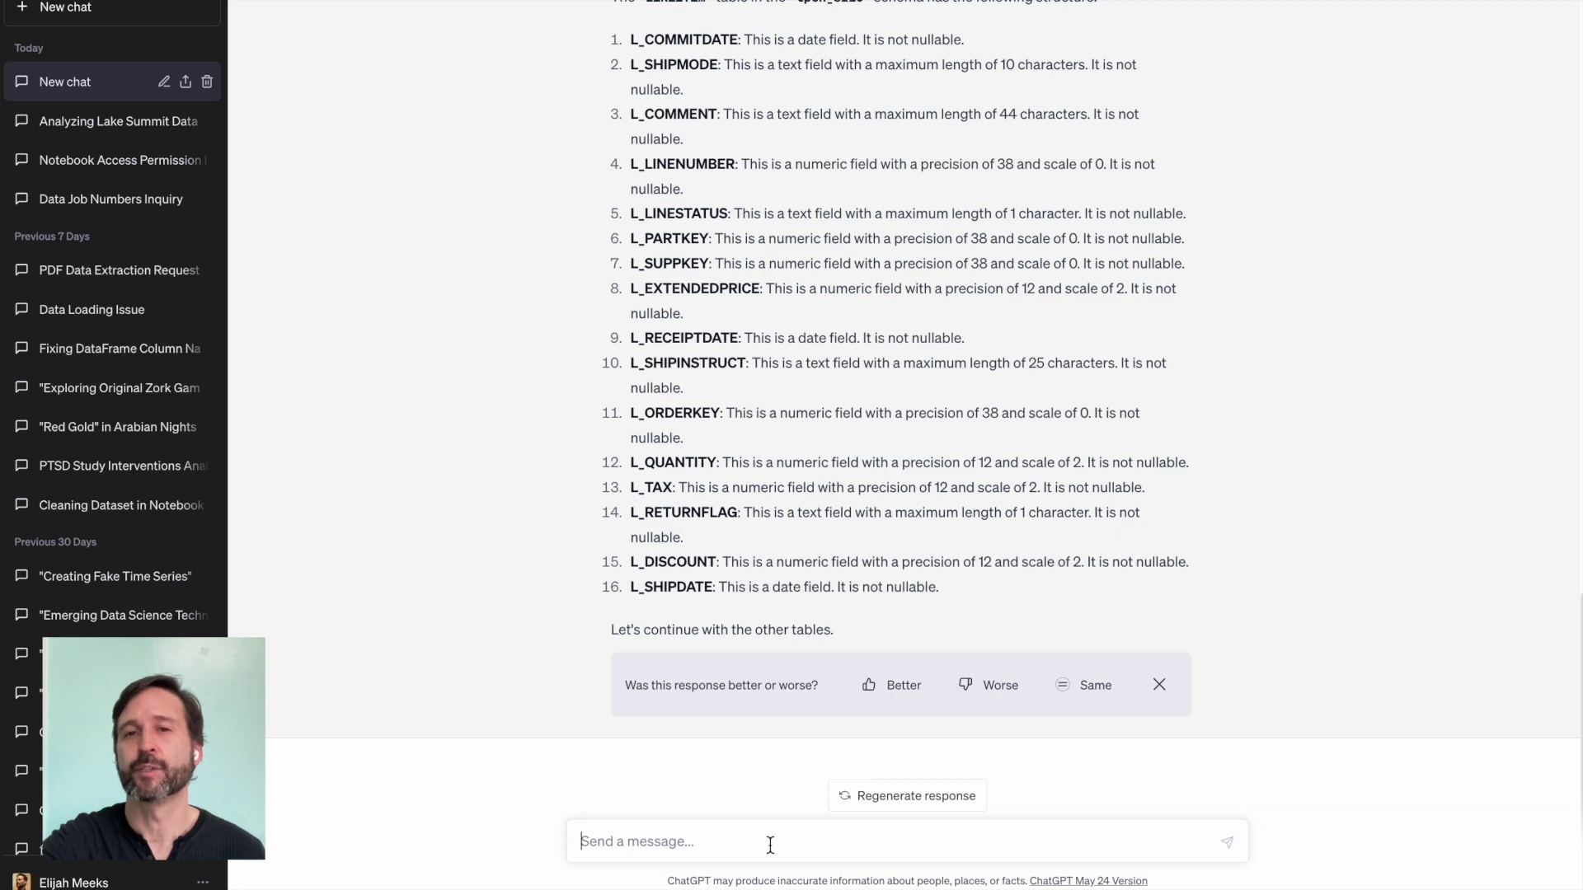
pyautogui.write('I')
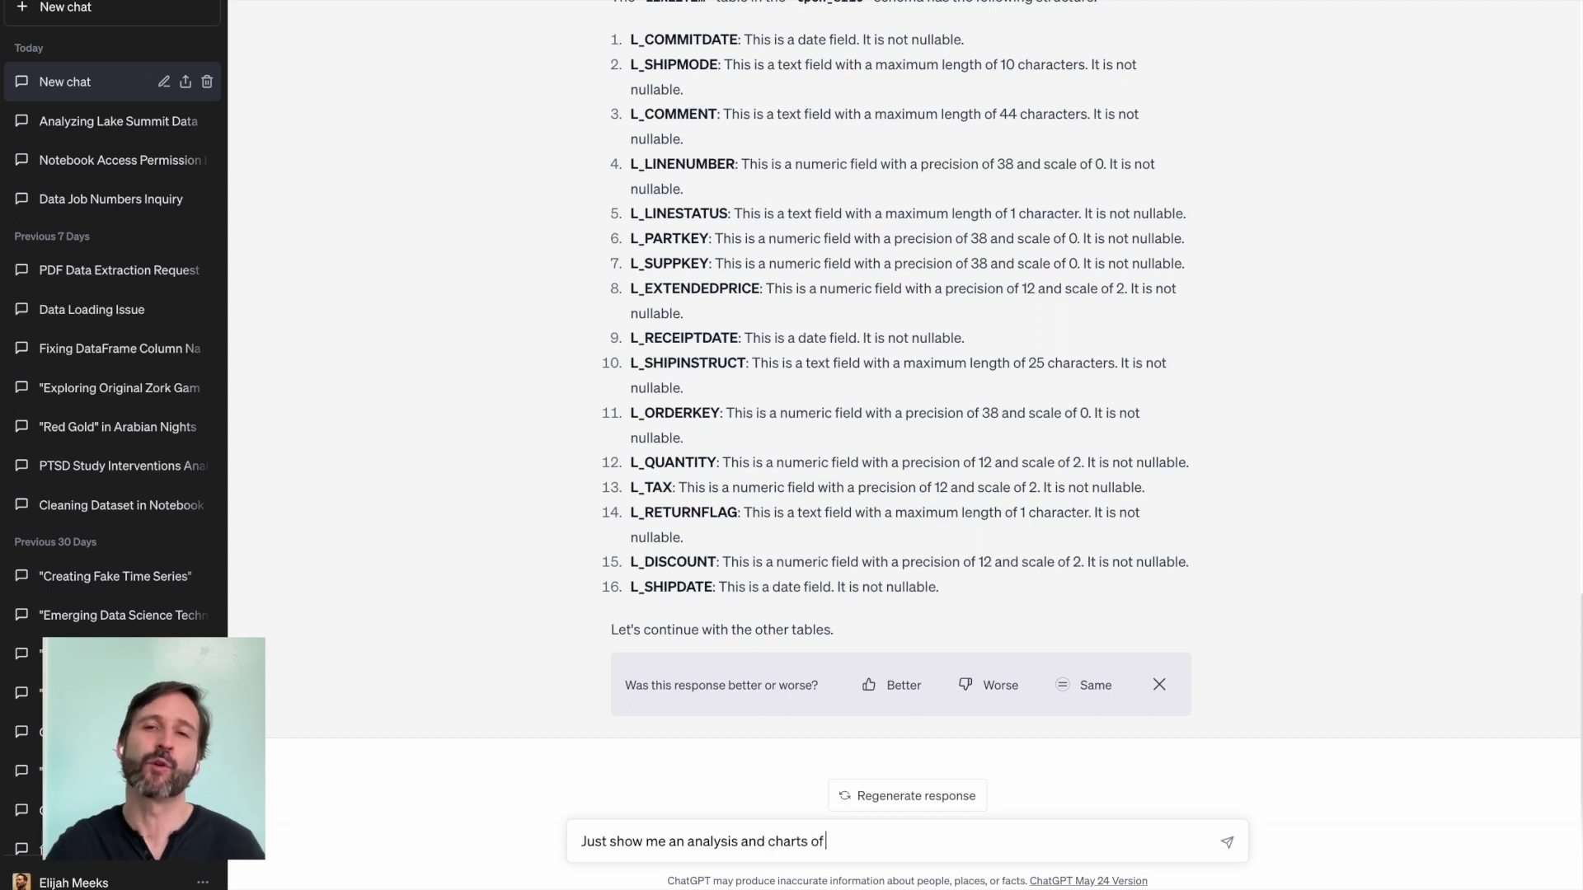
# Step: Ask for analysis and charts of just the CUSTOMER table and scroll through the resulting reply
pyautogui.write('the CUSTOMER table')
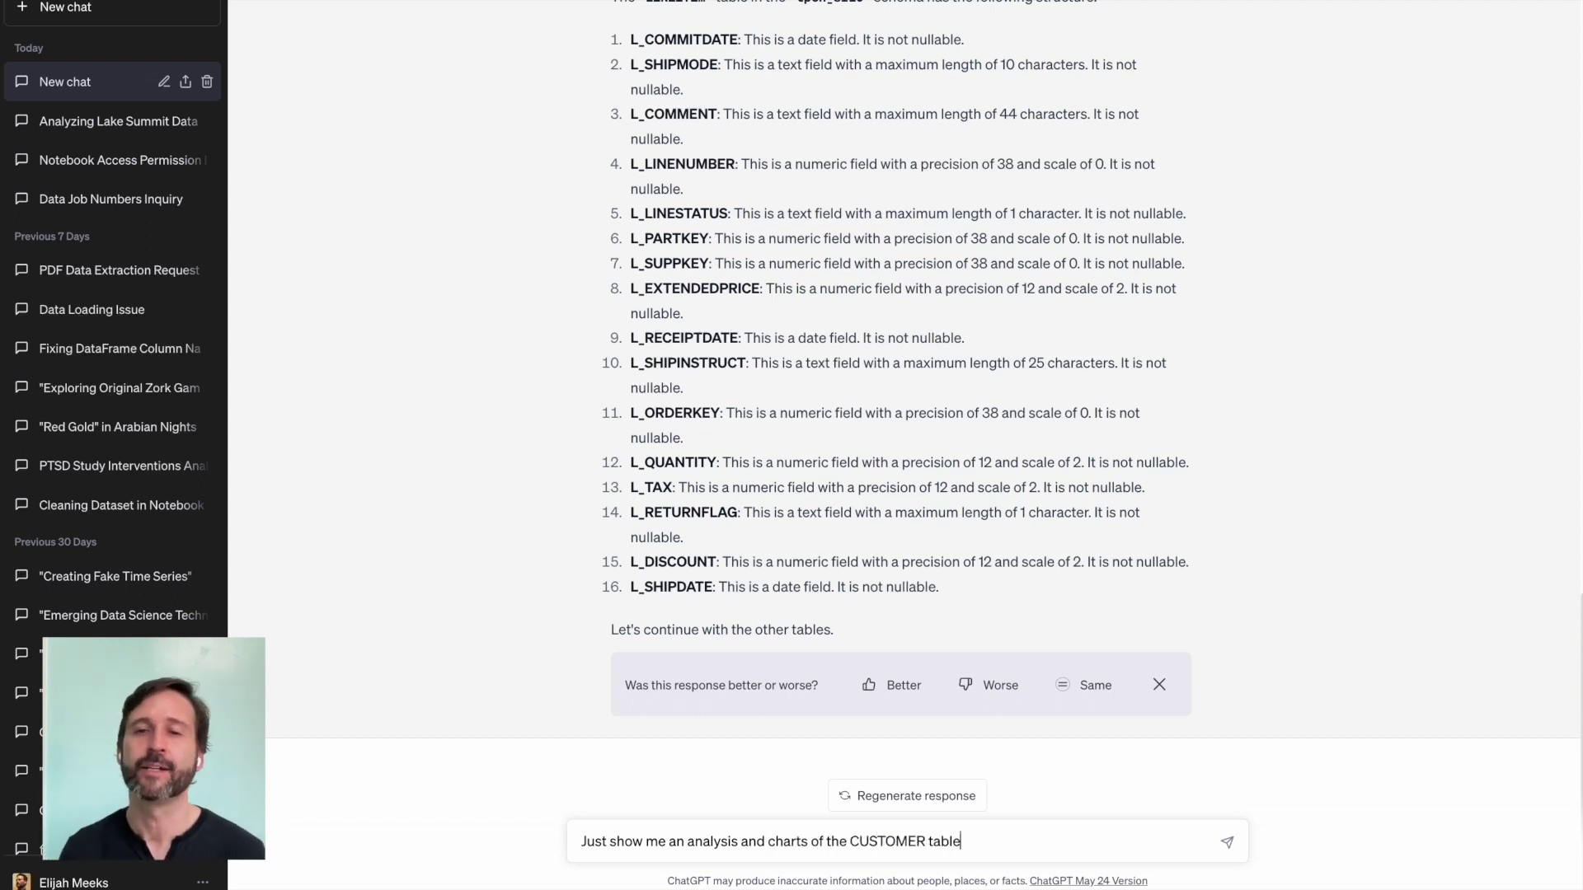
pyautogui.write('.')
pyautogui.press('Return')
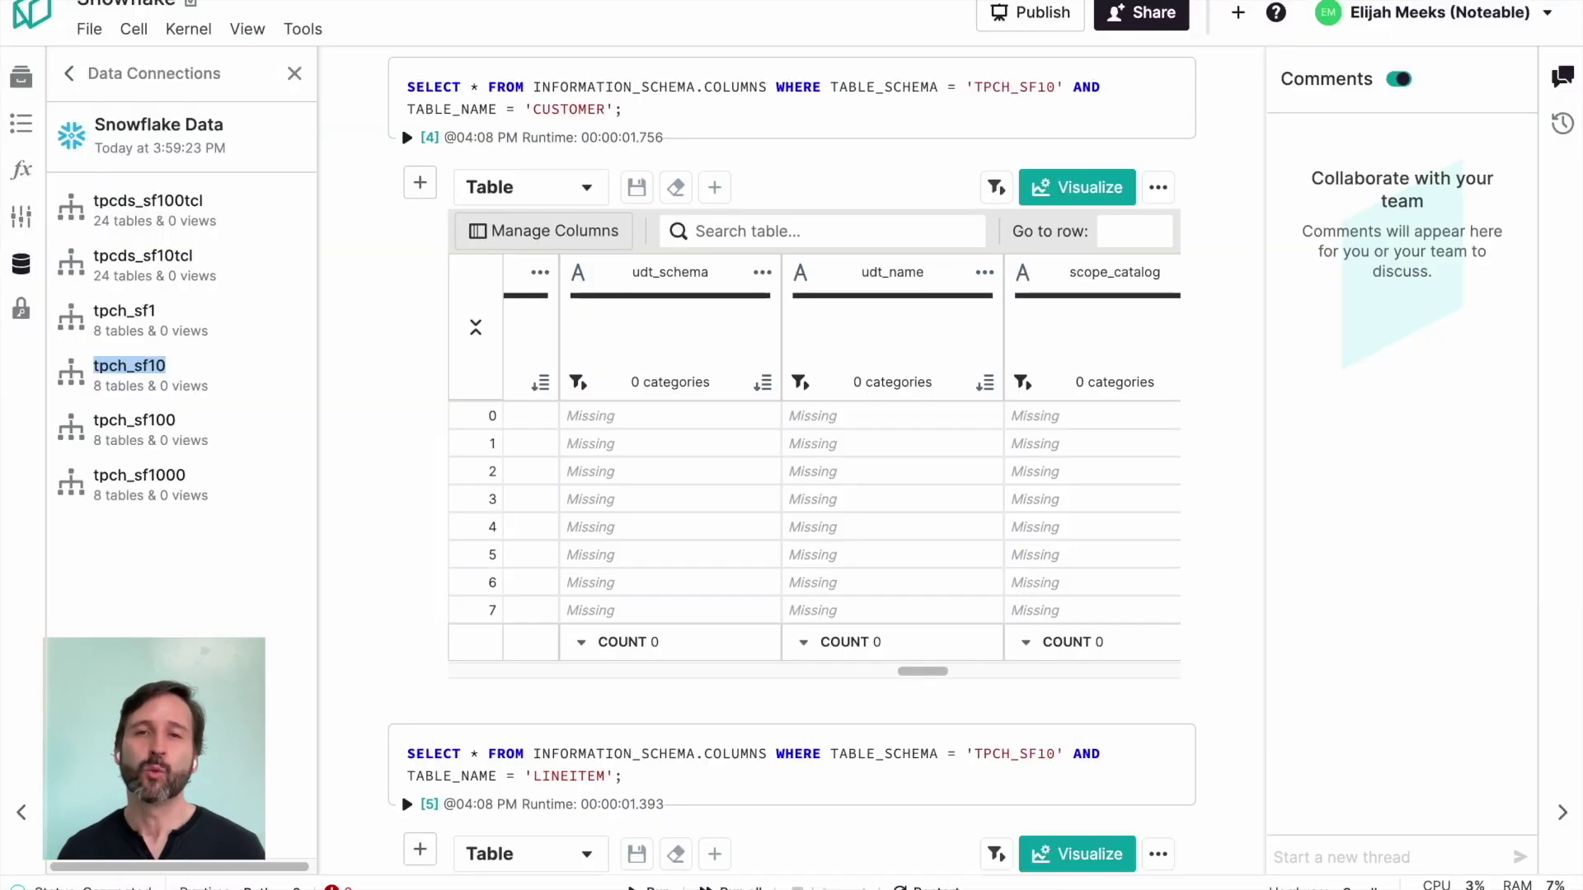
pyautogui.scroll(-15, 1007, 310)
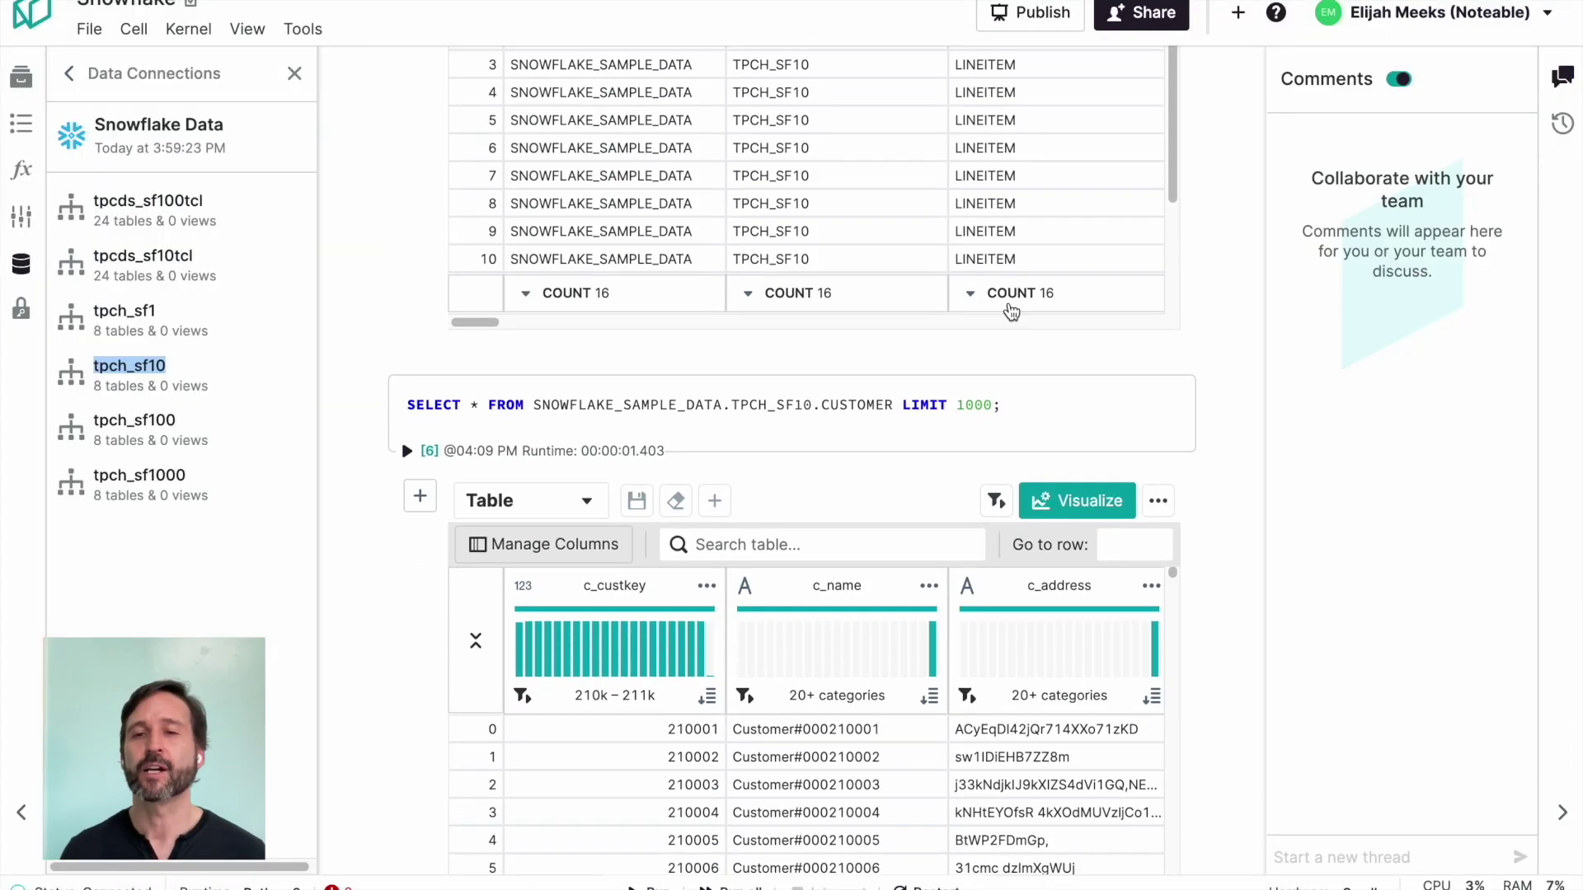
pyautogui.scroll(-20, 1072, 508)
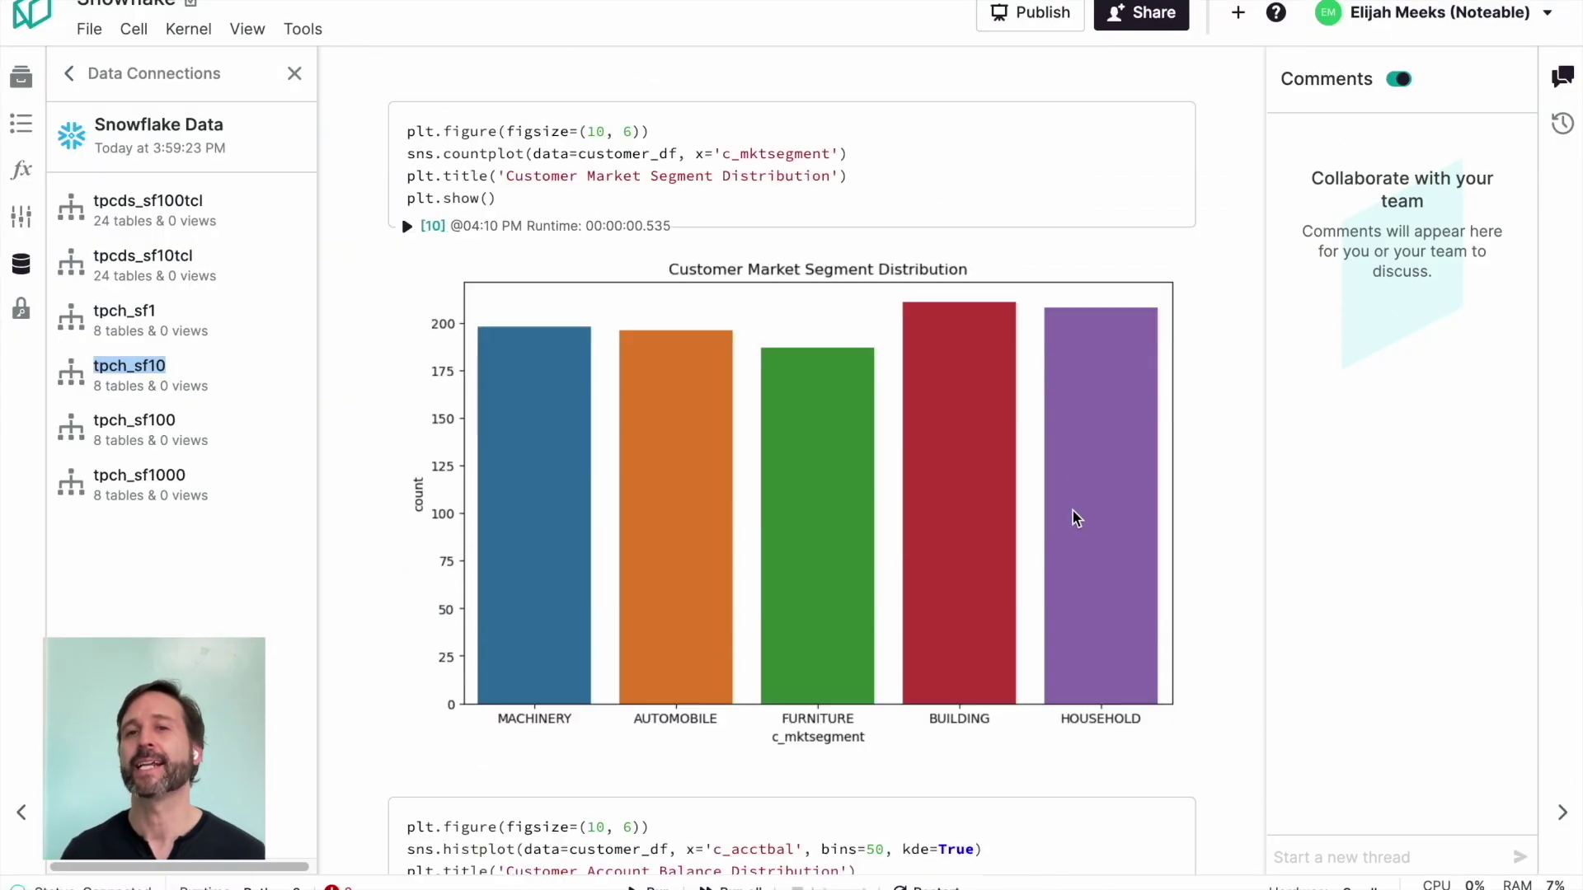
pyautogui.scroll(-5, 1072, 518)
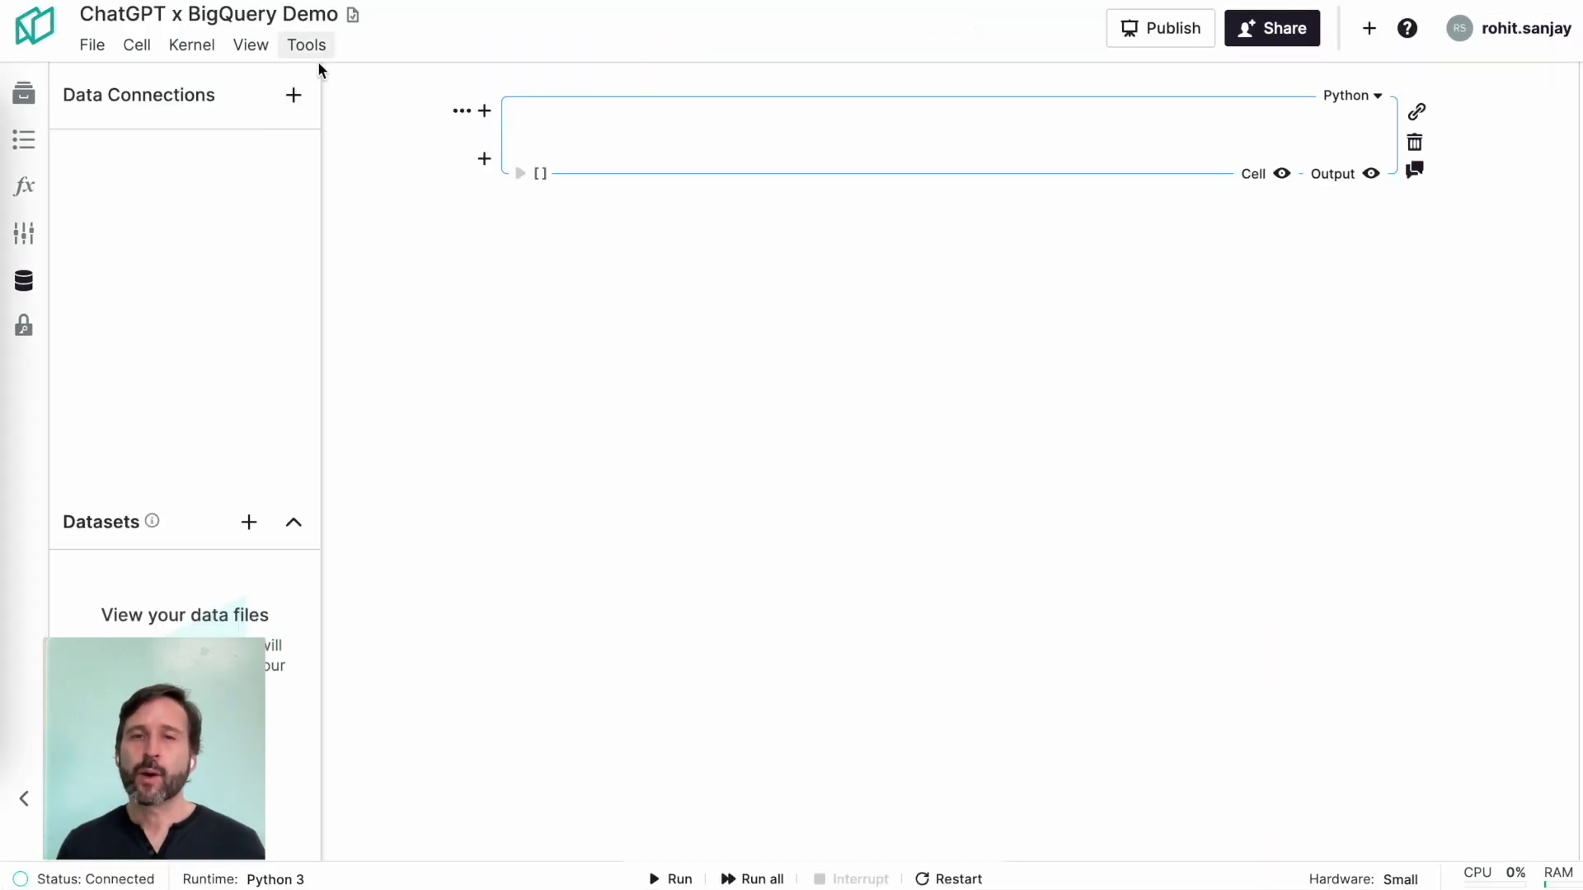
# Step: Start a new BigQuery data connection and name it 'bigquery_demo'
pyautogui.click(294, 95)
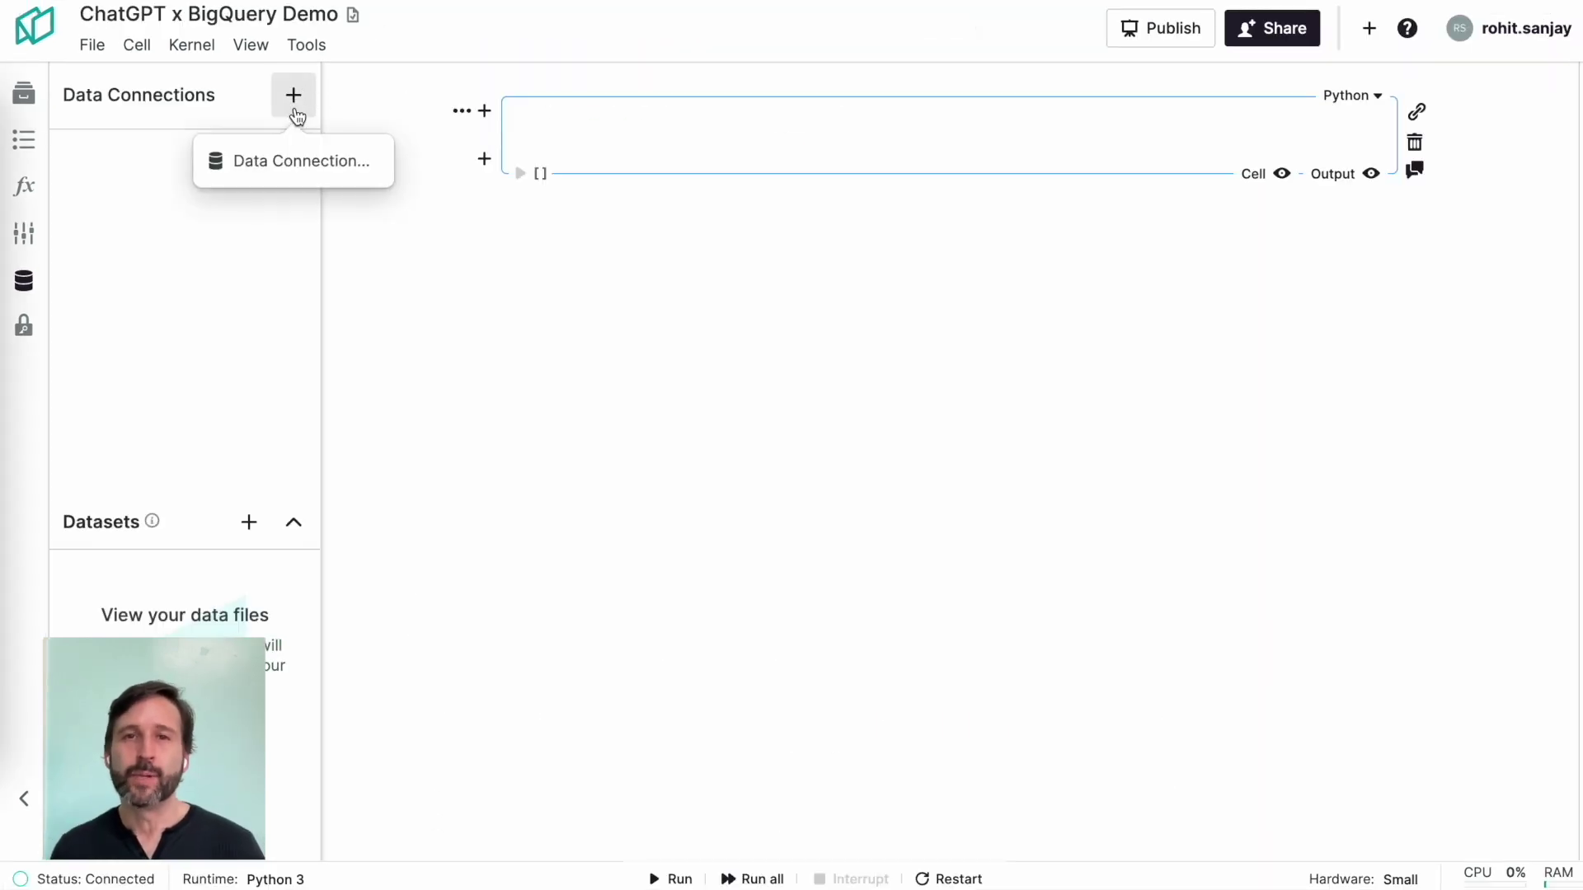
pyautogui.click(300, 159)
pyautogui.click(961, 239)
pyautogui.click(1294, 753)
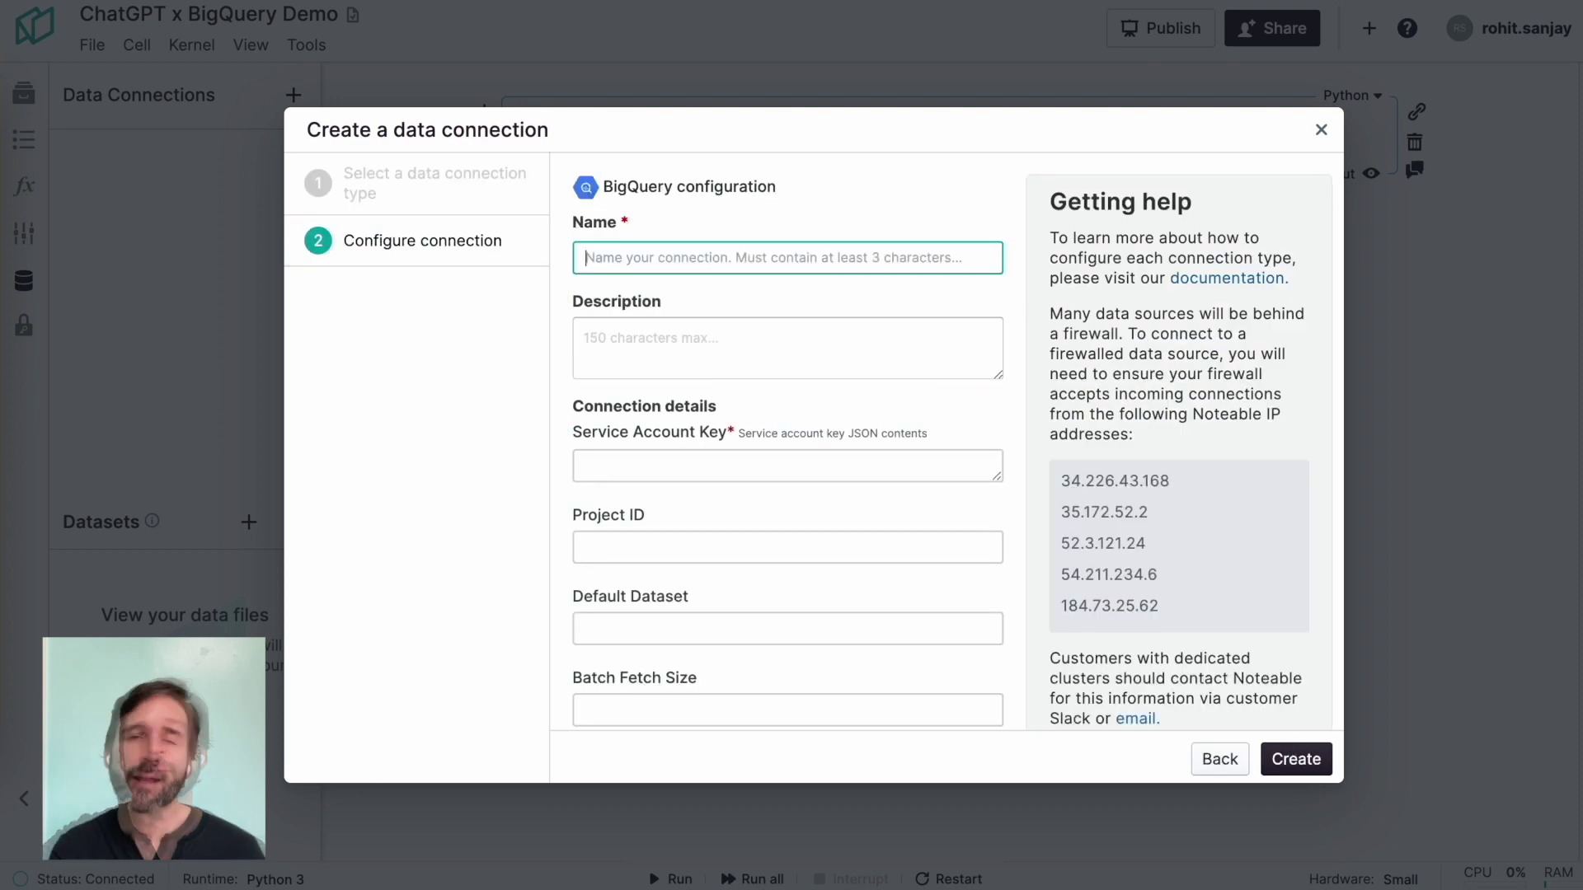
pyautogui.write('noteable_c')
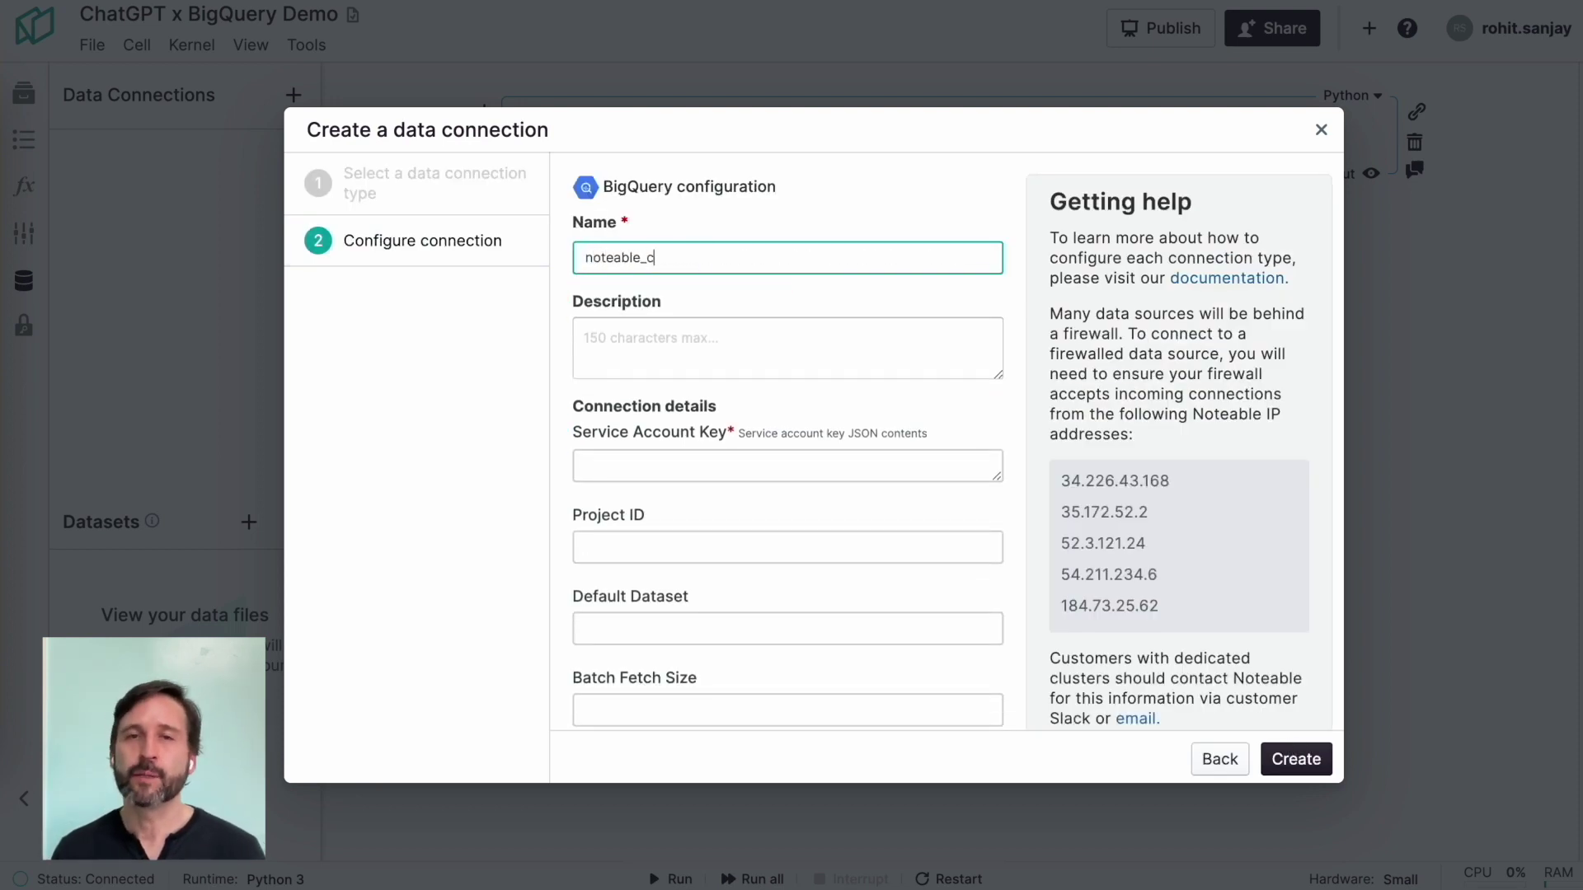
pyautogui.write('hatgpt')
pyautogui.hotkey('ctrl', 'a')
pyautogui.write('bi')
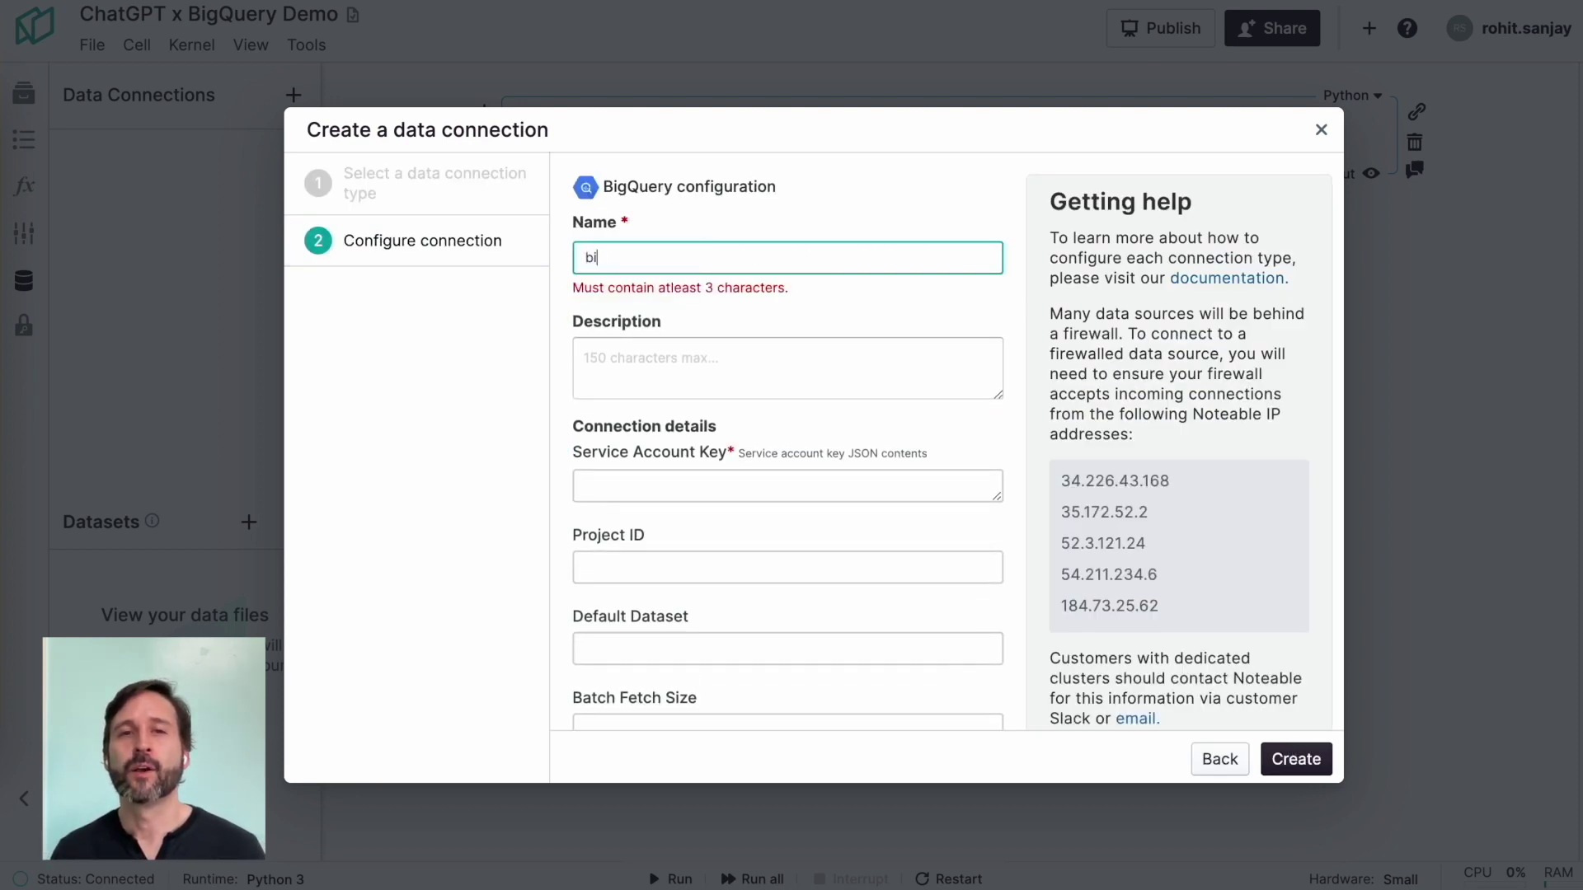
pyautogui.write('gquery_demo')
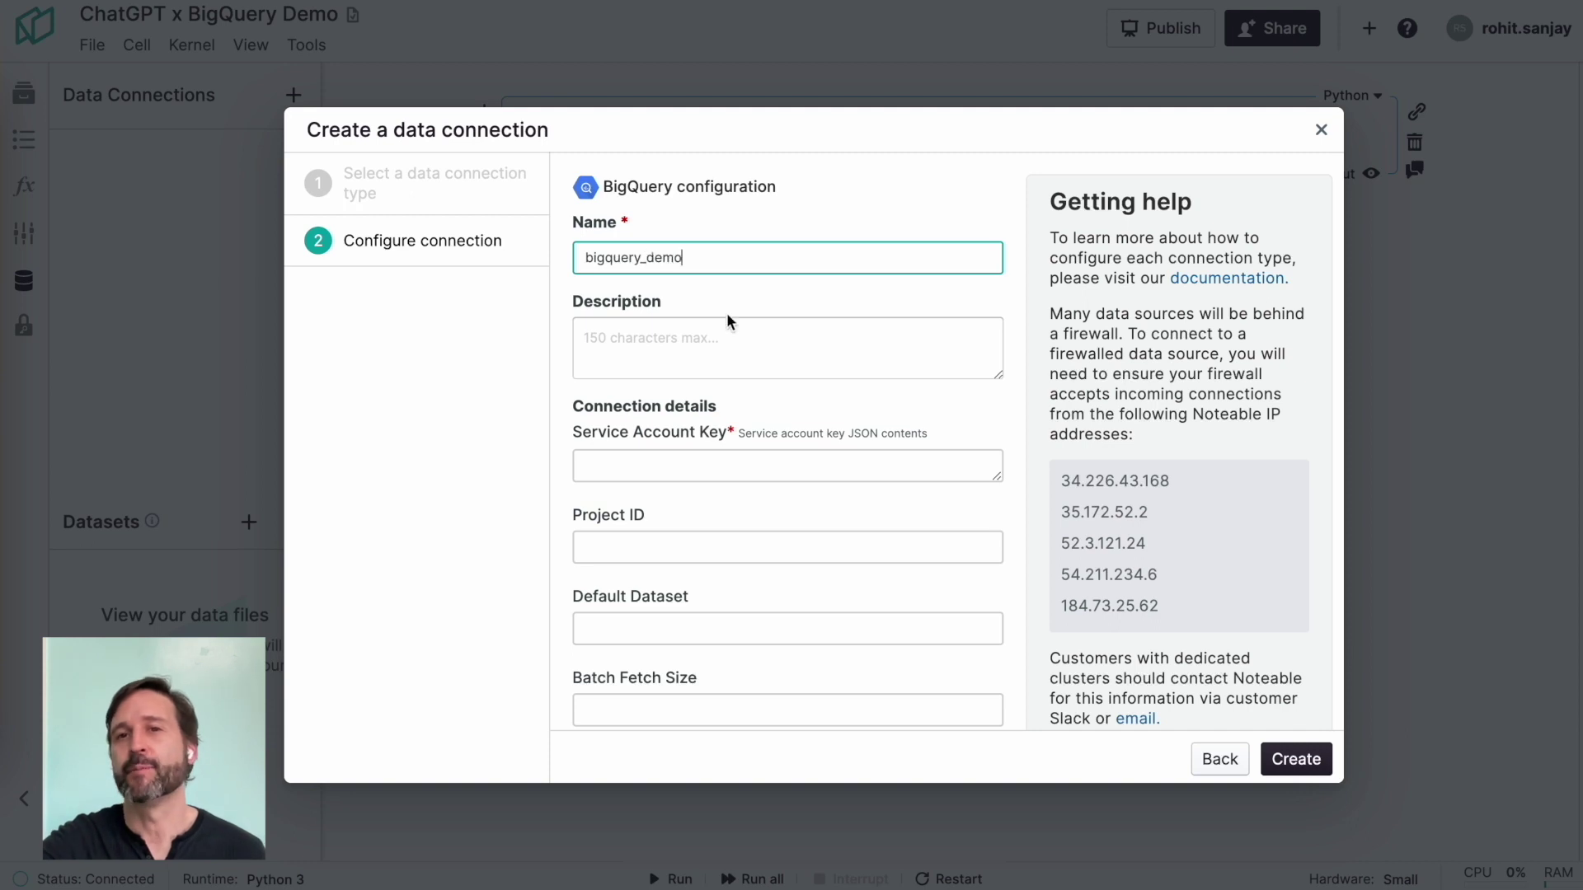
# Step: Fill in the service account key and project ID, create the connection, and restart the kernel
pyautogui.click(648, 471)
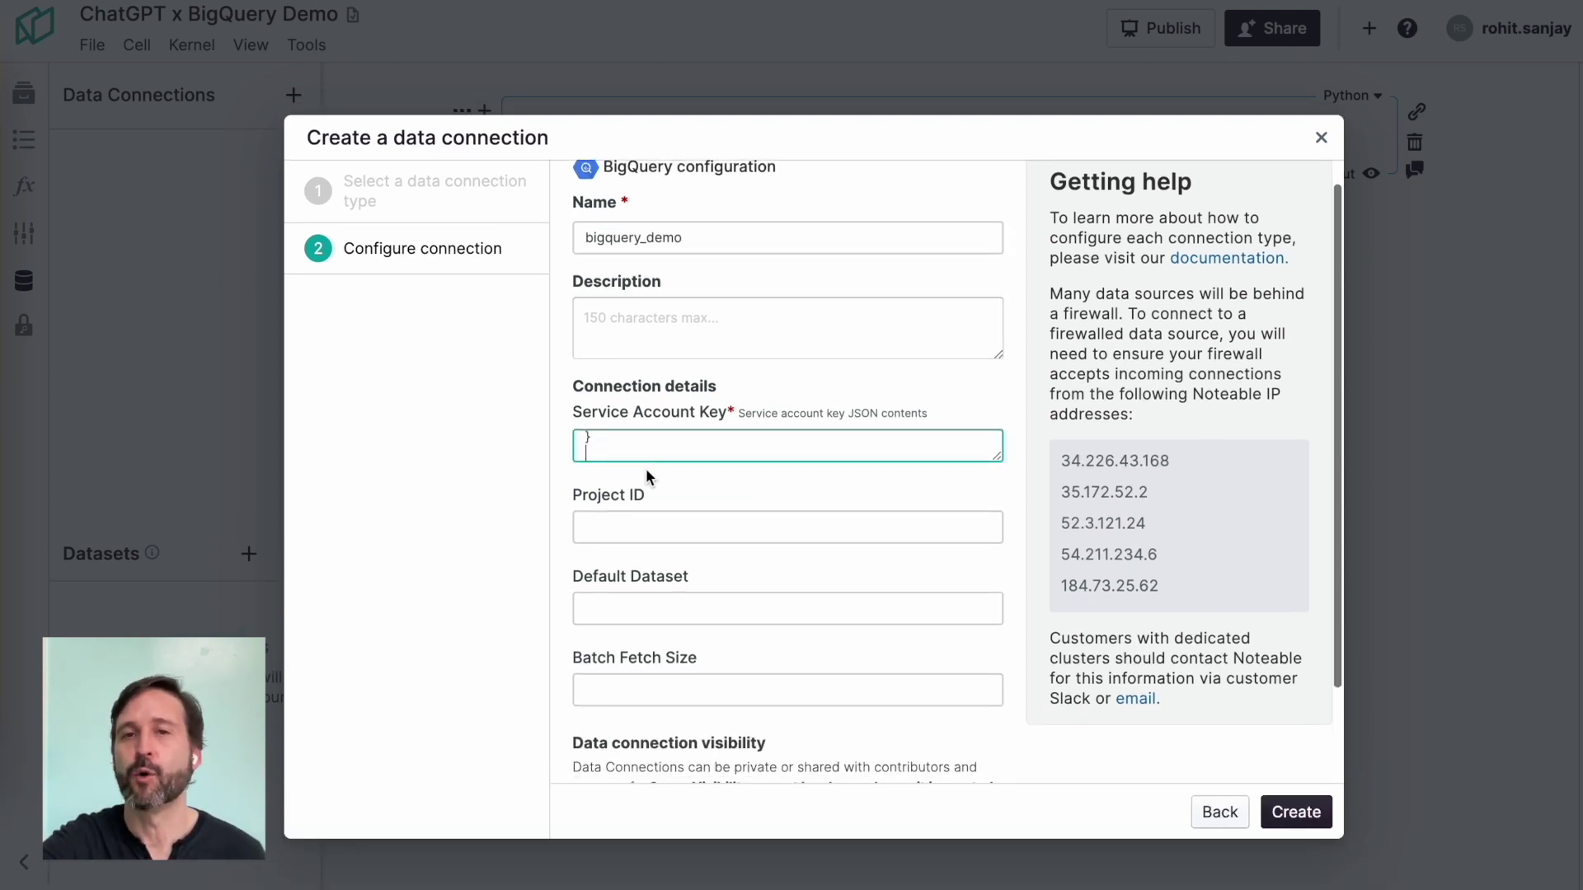
pyautogui.click(662, 528)
pyautogui.scroll(-1, 662, 528)
pyautogui.scroll(2, 662, 527)
pyautogui.scroll(-2, 1275, 825)
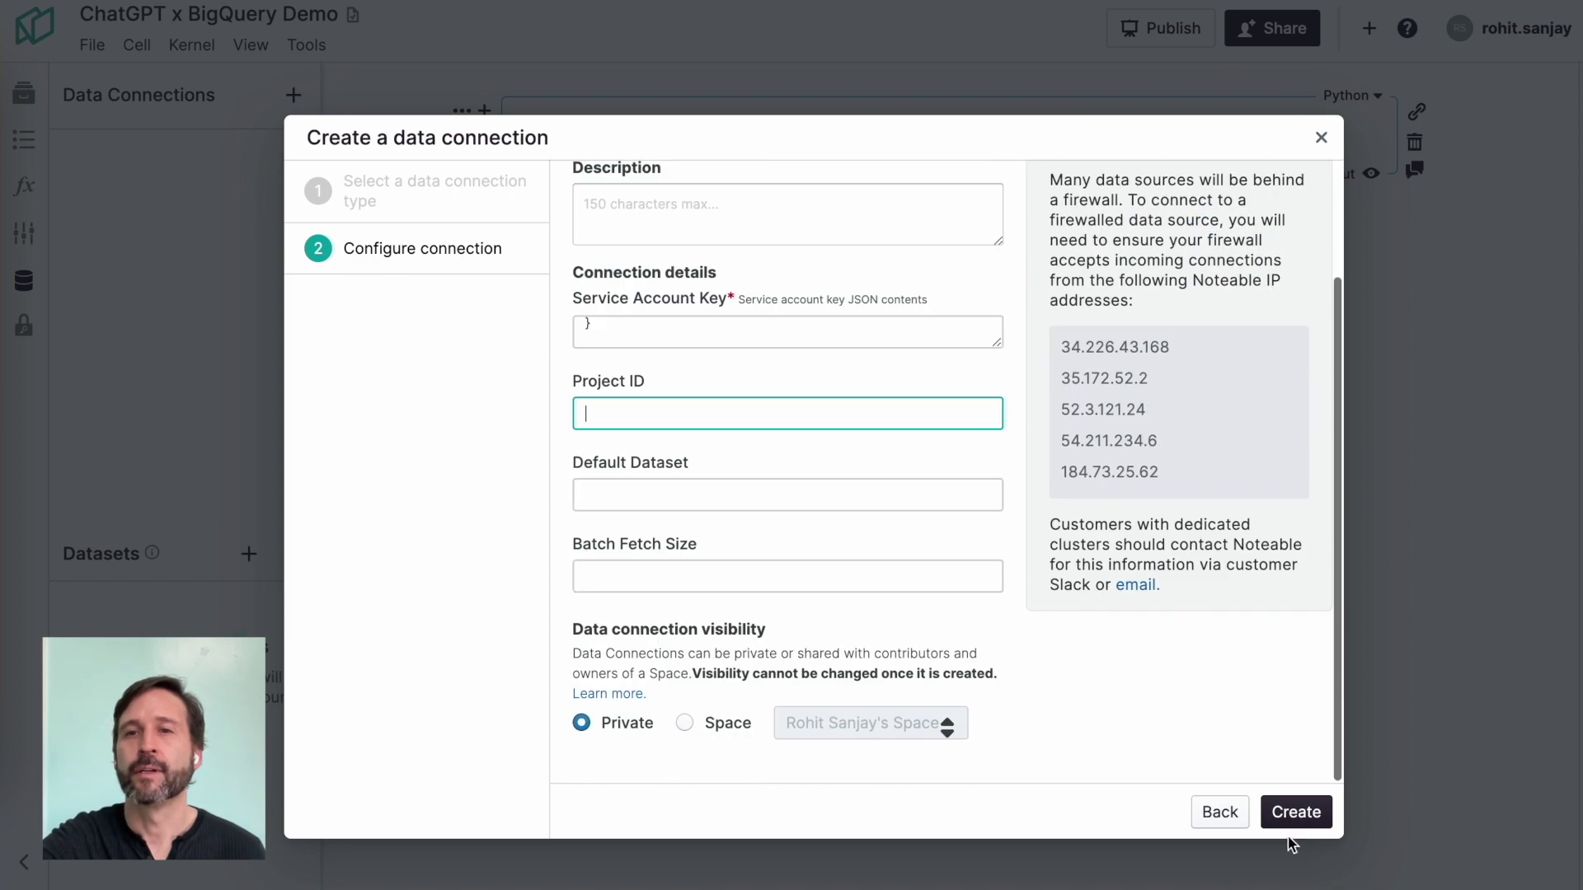
pyautogui.scroll(2, 1275, 824)
pyautogui.click(1275, 808)
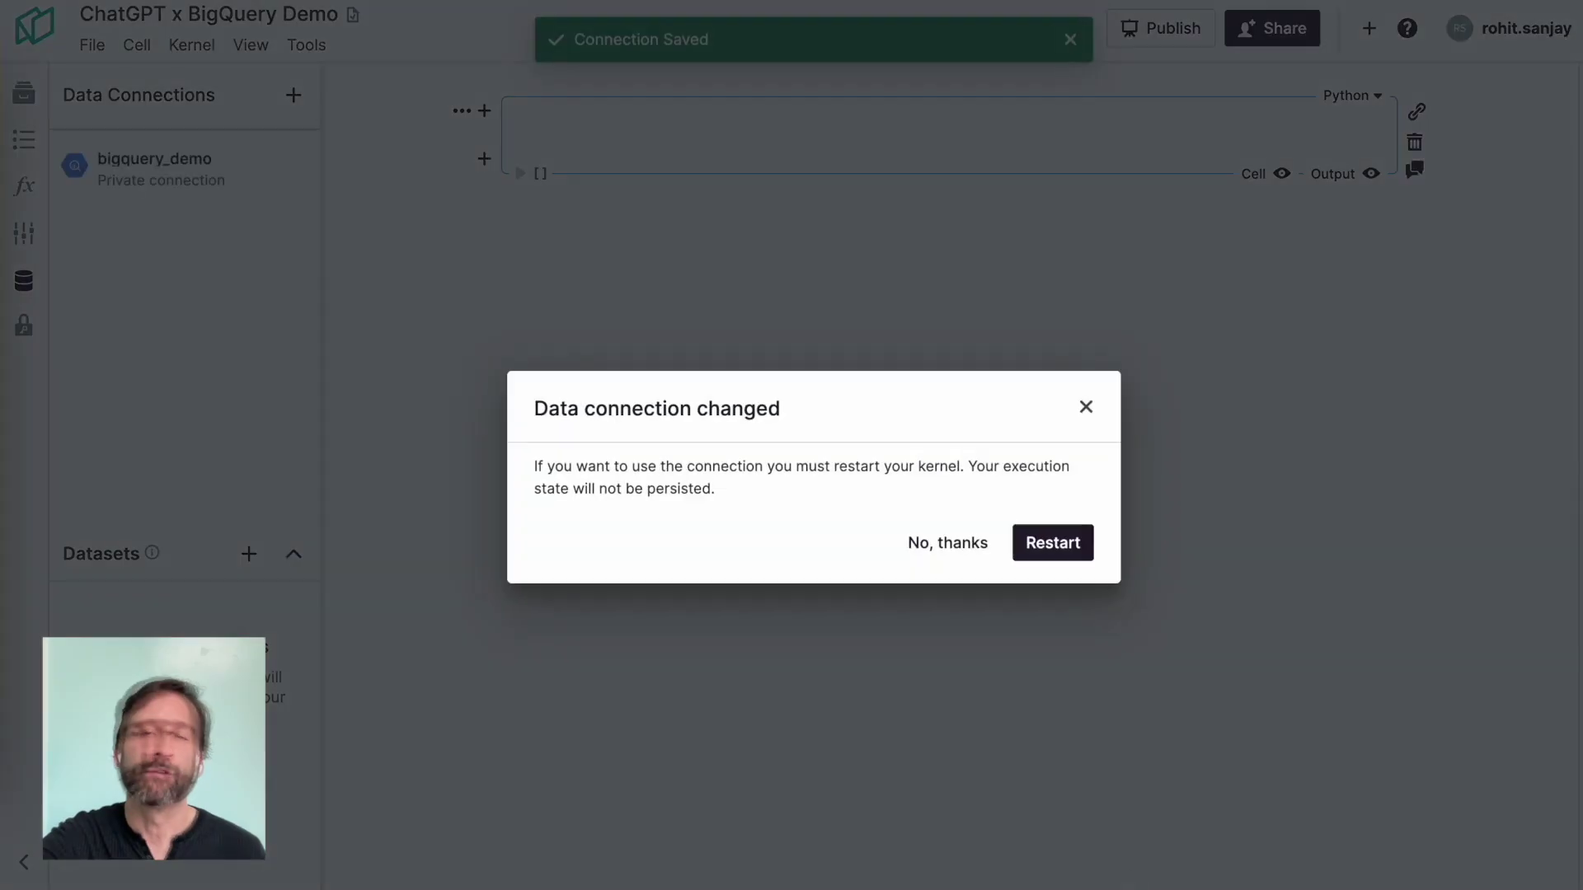
pyautogui.click(1056, 551)
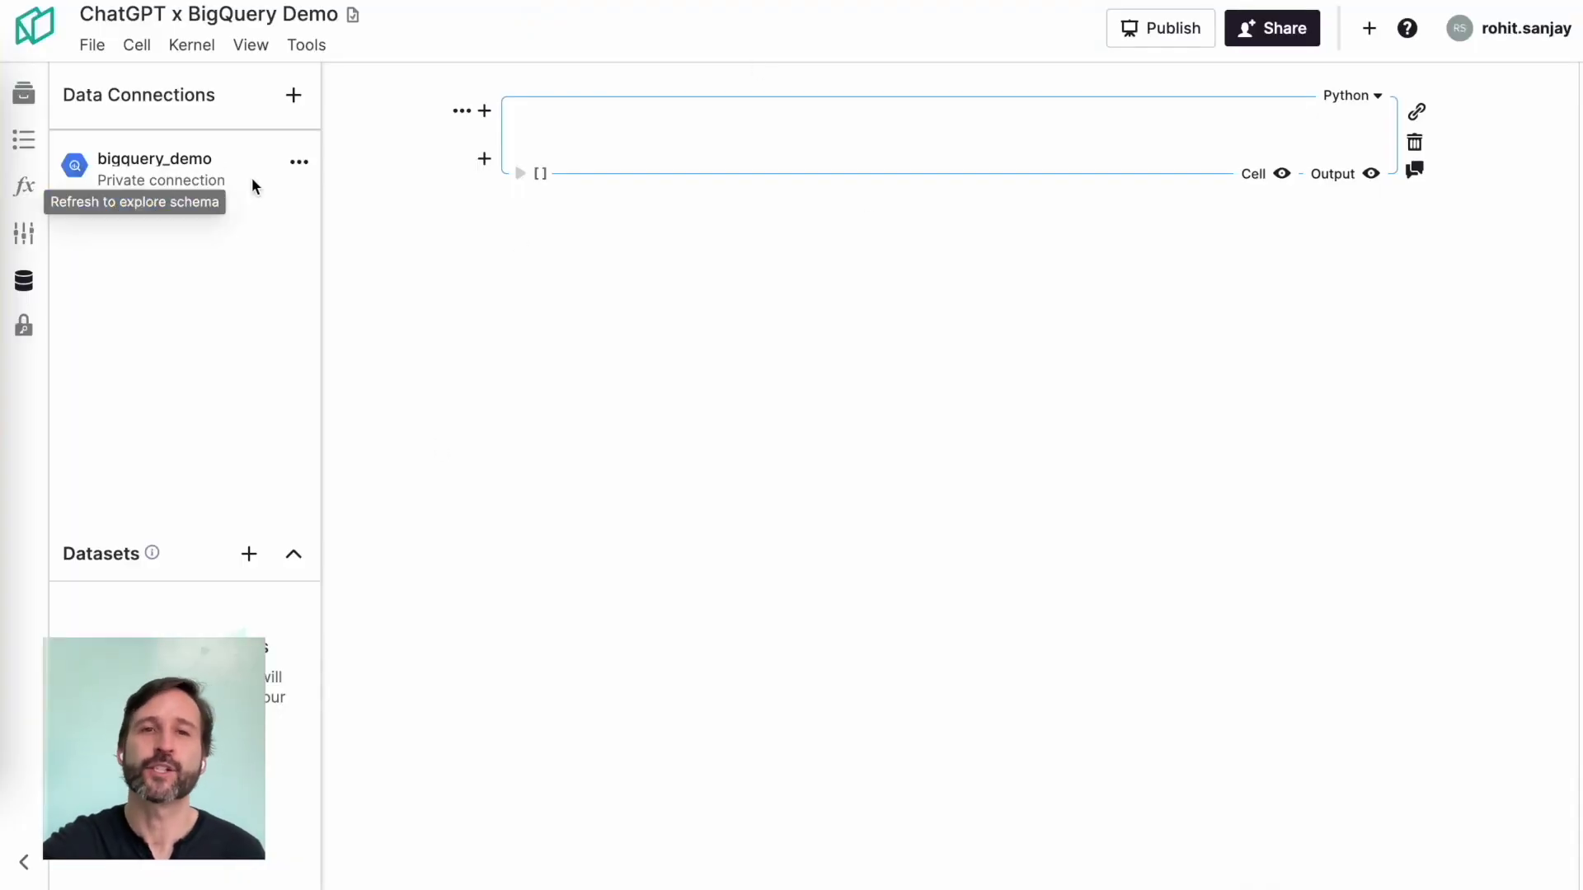
# Step: Send the bigquery_demo SF 311 analysis prompt, then start a follow-up asking to declutter the first plot
pyautogui.hotkey('ctrl', 'Tab')
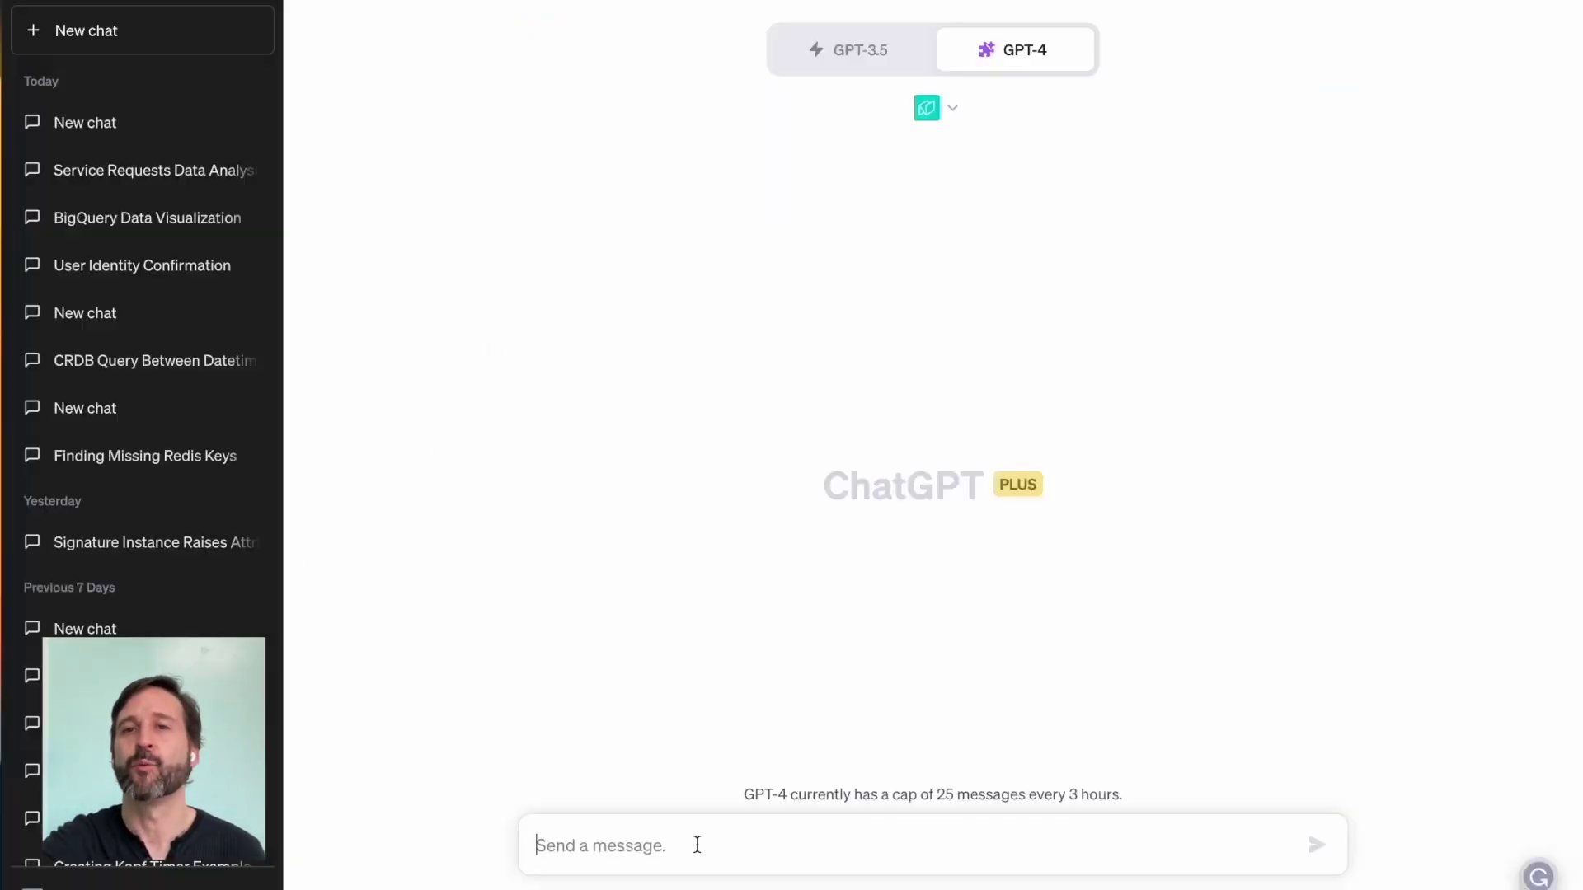
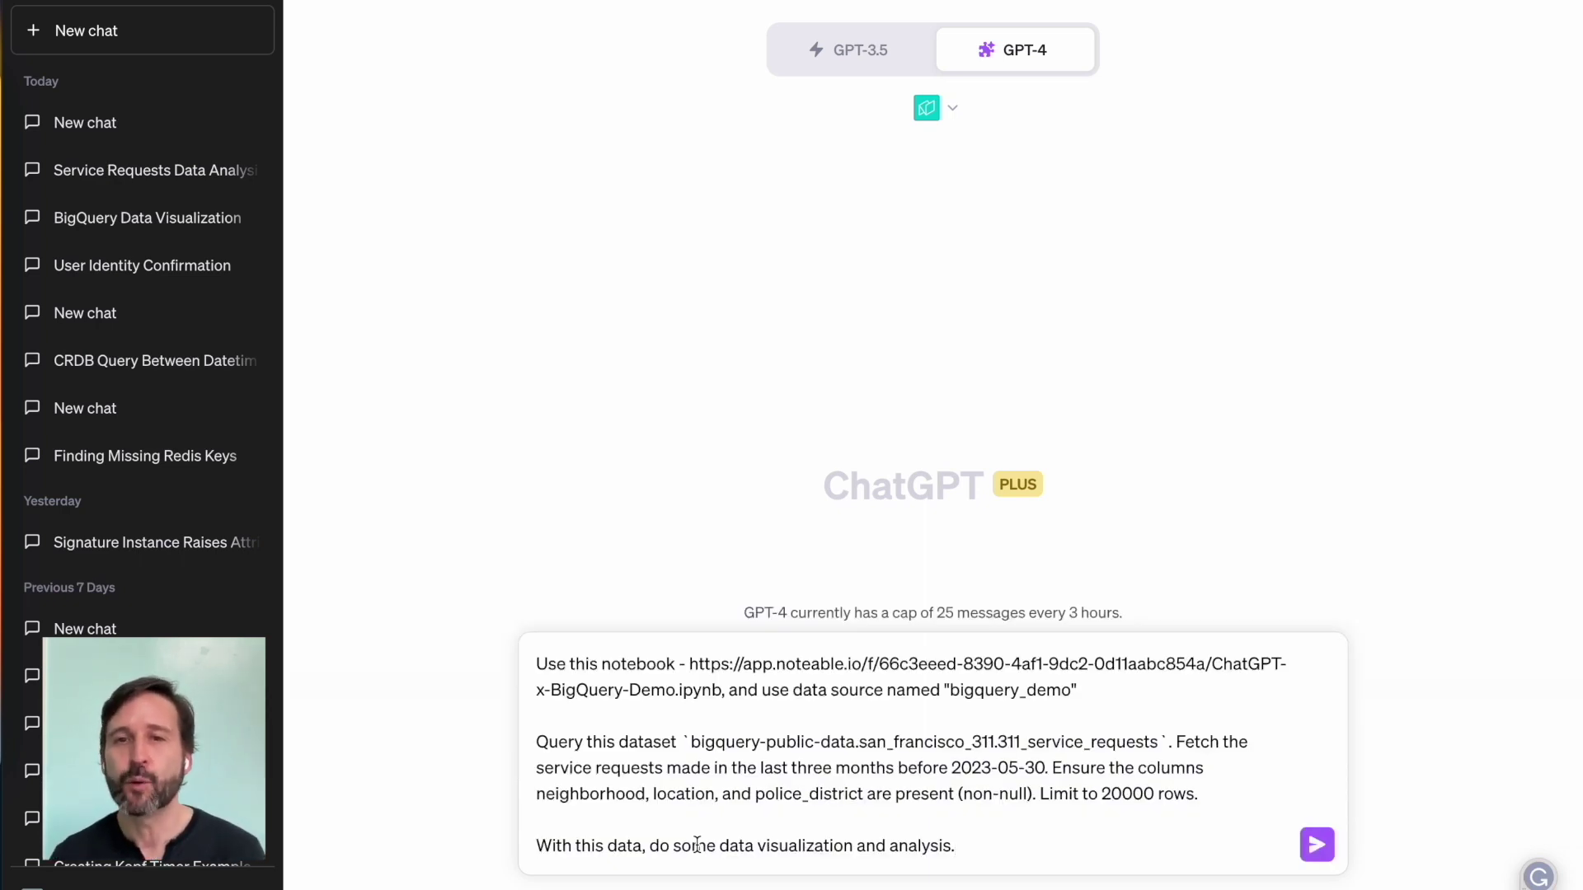
pyautogui.press('Return')
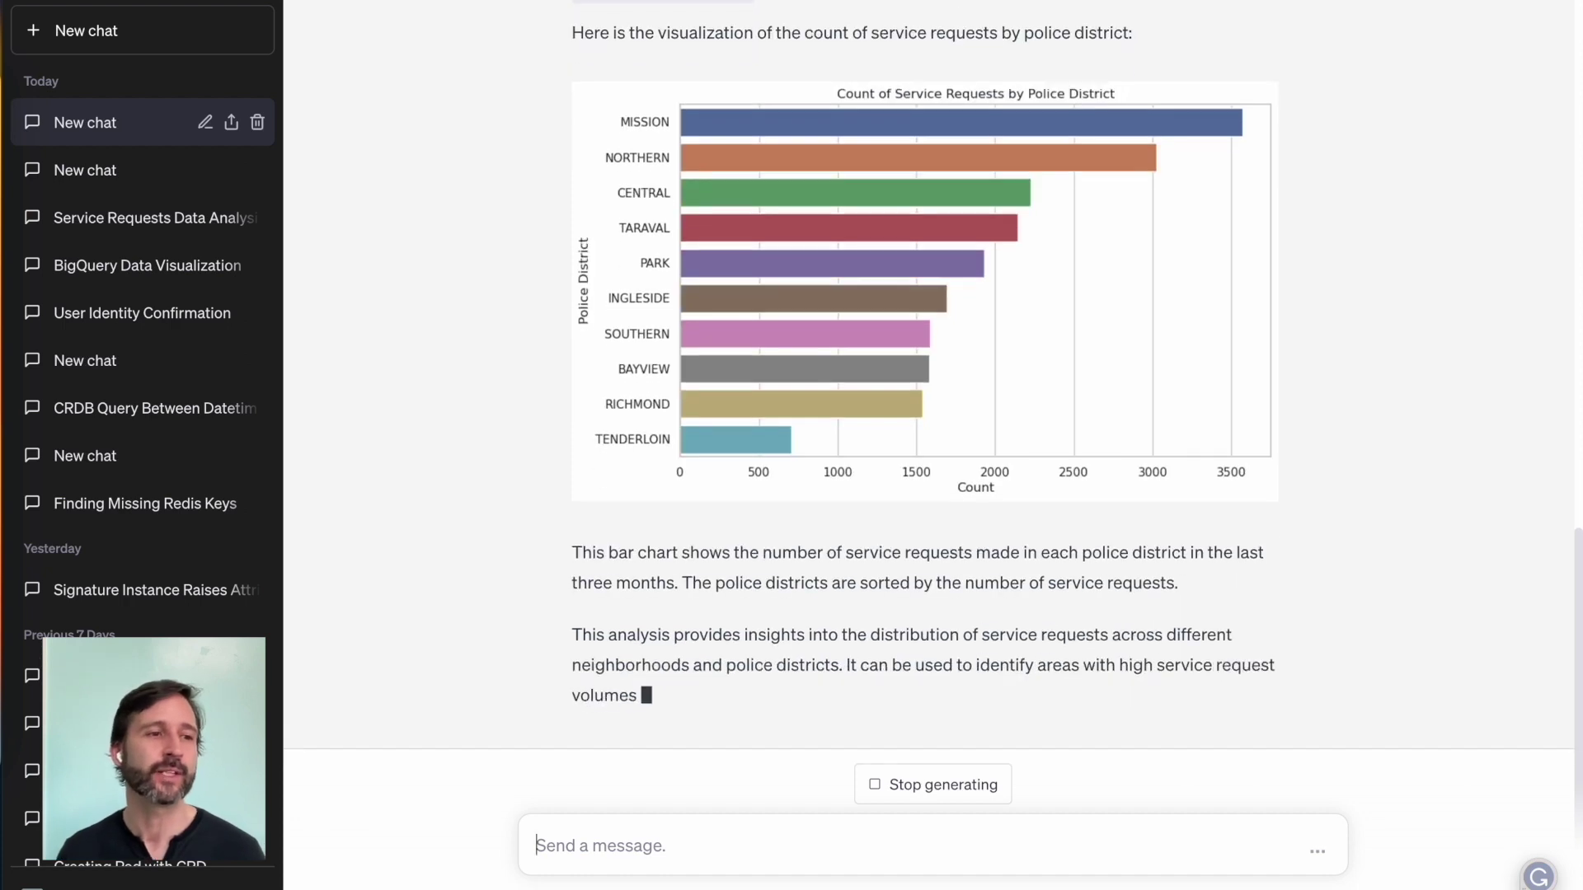
pyautogui.click(756, 852)
pyautogui.write('That first plot is quite')
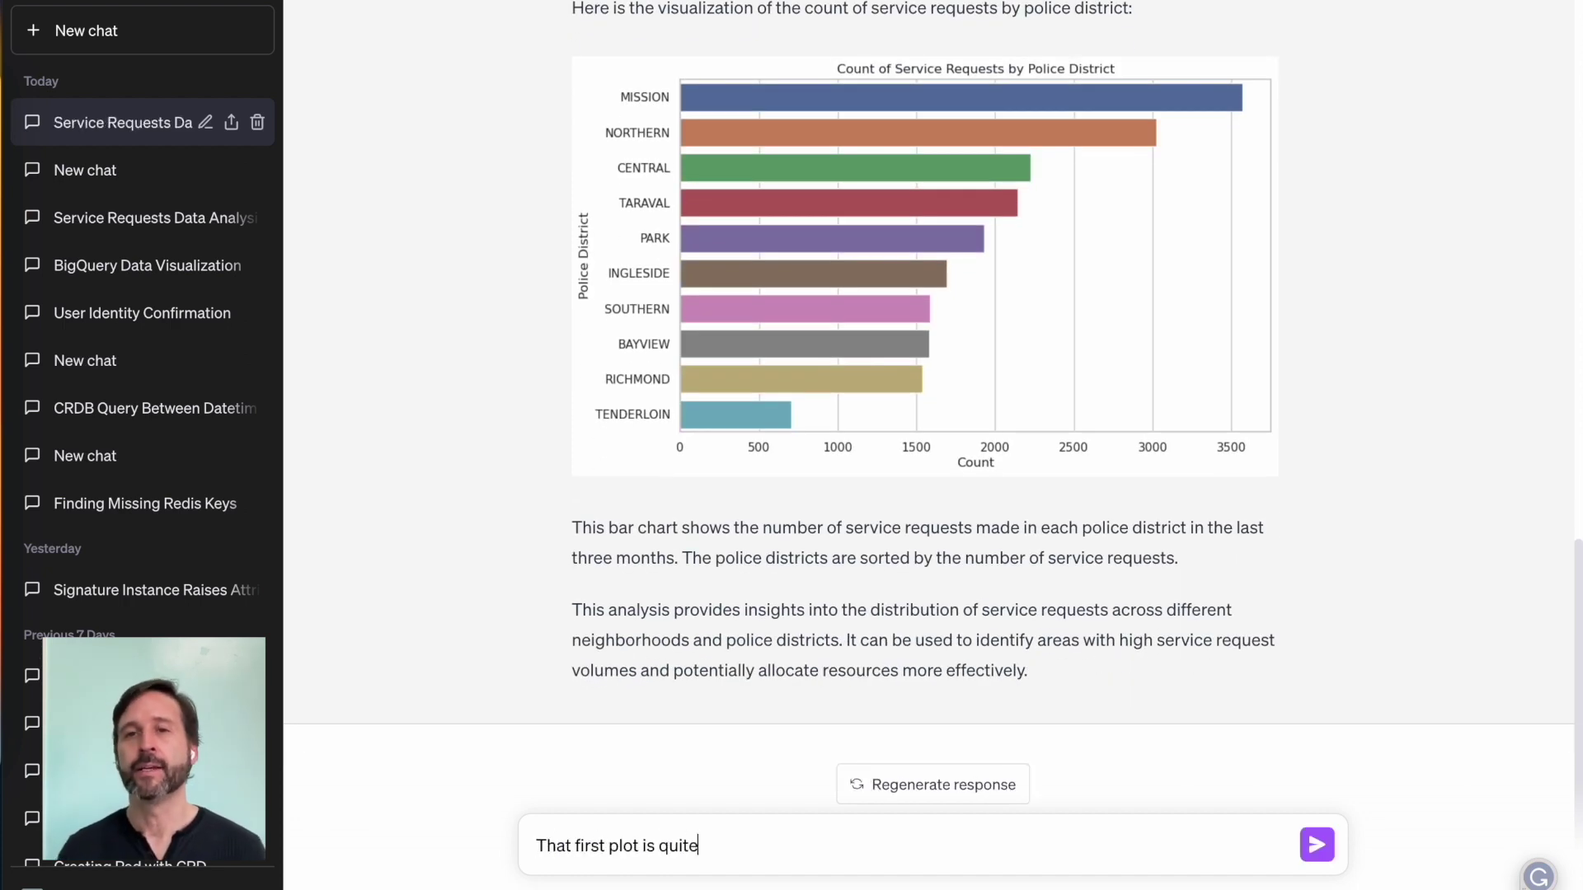
pyautogui.write(' cluttered, fix that up for me? M')
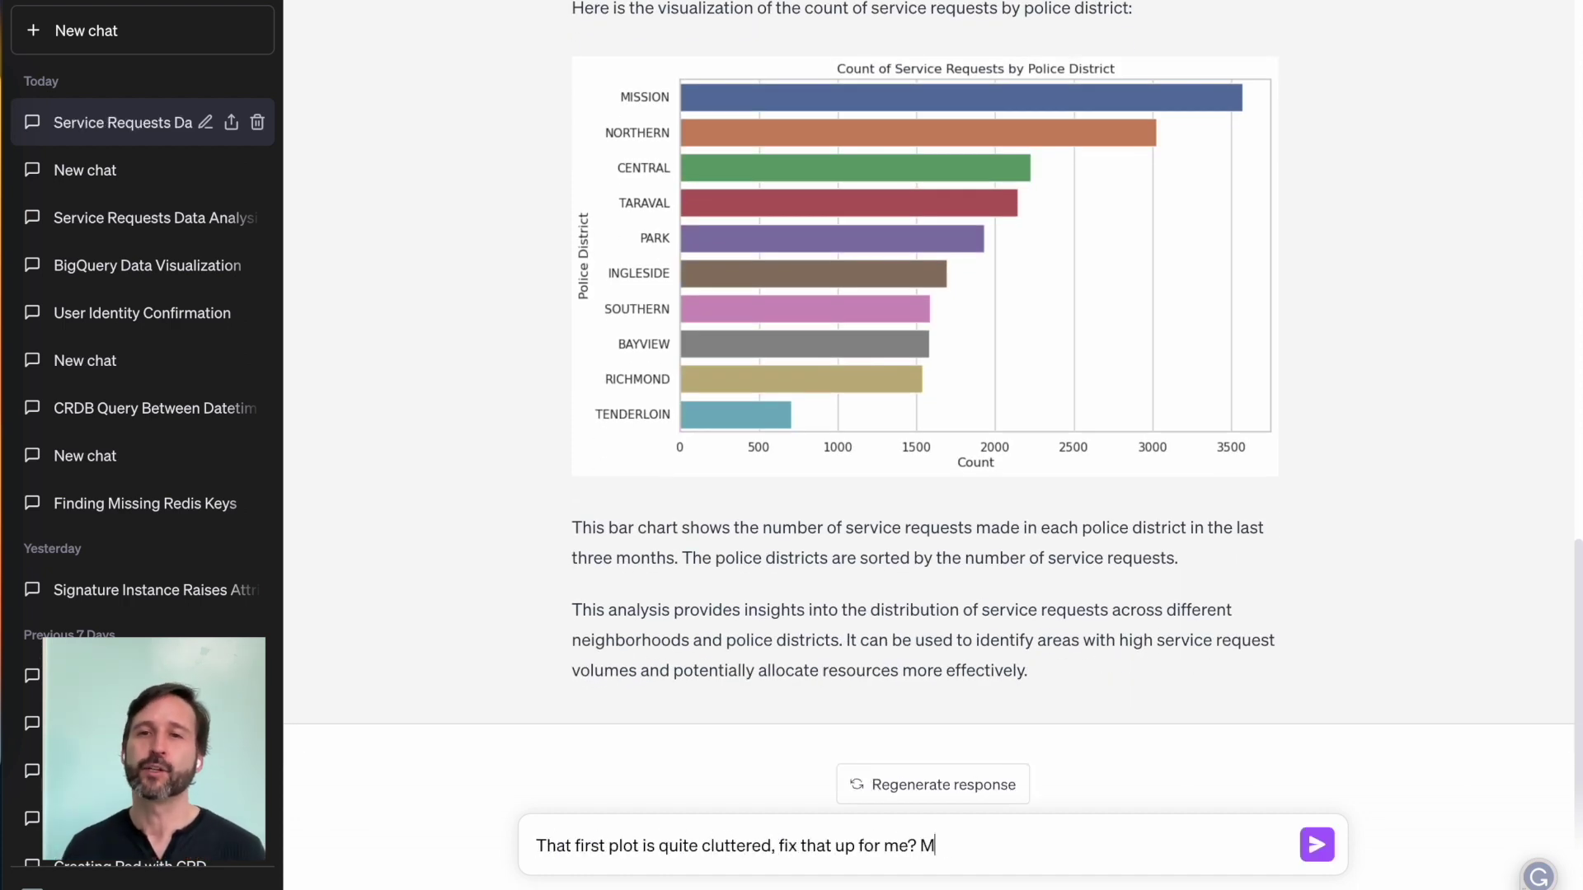
pyautogui.write('aybe only plot the top')
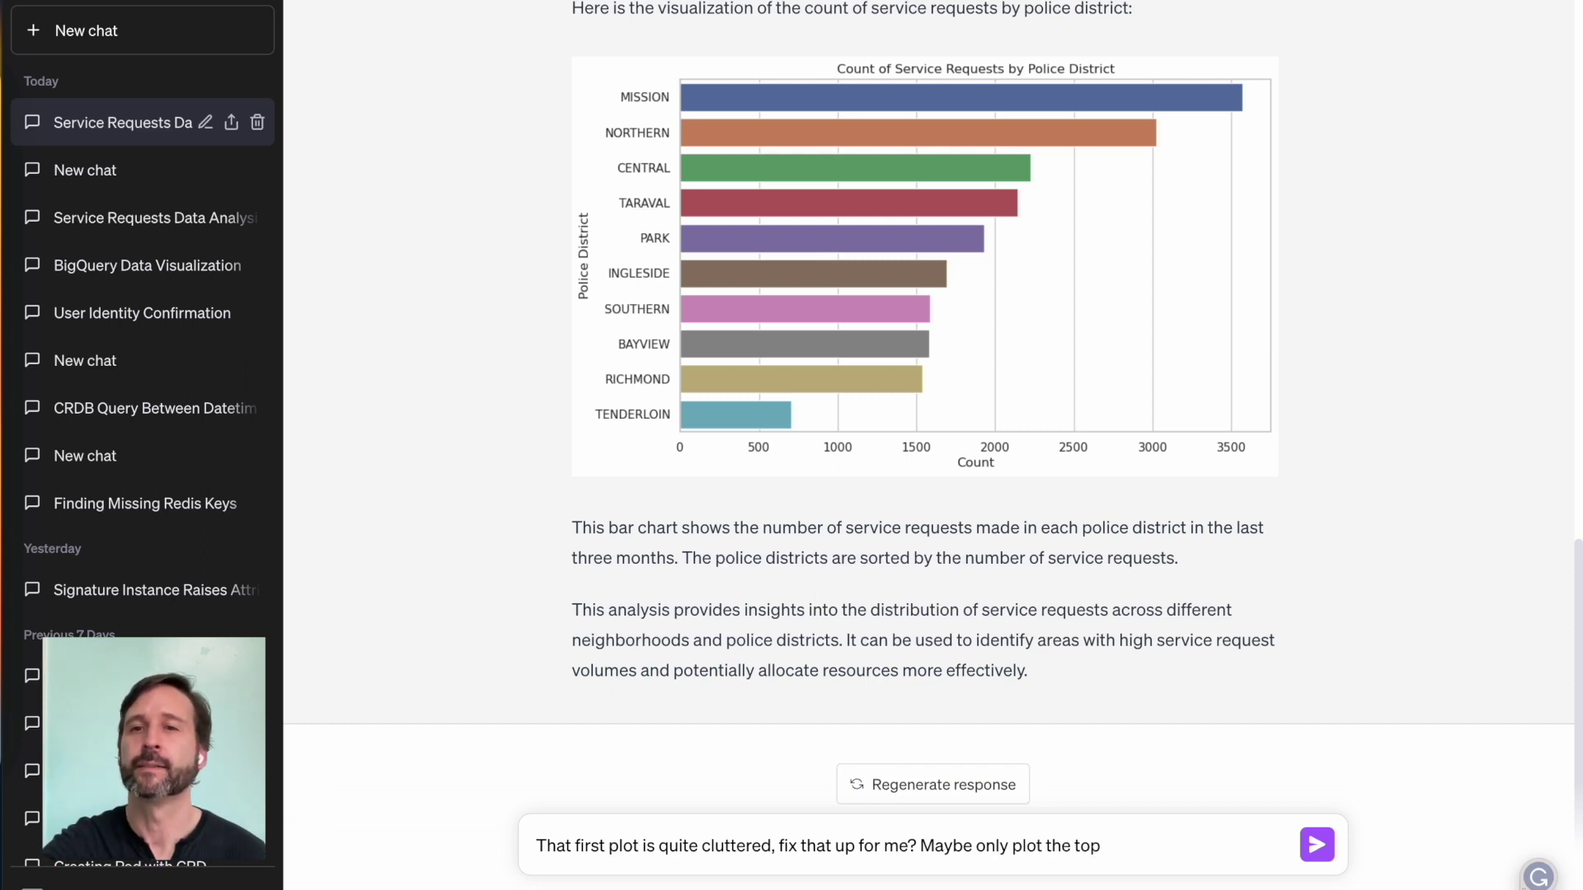
# Step: Finish the follow-up asking for only the top 10 neighborhoods plus a category plot, rewording 'suggest' to 'create'
pyautogui.write('10 neighborhoods?')
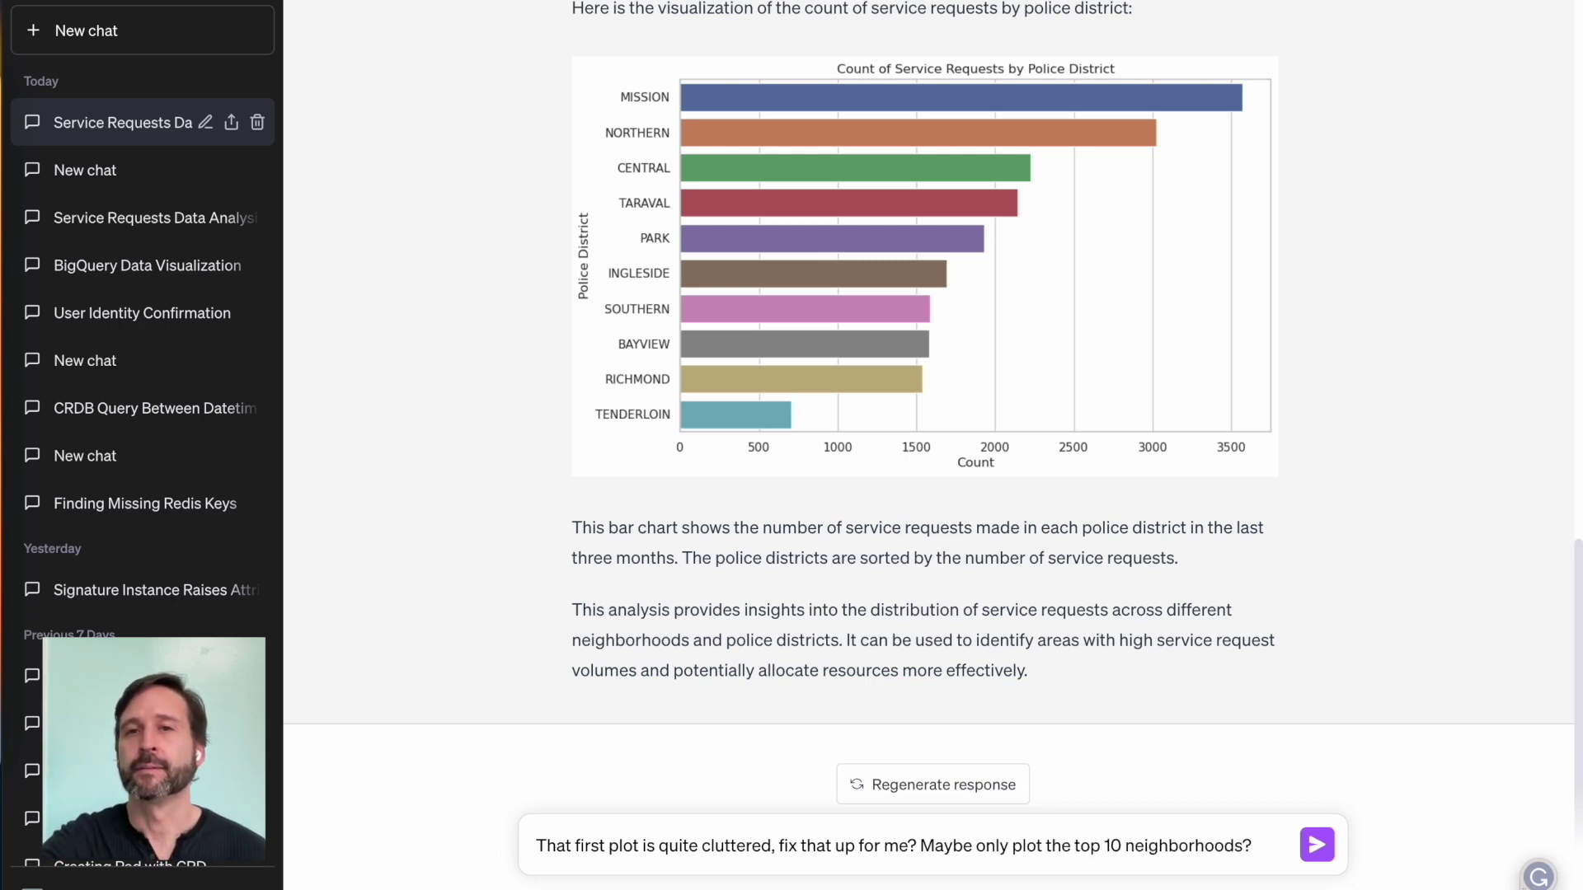
pyautogui.write(' Also suggest a plot that')
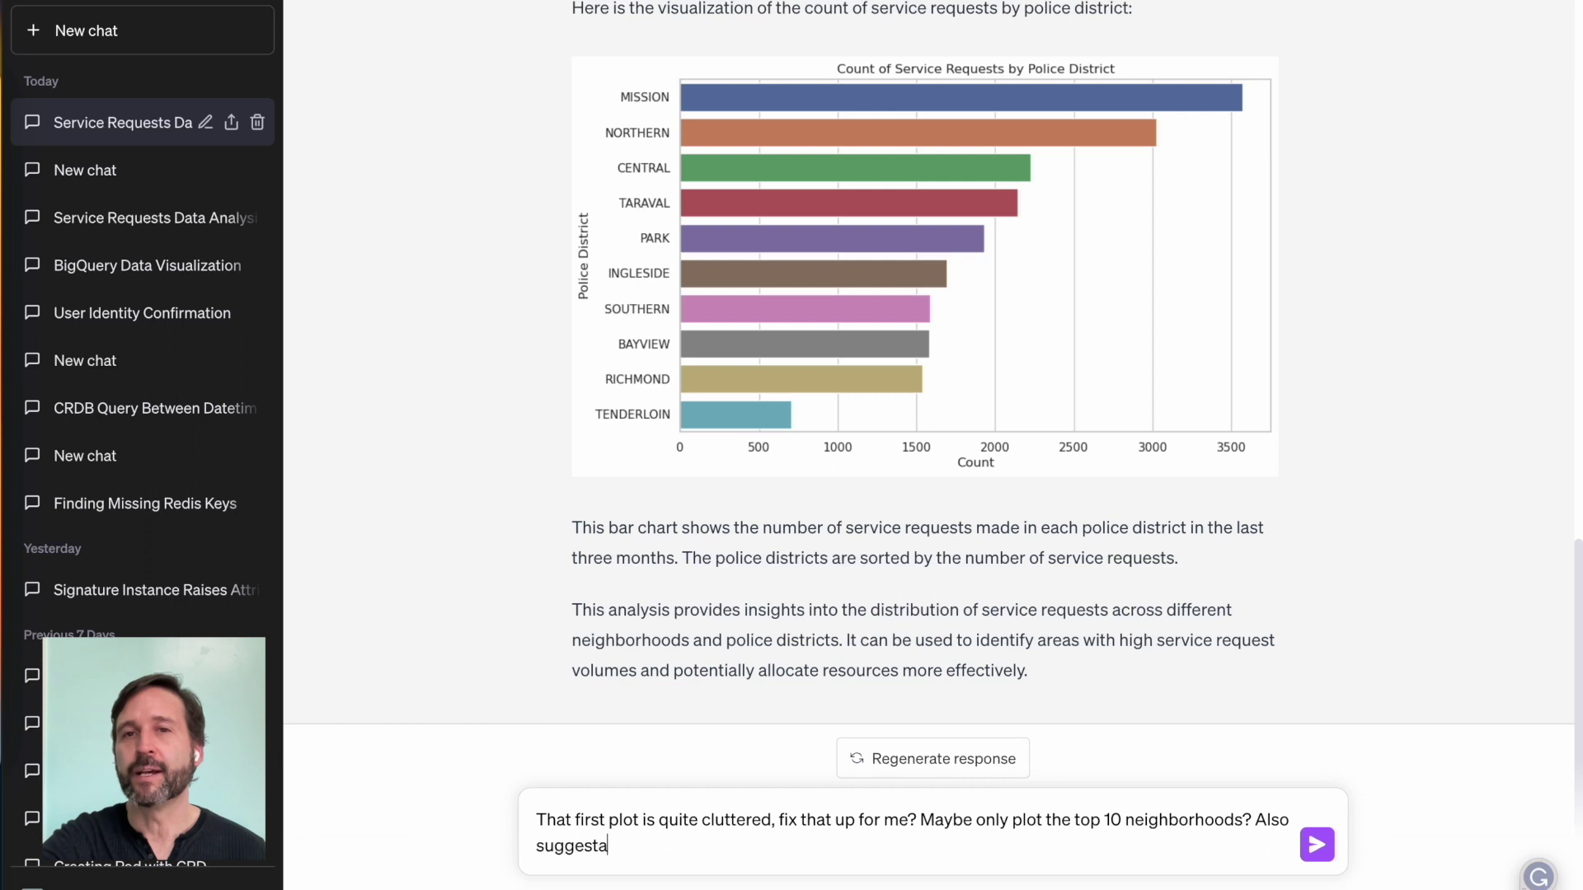
pyautogui.write(' visualizes another dimension')
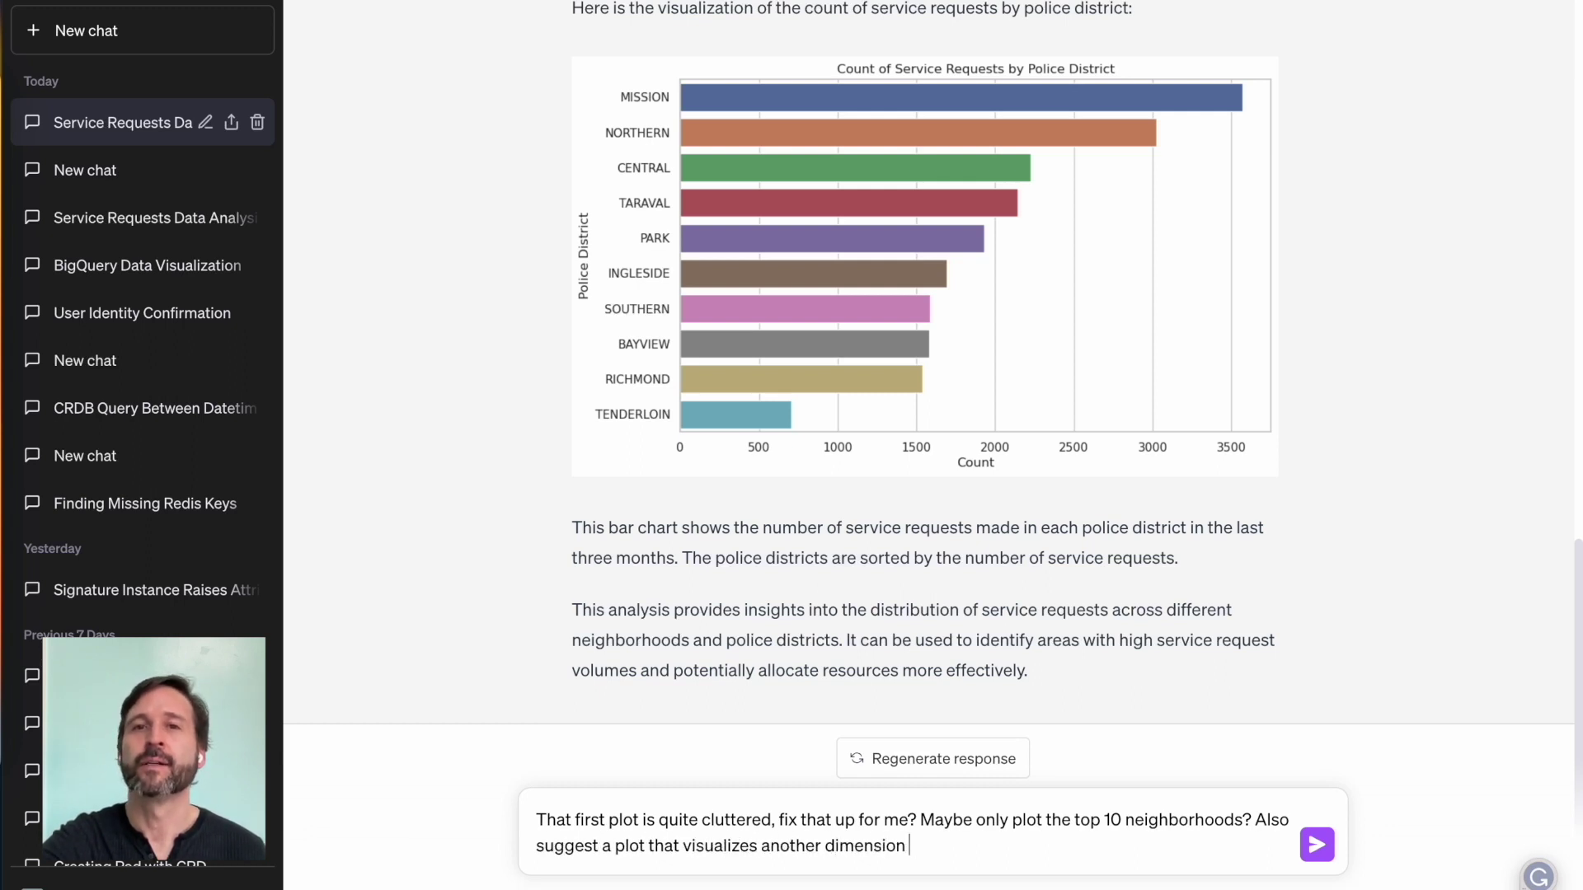
pyautogui.write(' for the category of service requests and i')
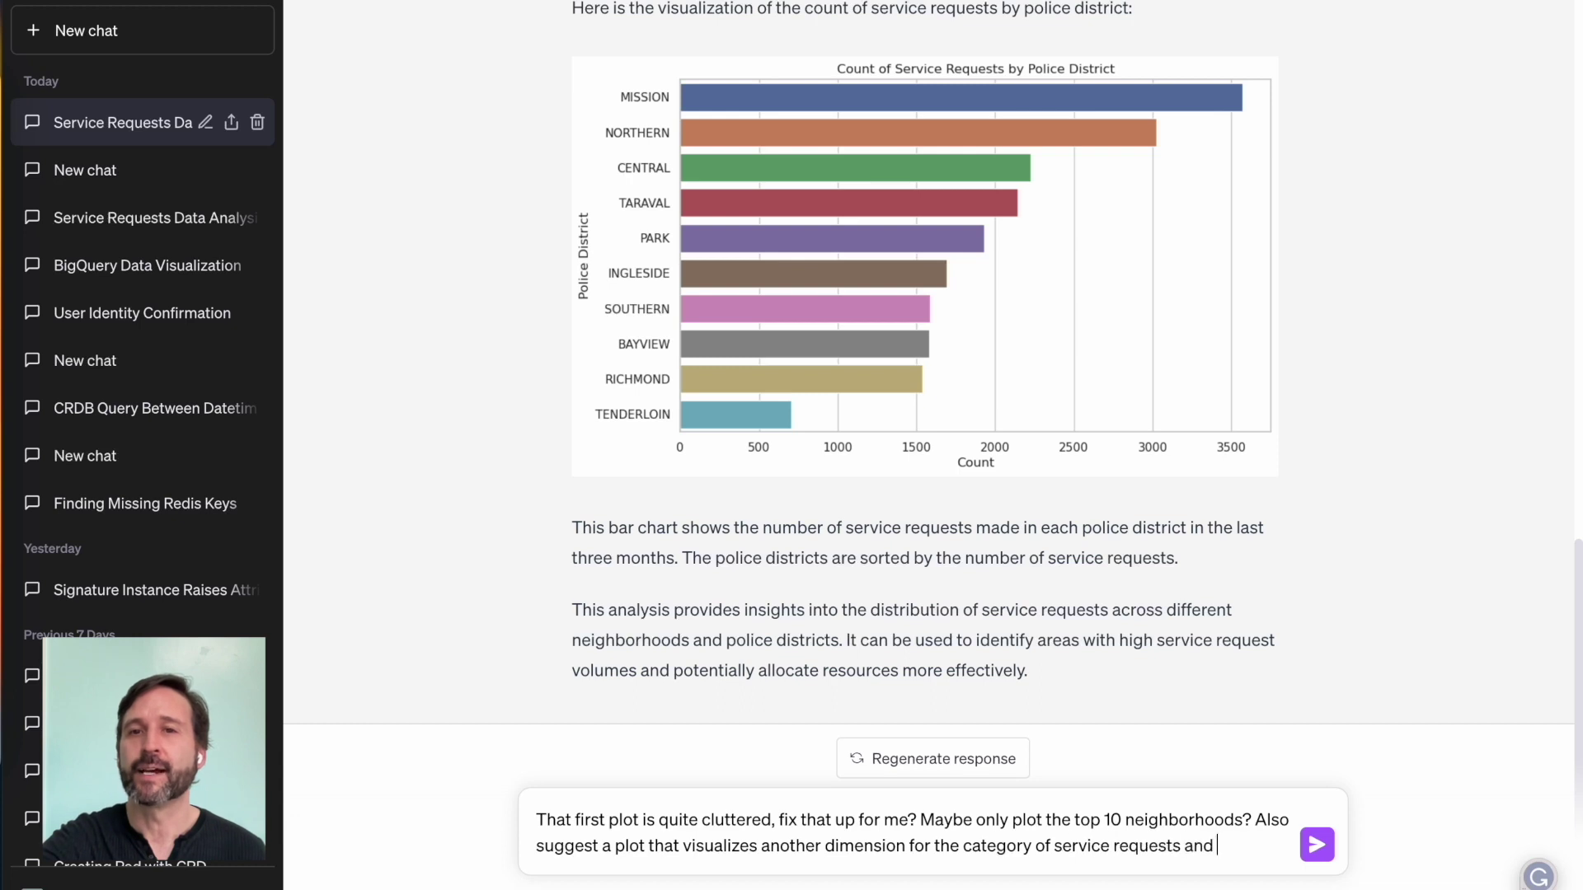
pyautogui.press('BackSpace')
pyautogui.press('BackSpace')
pyautogui.press('BackSpace')
pyautogui.press('BackSpace')
pyautogui.press('BackSpace')
pyautogui.press('BackSpace')
pyautogui.write('.')
pyautogui.doubleClick(564, 846)
pyautogui.write('create')
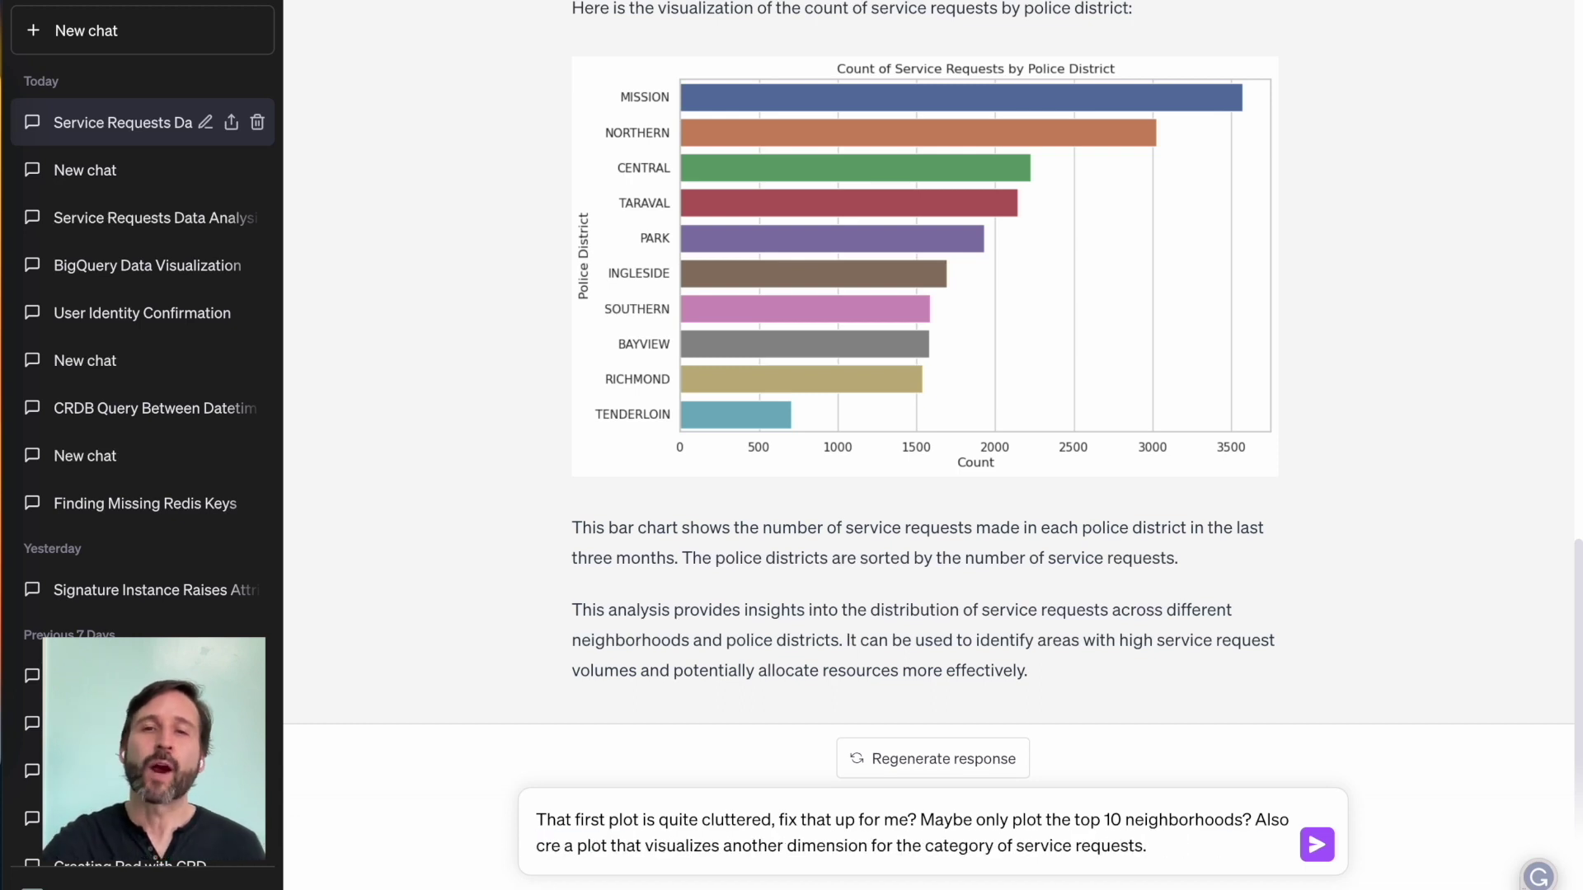
pyautogui.press('Right')
pyautogui.press('Right')
pyautogui.write('nother')
# Step: Revise the wording of the category-plot request and send the follow-up
pyautogui.hotkey('ctrl', 'BackSpace')
pyautogui.write('the')
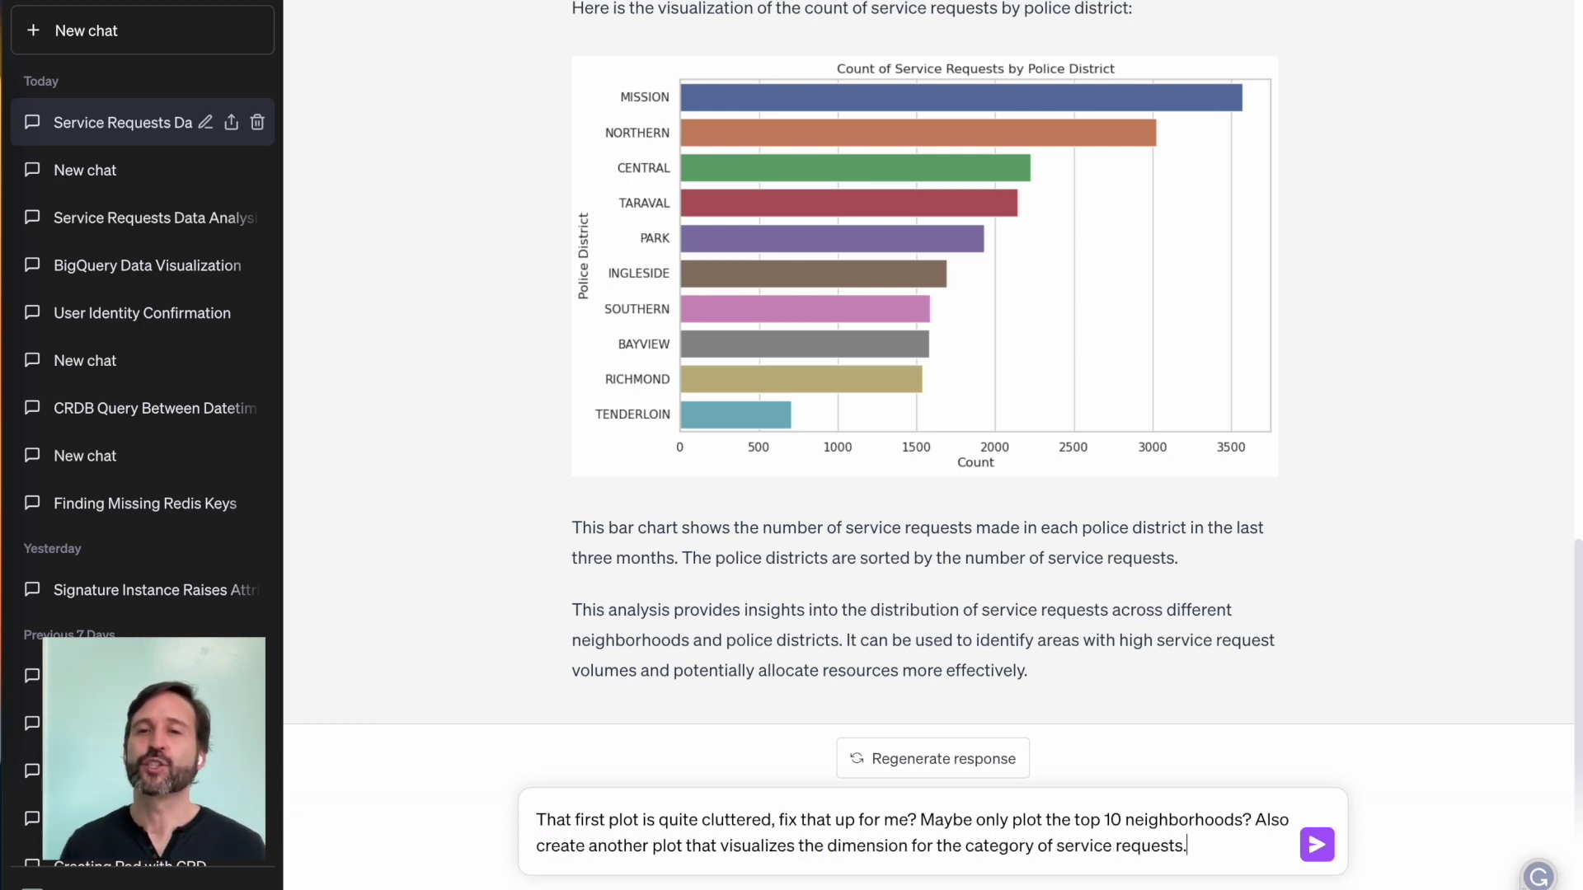
pyautogui.hotkey('ctrl', 'Left')
pyautogui.hotkey('ctrl', 'shift', 'Right')
pyautogui.hotkey('ctrl', 'shift', 'Right')
pyautogui.hotkey('ctrl', 'shift', 'Right')
pyautogui.press('BackSpace')
pyautogui.hotkey('ctrl', 'z')
pyautogui.hotkey('ctrl', 'z')
pyautogui.hotkey('ctrl', 'z')
pyautogui.hotkey('ctrl', 'z')
pyautogui.hotkey('ctrl', 'z')
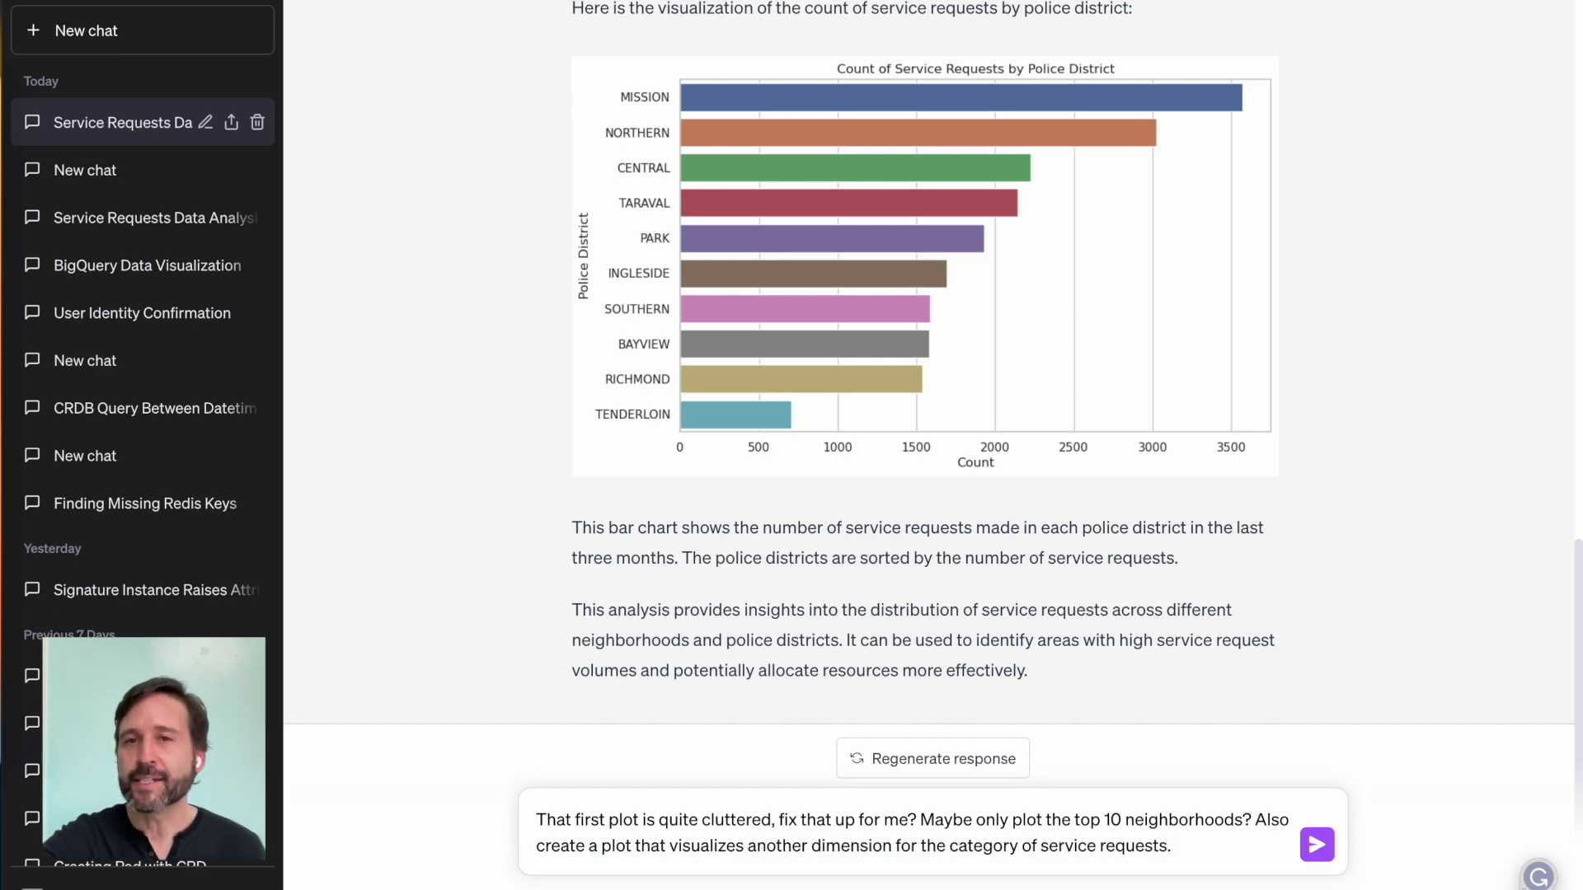
pyautogui.press('Return')
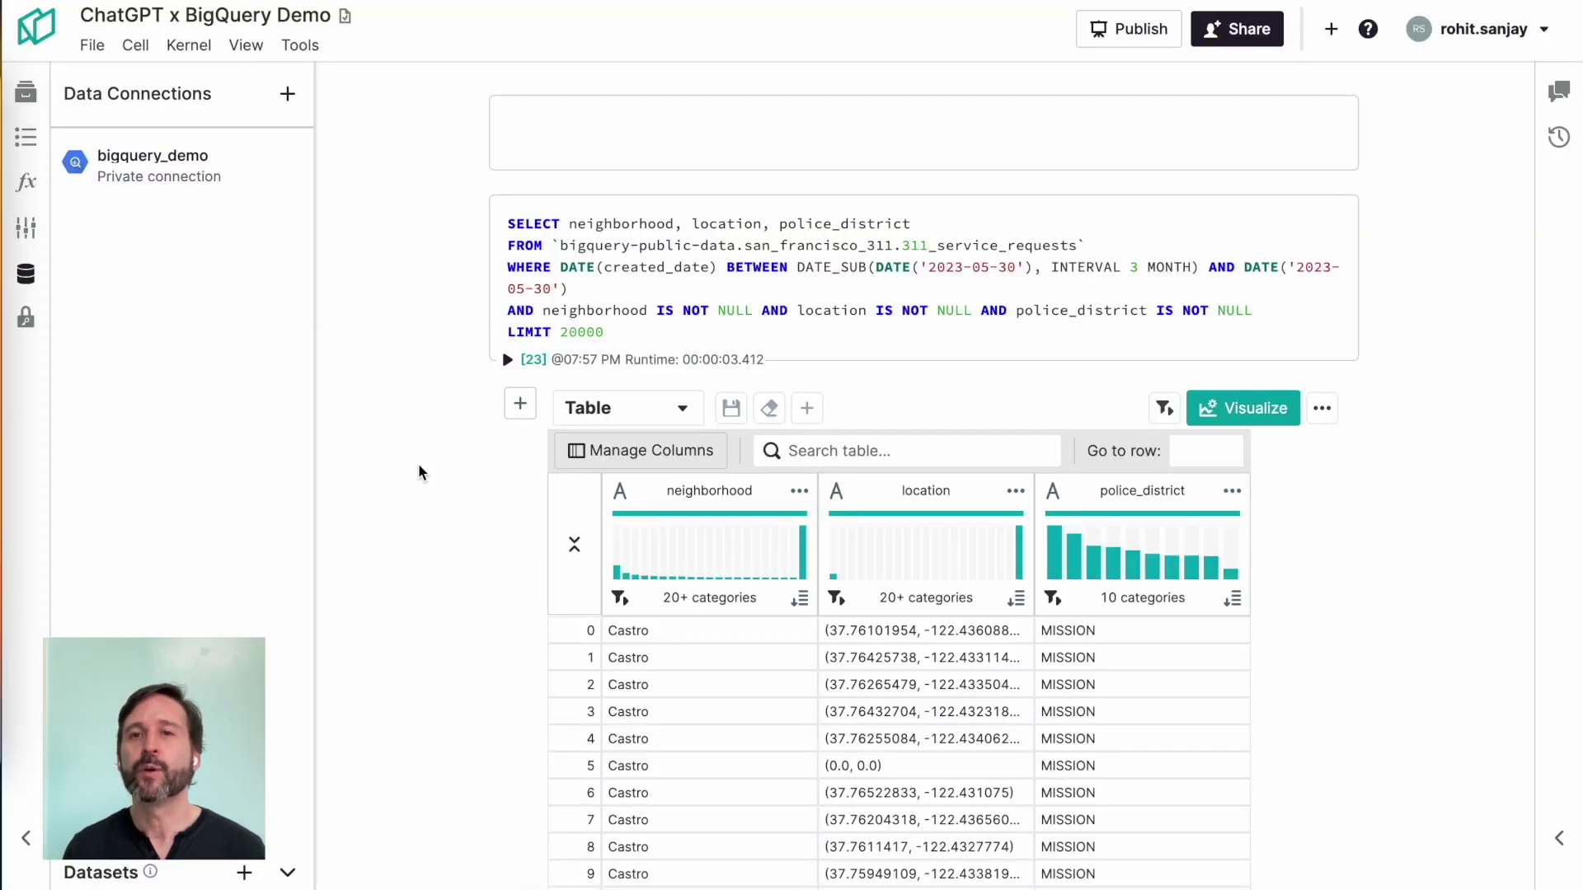
# Step: Scroll the ChatGPT x BigQuery Demo notebook down to the 'Count of Service Requests by Complaint Type' chart
pyautogui.scroll(-2, 412, 428)
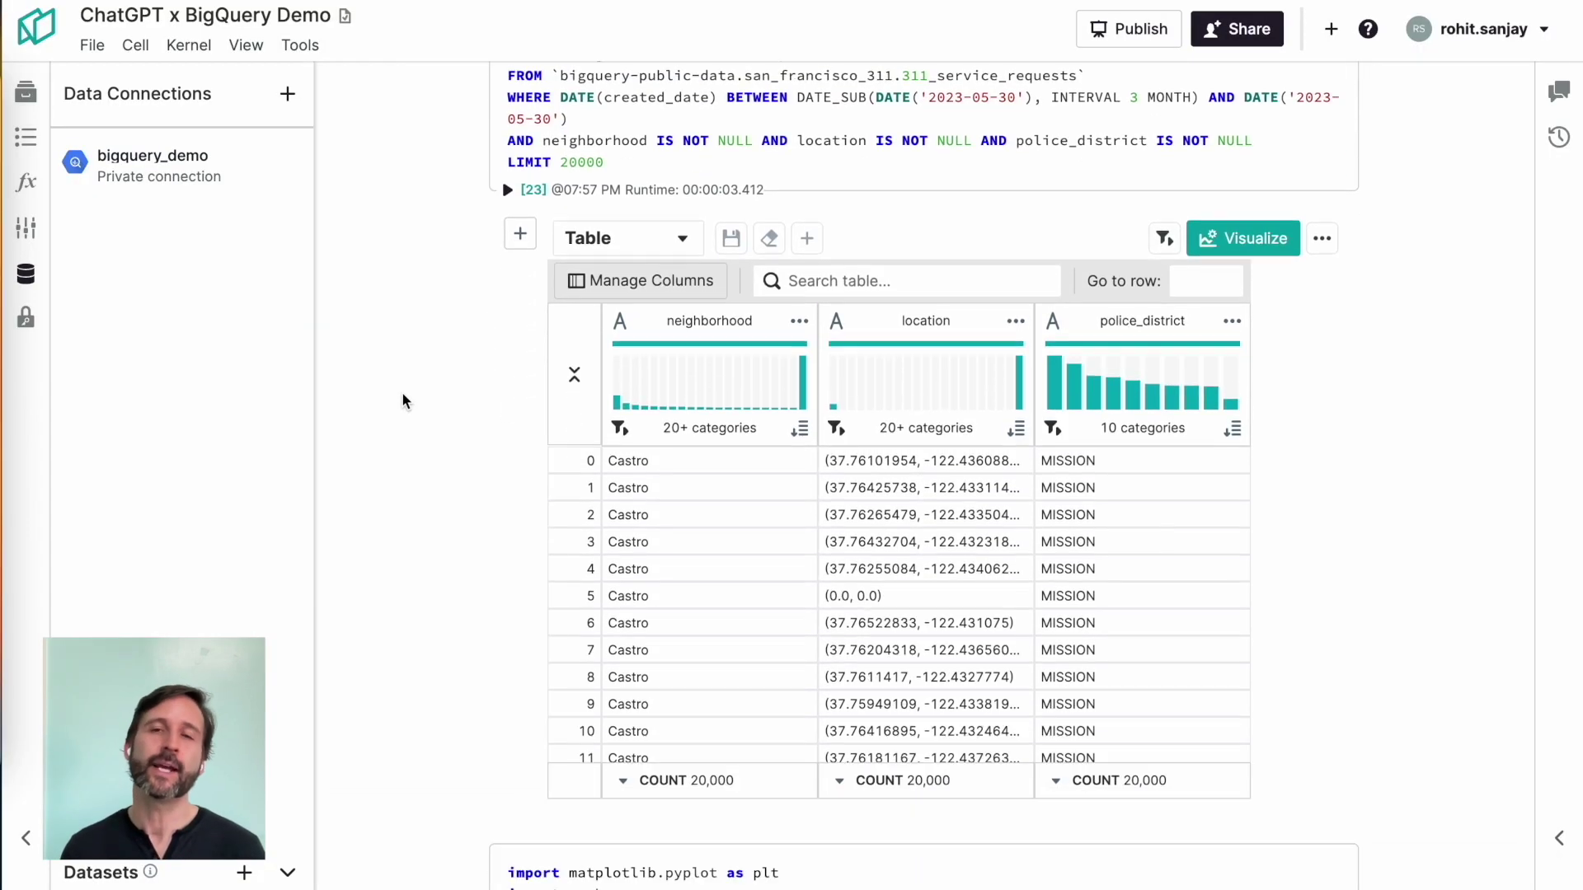
pyautogui.scroll(-17, 402, 392)
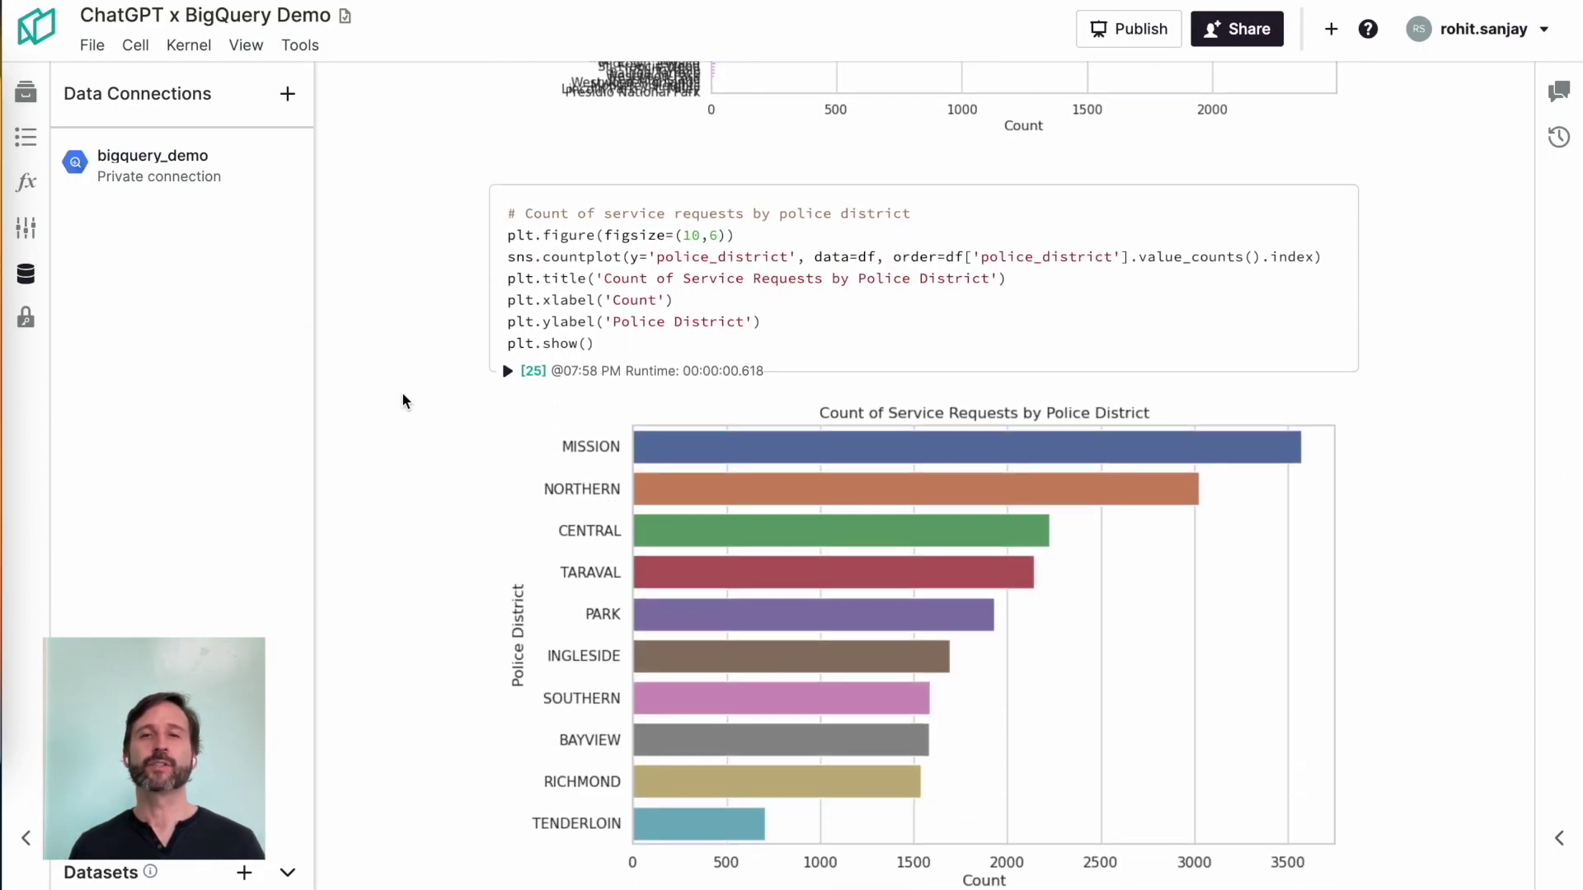
pyautogui.scroll(-13, 403, 393)
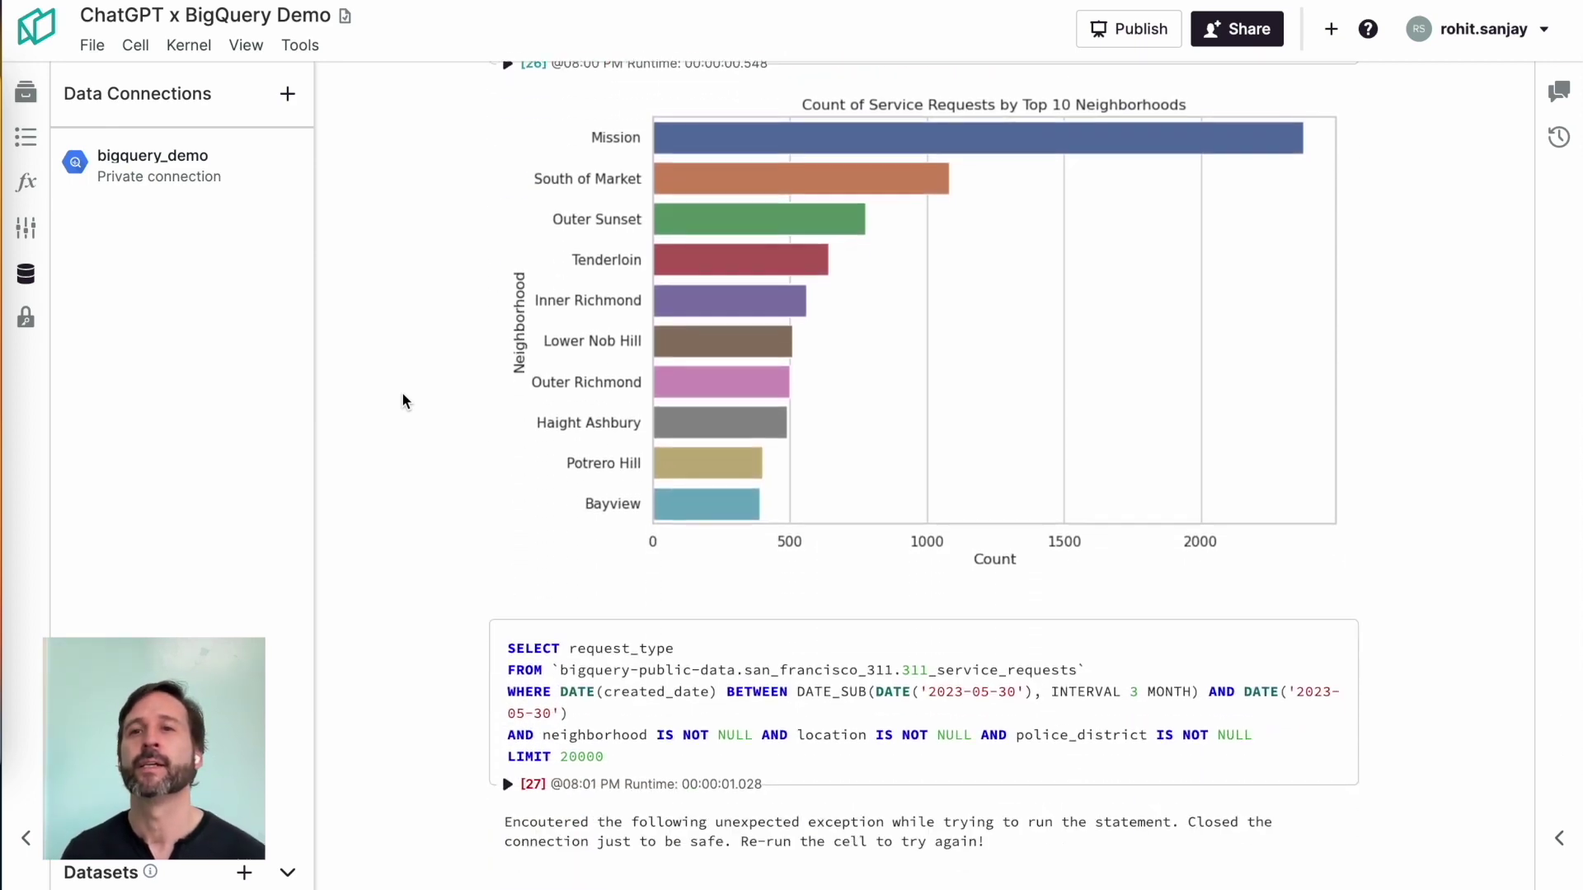
pyautogui.scroll(-13, 403, 393)
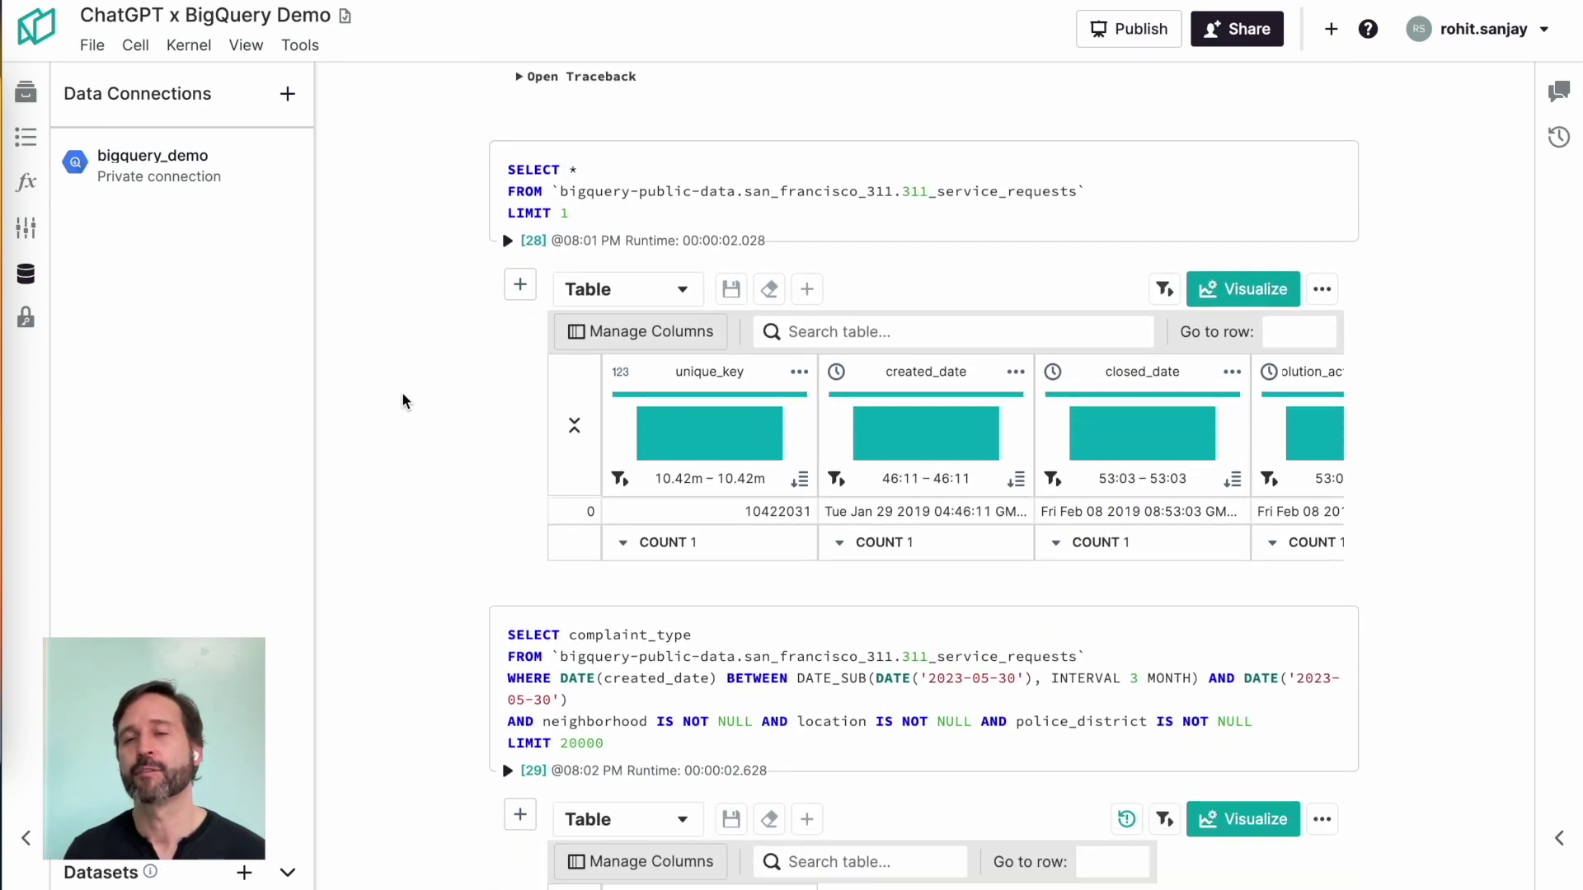
pyautogui.scroll(-15, 402, 394)
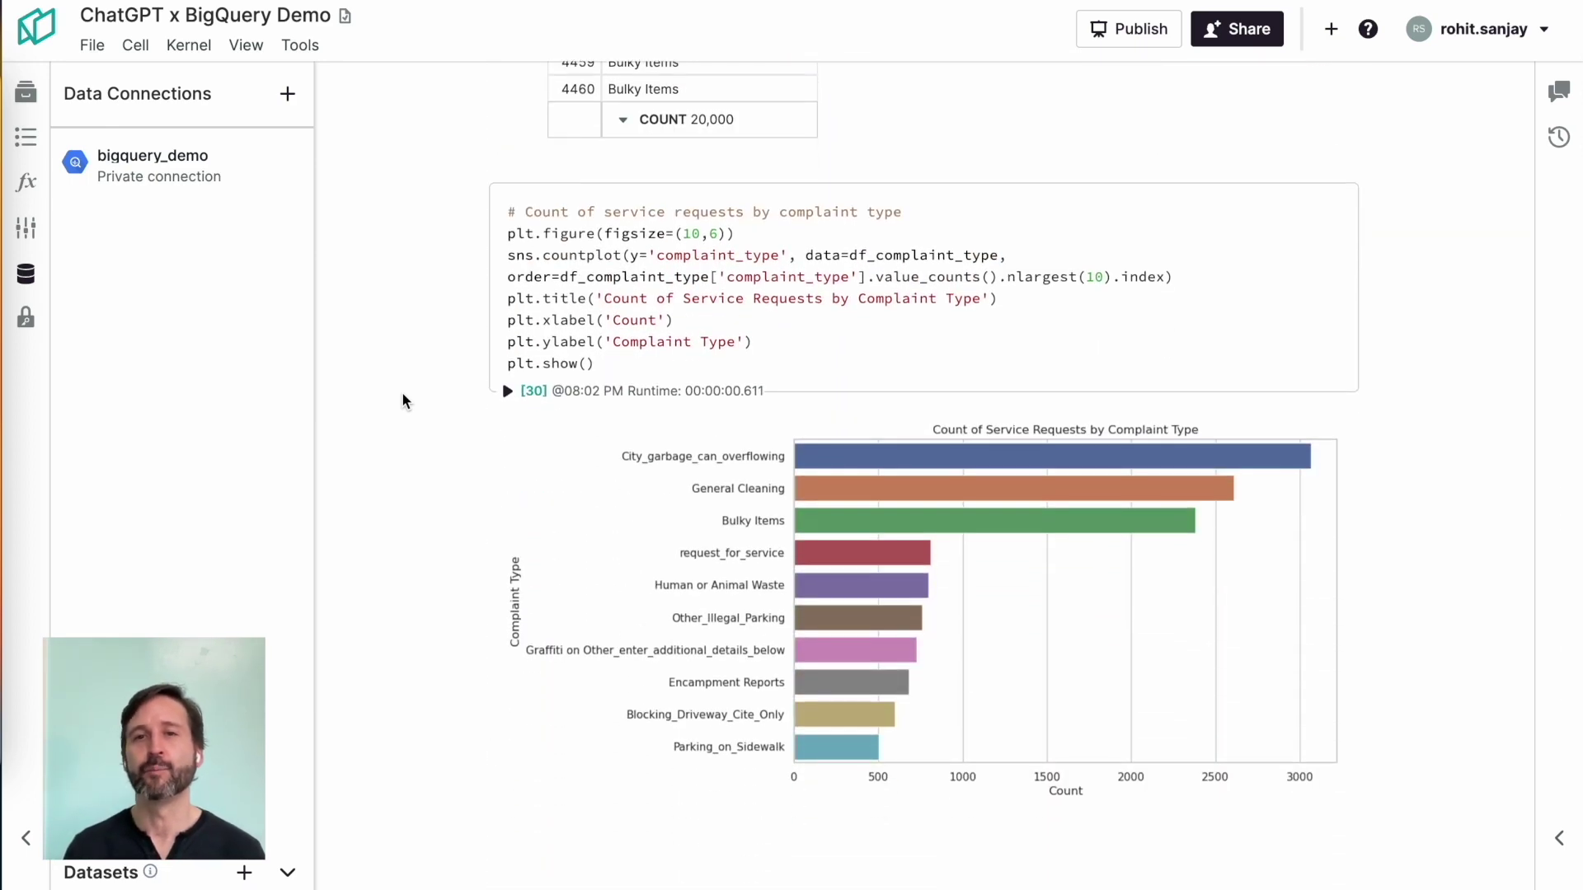